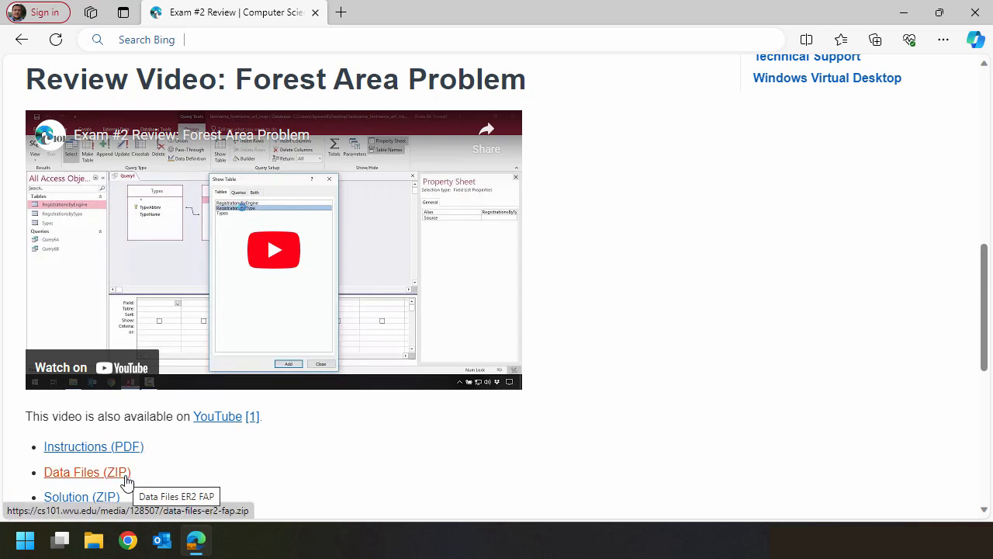
- Download the Forest Area Problem data files to the Desktop as data-files-er2-fap.zip
{"action": "right_click", "coordinate": [126, 480]}
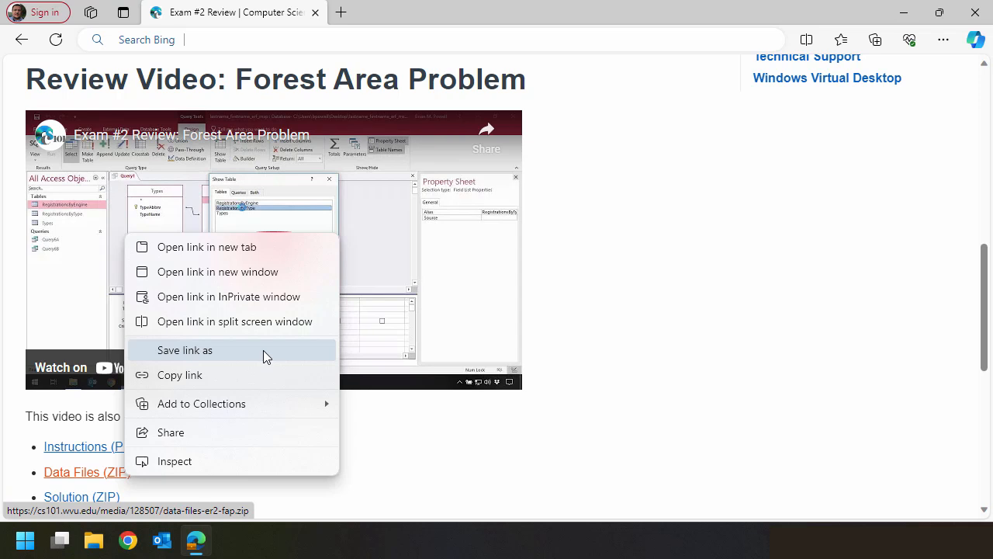
{"action": "left_click", "coordinate": [263, 350]}
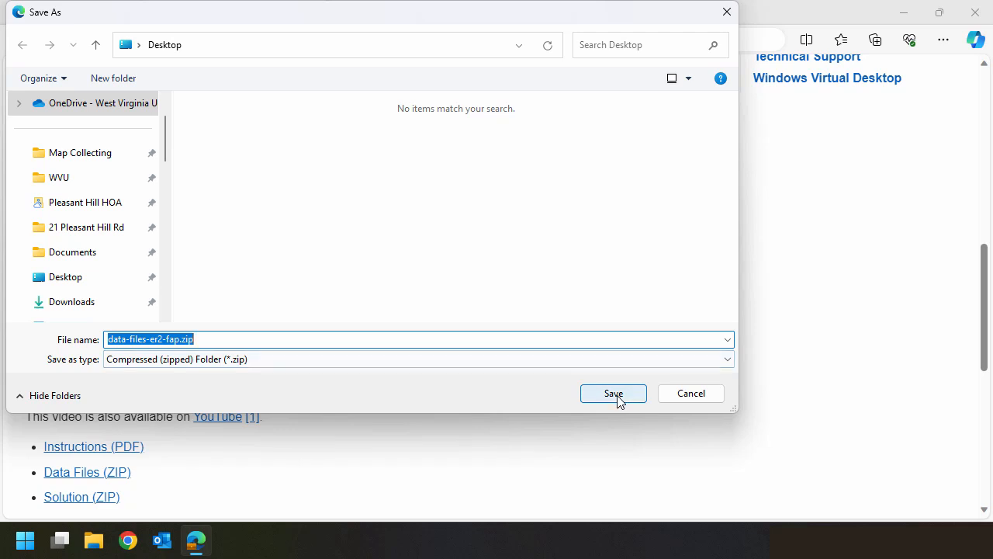
{"action": "left_click", "coordinate": [95, 277]}
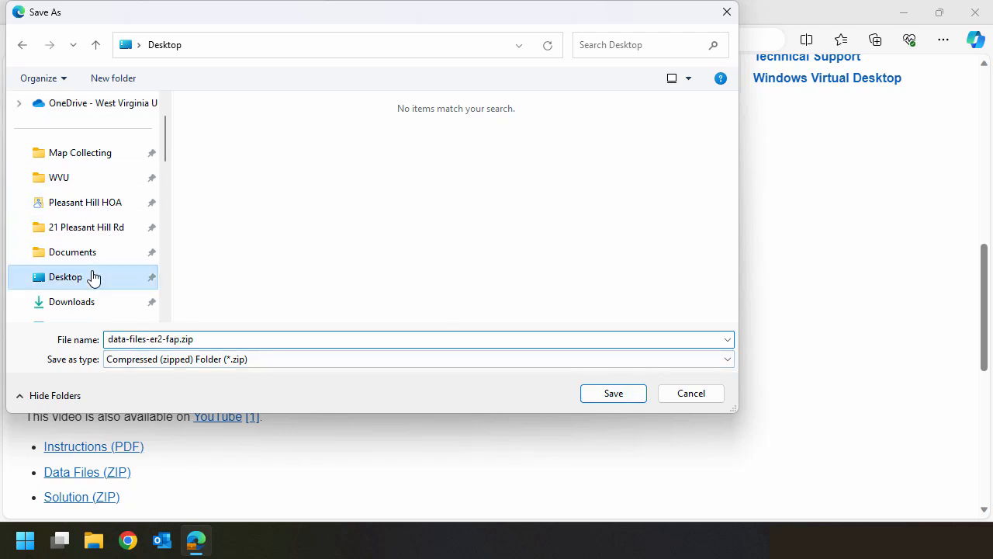
{"action": "left_click", "coordinate": [616, 398]}
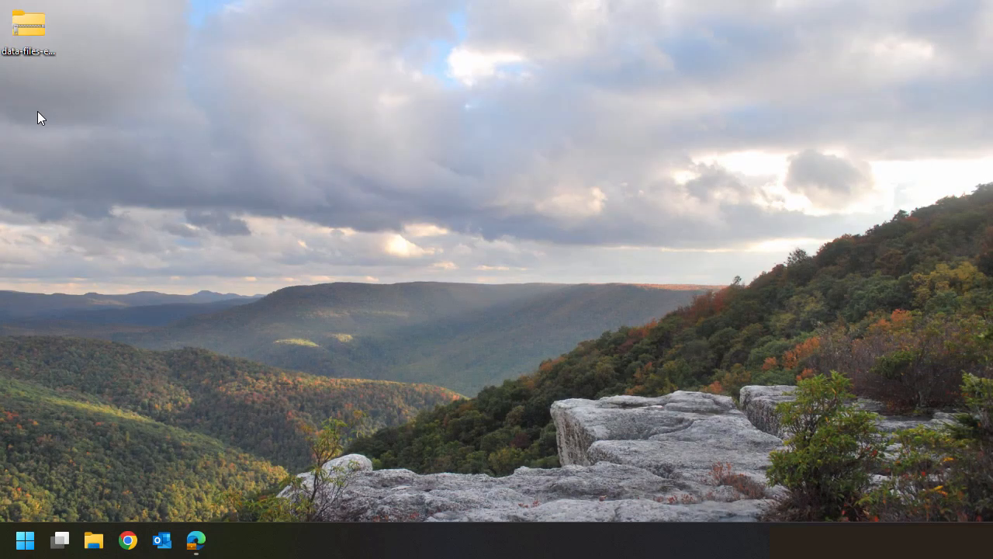
- Extract the downloaded data-files-er2-fap.zip archive to a data-files-er2-fap folder on the Desktop
{"action": "right_click", "coordinate": [40, 24]}
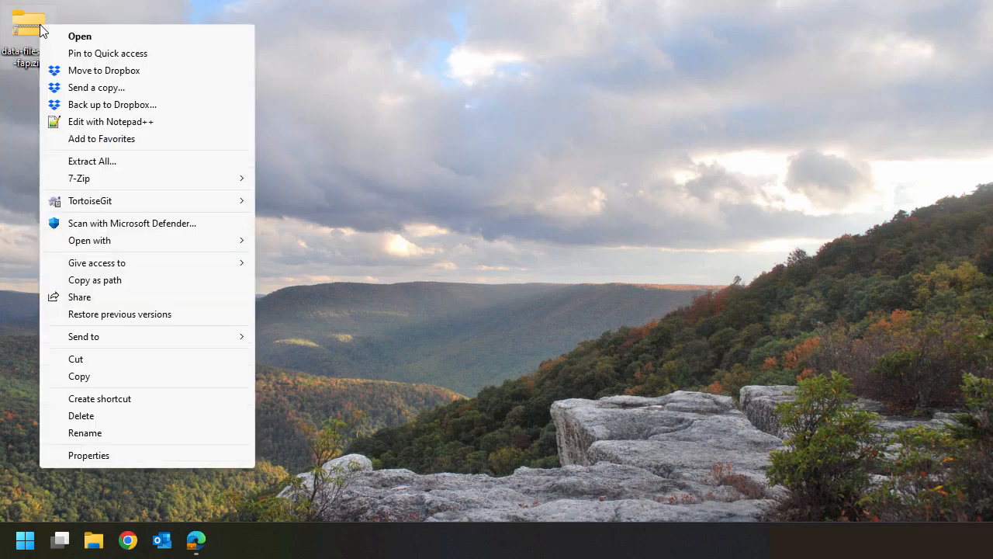
{"action": "left_click", "coordinate": [160, 166]}
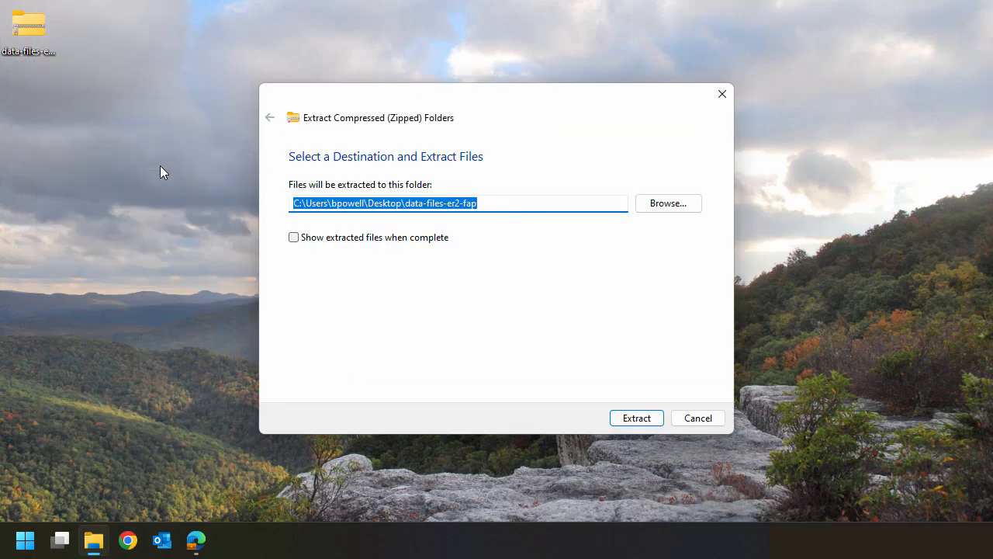
{"action": "left_click", "coordinate": [639, 419]}
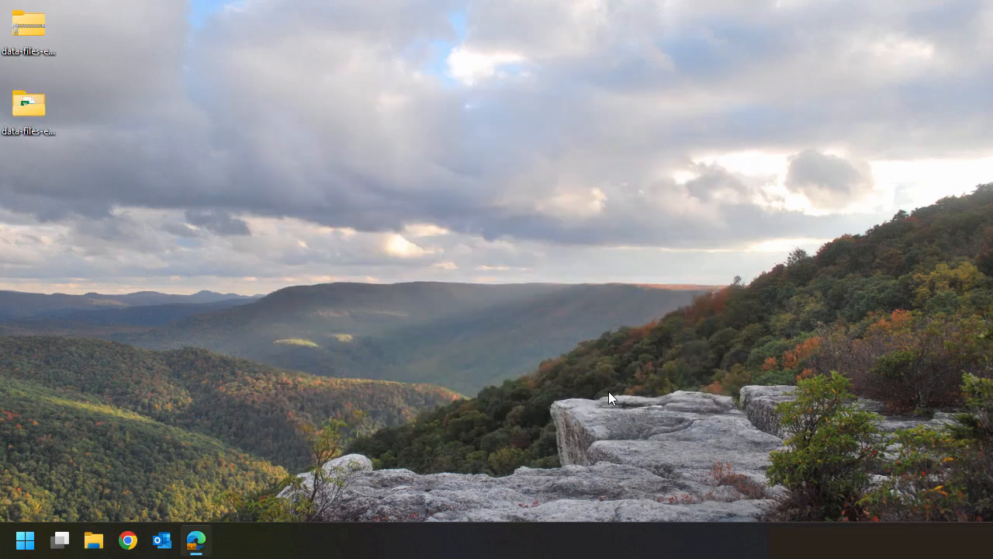
- Look through the chart, countries, forests and forest image files in the extracted folder and close it
{"action": "left_click", "coordinate": [34, 115]}
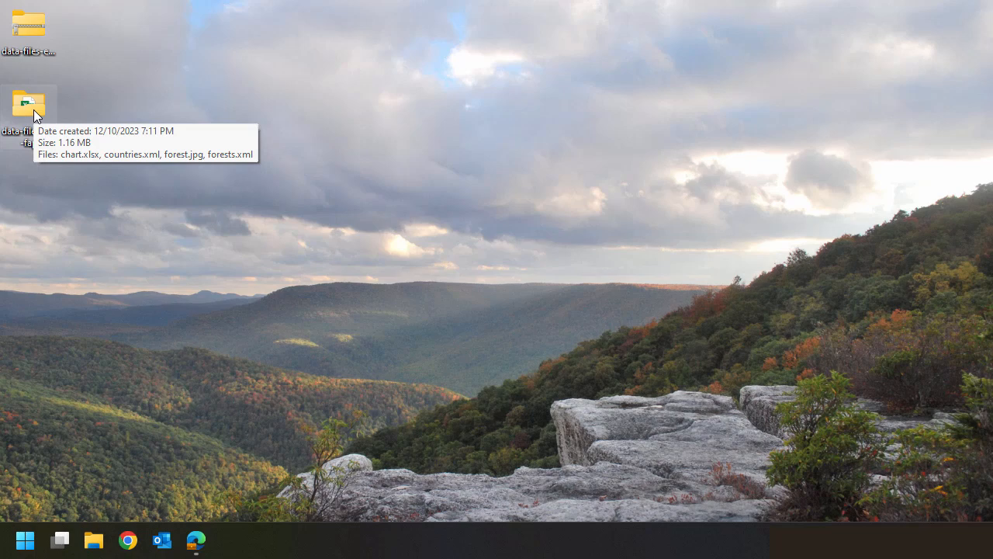
{"action": "double_click", "coordinate": [33, 109]}
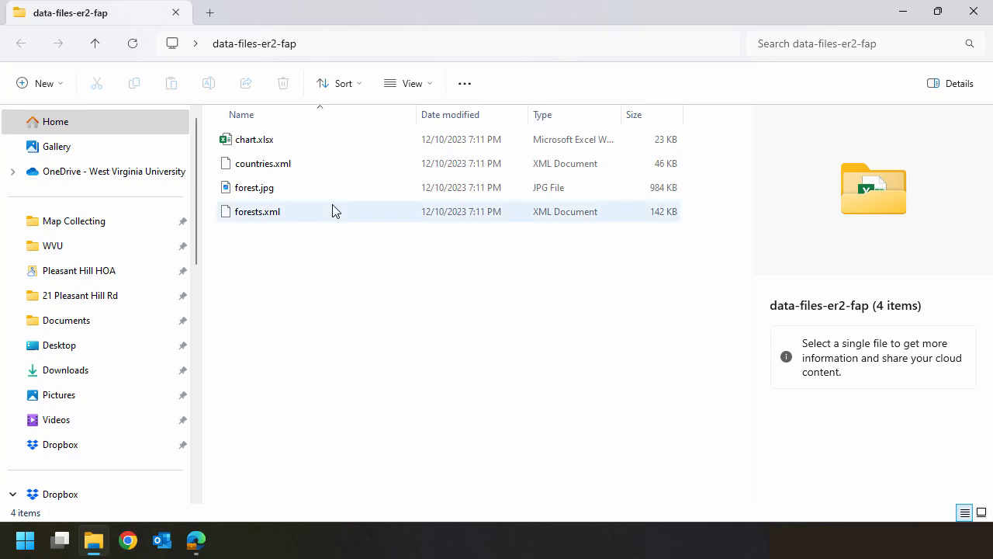
{"action": "left_click", "coordinate": [335, 146]}
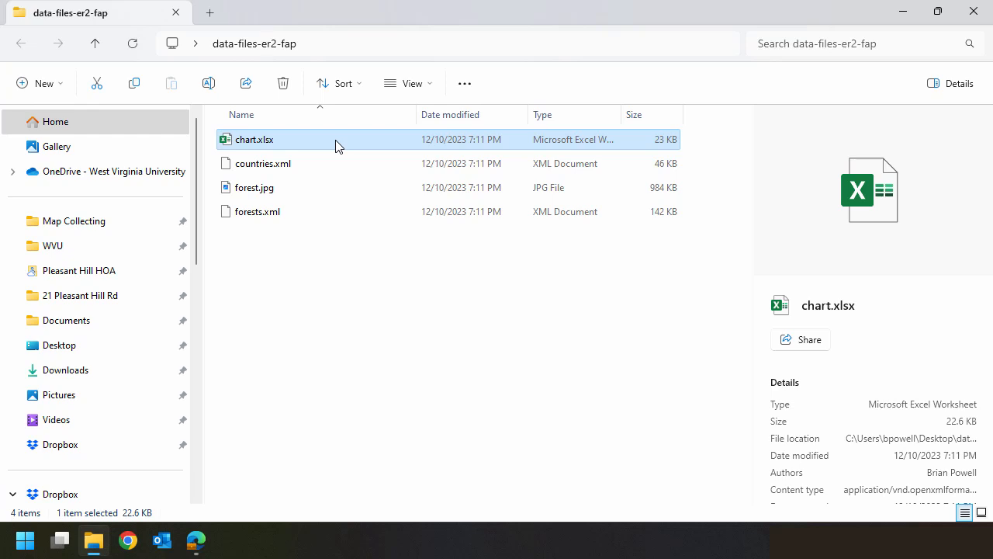
{"action": "left_click", "coordinate": [339, 170]}
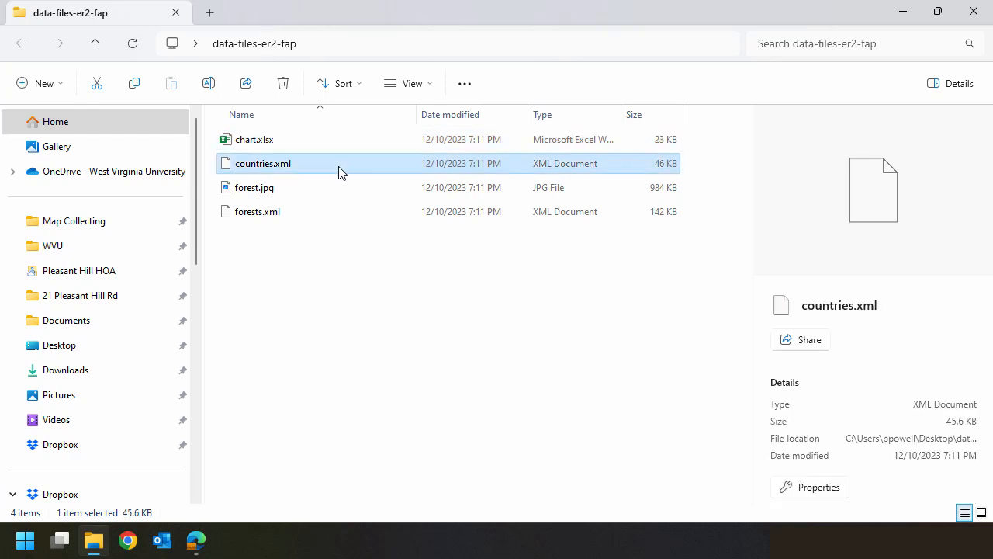
{"action": "left_click", "coordinate": [334, 215]}
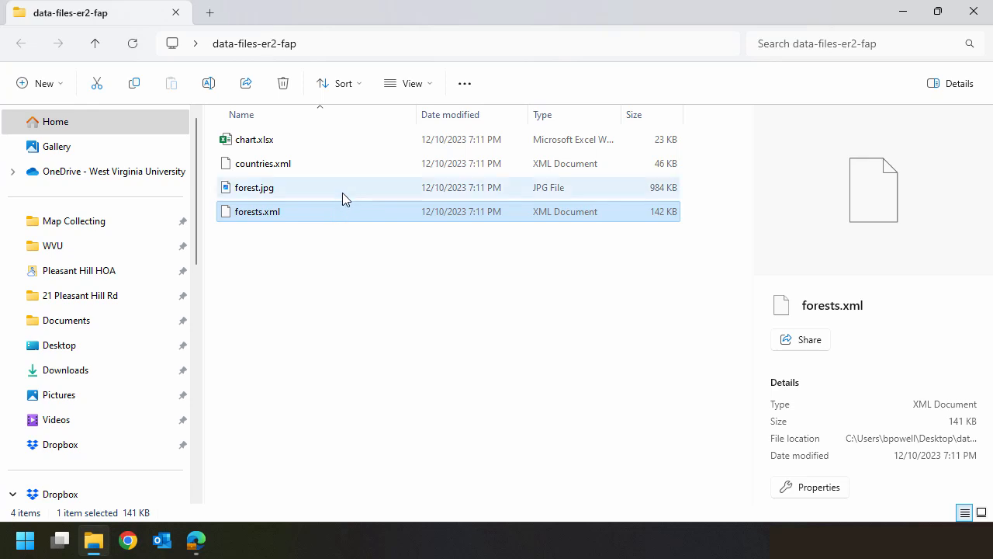
{"action": "left_click", "coordinate": [344, 191]}
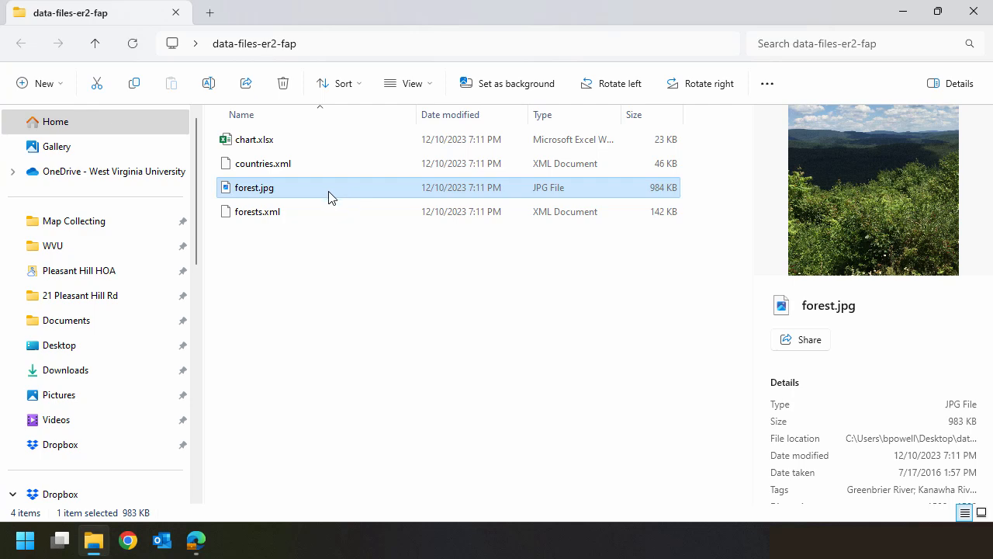
{"action": "left_click", "coordinate": [975, 12]}
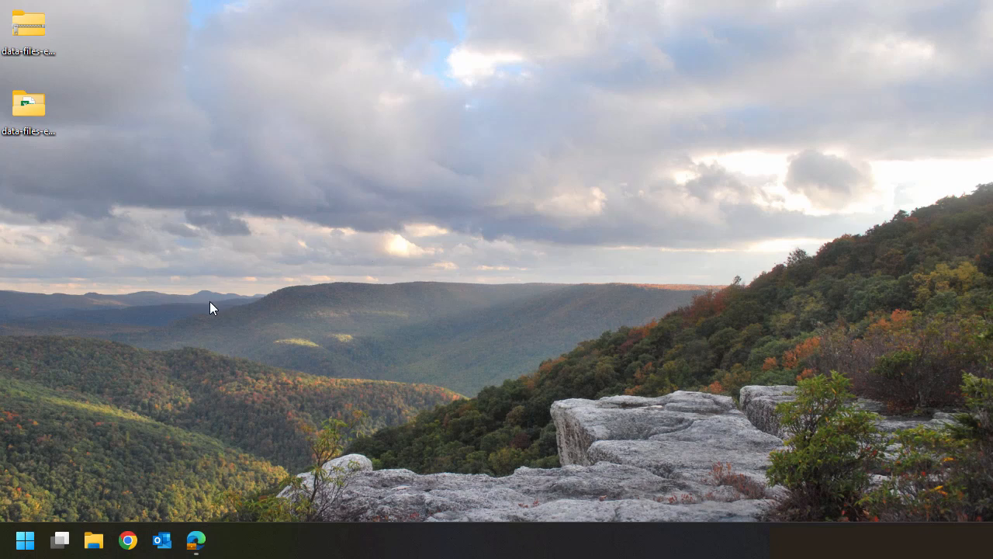
- Switch to Microsoft Access and start a new blank database
{"action": "left_click", "coordinate": [30, 539]}
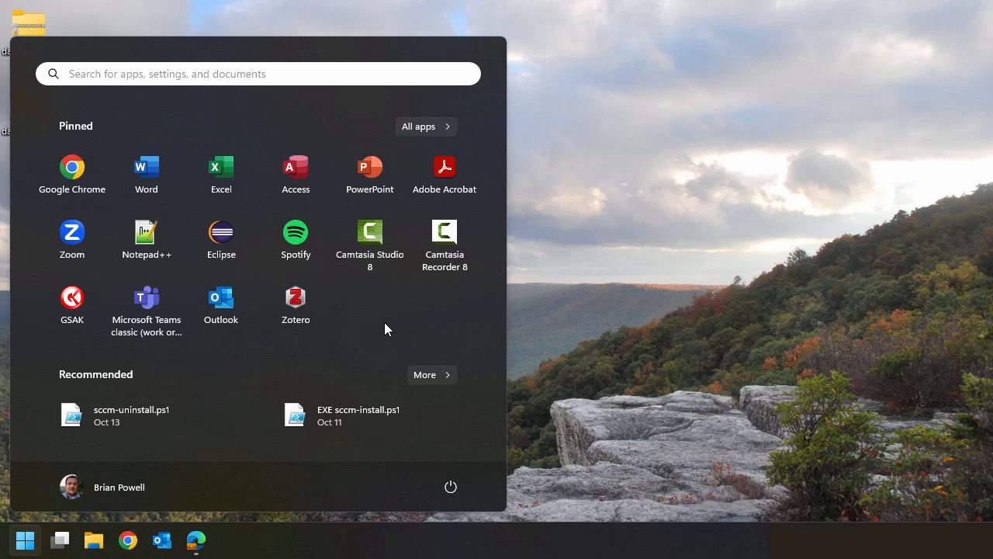
{"action": "left_click", "coordinate": [308, 176]}
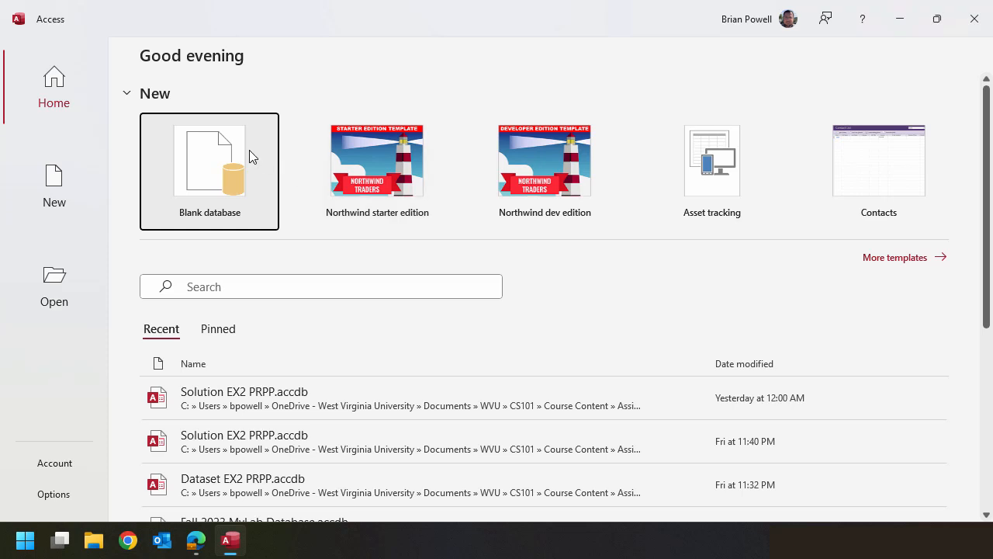
{"action": "left_click", "coordinate": [198, 160]}
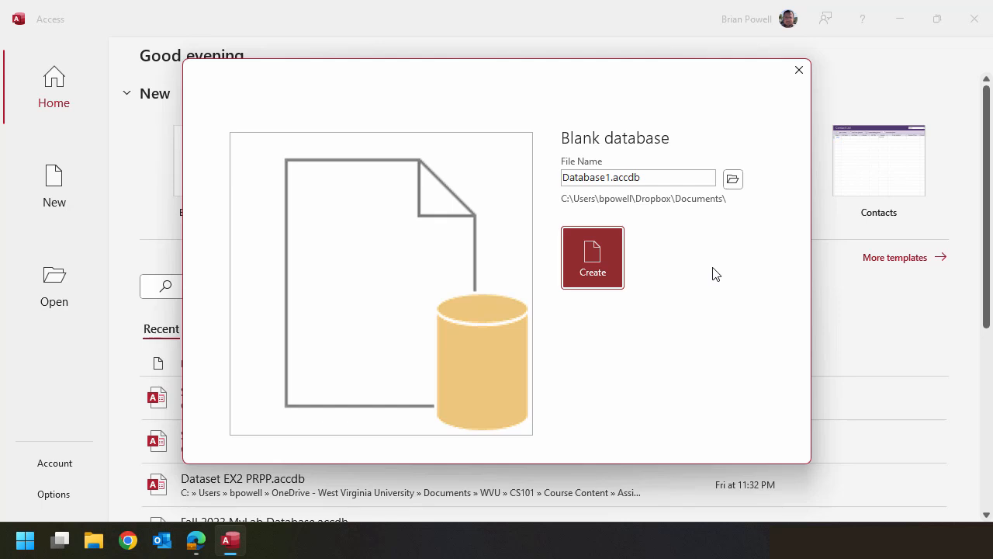
- Name the new database file examreview2_fap_lastname_firstname.accdb
{"action": "left_click", "coordinate": [661, 177]}
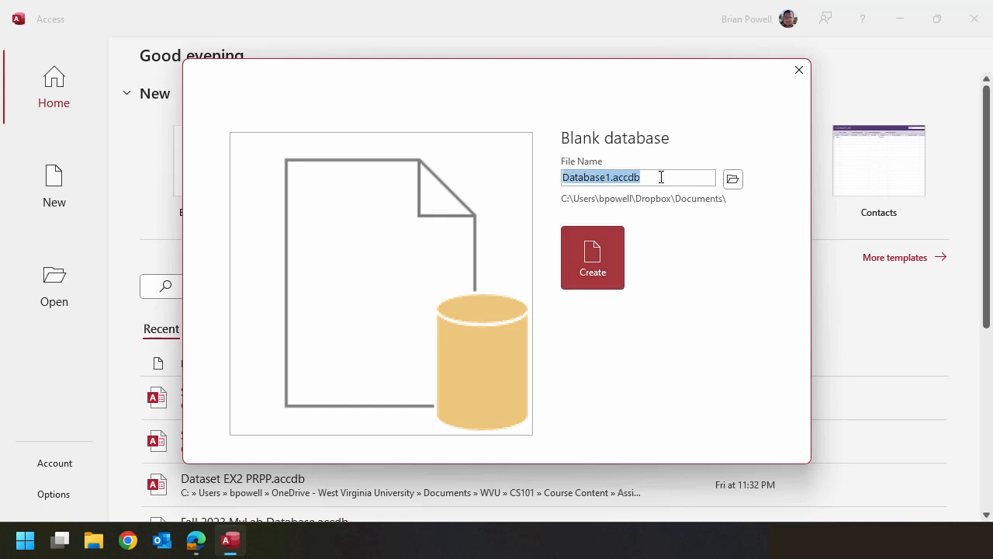
{"action": "type", "text": "examrevi"}
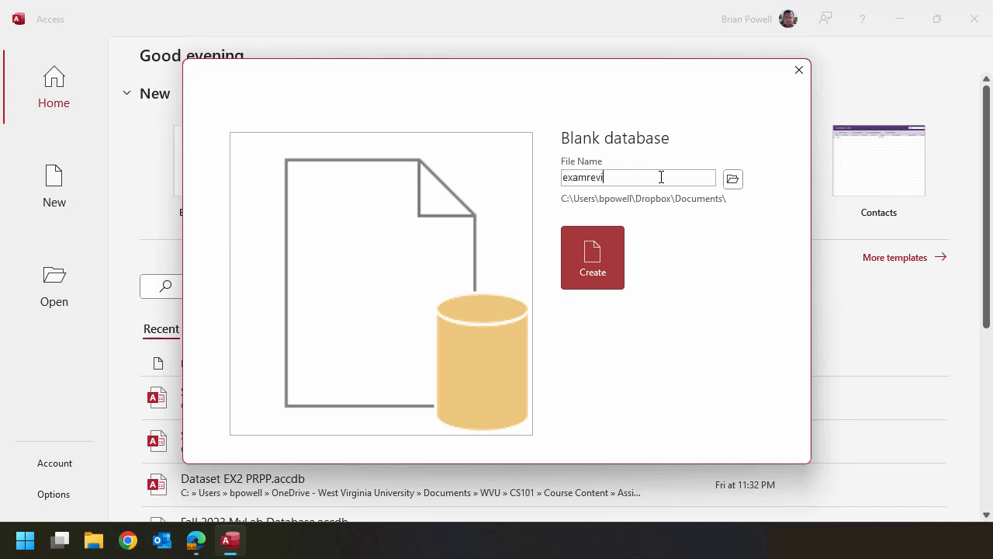
{"action": "type", "text": "ew2_fap_lastname_firstnam"}
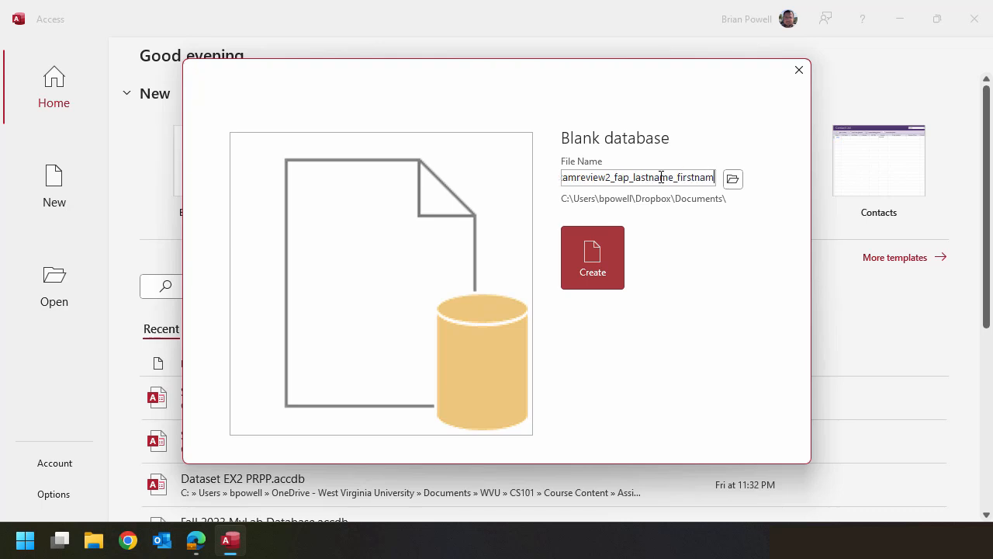
{"action": "type", "text": "e"}
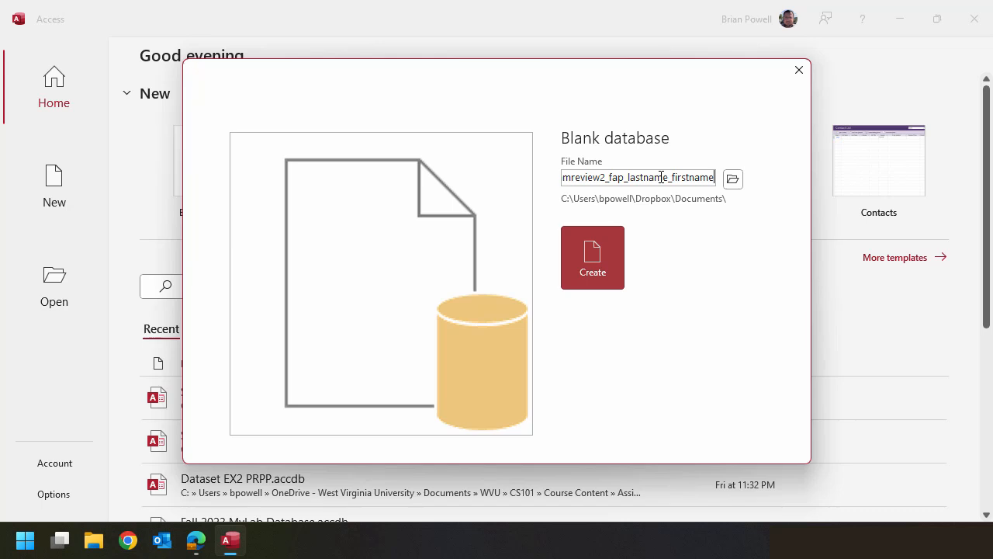
{"action": "type", "text": "."}
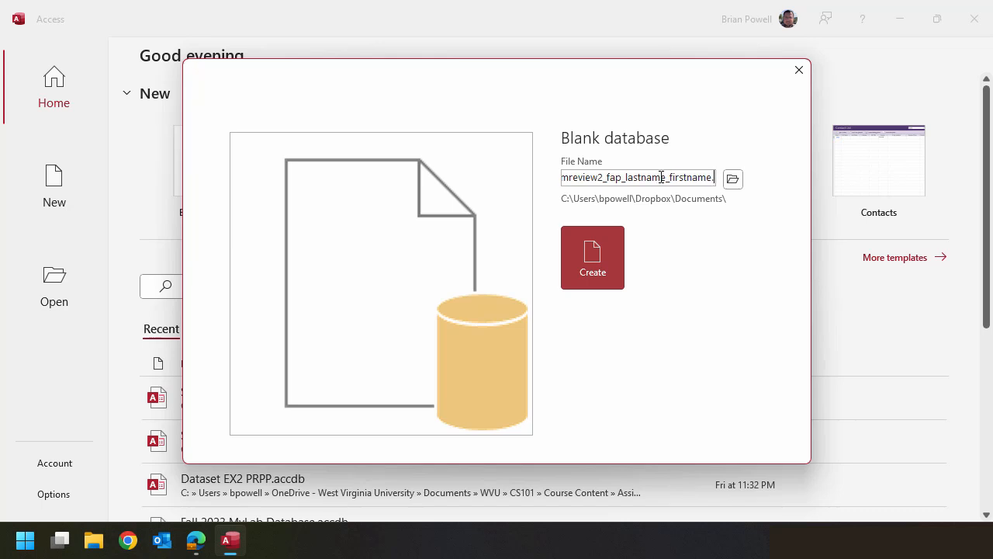
{"action": "type", "text": "accdb"}
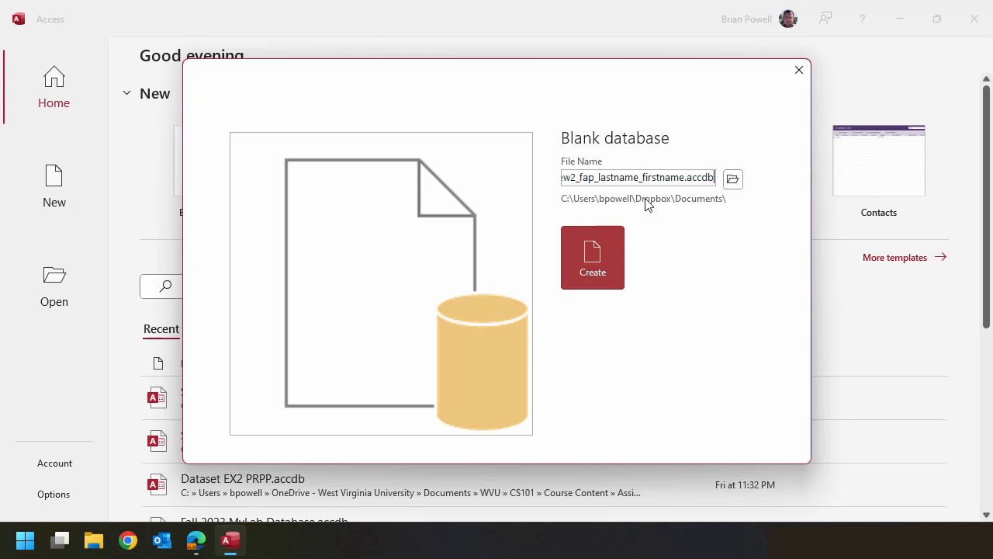
- Set the Desktop as the save location of the new database
{"action": "left_click", "coordinate": [732, 184]}
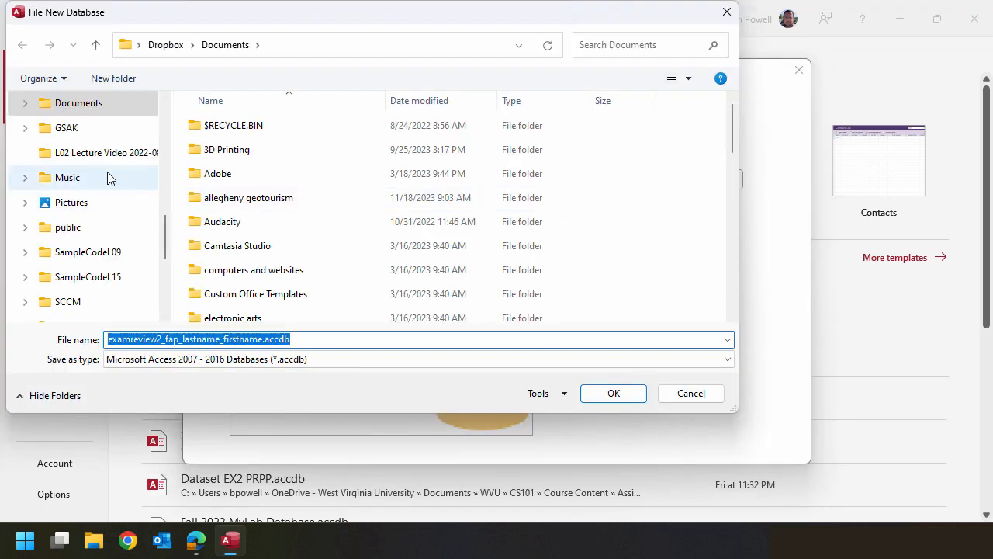
{"action": "scroll", "coordinate": [109, 180], "scroll_direction": "up", "scroll_amount": 5}
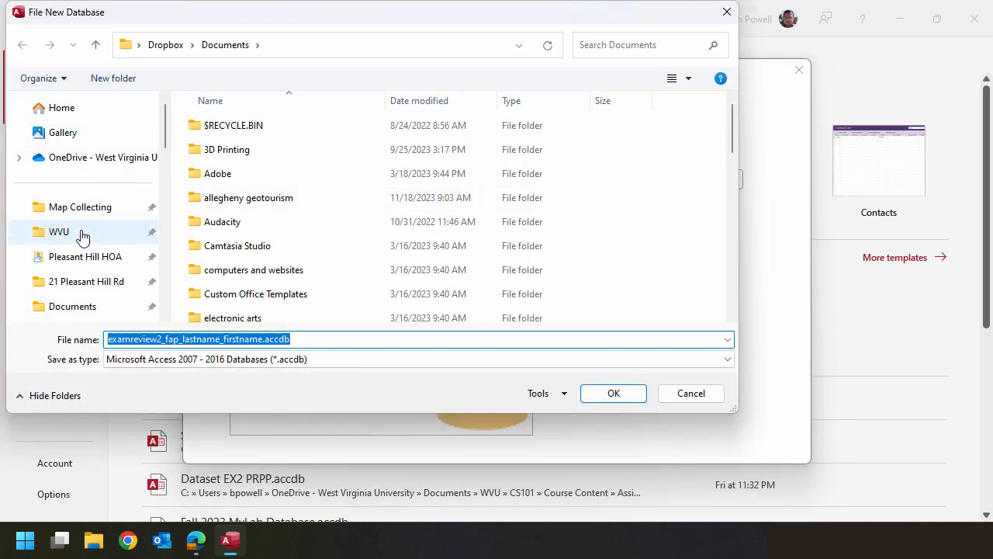
{"action": "scroll", "coordinate": [81, 231], "scroll_direction": "down", "scroll_amount": 3}
{"action": "left_click", "coordinate": [84, 105]}
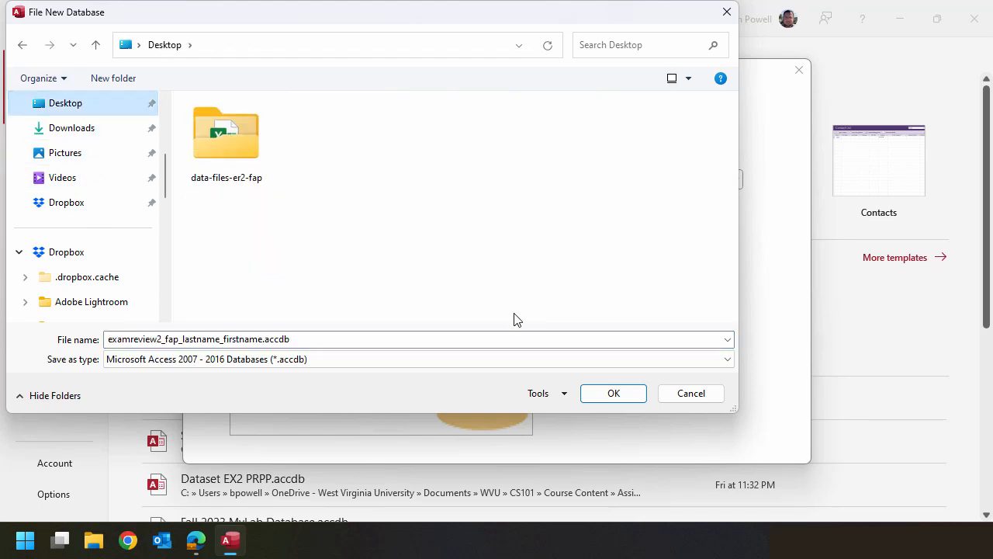
{"action": "left_click", "coordinate": [625, 402]}
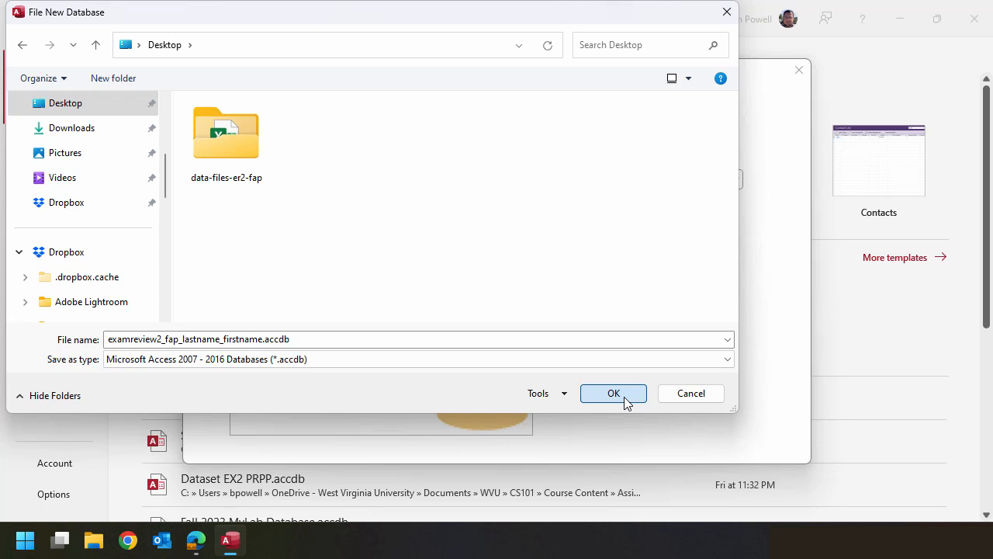
{"action": "left_click", "coordinate": [625, 402]}
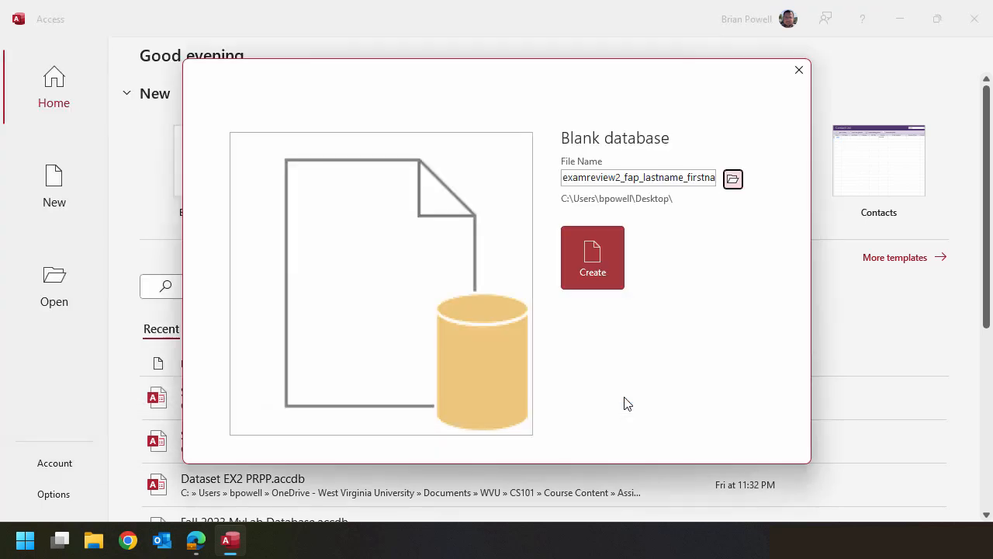
- Create the database and close its empty default table
{"action": "left_click", "coordinate": [592, 263]}
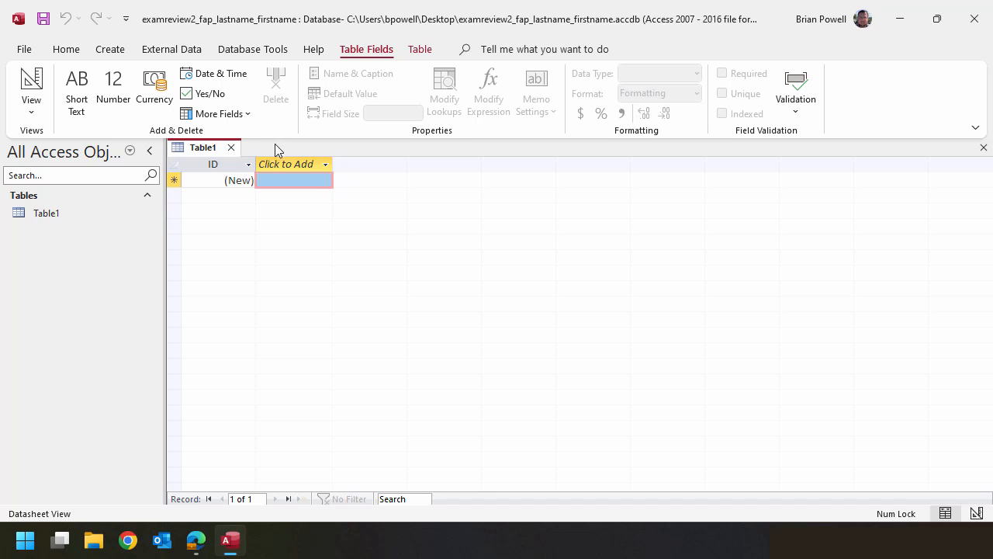
{"action": "left_click", "coordinate": [231, 149]}
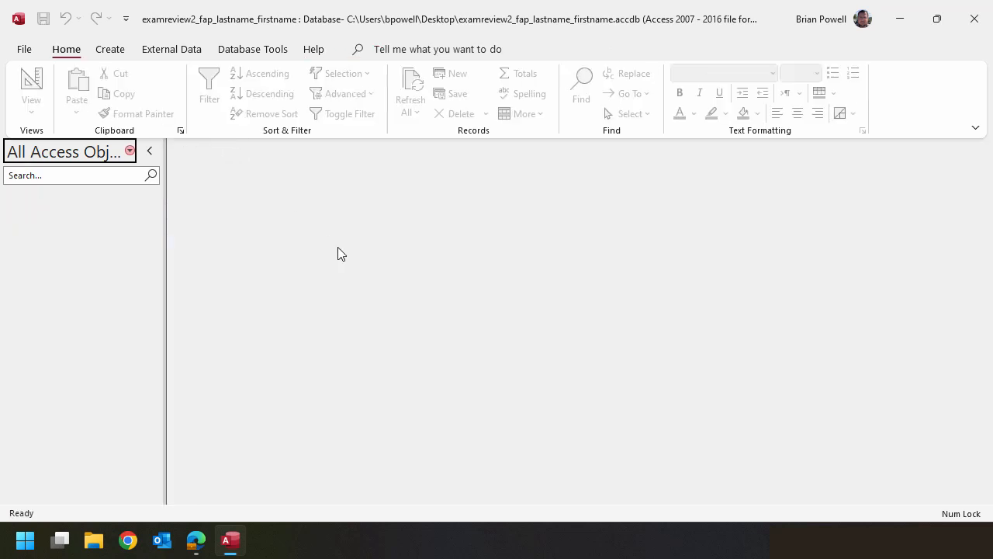
{"action": "left_click", "coordinate": [275, 211]}
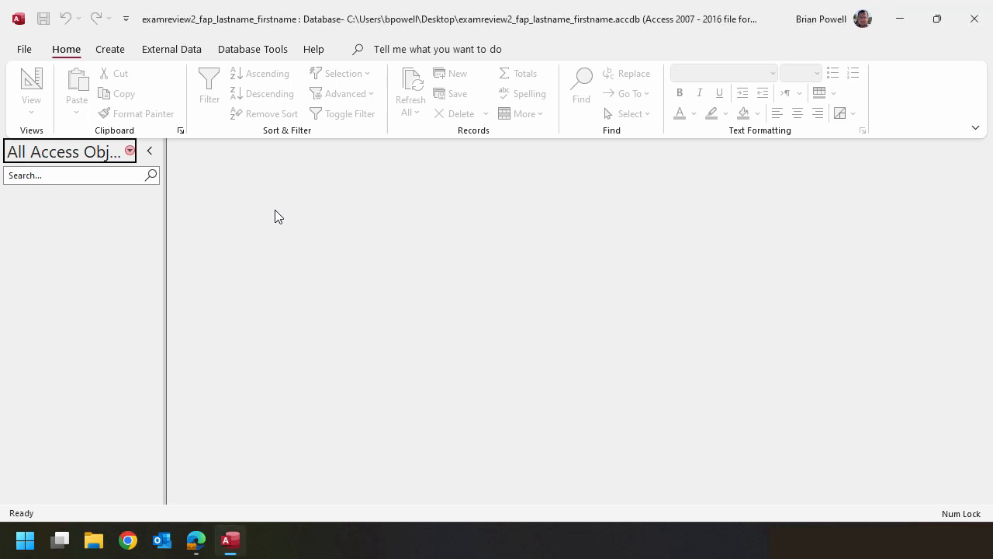
- Start an XML file import and choose countries.xml from the data-files-er2-fap folder on the Desktop as the source
{"action": "left_click", "coordinate": [183, 53]}
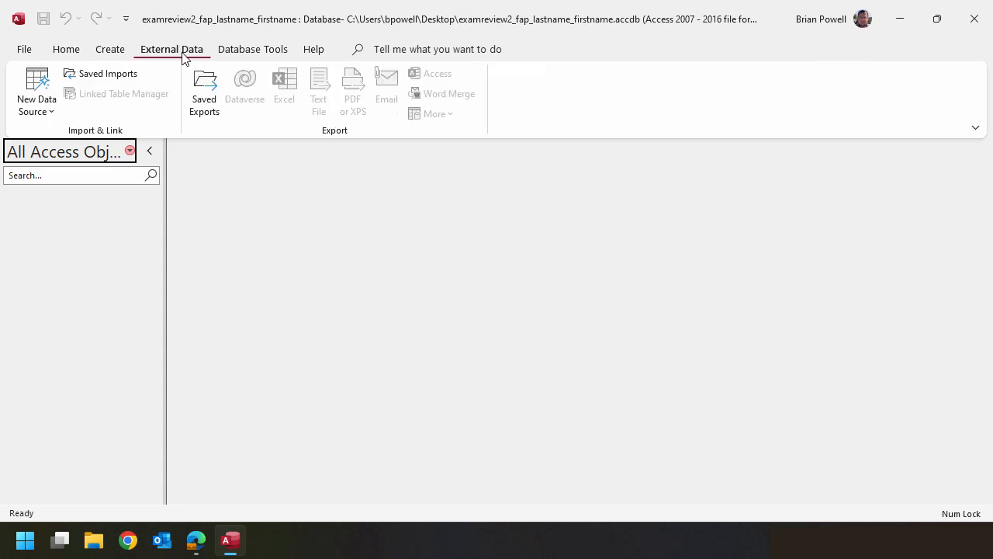
{"action": "left_click", "coordinate": [36, 98]}
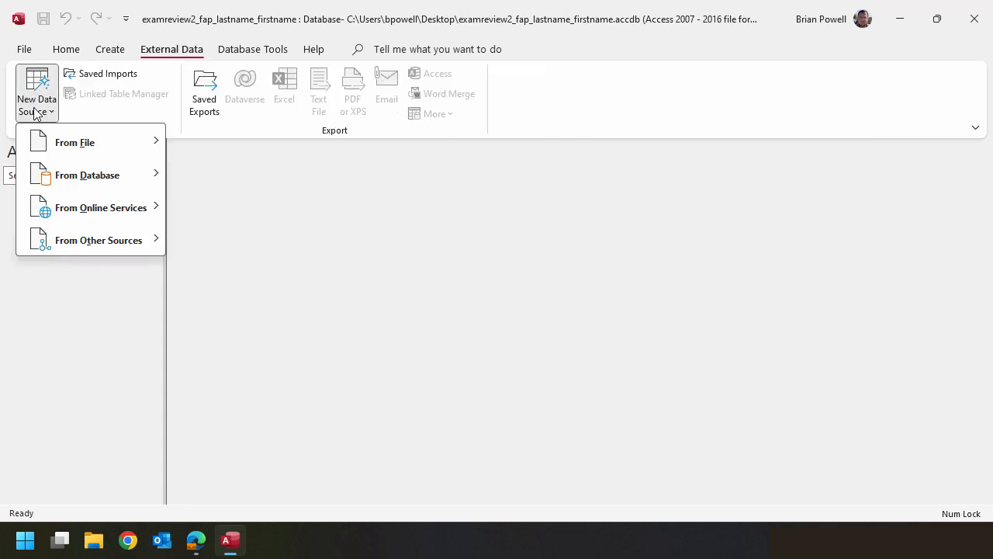
{"action": "mouse_move", "coordinate": [87, 151]}
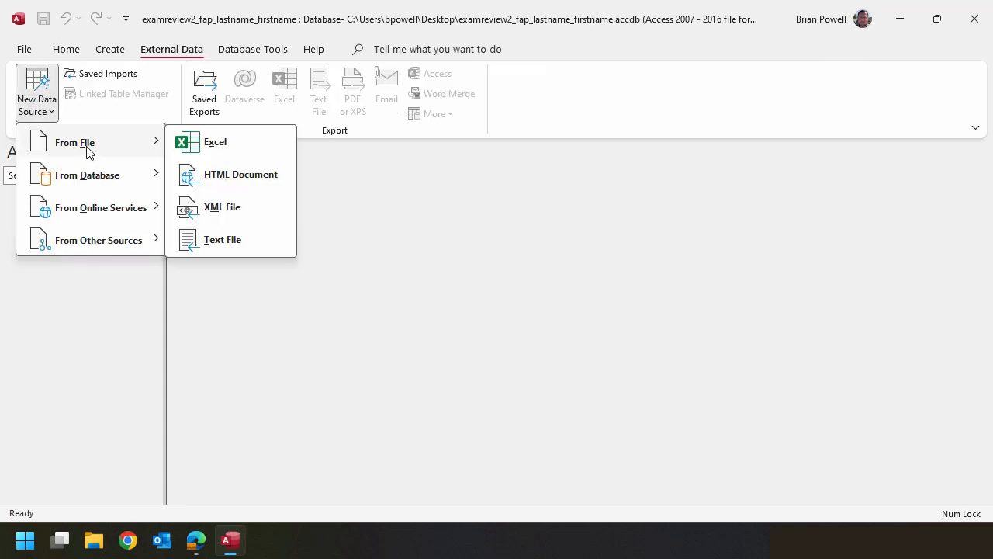
{"action": "left_click", "coordinate": [241, 208]}
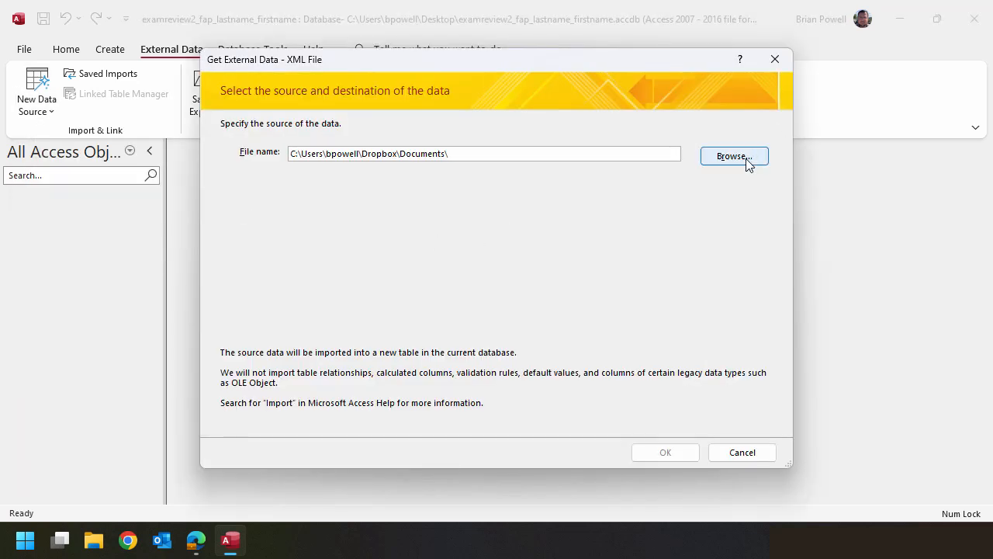
{"action": "left_click", "coordinate": [746, 163]}
{"action": "scroll", "coordinate": [353, 276], "scroll_direction": "up", "scroll_amount": 5}
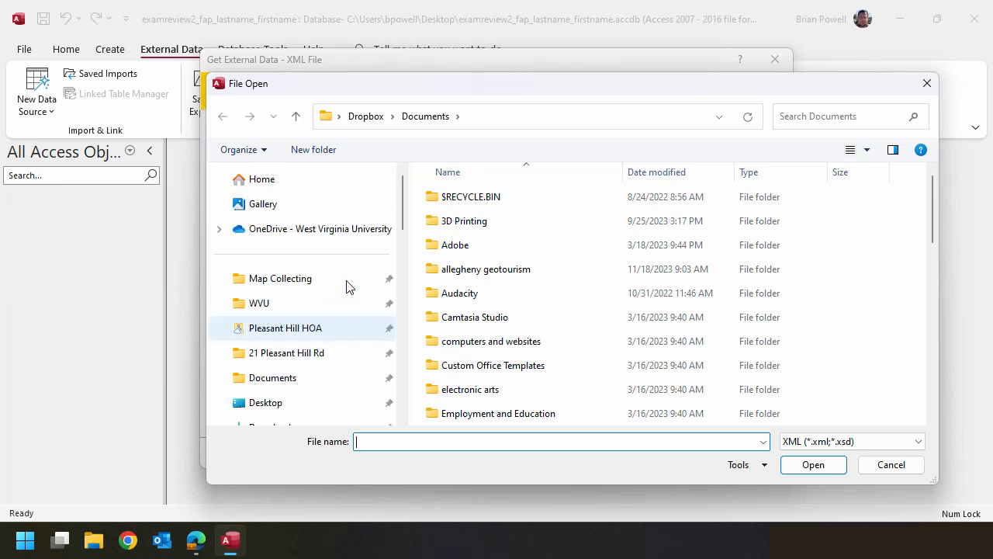
{"action": "left_click", "coordinate": [290, 404]}
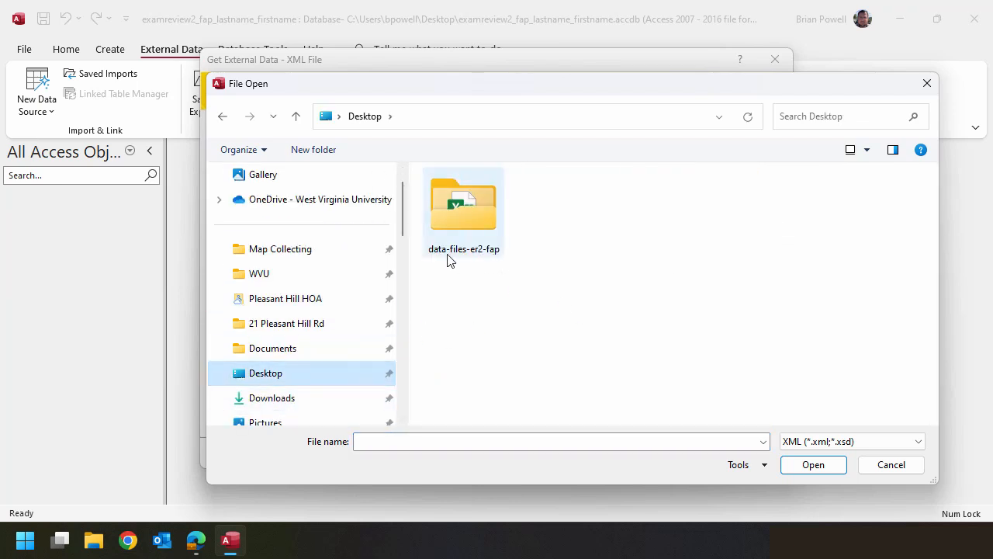
{"action": "double_click", "coordinate": [473, 212]}
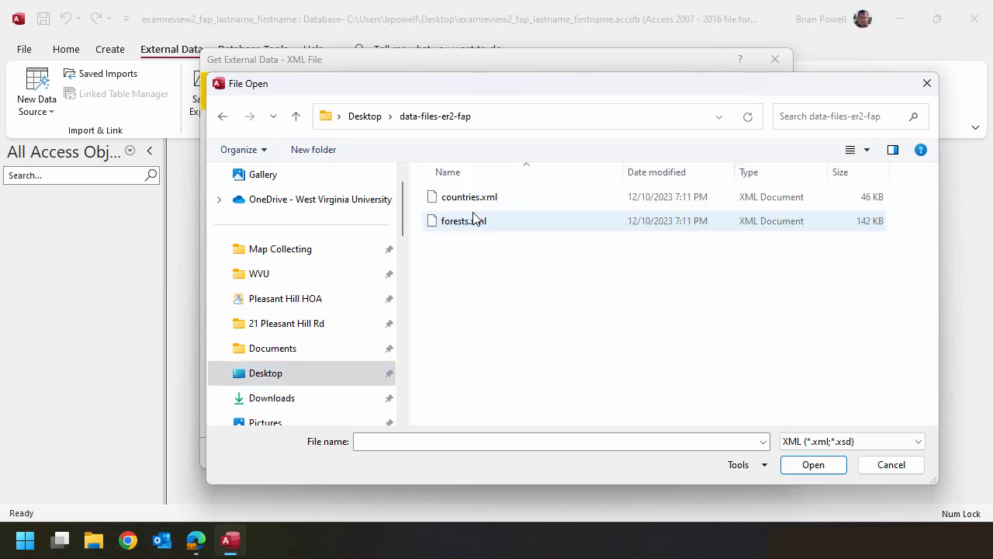
{"action": "left_click", "coordinate": [534, 202]}
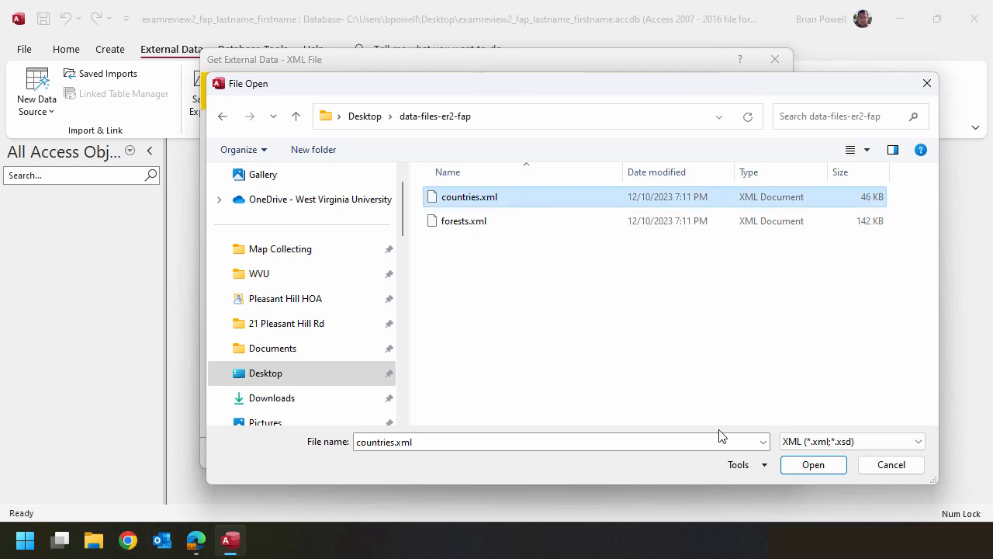
{"action": "left_click", "coordinate": [814, 465]}
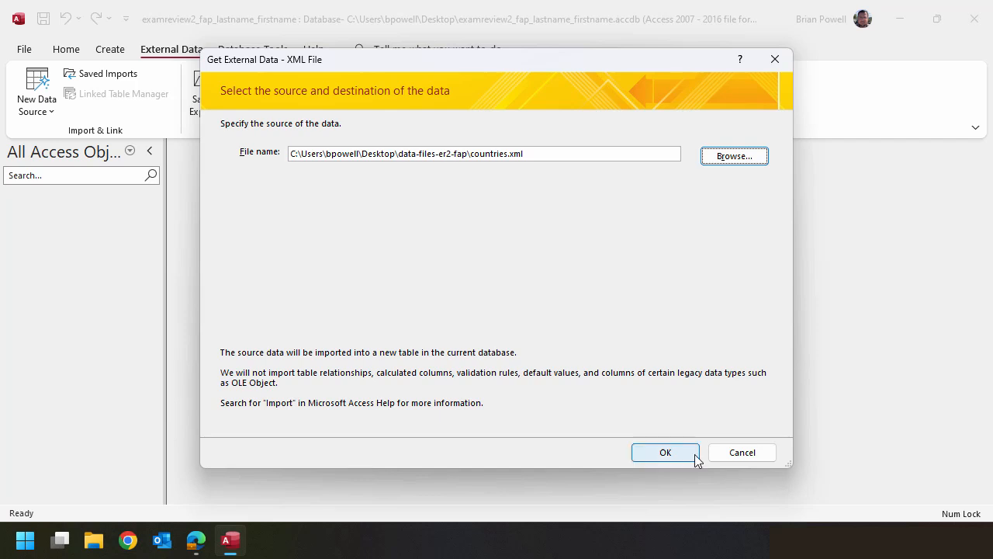
- Import the Countries table with structure and data, without saving the import steps, and check its records in the datasheet
{"action": "left_click", "coordinate": [694, 458]}
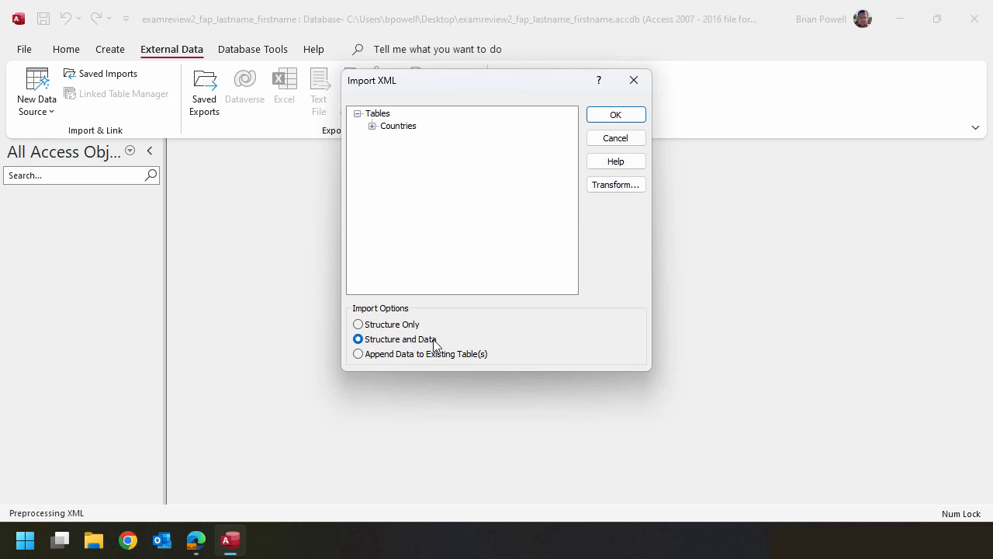
{"action": "left_click", "coordinate": [634, 116]}
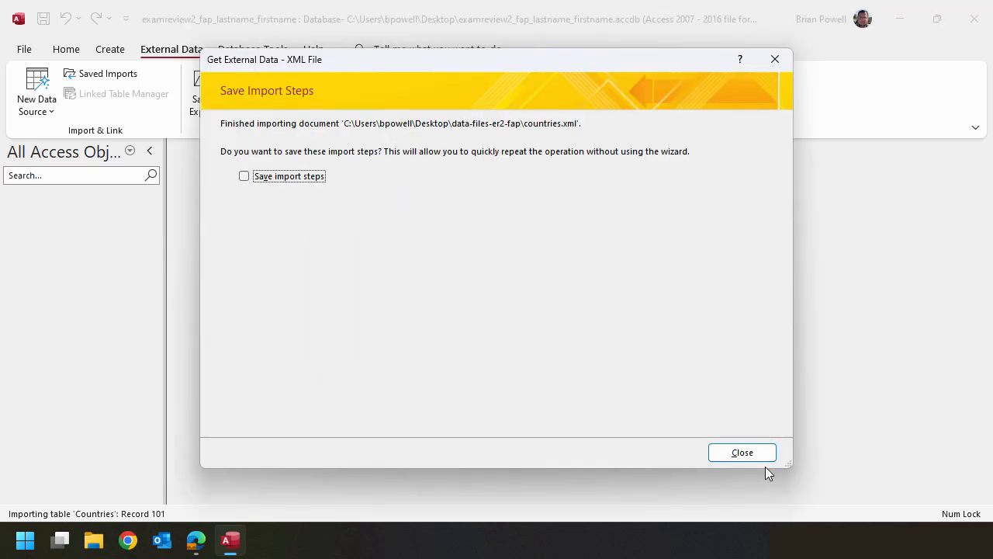
{"action": "left_click", "coordinate": [765, 458]}
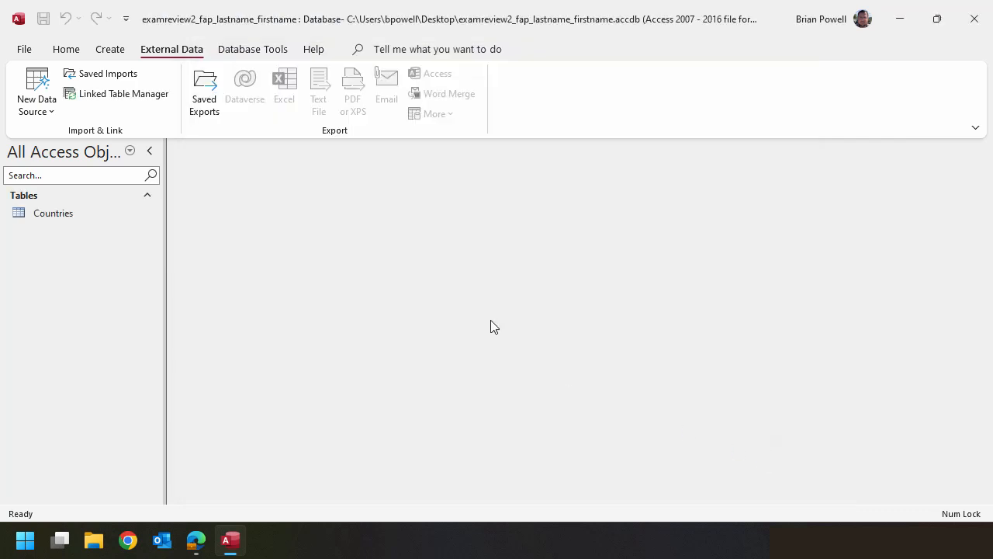
{"action": "double_click", "coordinate": [120, 215]}
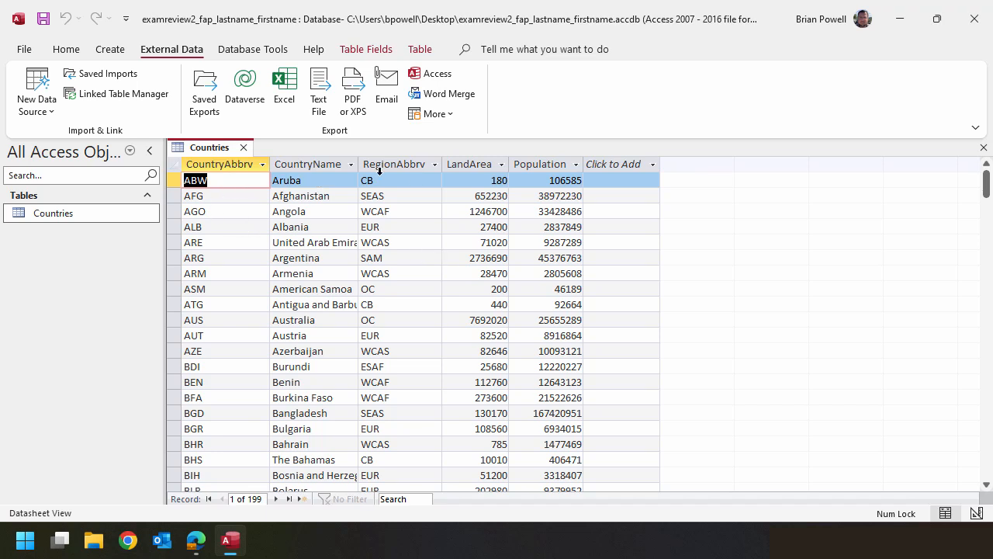
{"action": "left_click", "coordinate": [244, 147]}
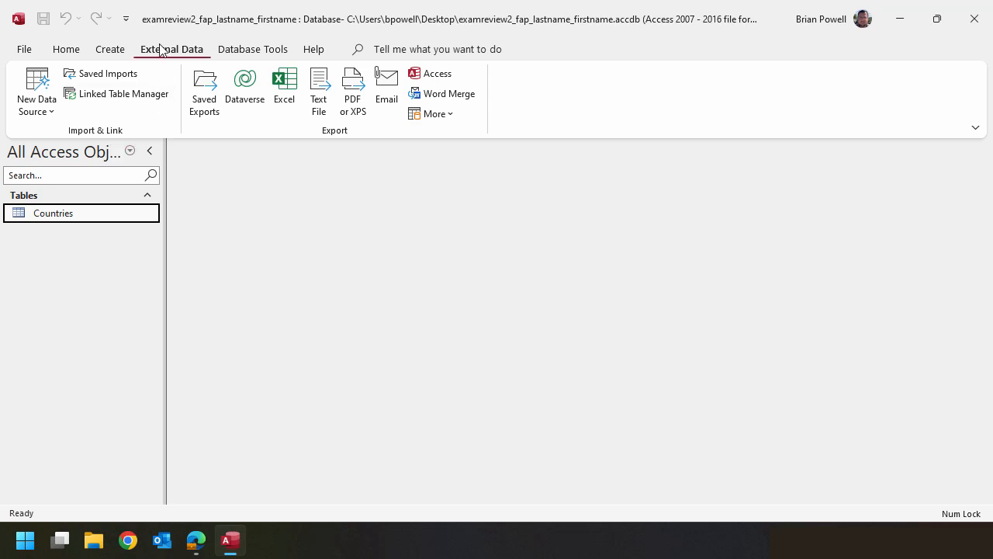
- Start another XML file import and choose forests.xml from the data-files-er2-fap folder as the source
{"action": "left_click", "coordinate": [44, 117]}
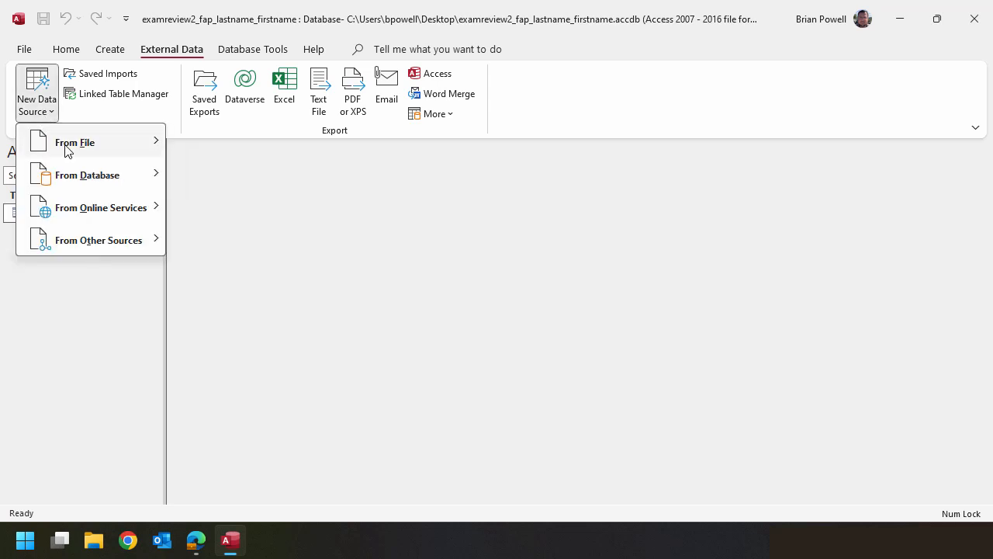
{"action": "mouse_move", "coordinate": [64, 153]}
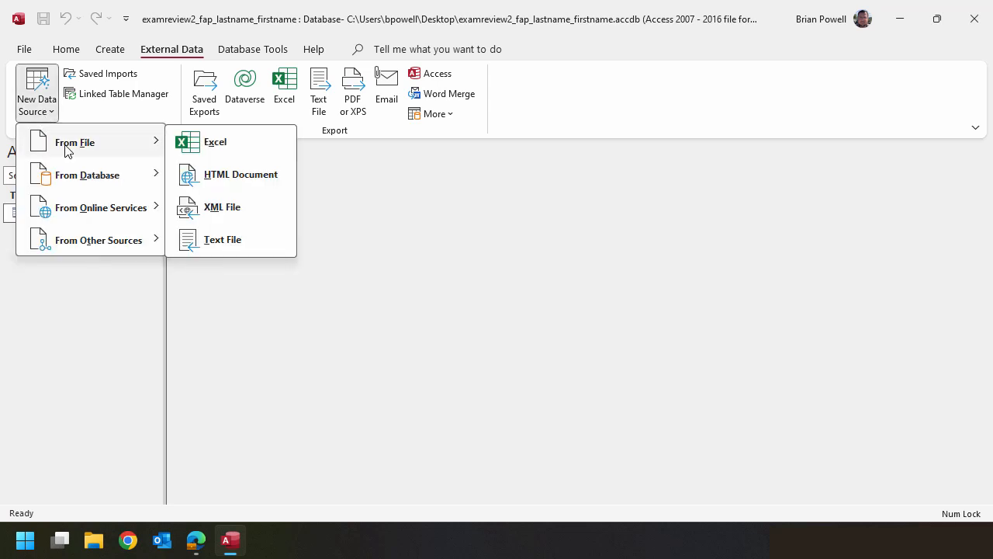
{"action": "left_click", "coordinate": [264, 217]}
{"action": "left_click", "coordinate": [725, 157]}
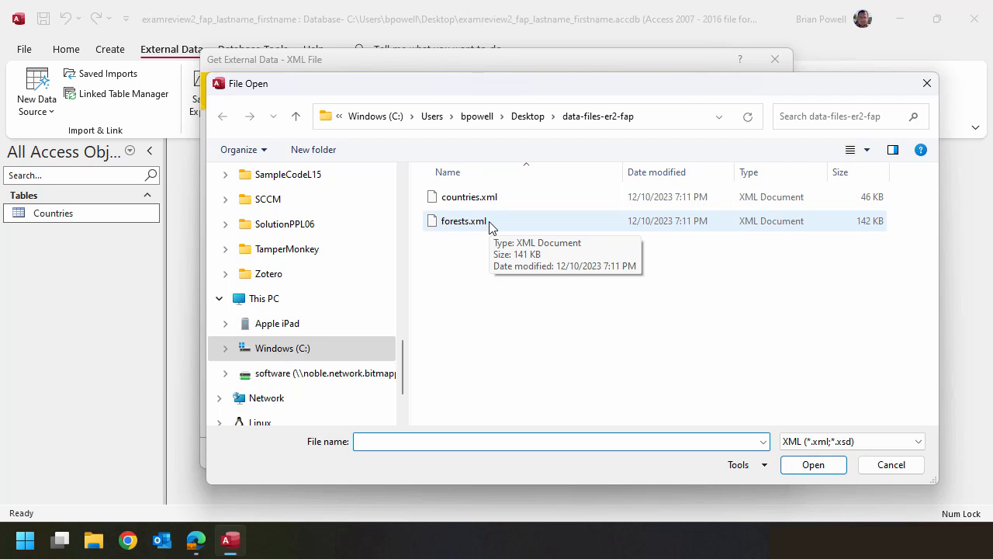
{"action": "double_click", "coordinate": [487, 223]}
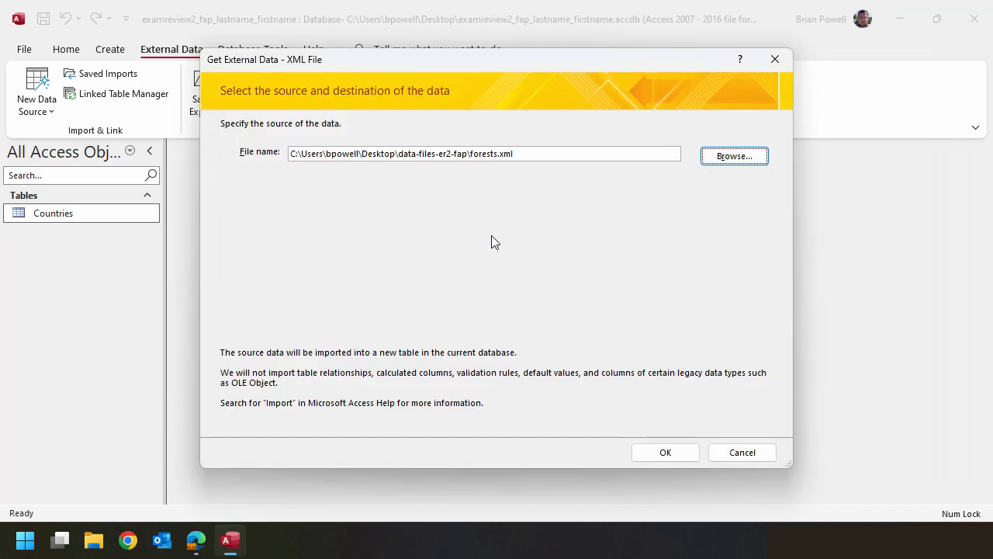
- Import the Forests table with structure and data, without saving the import steps, and check its records in the datasheet
{"action": "left_click", "coordinate": [680, 457]}
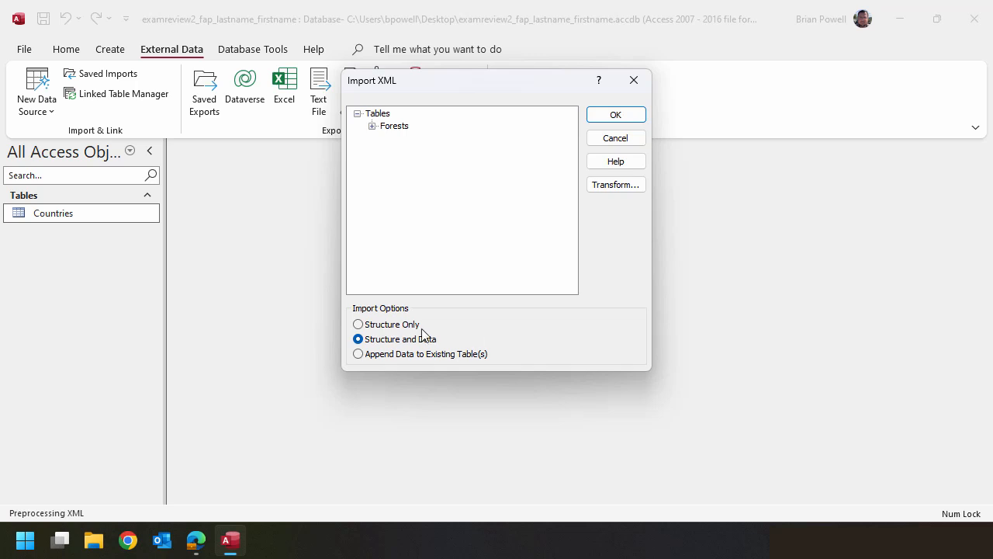
{"action": "left_click", "coordinate": [632, 115]}
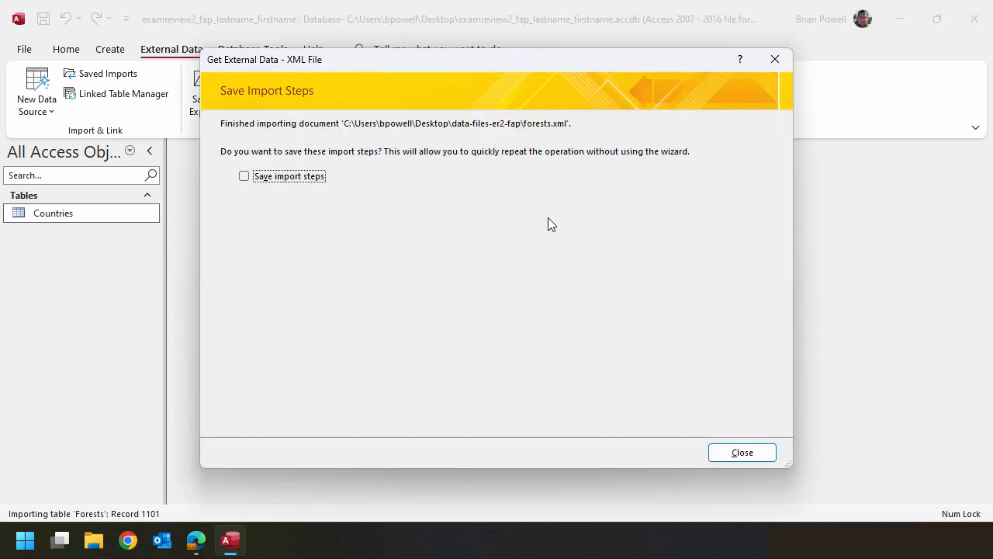
{"action": "left_click", "coordinate": [752, 451]}
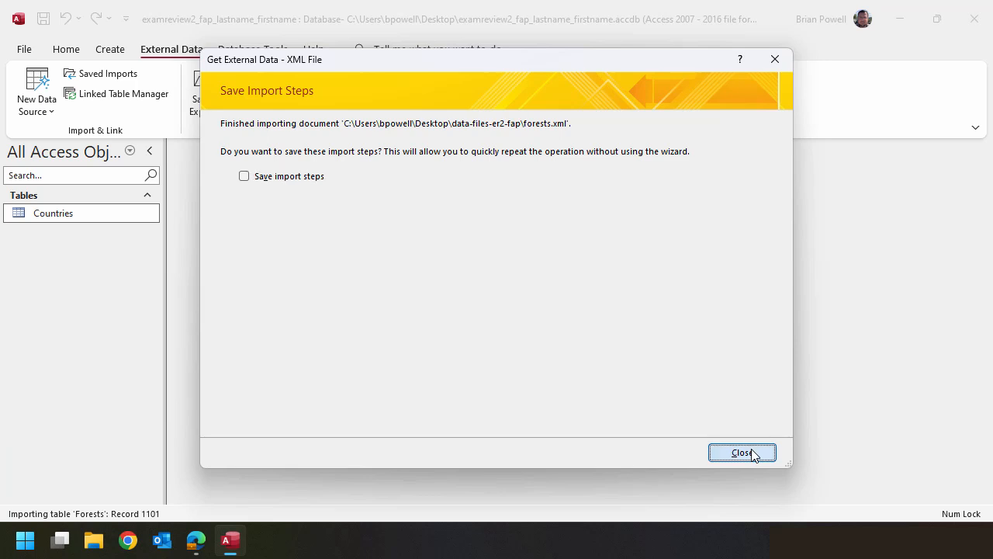
{"action": "left_click", "coordinate": [752, 452]}
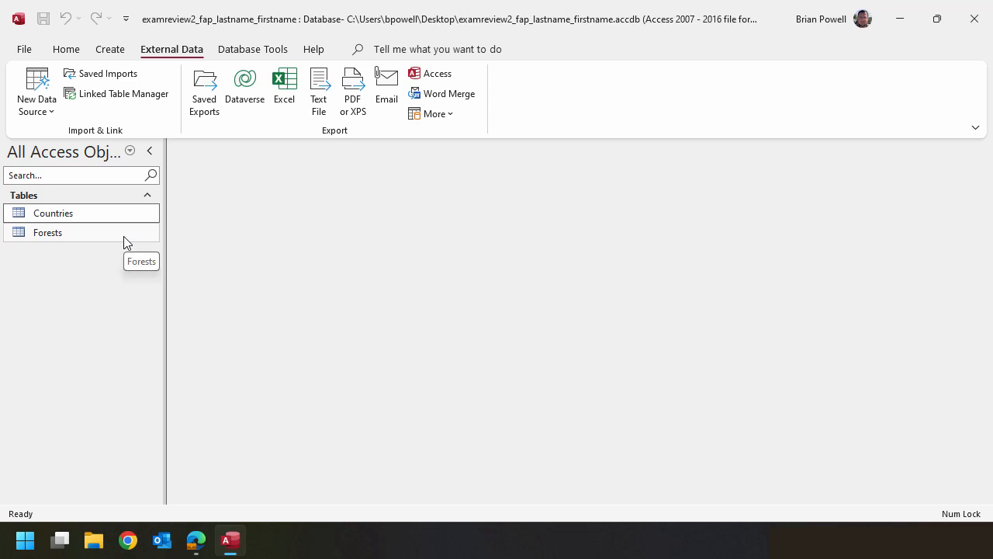
{"action": "double_click", "coordinate": [126, 240]}
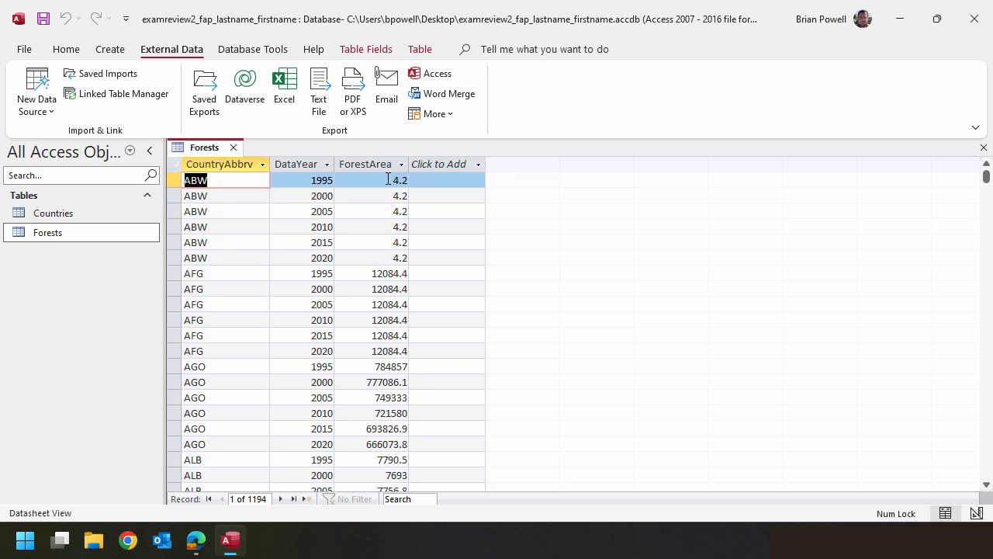
{"action": "left_click", "coordinate": [234, 148]}
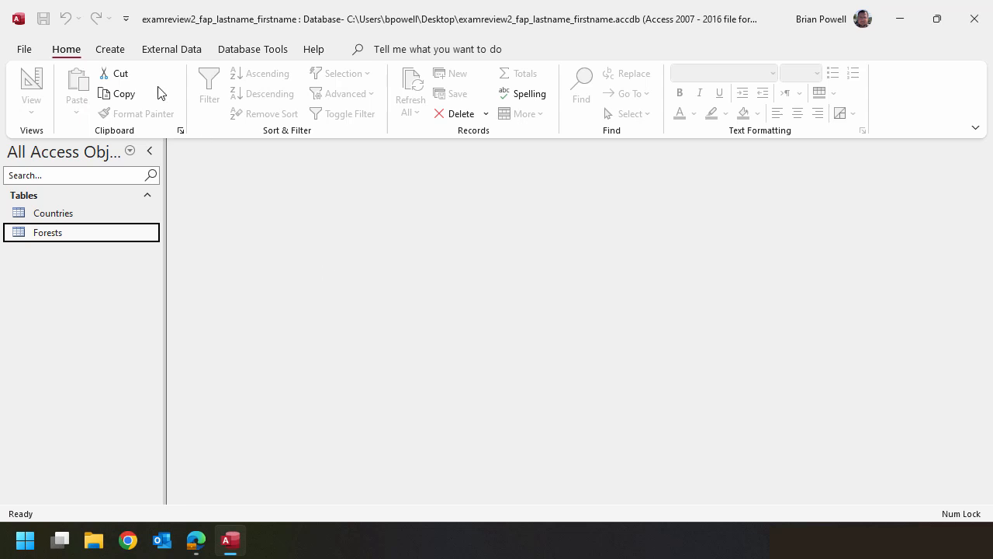
- Create a new table in Design view and add a RegionAbbrv field with the Short Text data type
{"action": "left_click", "coordinate": [117, 50]}
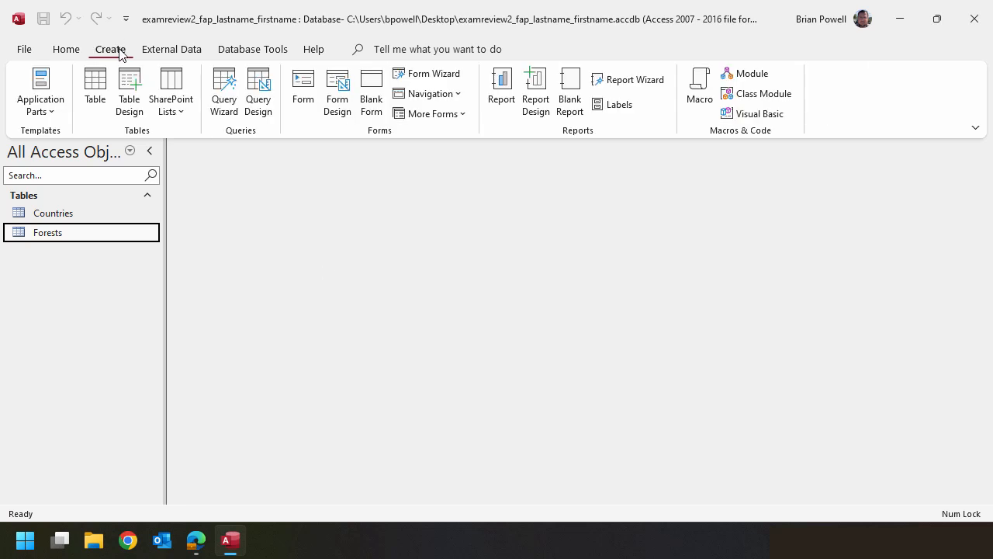
{"action": "left_click", "coordinate": [135, 116]}
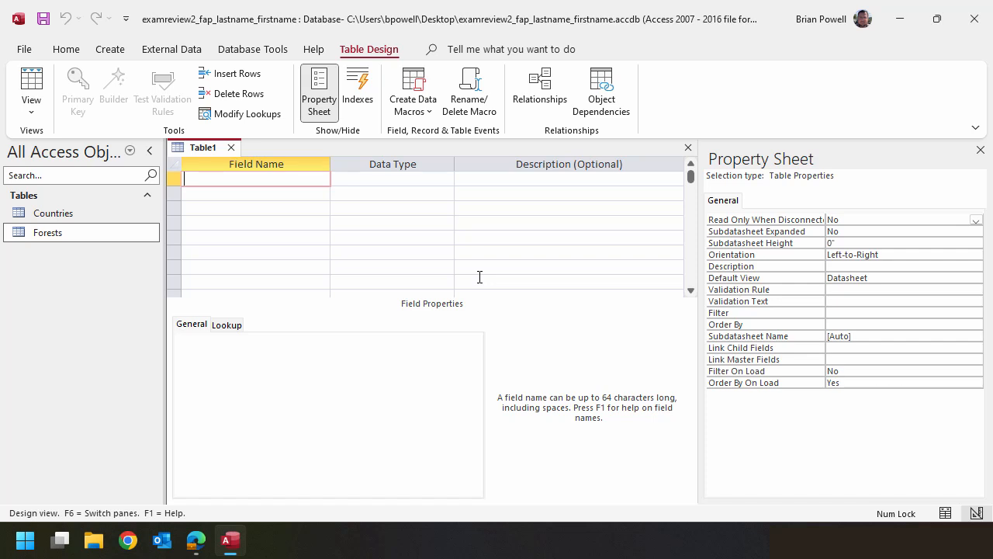
{"action": "type", "text": "RegionAbbrv"}
{"action": "key", "text": "Tab"}
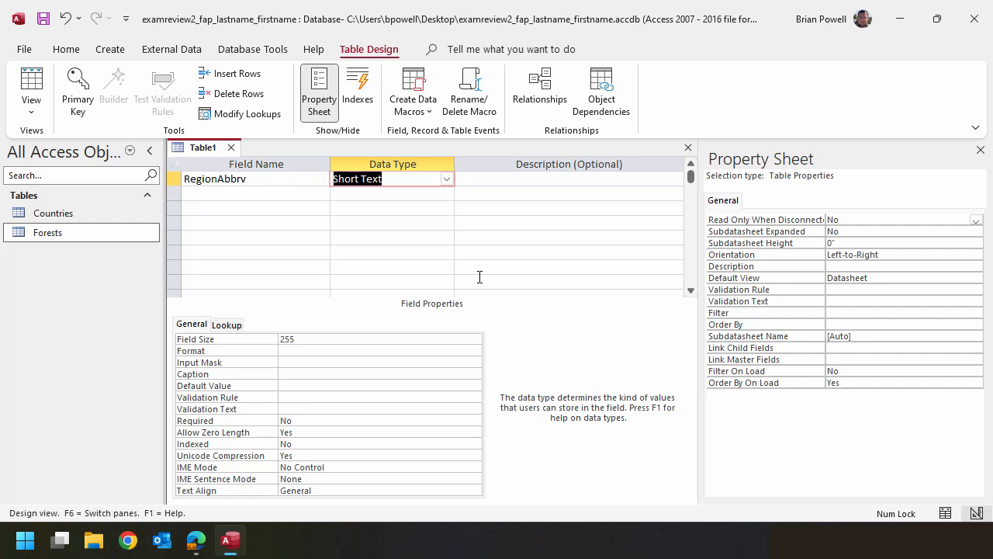
{"action": "left_click", "coordinate": [447, 178]}
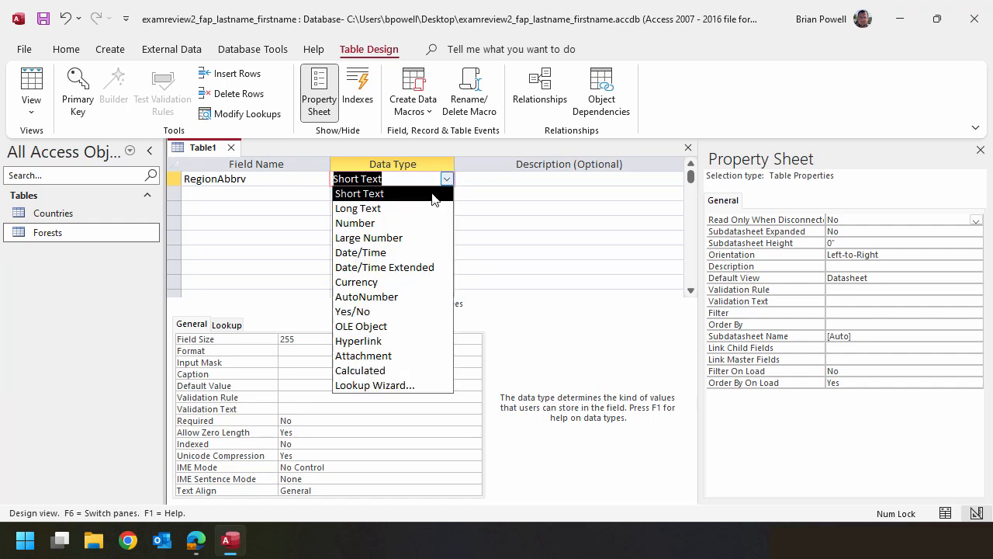
{"action": "left_click", "coordinate": [434, 184]}
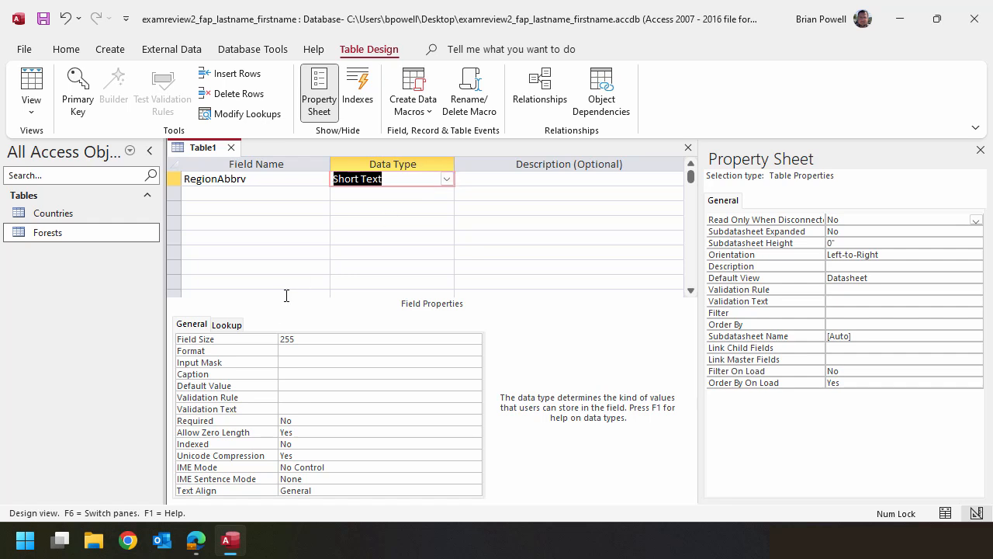
{"action": "left_click", "coordinate": [325, 342]}
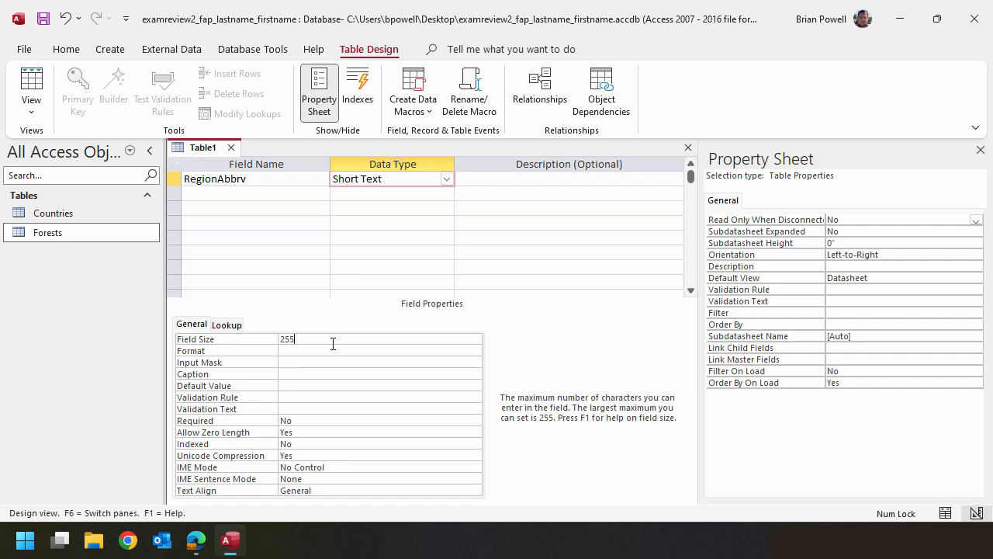
- Add a RegionName field with the Short Text data type and make RegionAbbrv the table's primary key
{"action": "left_click", "coordinate": [317, 189]}
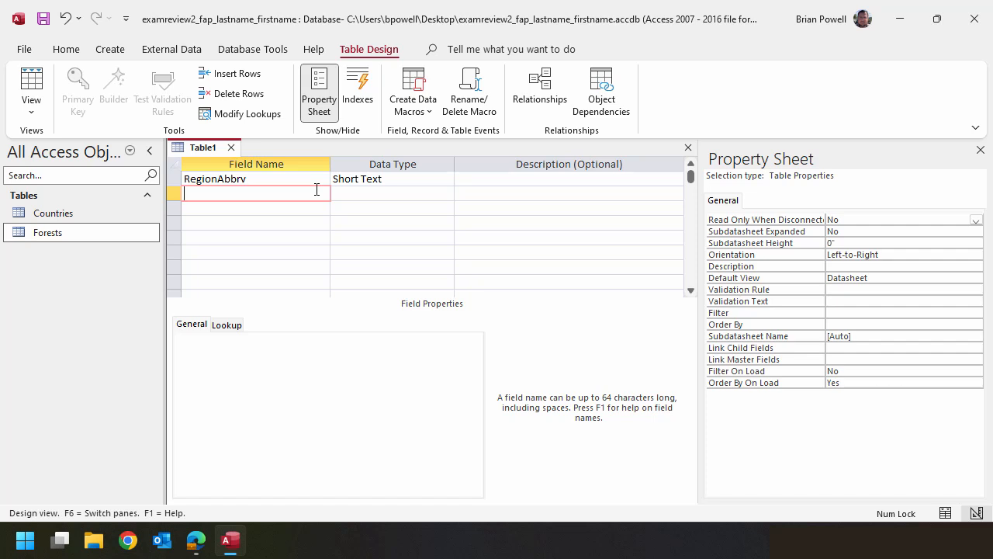
{"action": "type", "text": "RegionName"}
{"action": "key", "text": "Tab"}
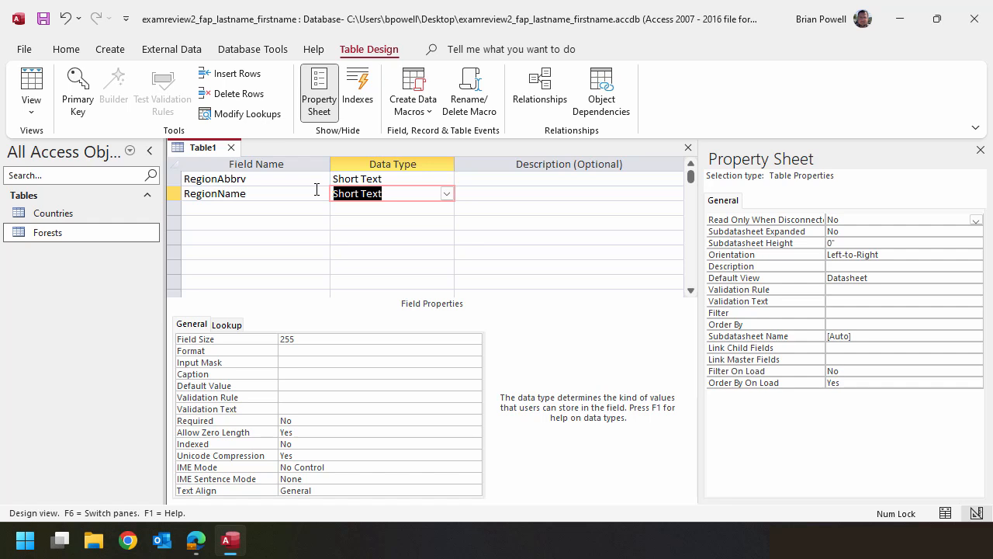
{"action": "left_click", "coordinate": [323, 180]}
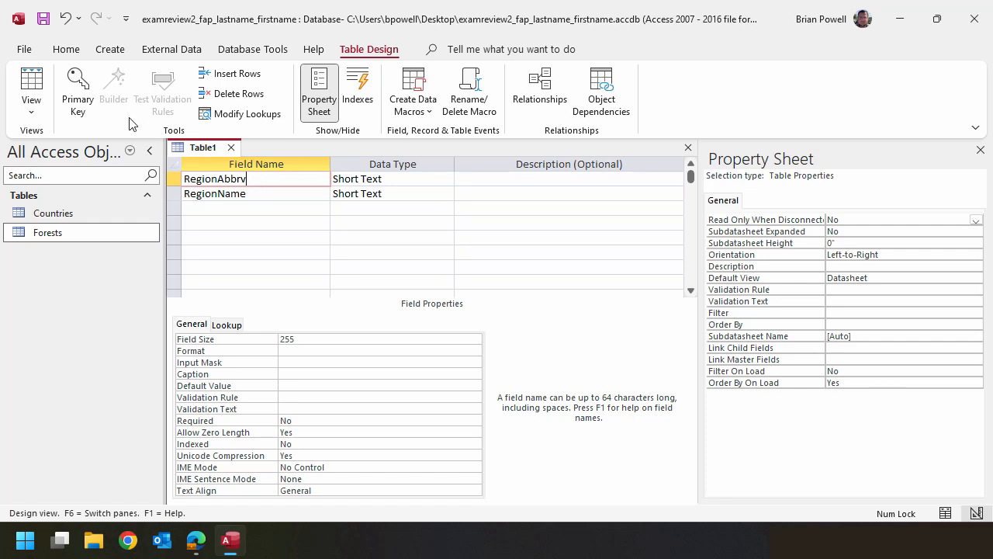
{"action": "left_click", "coordinate": [86, 95]}
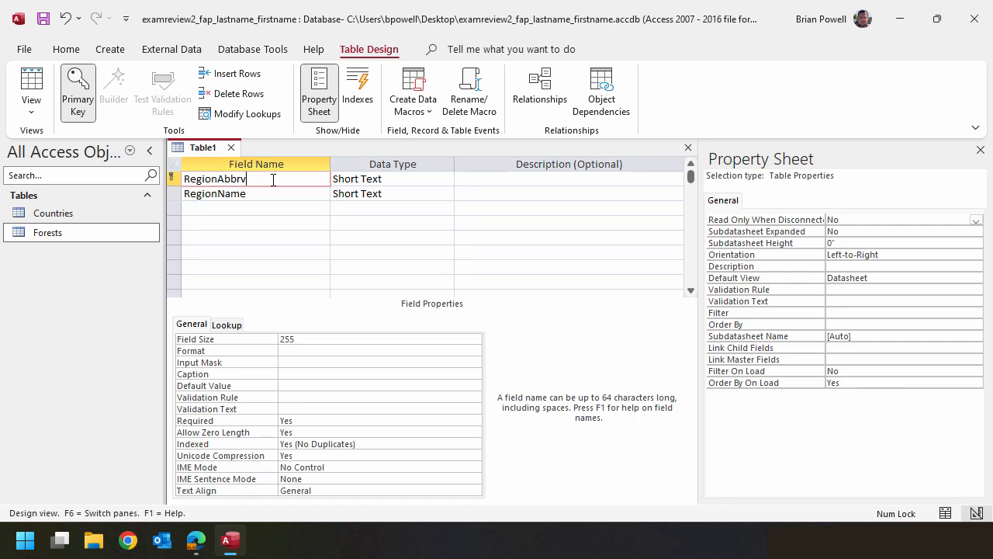
- Save the new table under the name Regions
{"action": "left_click", "coordinate": [44, 19]}
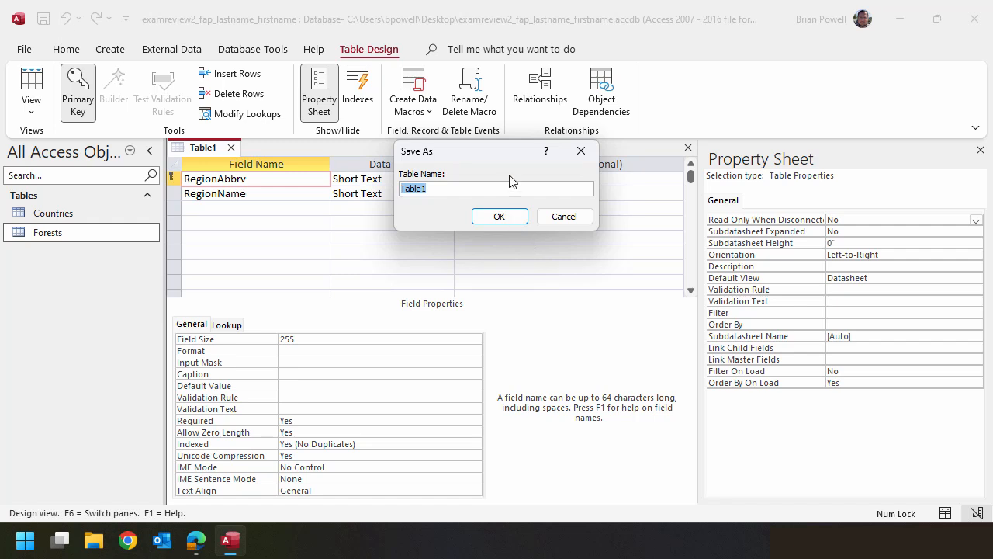
{"action": "type", "text": "Regions"}
{"action": "left_click", "coordinate": [500, 216]}
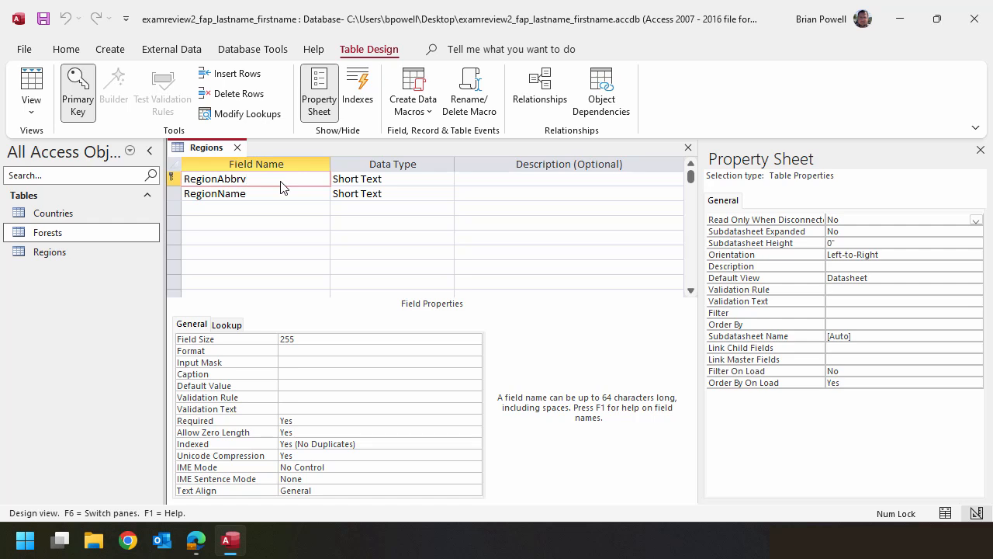
- Show the Regions table in Datasheet view and widen the RegionAbbrv and RegionName columns, making RegionName much wider
{"action": "left_click", "coordinate": [32, 84]}
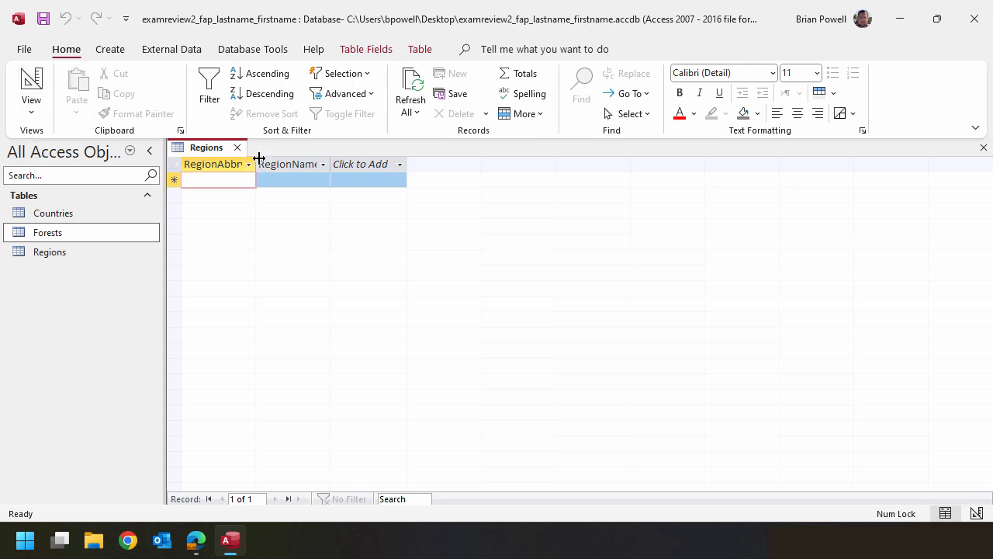
{"action": "left_click_drag", "start_coordinate": [258, 158], "coordinate": [288, 166]}
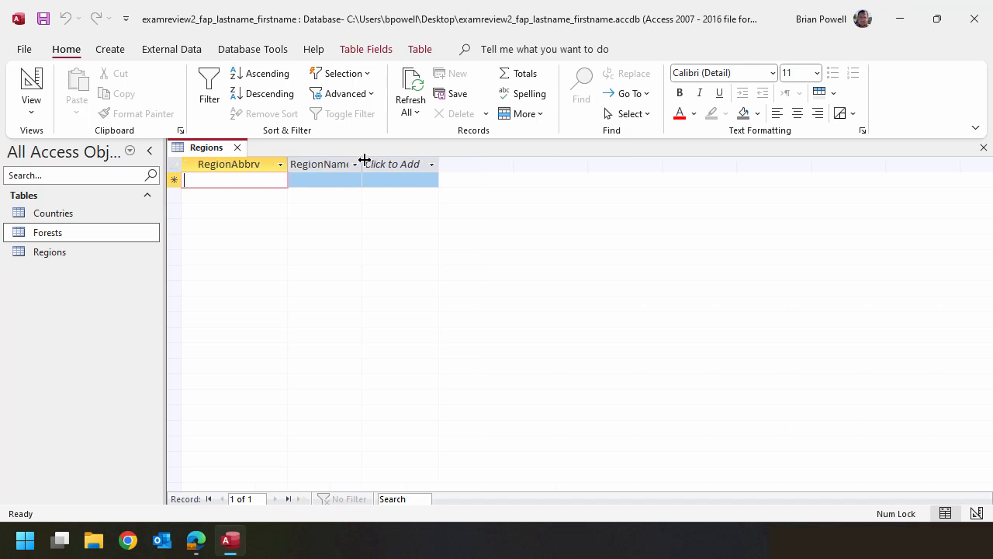
{"action": "left_click_drag", "start_coordinate": [362, 160], "coordinate": [570, 163]}
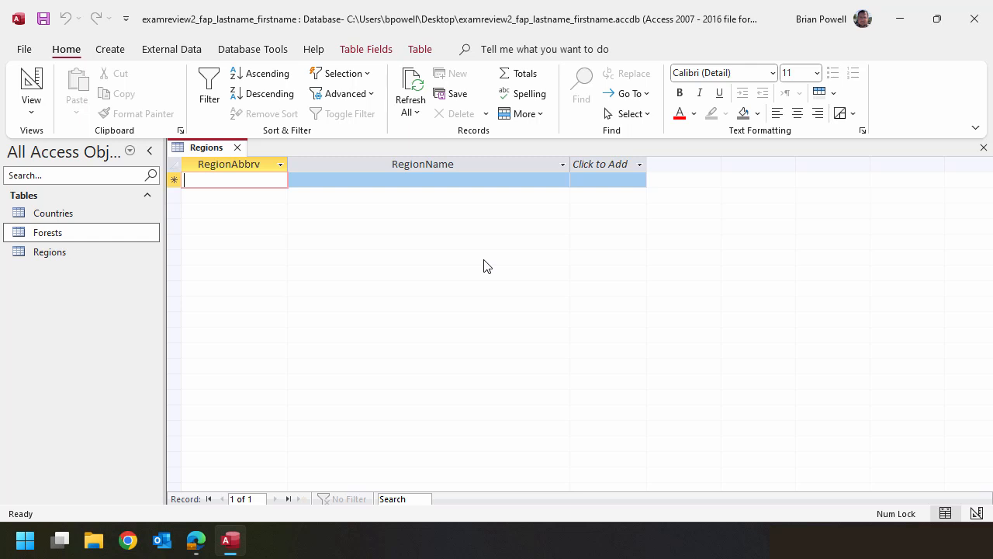
- Enter the first two Regions records: ANT for Antarctica and CAM for Central America
{"action": "type", "text": "ANT"}
{"action": "key", "text": "Tab"}
{"action": "type", "text": "A"}
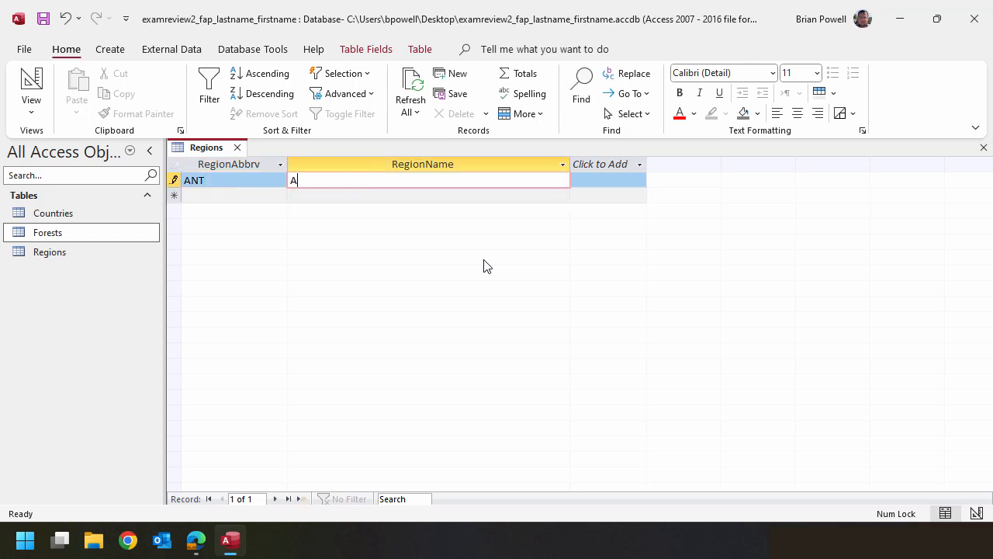
{"action": "type", "text": "ntarctica"}
{"action": "key", "text": "Tab"}
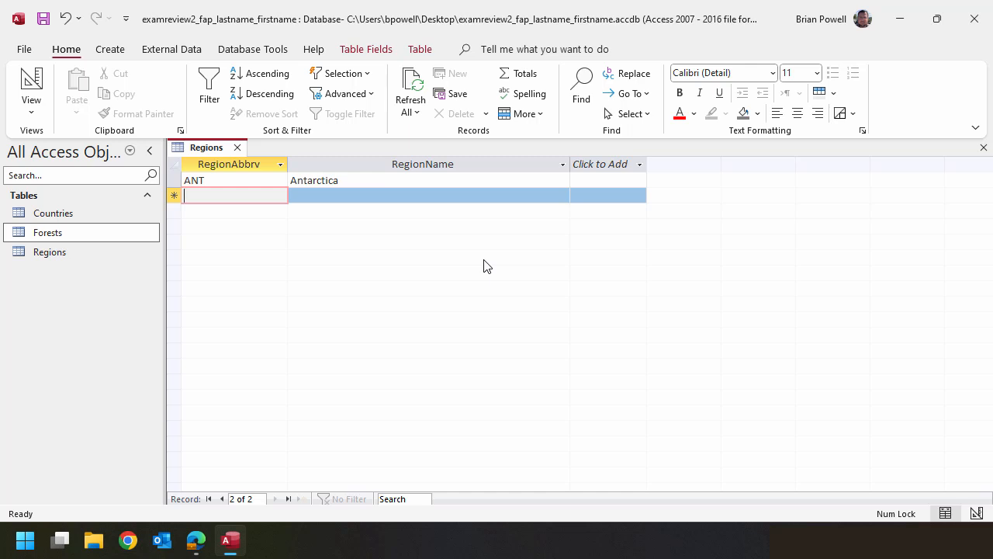
{"action": "type", "text": "CAM"}
{"action": "key", "text": "Tab"}
{"action": "type", "text": "Cen"}
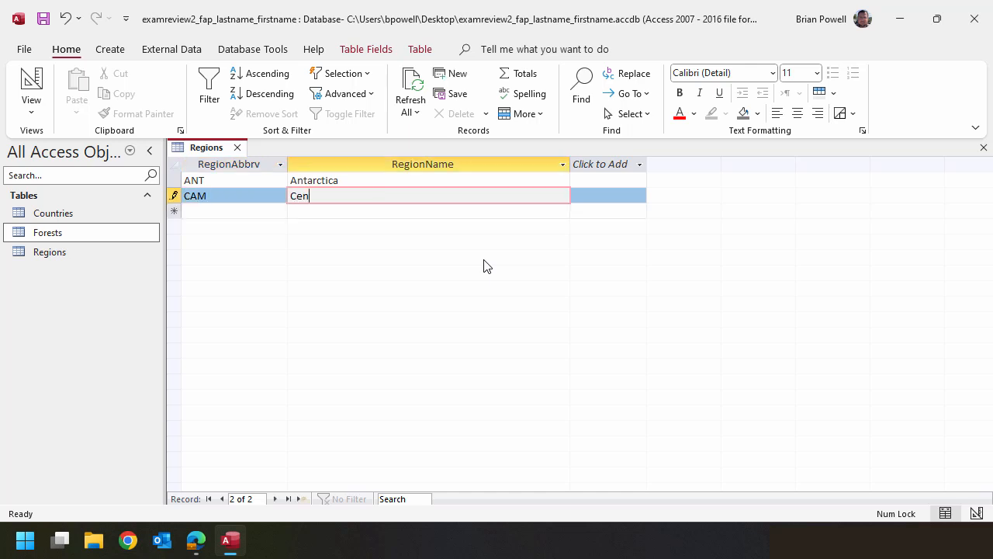
{"action": "type", "text": "tral America"}
{"action": "key", "text": "Tab"}
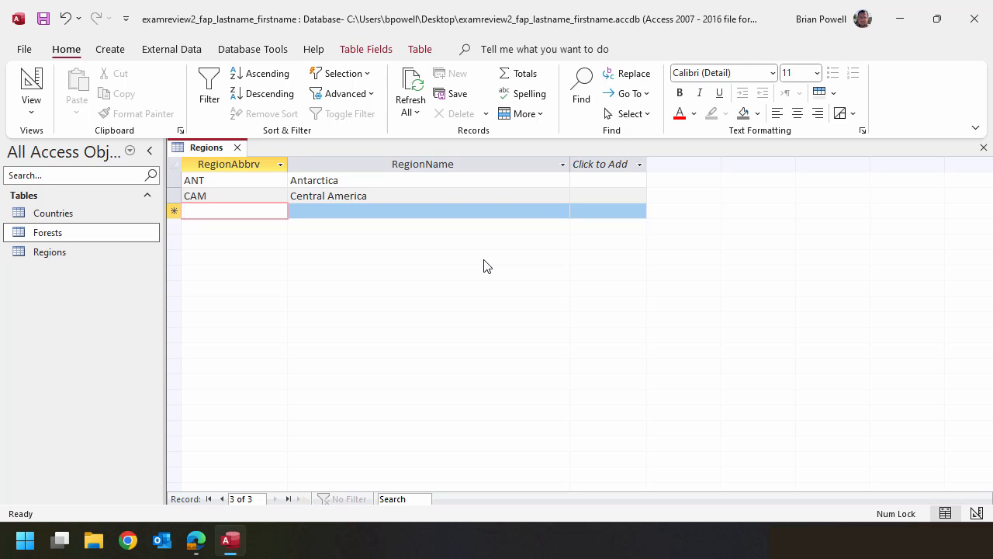
- Add two more region records: CB for Caribbean and EAS for East Asia
{"action": "type", "text": "CB"}
{"action": "key", "text": "Tab"}
{"action": "type", "text": "Caribbean"}
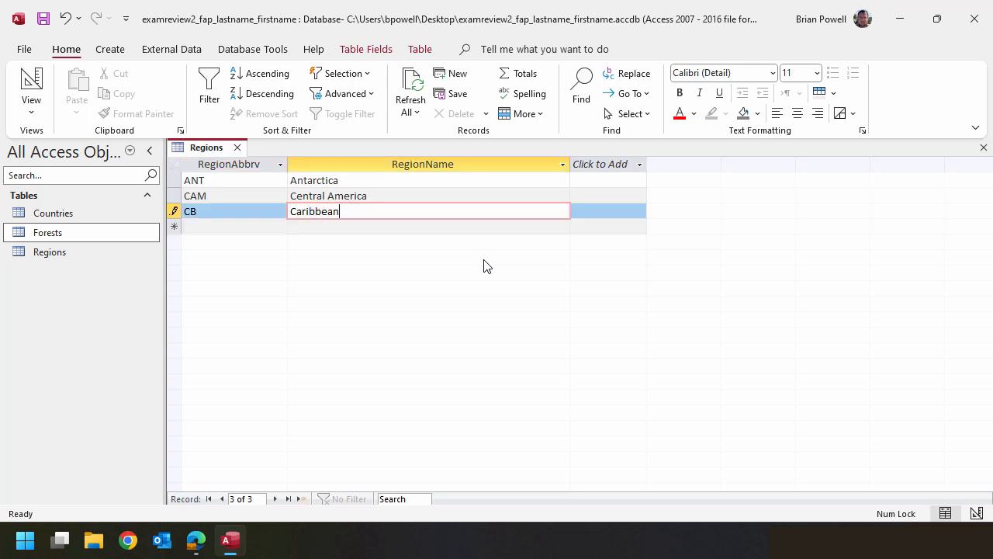
{"action": "key", "text": "Tab"}
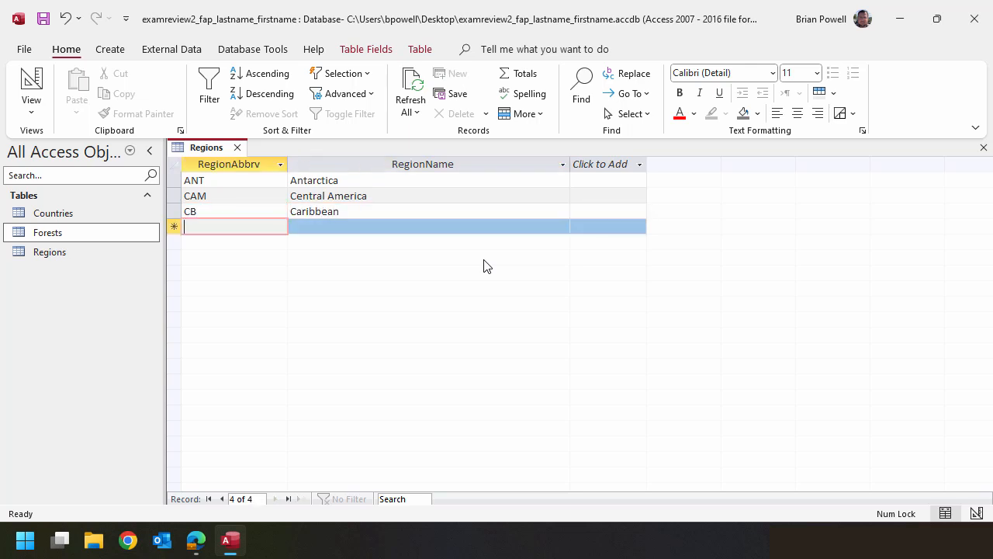
{"action": "type", "text": "EAS"}
{"action": "key", "text": "Tab"}
{"action": "type", "text": "East Asia"}
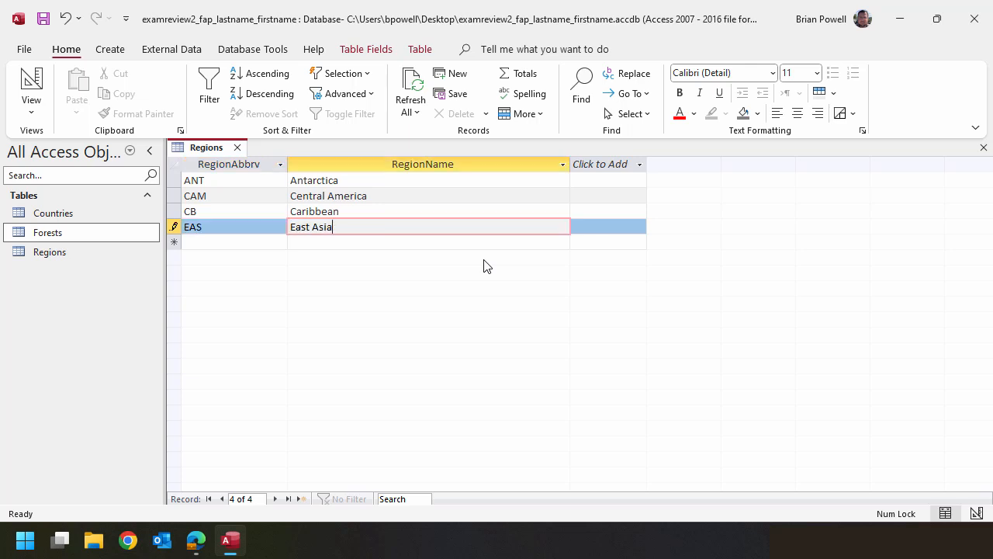
{"action": "key", "text": "Tab"}
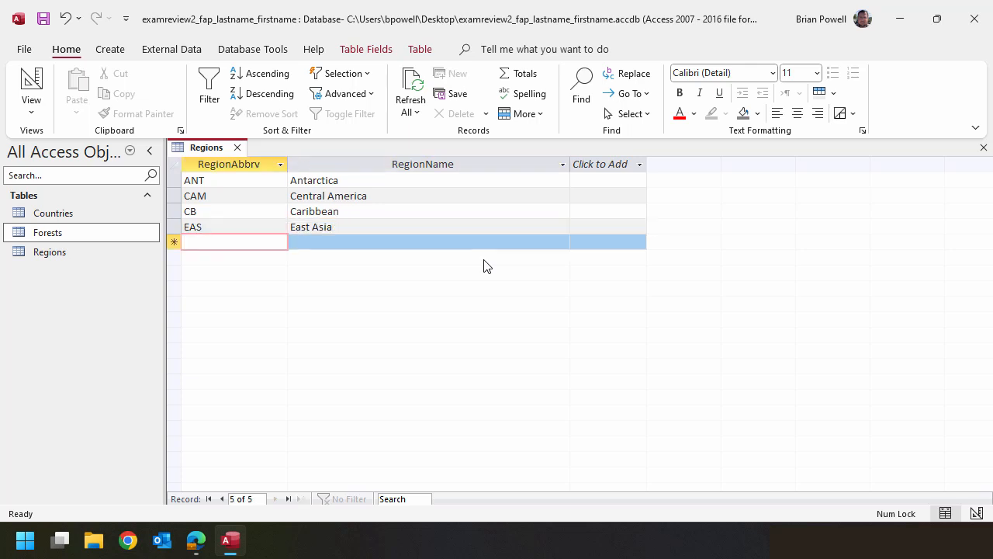
- Add the region records ESAF for Eastern-Southern Africa and EUR for Europe
{"action": "type", "text": "ESAF"}
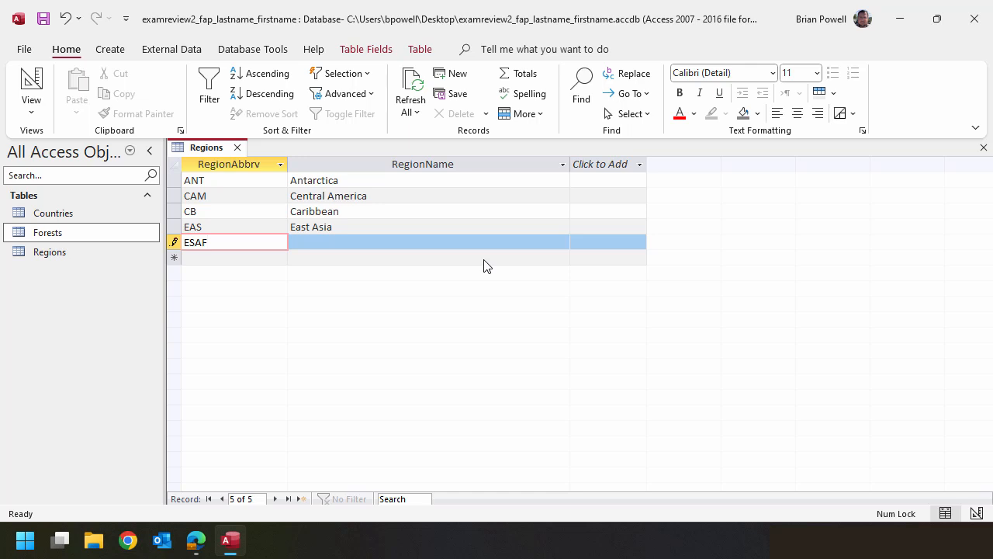
{"action": "key", "text": "Tab"}
{"action": "type", "text": "Eastern-Souteh"}
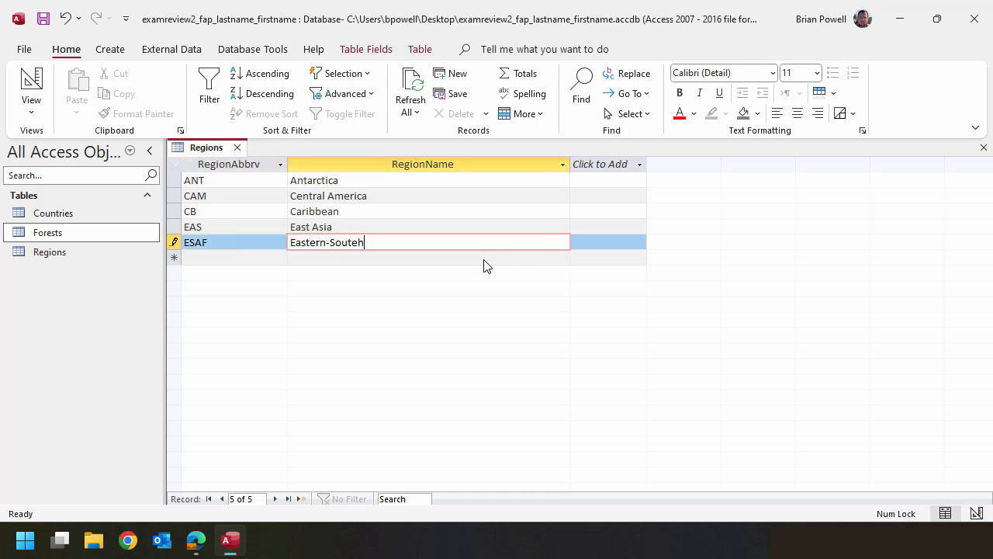
{"action": "key", "text": "BackSpace"}
{"action": "key", "text": "BackSpace"}
{"action": "type", "text": "hern Africa"}
{"action": "key", "text": "Tab"}
{"action": "type", "text": "EUR"}
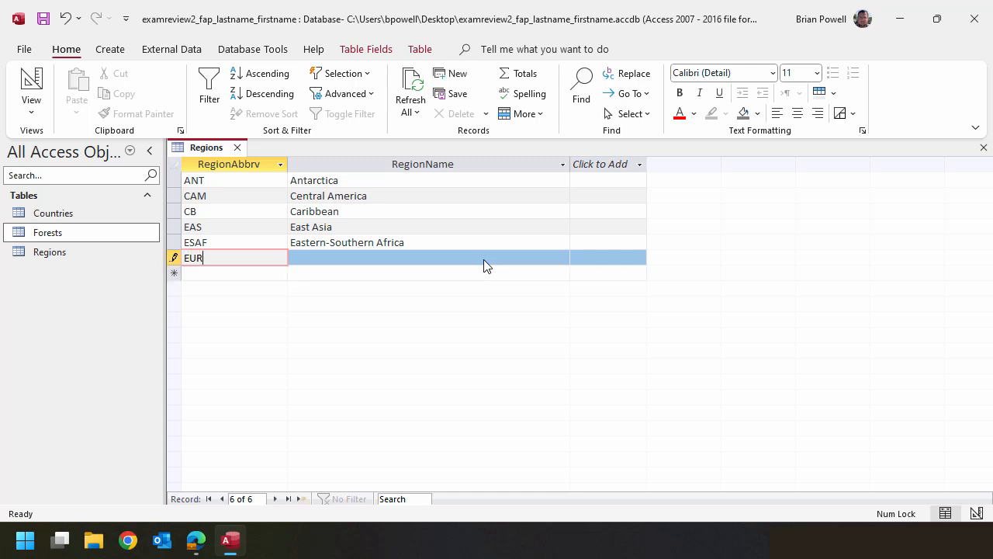
{"action": "key", "text": "Tab"}
{"action": "type", "text": "Europe"}
{"action": "key", "text": "Tab"}
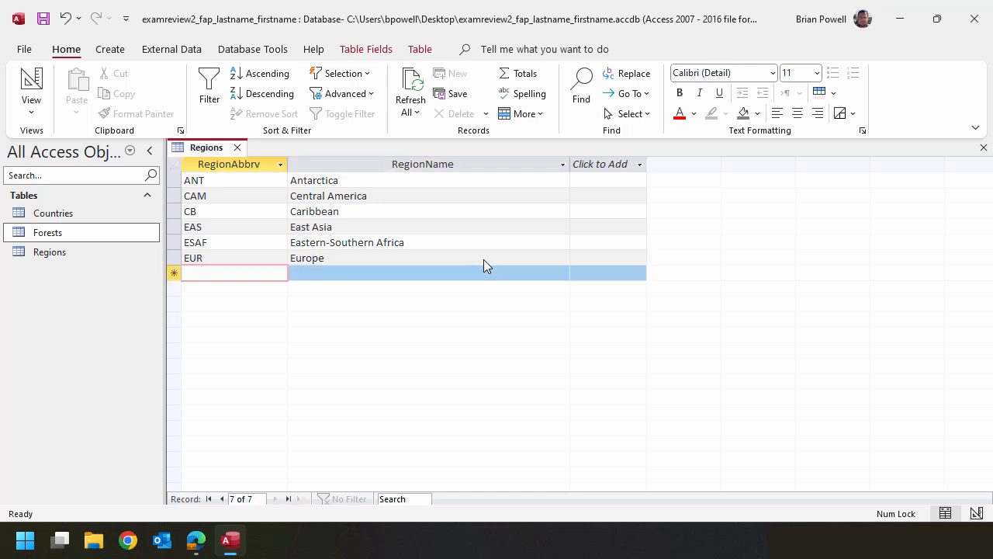
- Add the region records NAM for North America and NAF for Northern Africa
{"action": "type", "text": "NAM"}
{"action": "key", "text": "Tab"}
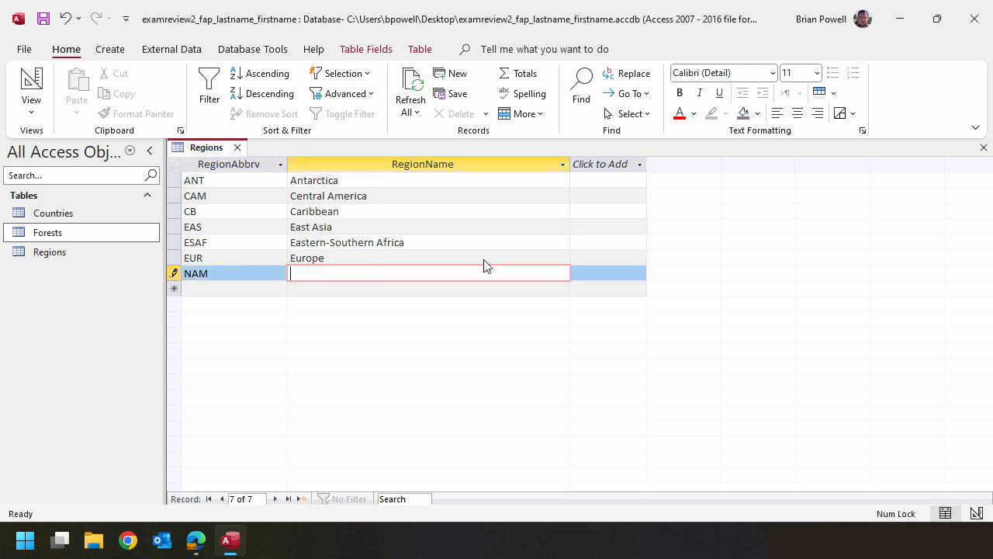
{"action": "type", "text": "North America"}
{"action": "key", "text": "Tab"}
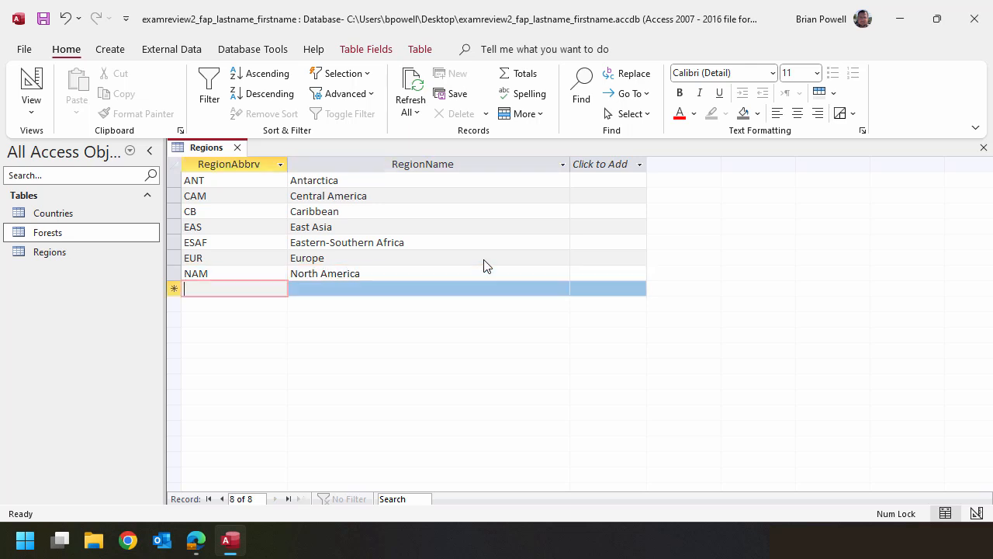
{"action": "type", "text": "NAF"}
{"action": "key", "text": "Tab"}
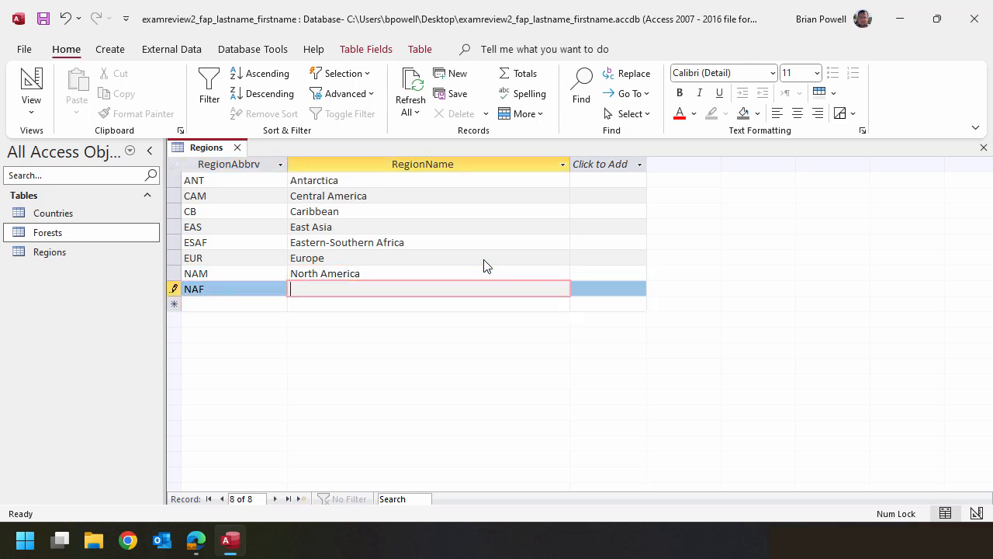
{"action": "type", "text": "Northern Africa"}
{"action": "key", "text": "Tab"}
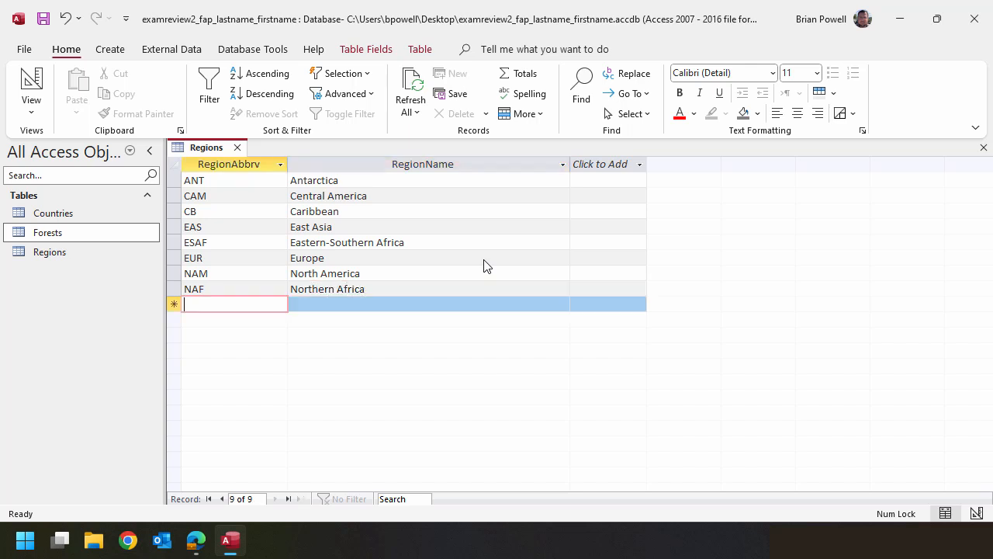
- Add the region records OC for Oceania and SAM for South America
{"action": "type", "text": "OC"}
{"action": "key", "text": "Tab"}
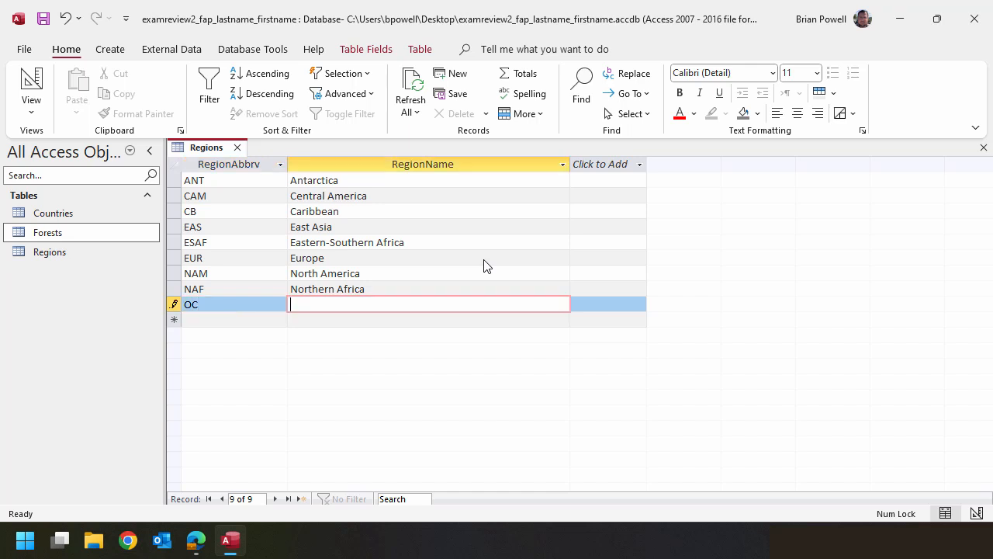
{"action": "type", "text": "Oceania"}
{"action": "key", "text": "Tab"}
{"action": "type", "text": "SAM"}
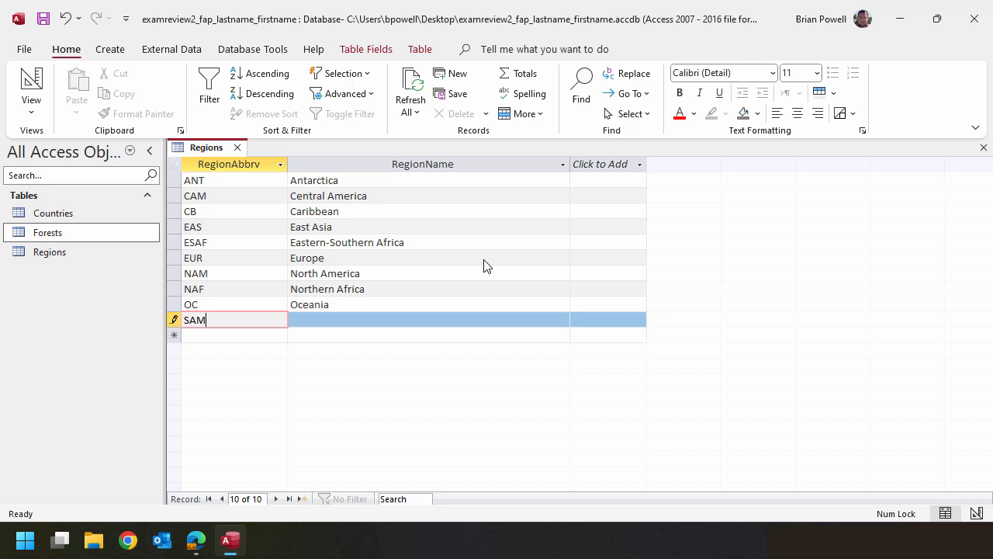
{"action": "key", "text": "Tab"}
{"action": "type", "text": "South America"}
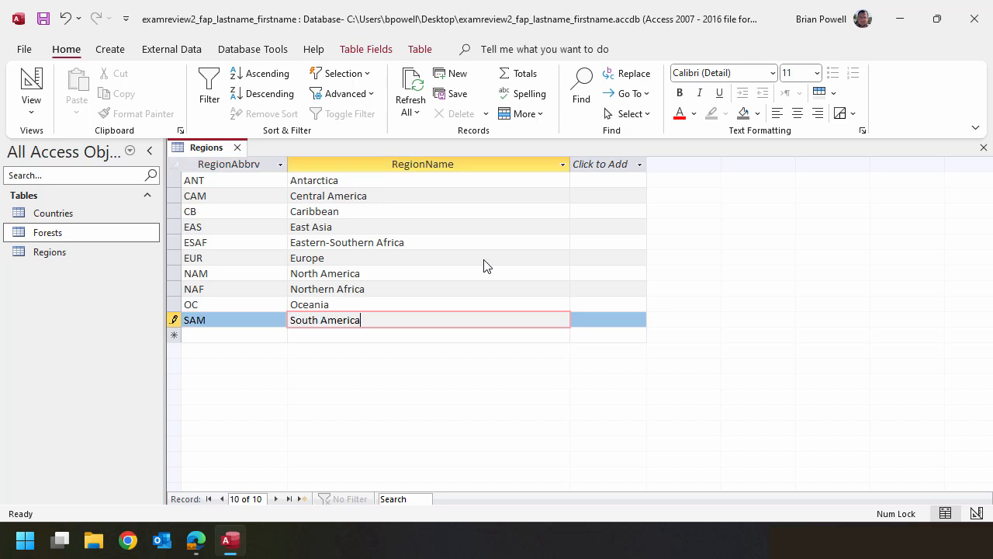
{"action": "key", "text": "Tab"}
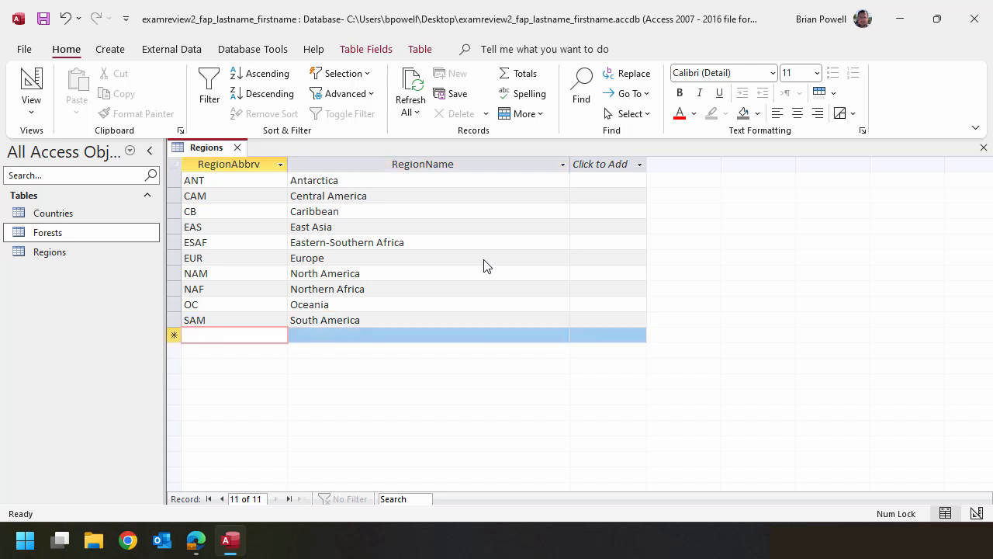
- Add the region records SEAS for Southeast Asia and WCAF for Western-Central Africa
{"action": "type", "text": "SEAS"}
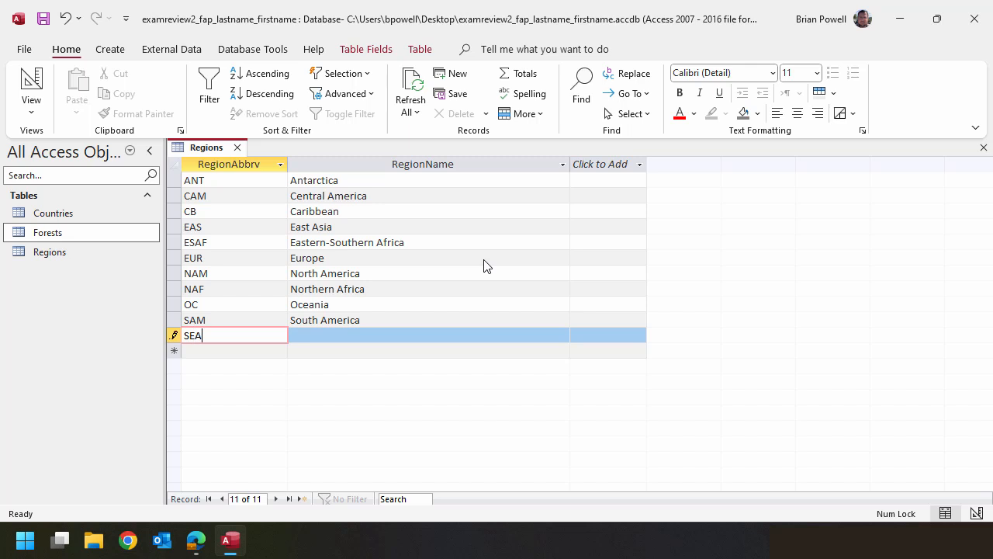
{"action": "key", "text": "Tab"}
{"action": "type", "text": "Southeast Asia"}
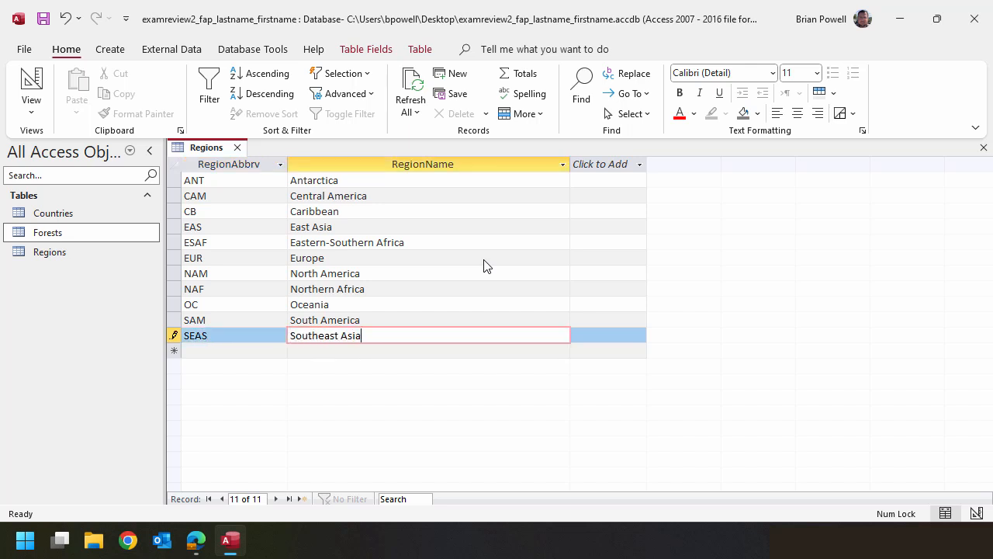
{"action": "key", "text": "Tab"}
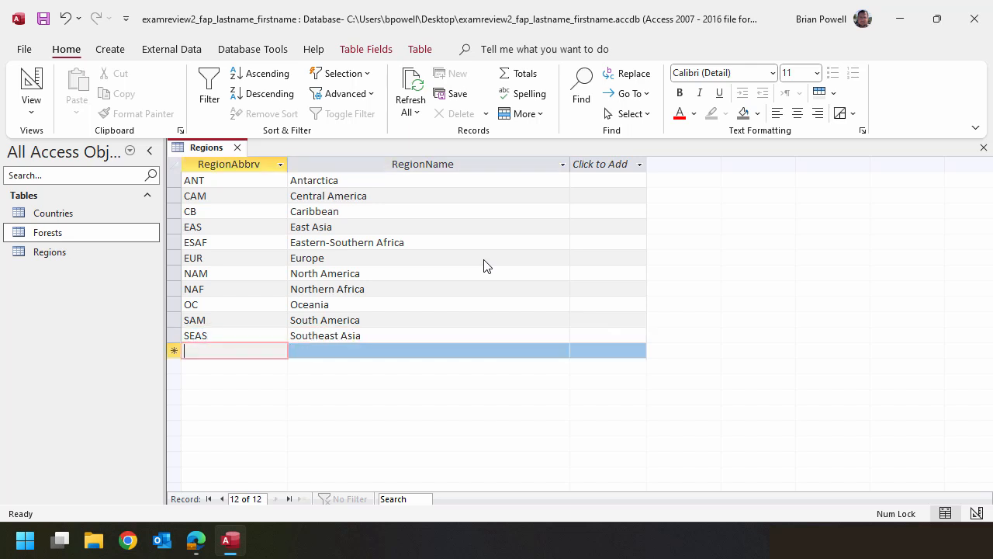
{"action": "type", "text": "WCAF"}
{"action": "key", "text": "Tab"}
{"action": "type", "text": "W"}
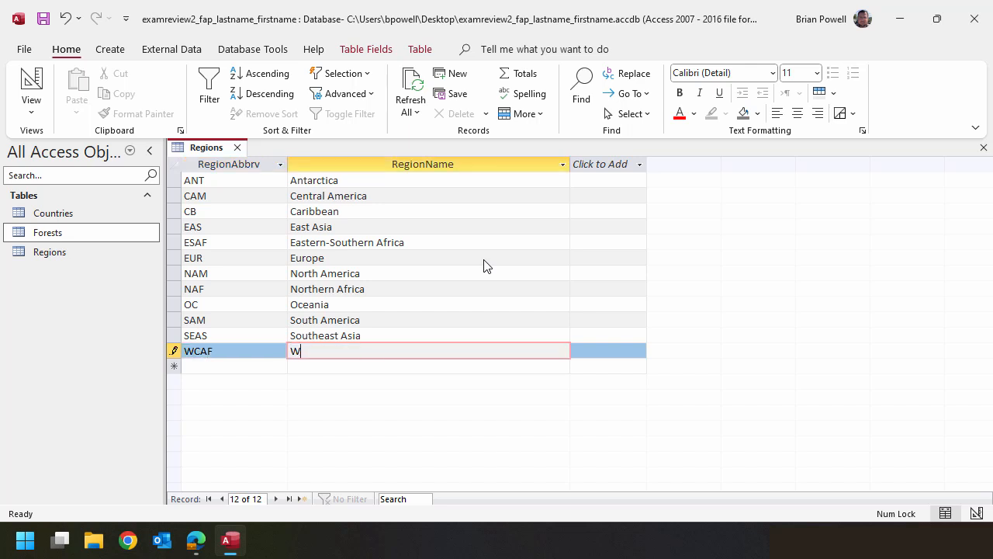
{"action": "type", "text": "estern-Central Africa"}
{"action": "key", "text": "Tab"}
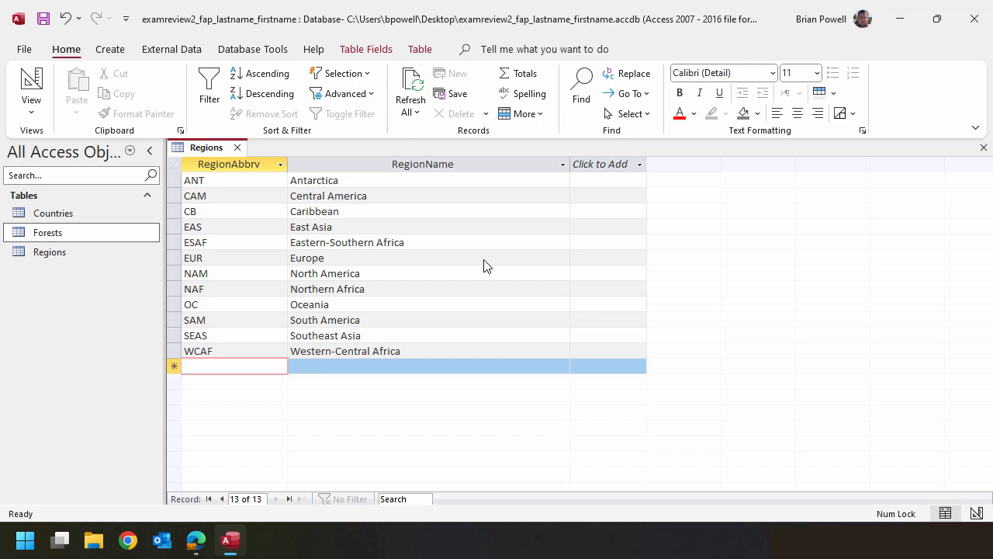
- Add the last region record, WCAS for Western-Central Asia
{"action": "type", "text": "WCAS"}
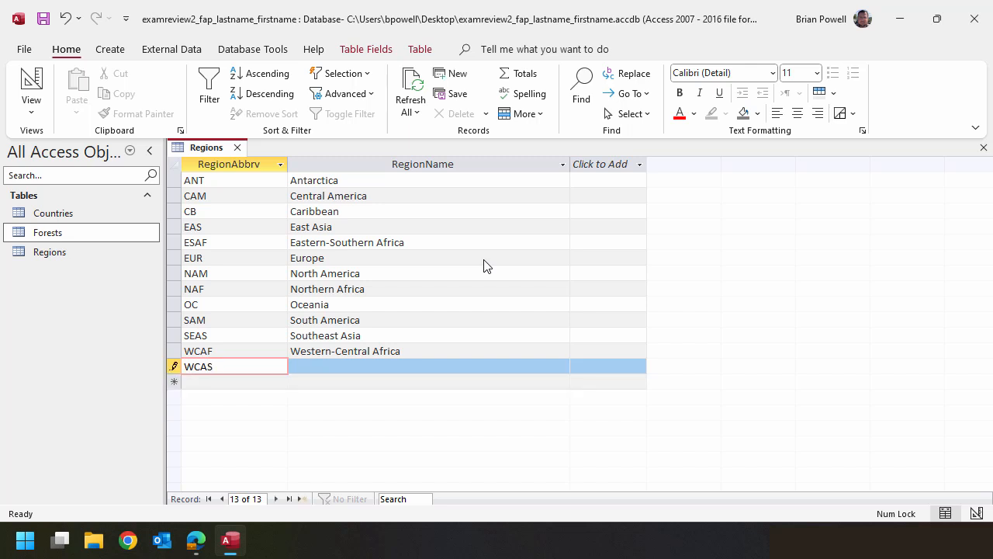
{"action": "key", "text": "Tab"}
{"action": "type", "text": "Western-Central Asia"}
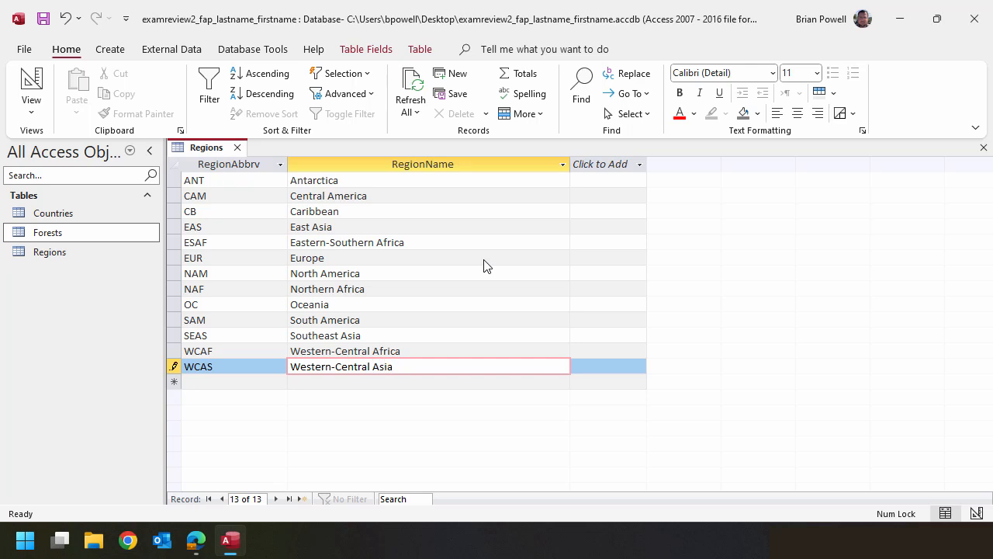
{"action": "key", "text": "Tab"}
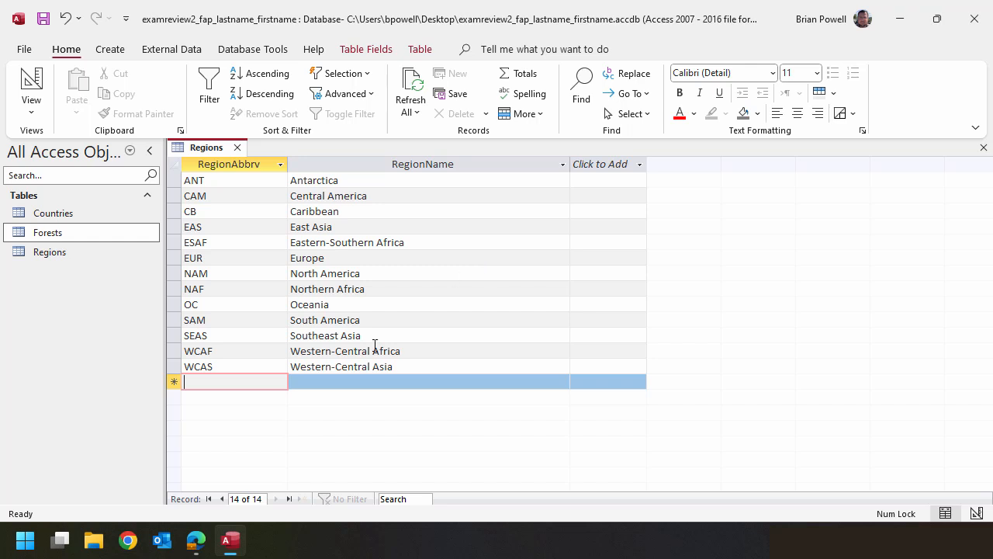
- Close the Regions table and save its layout changes
{"action": "left_click", "coordinate": [266, 369]}
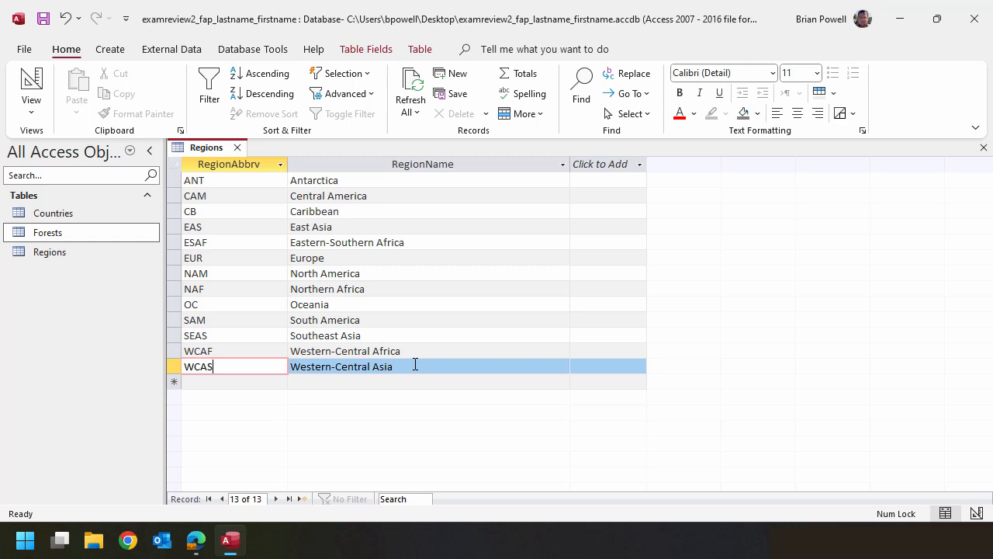
{"action": "left_click", "coordinate": [237, 148]}
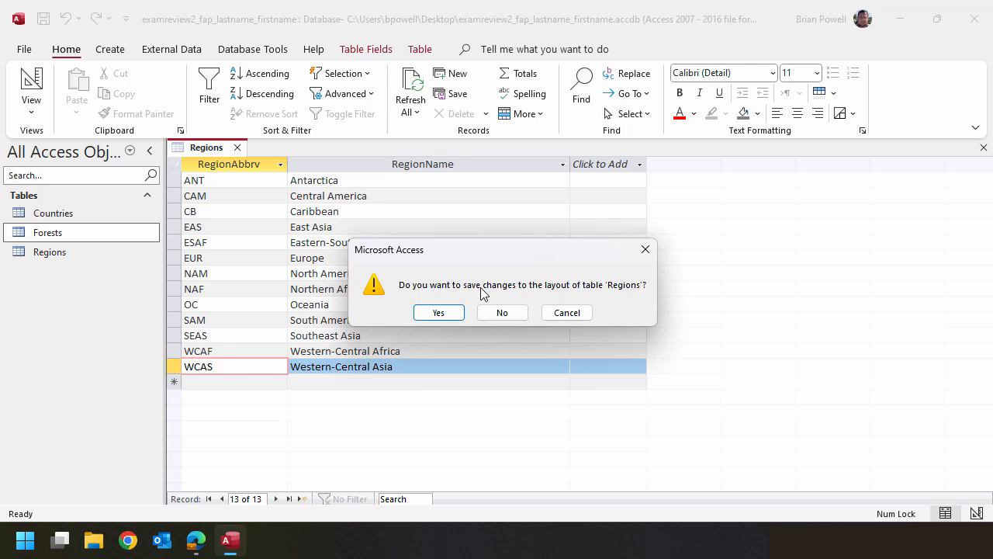
{"action": "left_click", "coordinate": [442, 313]}
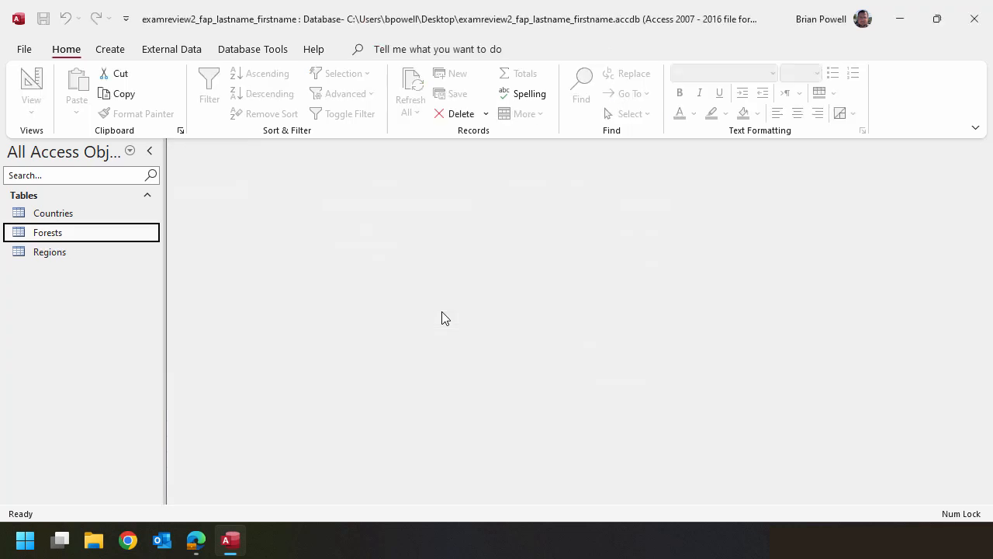
- Open the Relationships window and add the Countries, Forests and Regions tables to it
{"action": "key", "text": "Up"}
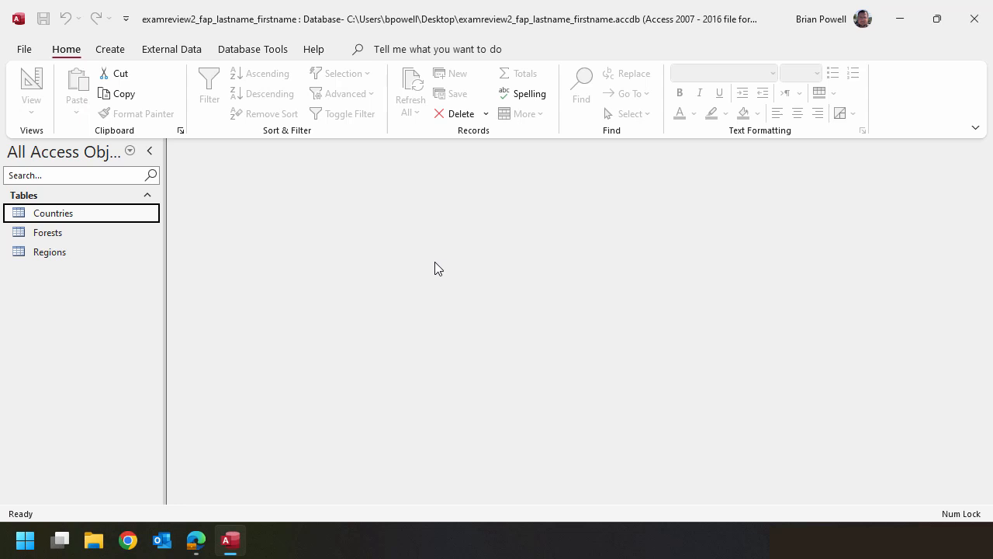
{"action": "left_click", "coordinate": [242, 53]}
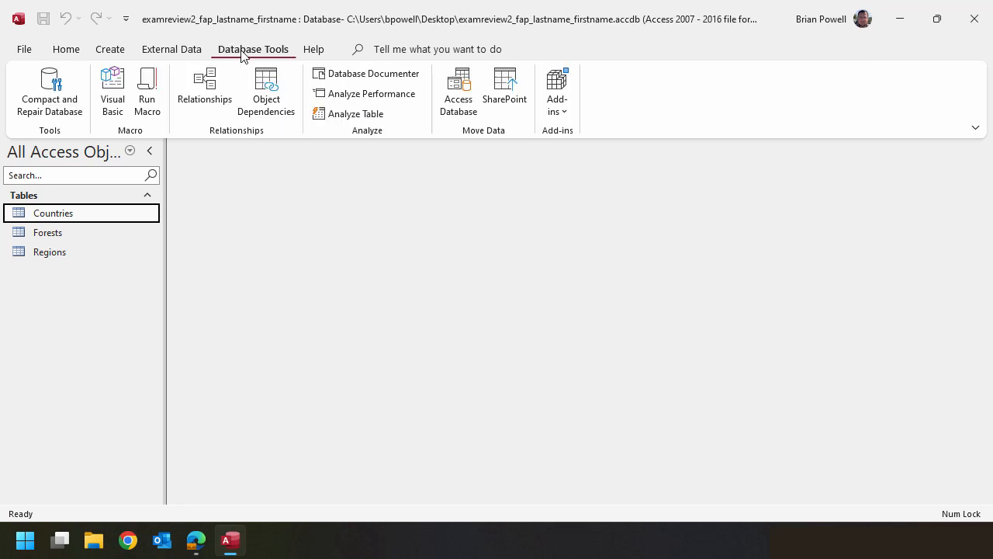
{"action": "left_click", "coordinate": [217, 93]}
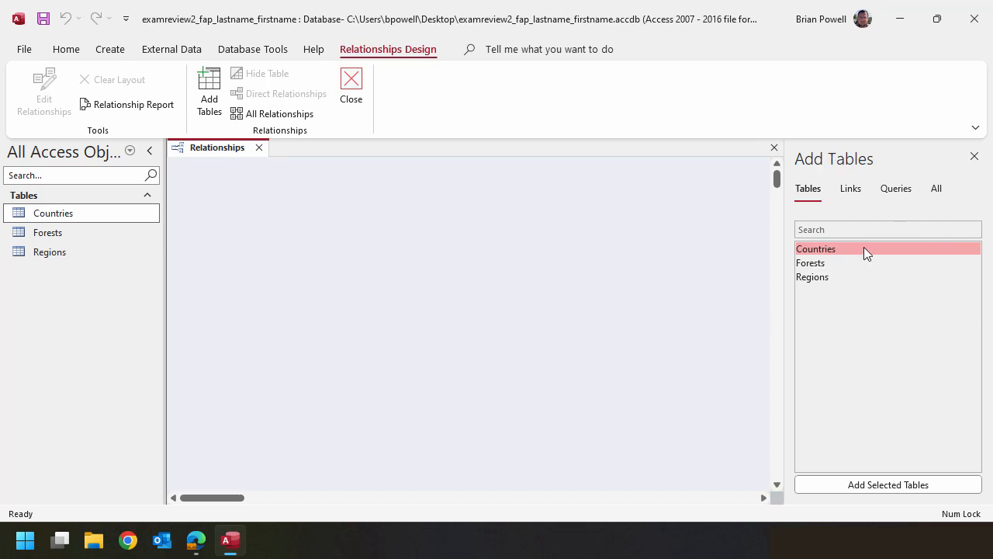
{"action": "left_click", "coordinate": [885, 485]}
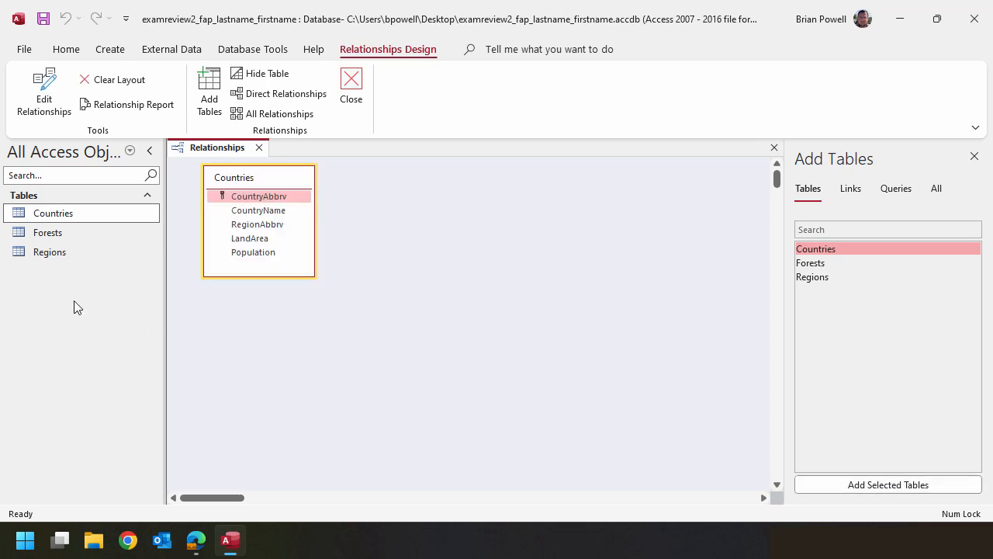
{"action": "left_click_drag", "start_coordinate": [51, 239], "coordinate": [379, 199]}
{"action": "left_click_drag", "start_coordinate": [48, 253], "coordinate": [584, 196]}
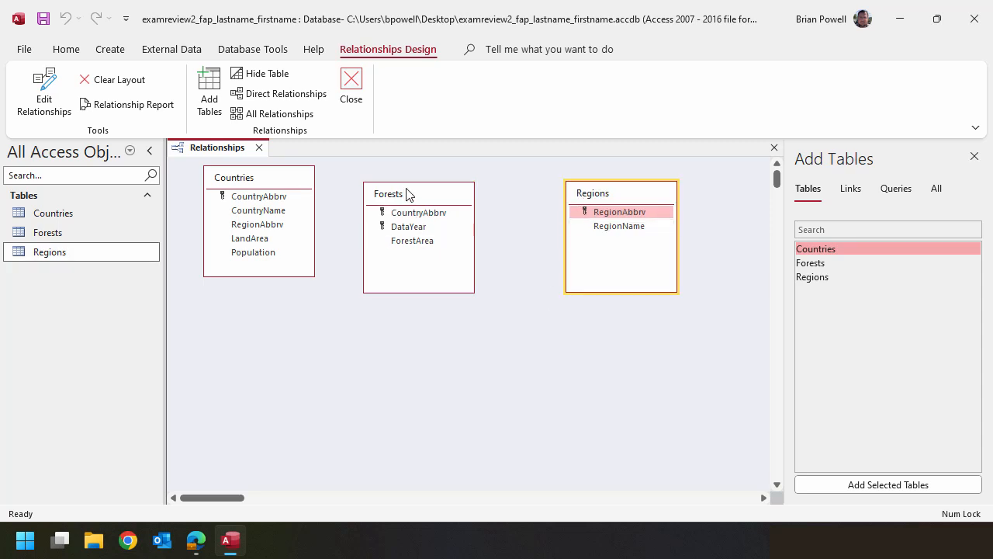
- Line up the Countries, Forests and Regions tables in an evenly spaced row in the relationships layout
{"action": "left_click_drag", "start_coordinate": [408, 192], "coordinate": [431, 190]}
{"action": "left_click_drag", "start_coordinate": [290, 181], "coordinate": [282, 202]}
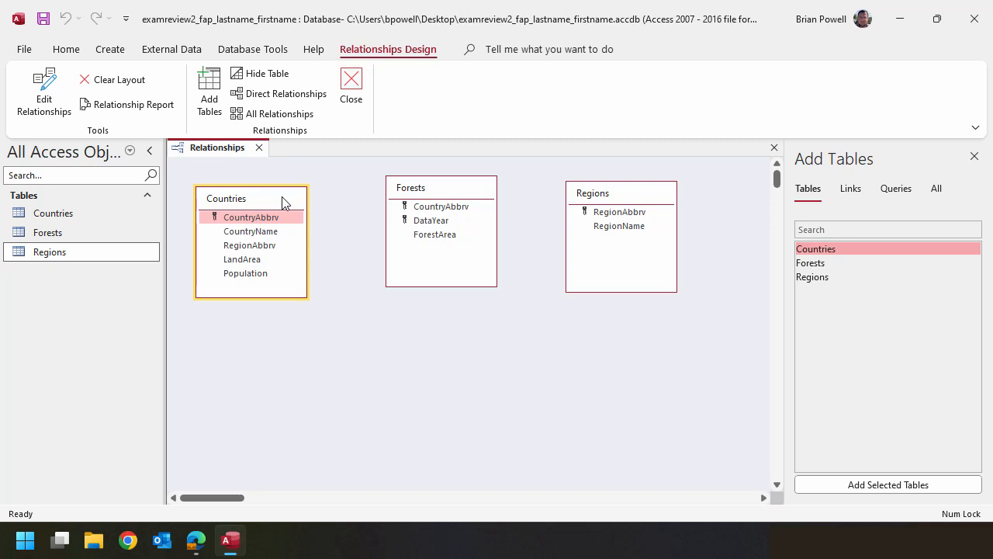
{"action": "left_click_drag", "start_coordinate": [461, 191], "coordinate": [454, 204]}
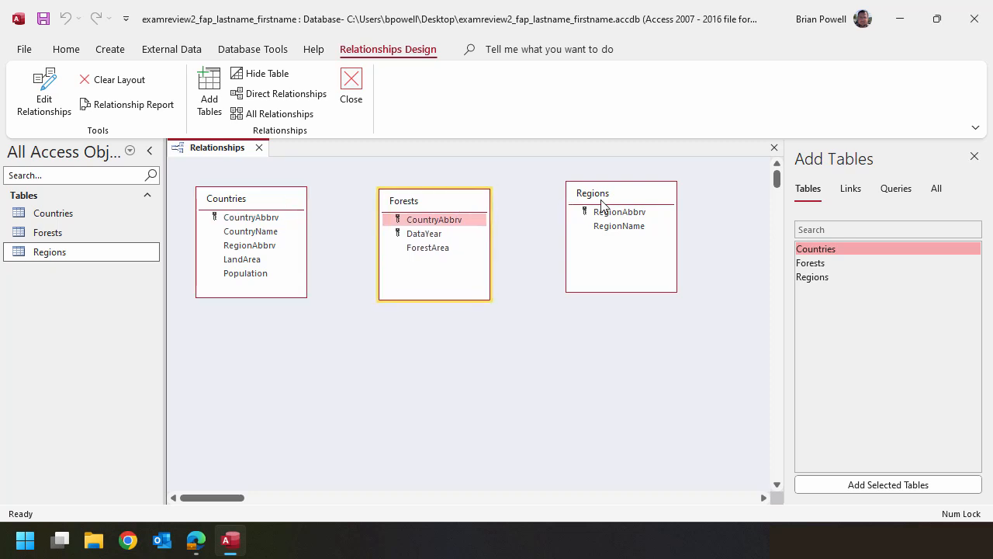
{"action": "left_click", "coordinate": [621, 200]}
{"action": "left_click_drag", "start_coordinate": [621, 200], "coordinate": [621, 208]}
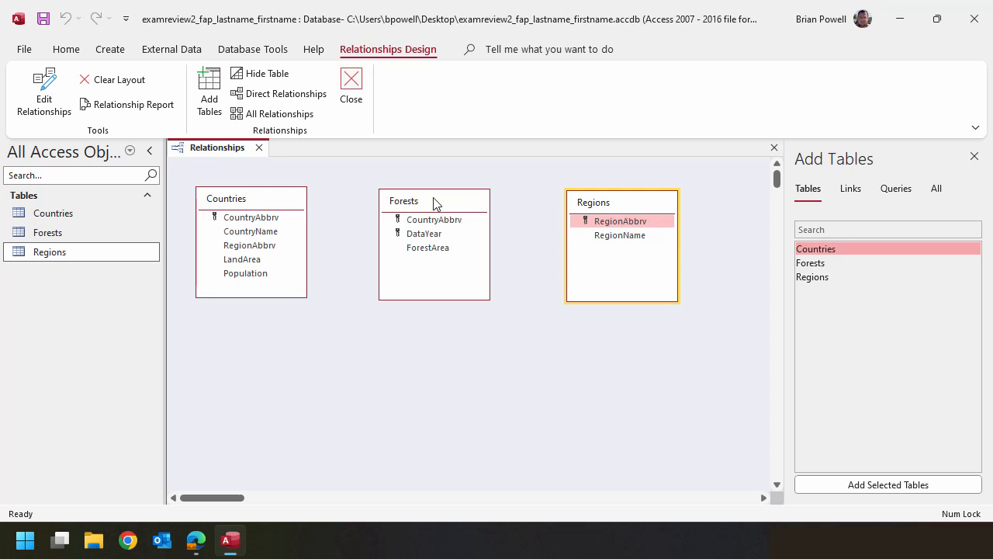
- Swap the Forests and Countries tables so that Countries sits between Forests and Regions
{"action": "left_click_drag", "start_coordinate": [435, 201], "coordinate": [298, 353]}
{"action": "left_click", "coordinate": [252, 202]}
{"action": "left_click_drag", "start_coordinate": [252, 202], "coordinate": [443, 206]}
{"action": "left_click_drag", "start_coordinate": [324, 354], "coordinate": [277, 207]}
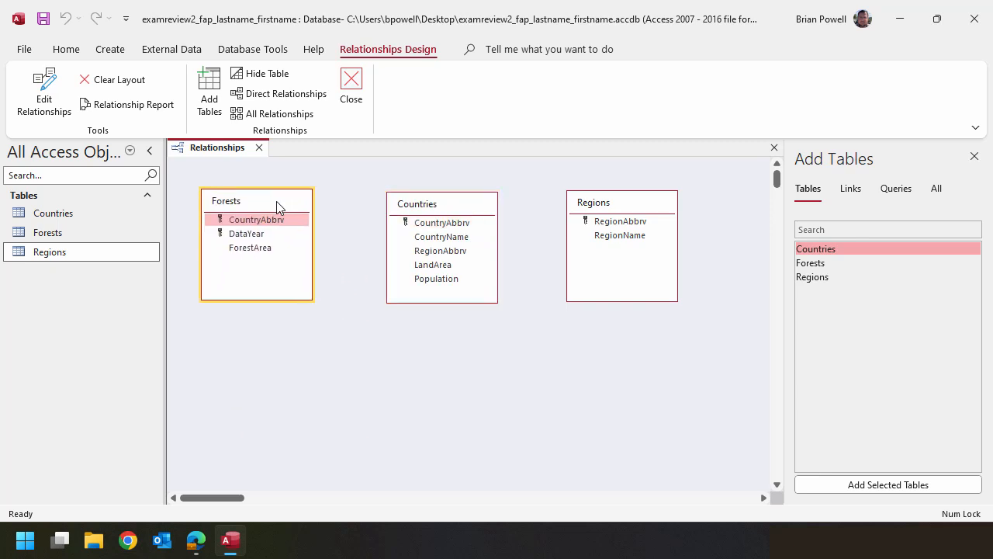
- Create a one-to-many relationship from RegionAbbrv in Regions to RegionAbbrv in Countries, enforcing referential integrity
{"action": "left_click", "coordinate": [619, 223]}
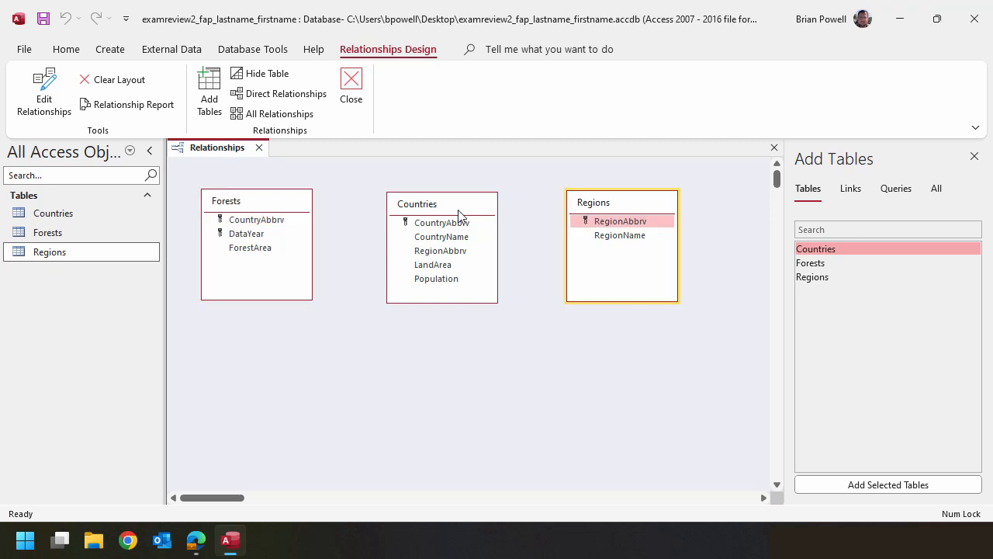
{"action": "left_click", "coordinate": [458, 210]}
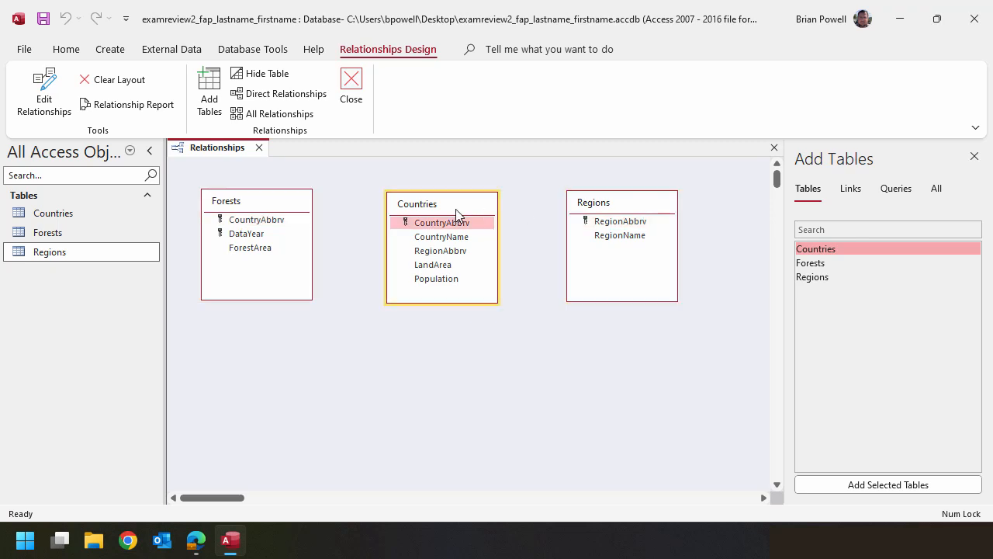
{"action": "left_click", "coordinate": [658, 225]}
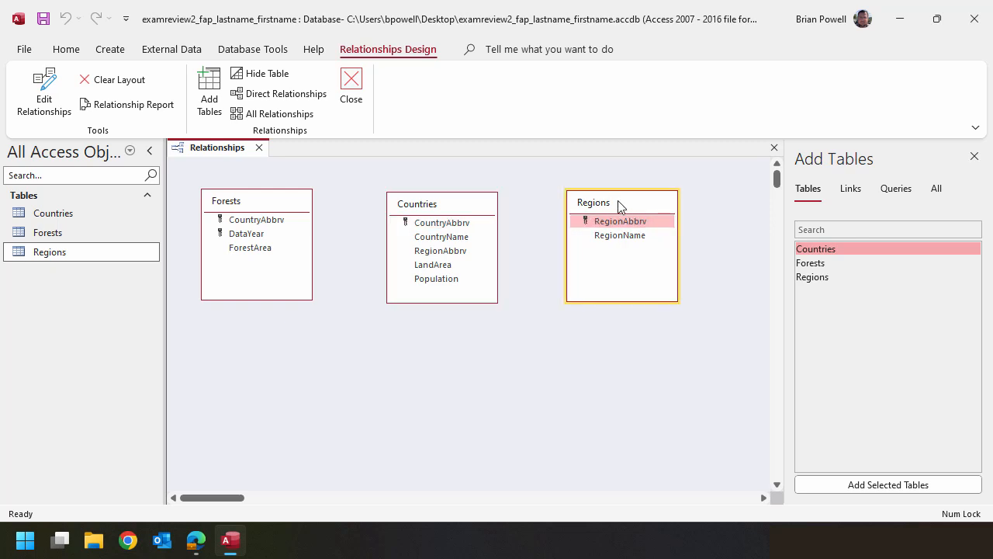
{"action": "left_click", "coordinate": [470, 252]}
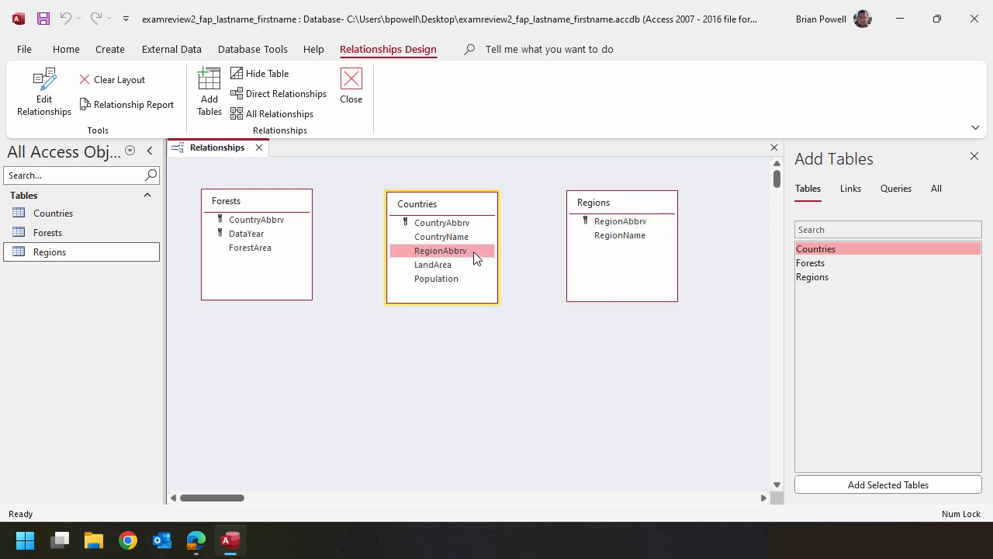
{"action": "left_click", "coordinate": [651, 222]}
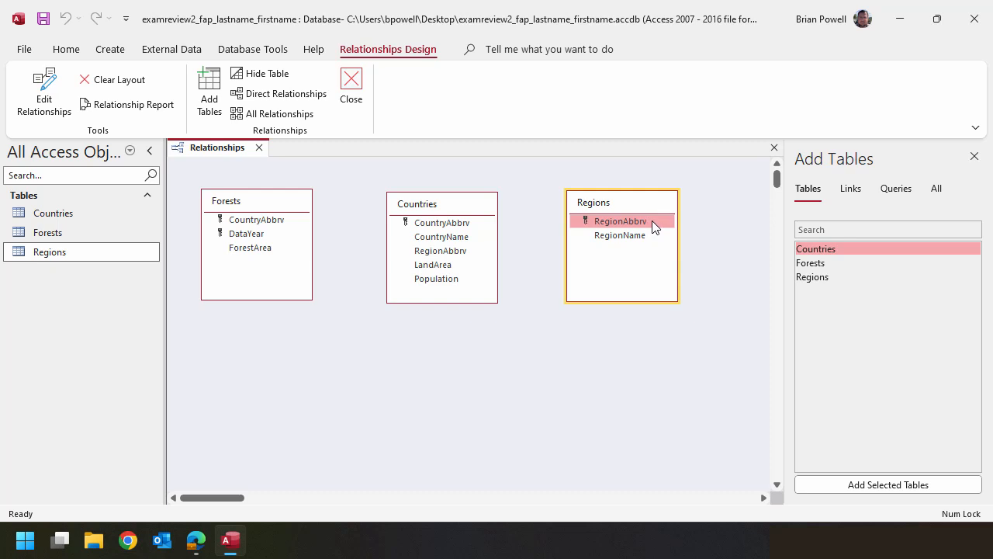
{"action": "left_click_drag", "start_coordinate": [652, 222], "coordinate": [456, 258]}
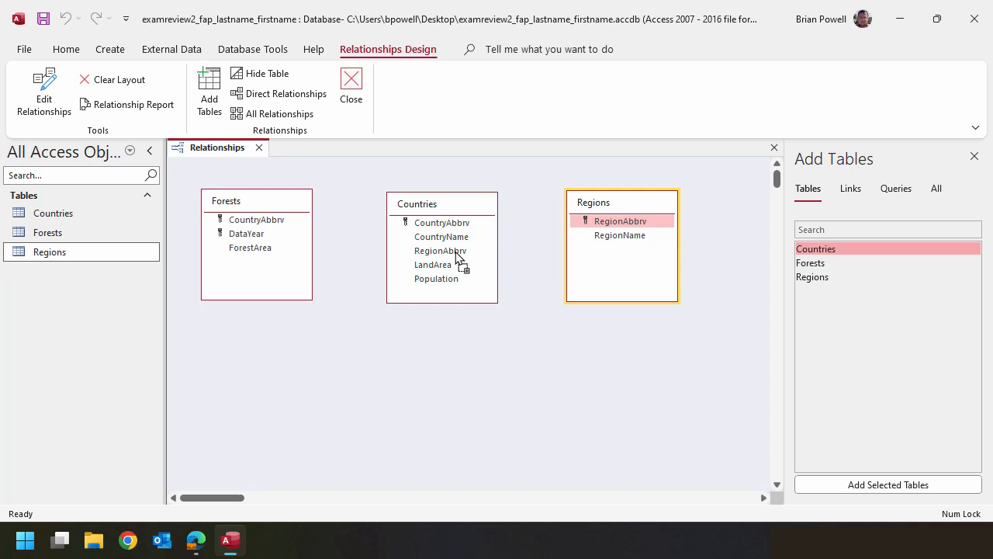
{"action": "left_click_drag", "start_coordinate": [457, 258], "coordinate": [457, 257]}
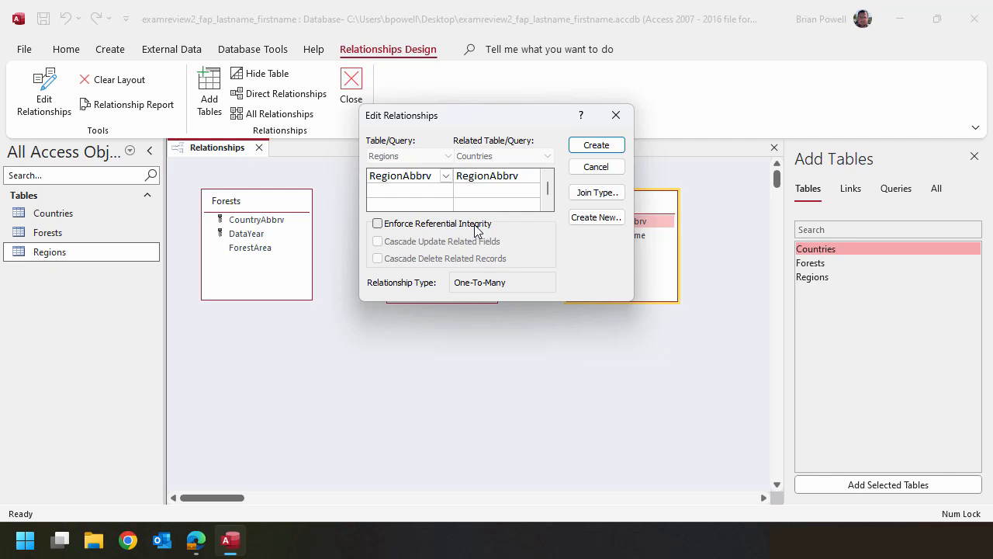
{"action": "left_click", "coordinate": [383, 225]}
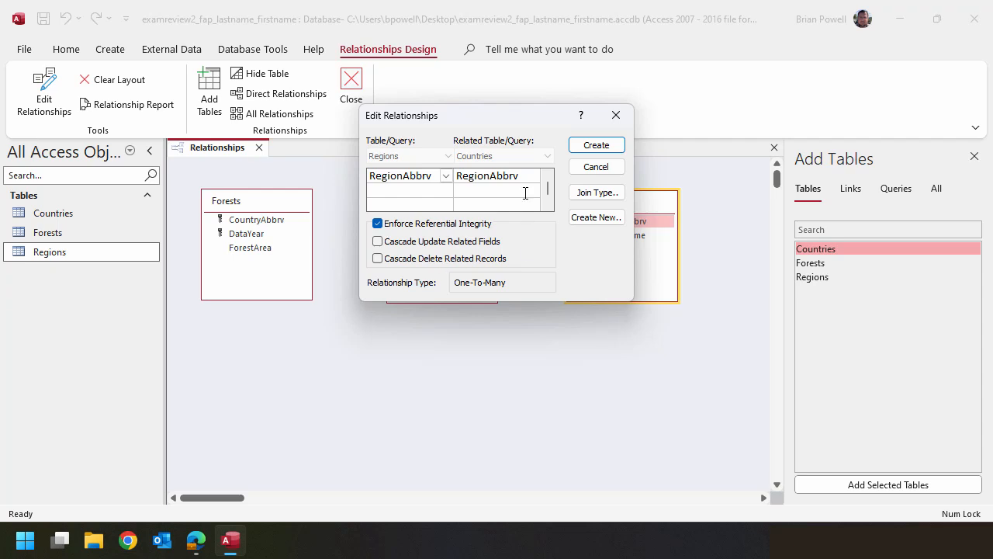
{"action": "left_click", "coordinate": [598, 146]}
{"action": "left_click", "coordinate": [613, 237]}
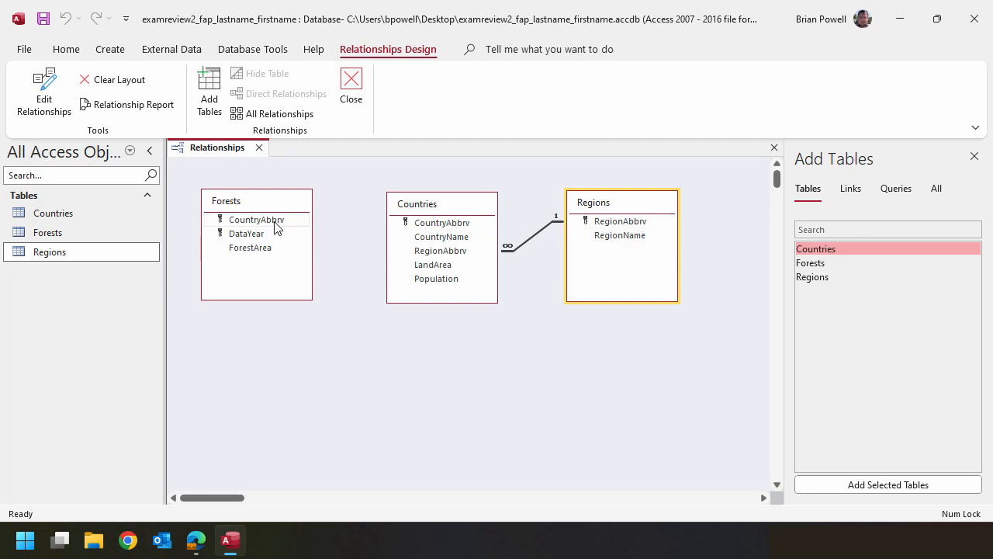
- Create a one-to-many relationship from CountryAbbrv in Countries to CountryAbbrv in Forests, enforcing referential integrity
{"action": "left_click", "coordinate": [427, 225]}
{"action": "left_click", "coordinate": [279, 220]}
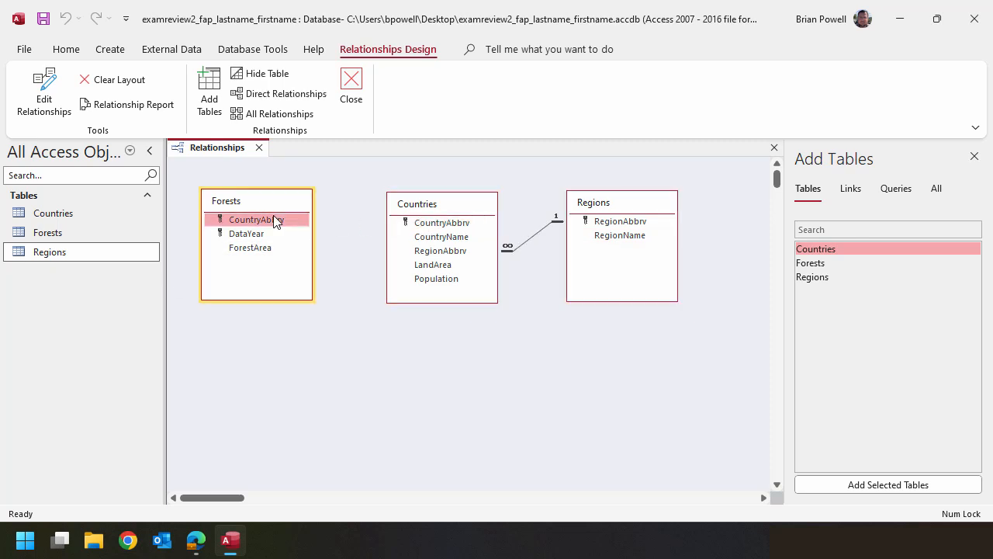
{"action": "left_click", "coordinate": [419, 225]}
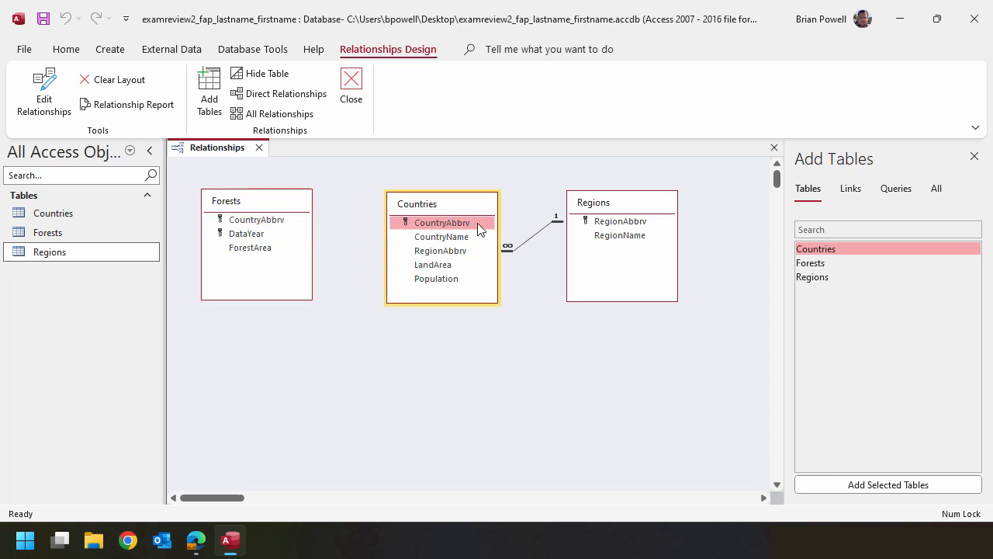
{"action": "left_click_drag", "start_coordinate": [477, 222], "coordinate": [267, 222]}
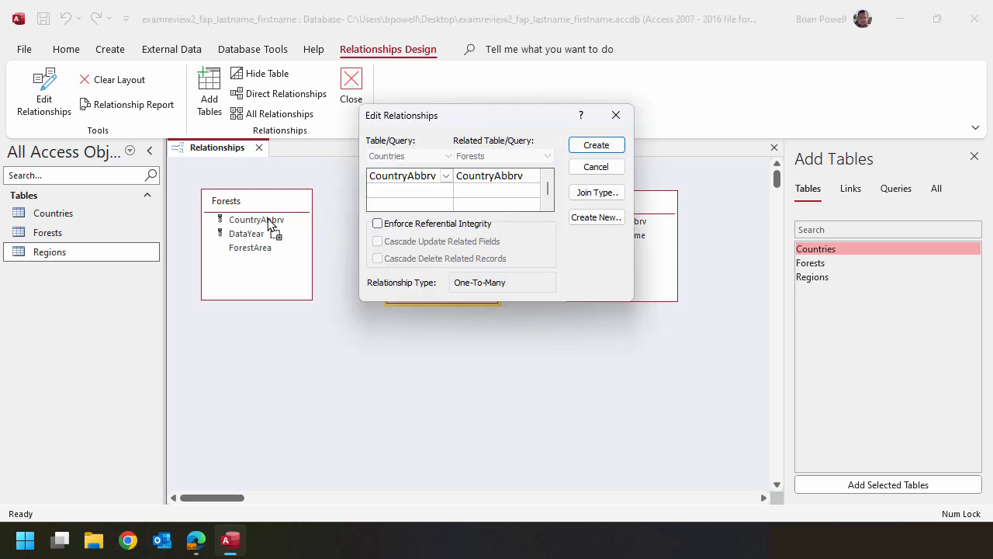
{"action": "left_click", "coordinate": [472, 225]}
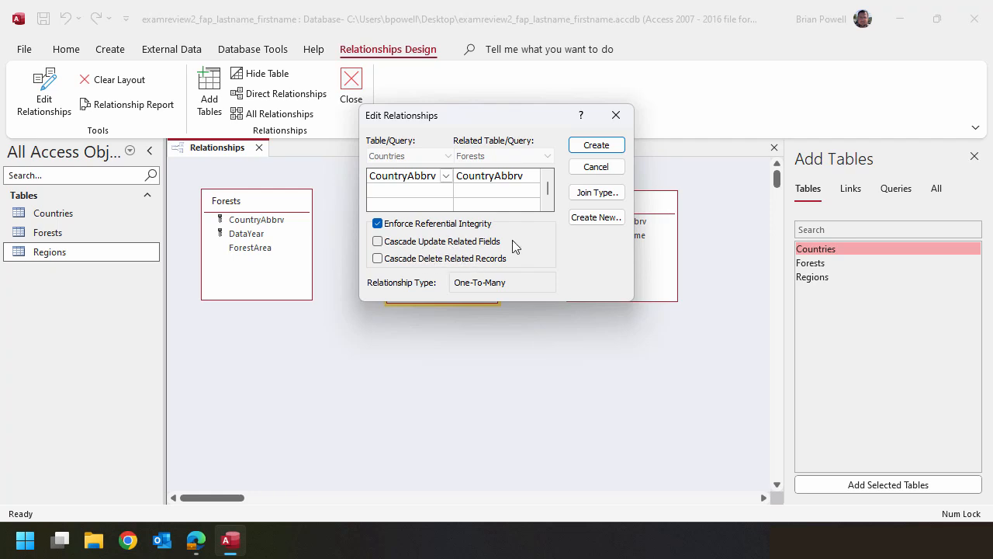
{"action": "left_click", "coordinate": [588, 146]}
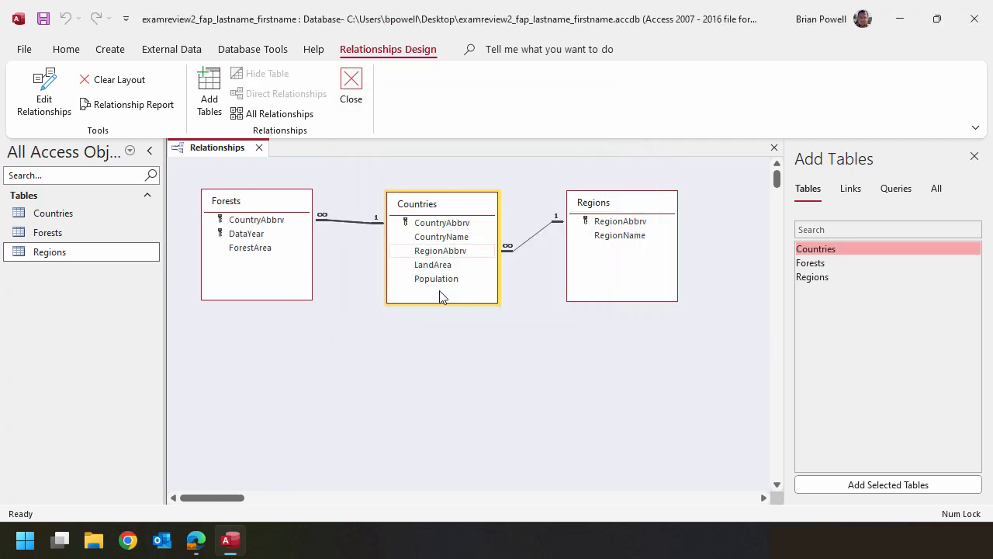
- Save the relationships layout and close the Relationships window
{"action": "left_click", "coordinate": [359, 262]}
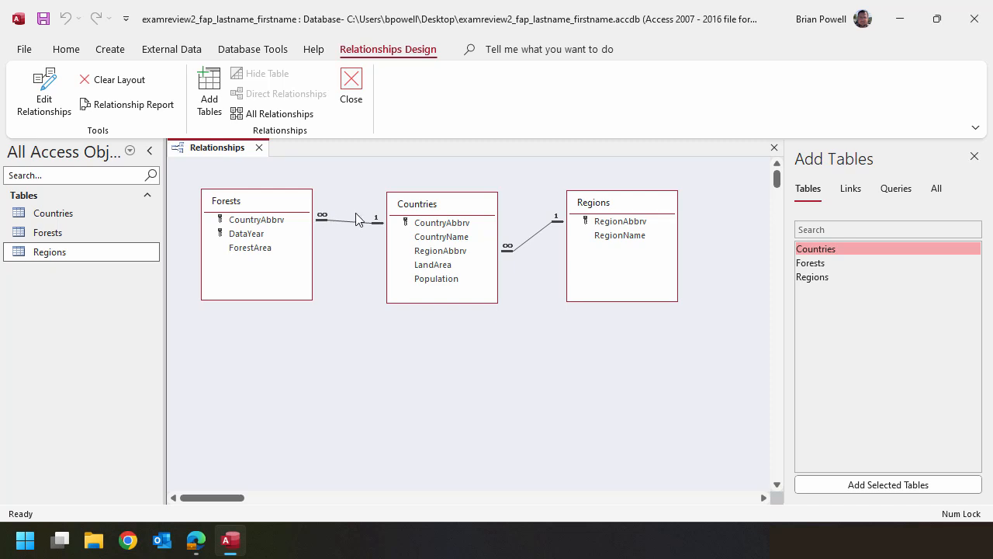
{"action": "left_click", "coordinate": [41, 25]}
{"action": "left_click", "coordinate": [352, 104]}
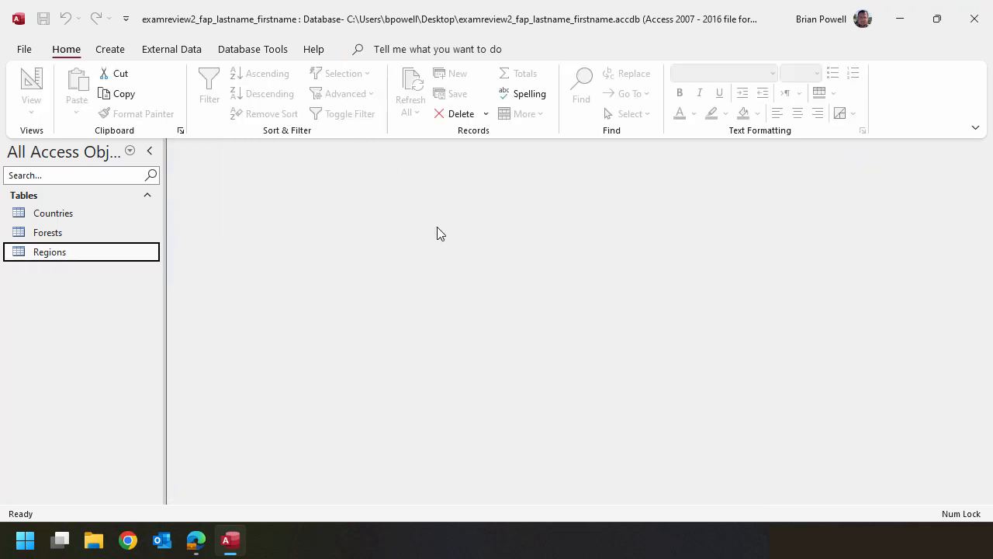
- Start a new blank query in design view and dismiss the list for adding tables
{"action": "left_click", "coordinate": [416, 249]}
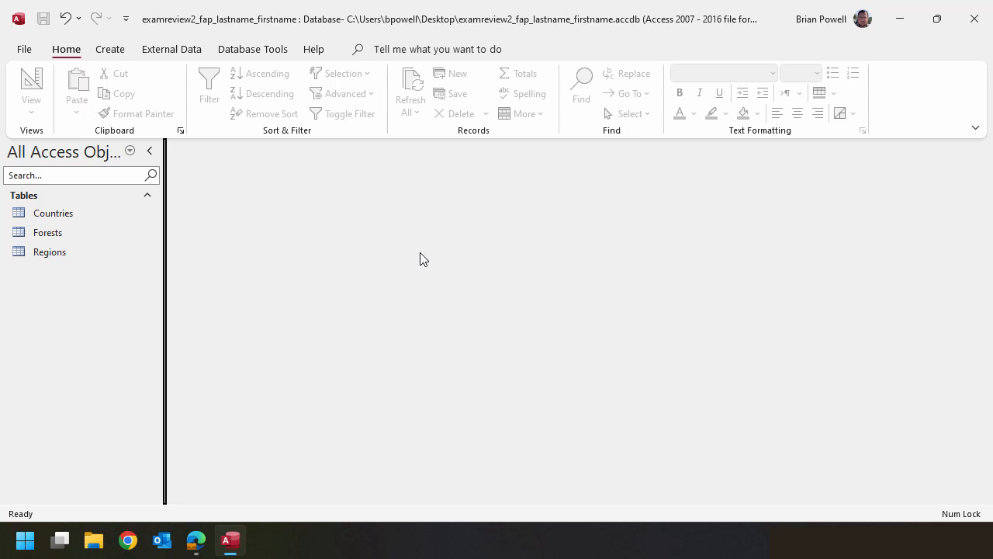
{"action": "left_click", "coordinate": [111, 47]}
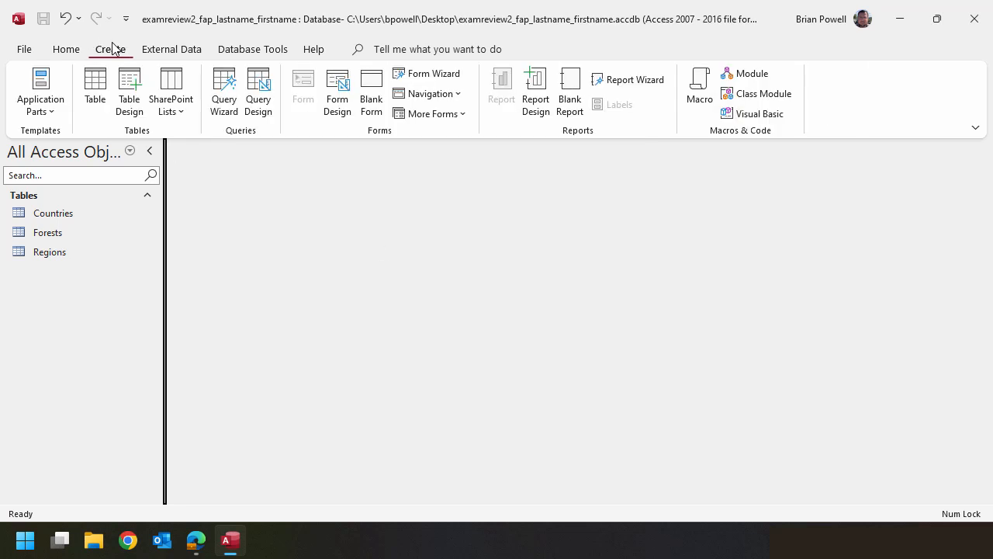
{"action": "left_click", "coordinate": [260, 109]}
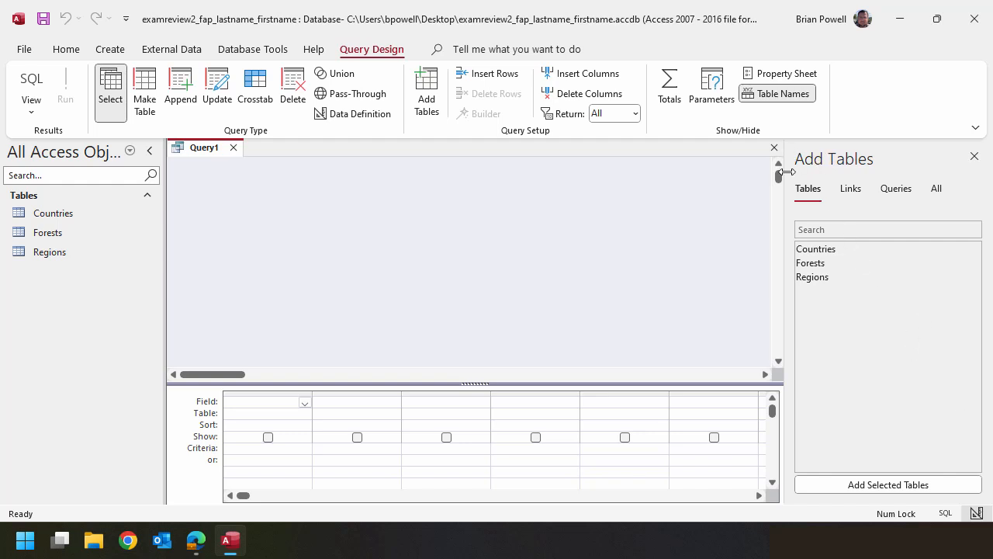
{"action": "left_click", "coordinate": [974, 158]}
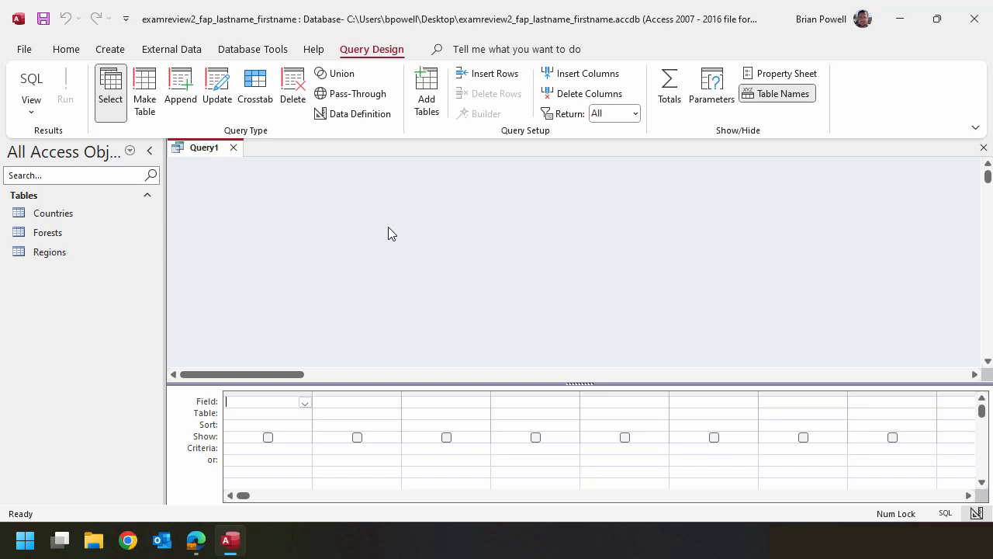
- Save the new query as Query6a
{"action": "left_click", "coordinate": [44, 18]}
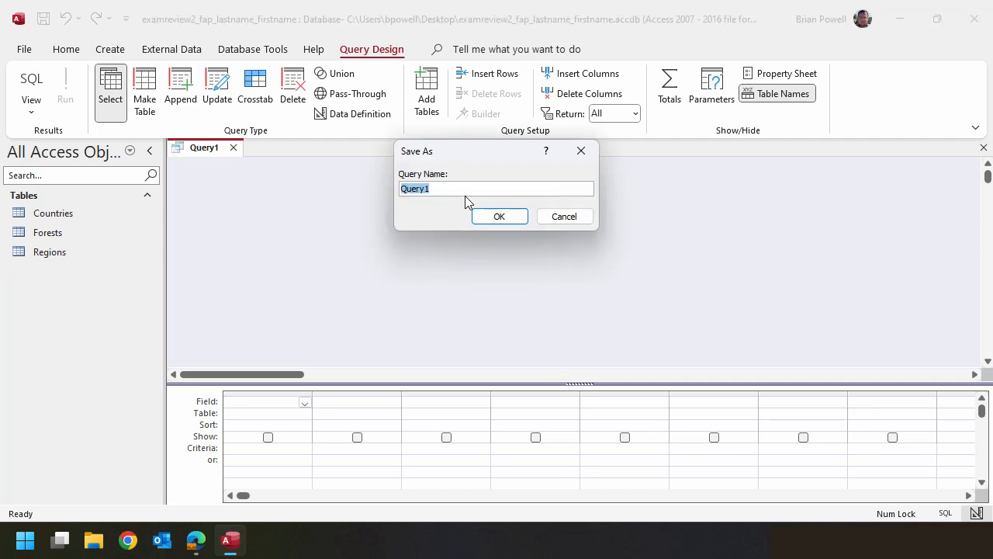
{"action": "left_click", "coordinate": [481, 192]}
{"action": "key", "text": "BackSpace"}
{"action": "type", "text": "6a"}
{"action": "left_click", "coordinate": [508, 217]}
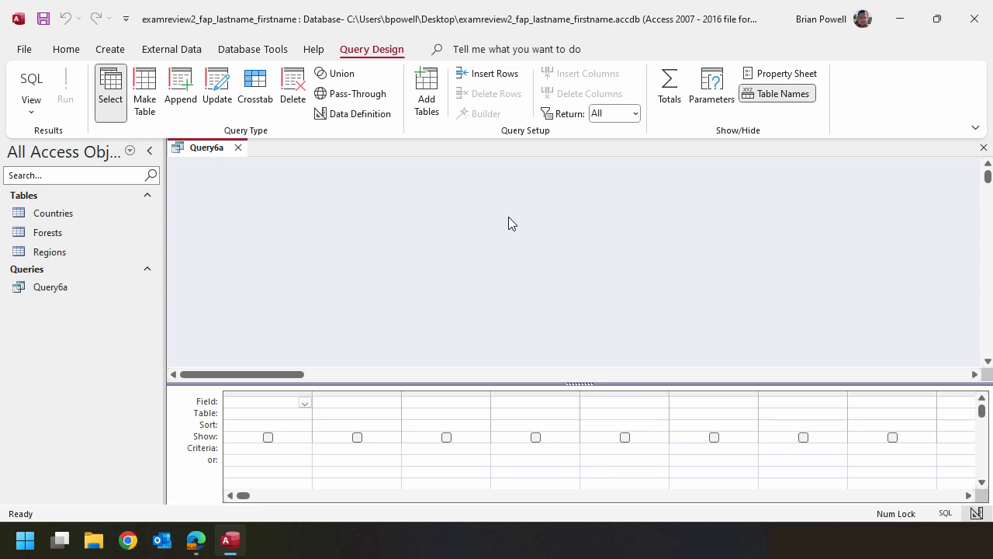
- Add the Countries and Forests tables to the Query6a design
{"action": "left_click", "coordinate": [75, 218]}
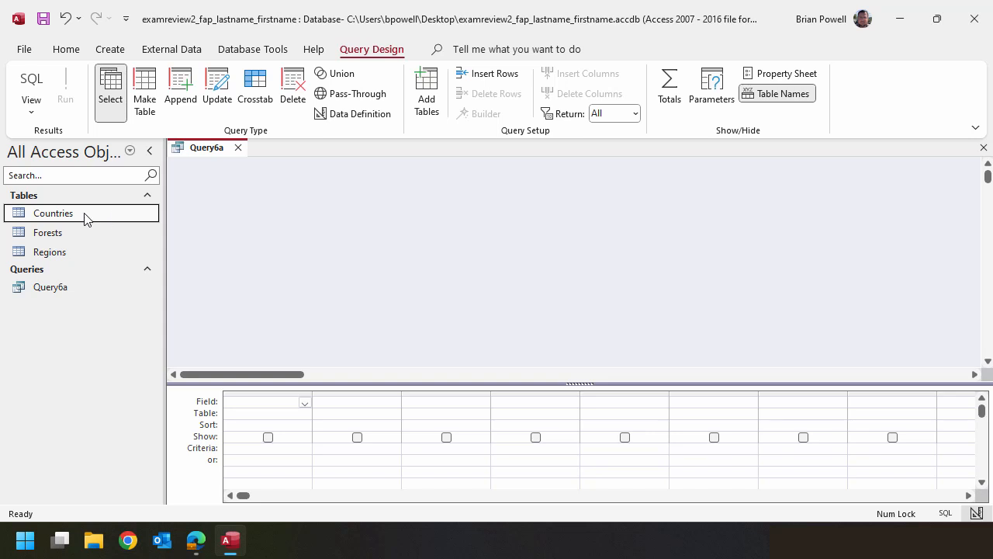
{"action": "left_click_drag", "start_coordinate": [75, 217], "coordinate": [364, 201]}
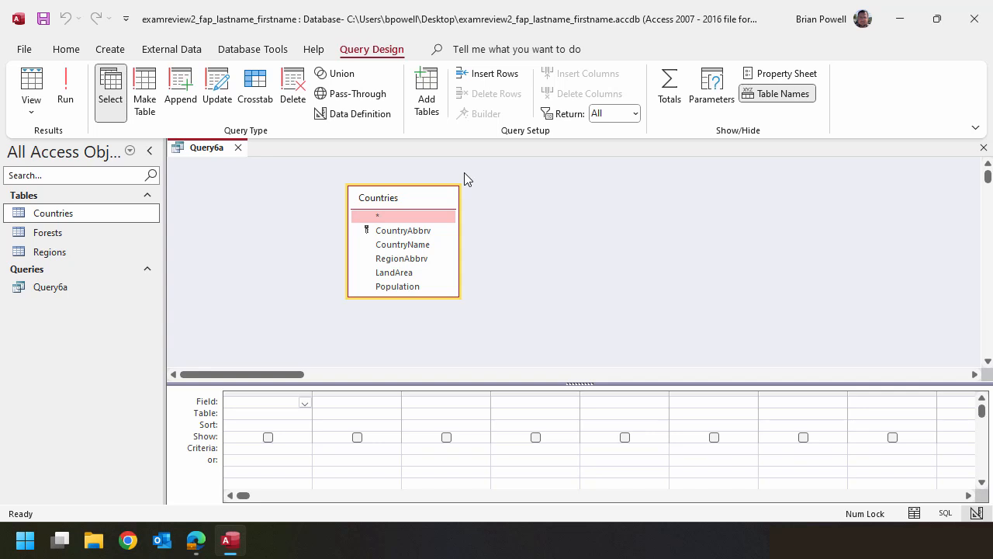
{"action": "left_click", "coordinate": [89, 243]}
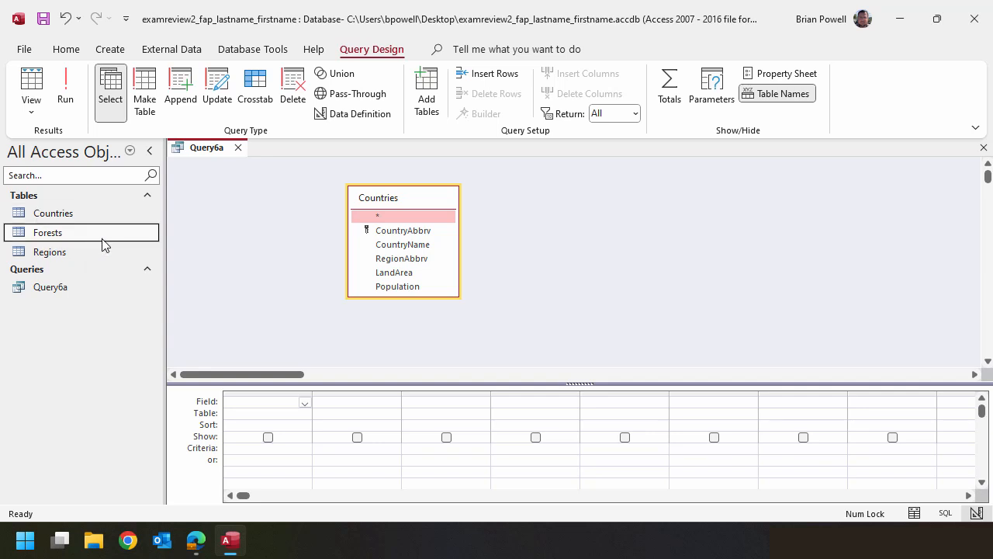
{"action": "left_click_drag", "start_coordinate": [77, 239], "coordinate": [541, 194]}
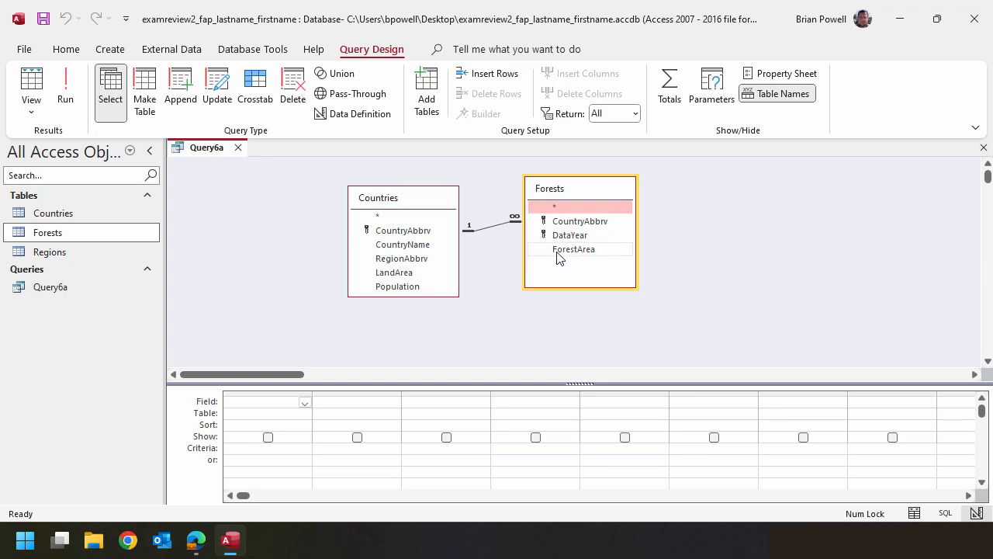
- Add CountryName, DataYear, ForestArea and LandArea, in that order, as the query's output fields
{"action": "double_click", "coordinate": [433, 245]}
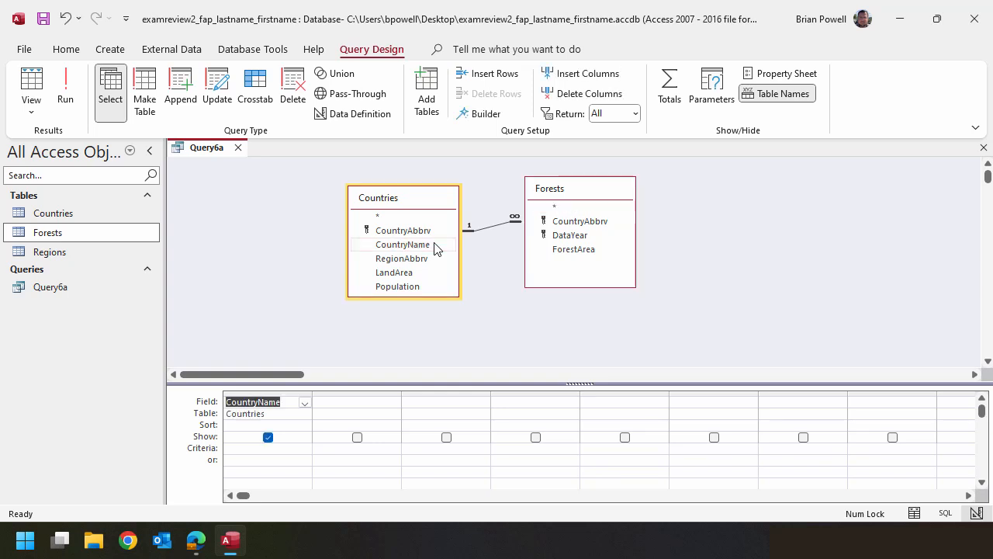
{"action": "double_click", "coordinate": [593, 240]}
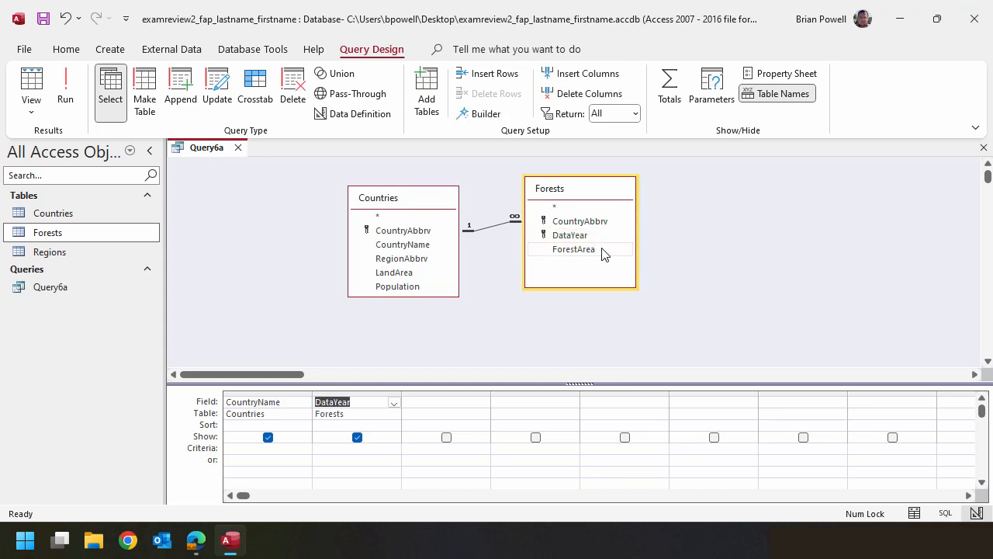
{"action": "double_click", "coordinate": [575, 249]}
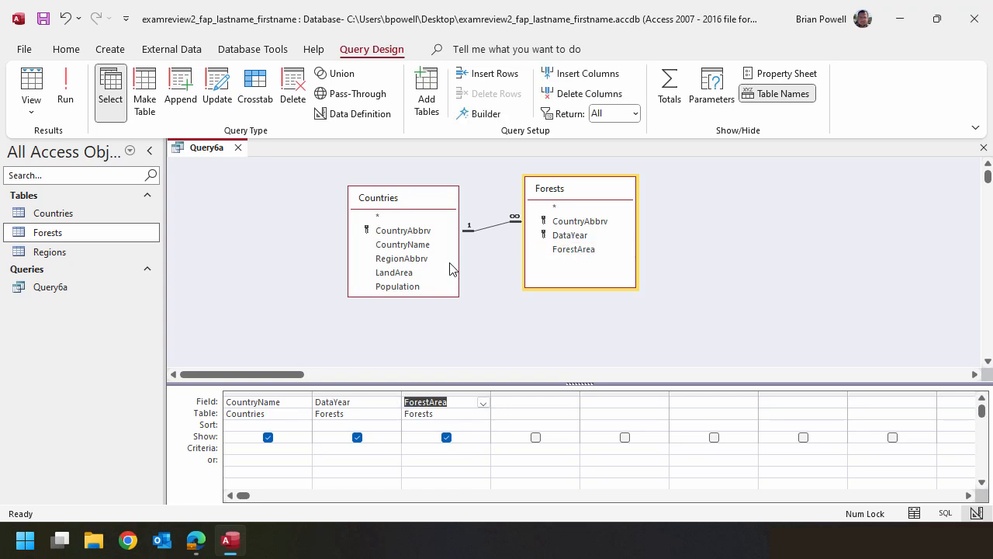
{"action": "double_click", "coordinate": [432, 279]}
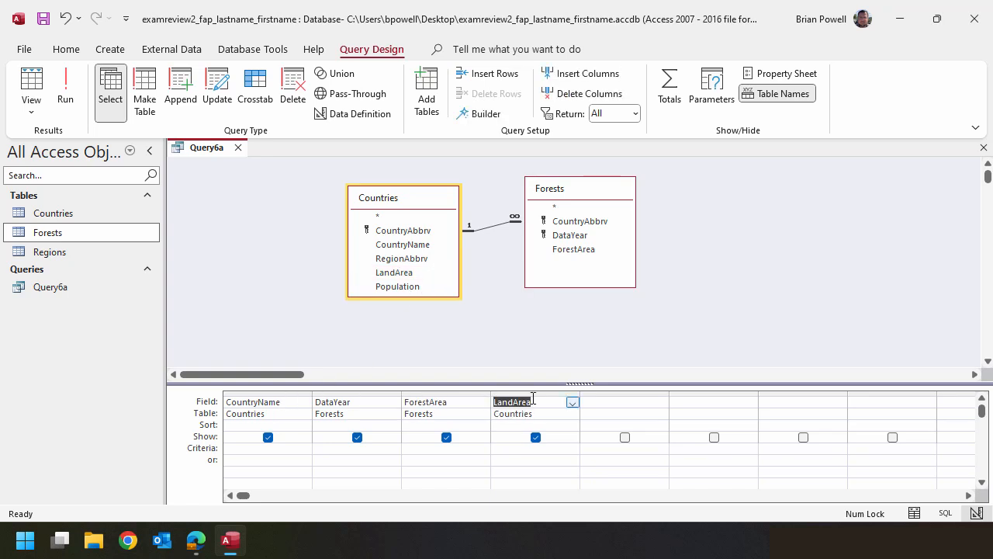
- In the next empty query column, build a calculated field named PctgForestedArea that divides Forests ForestArea by Countries LandArea
{"action": "left_click", "coordinate": [593, 403]}
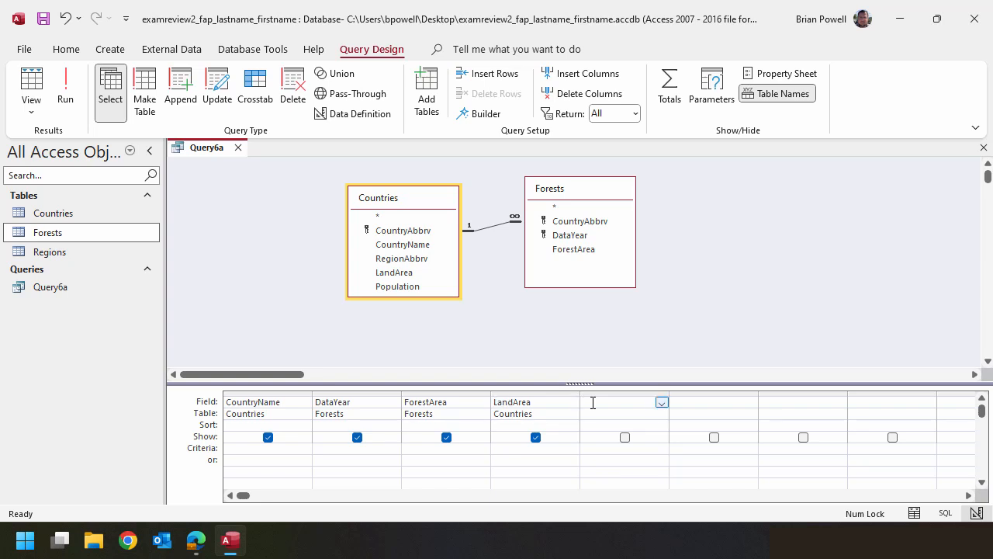
{"action": "left_click", "coordinate": [487, 115]}
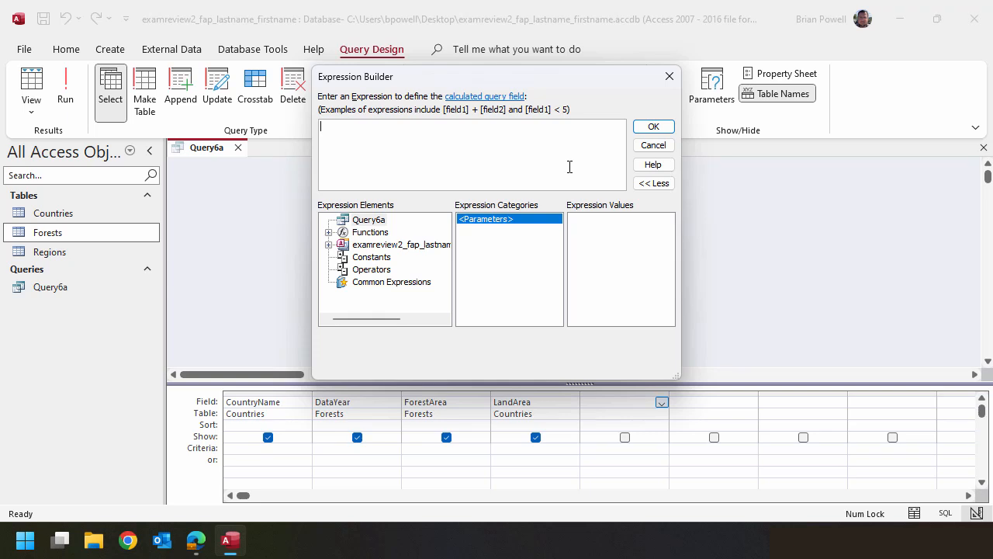
{"action": "type", "text": "PctgForestedArea:"}
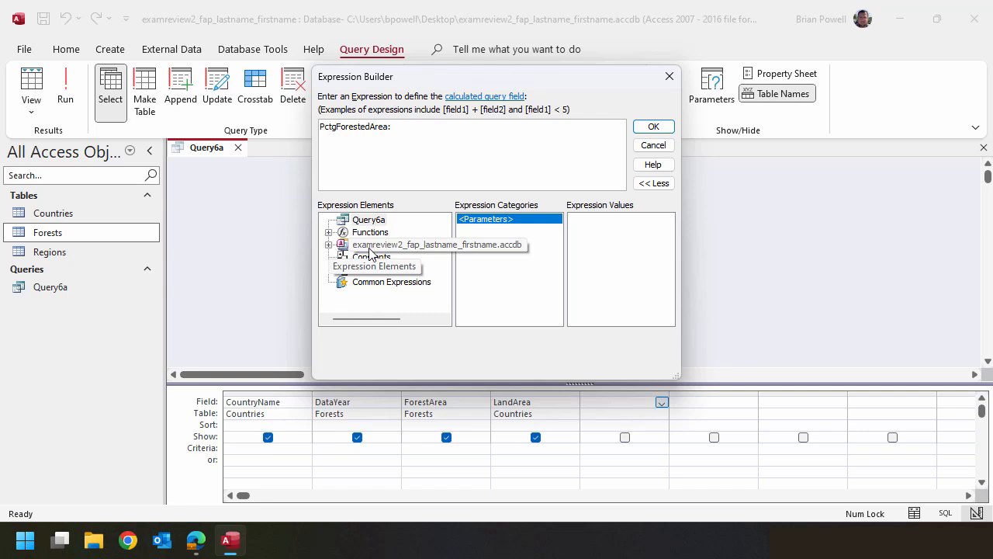
{"action": "left_click", "coordinate": [329, 245]}
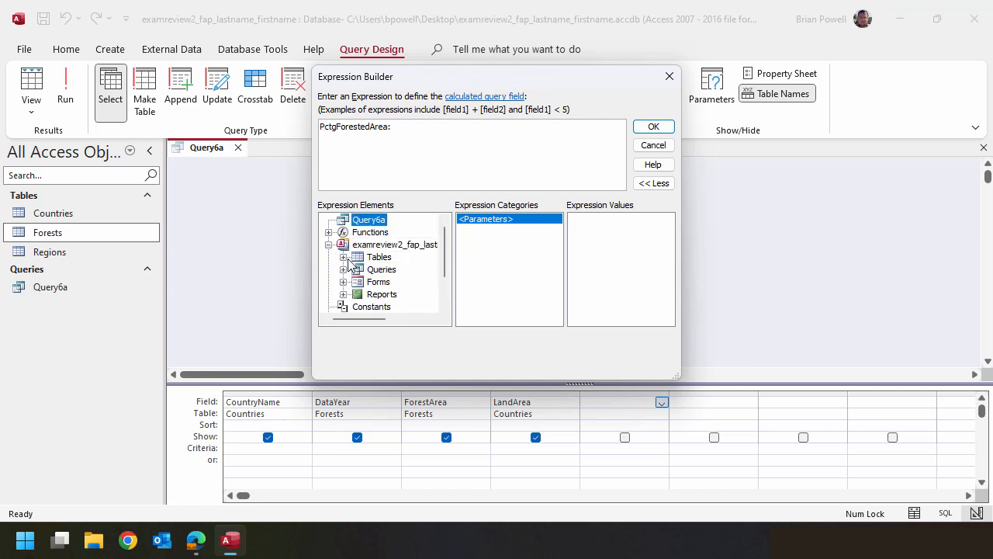
{"action": "left_click", "coordinate": [343, 257]}
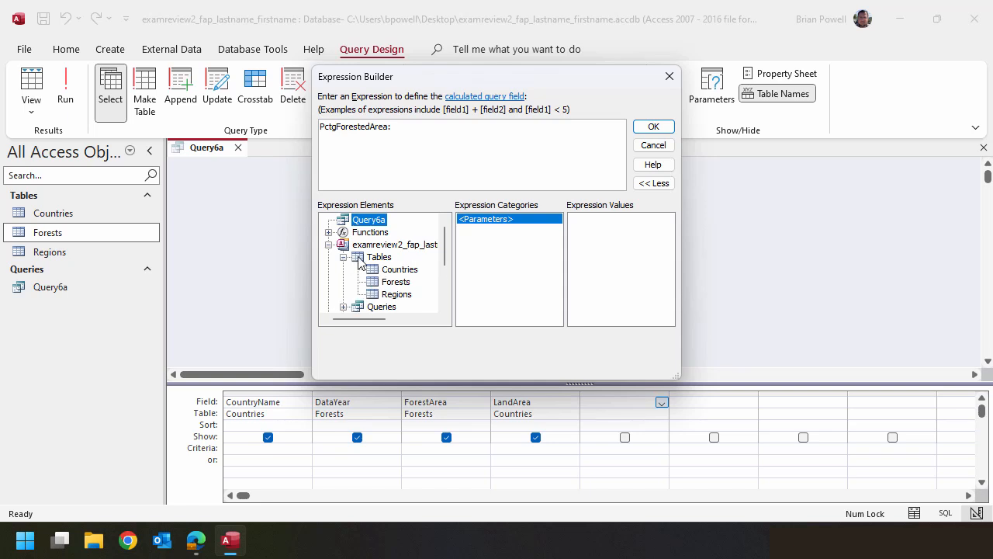
{"action": "left_click", "coordinate": [396, 282]}
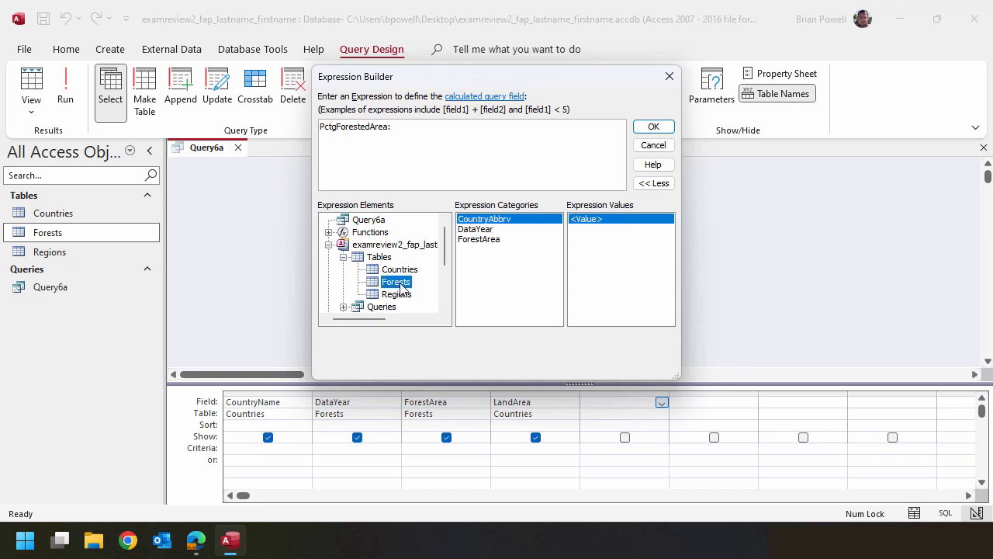
{"action": "double_click", "coordinate": [492, 240]}
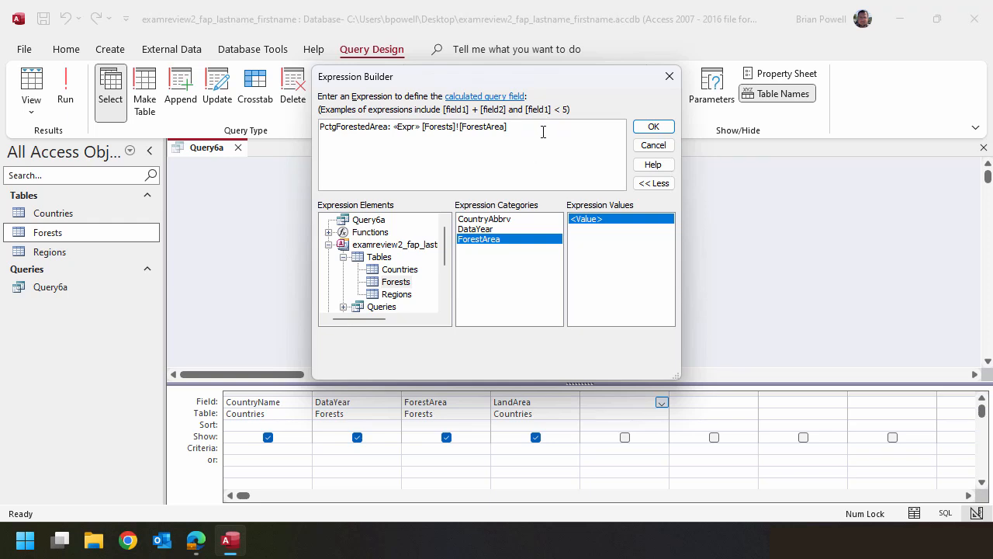
{"action": "type", "text": "/"}
{"action": "left_click", "coordinate": [401, 269]}
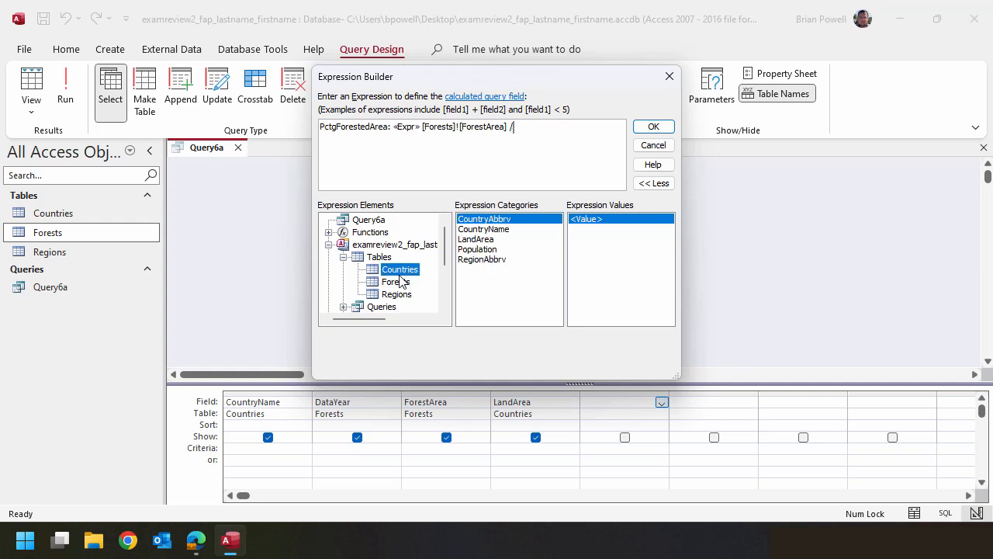
{"action": "double_click", "coordinate": [487, 241]}
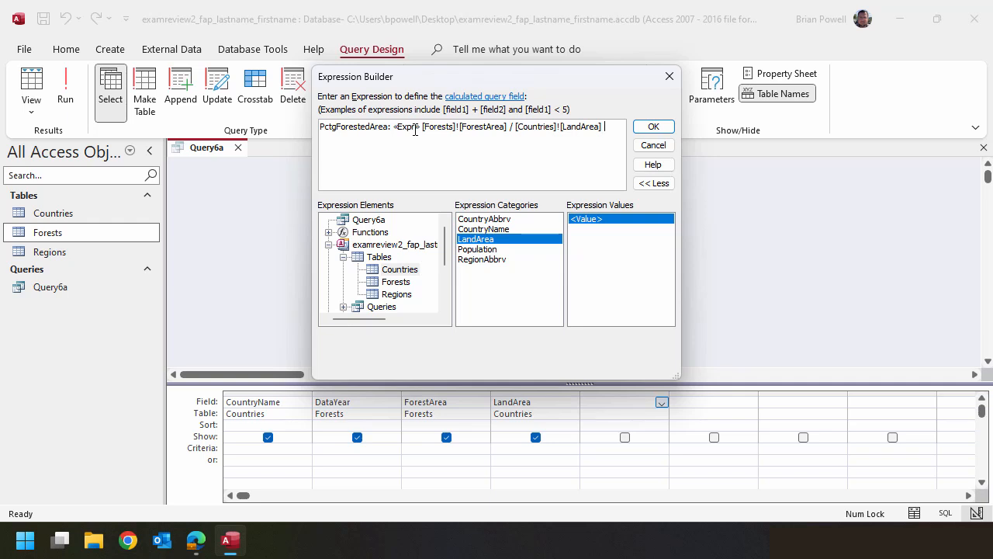
- Remove the «Expr» placeholder from the PctgForestedArea expression, then accept the expression and save the query
{"action": "left_click", "coordinate": [415, 128]}
{"action": "key", "text": "Delete"}
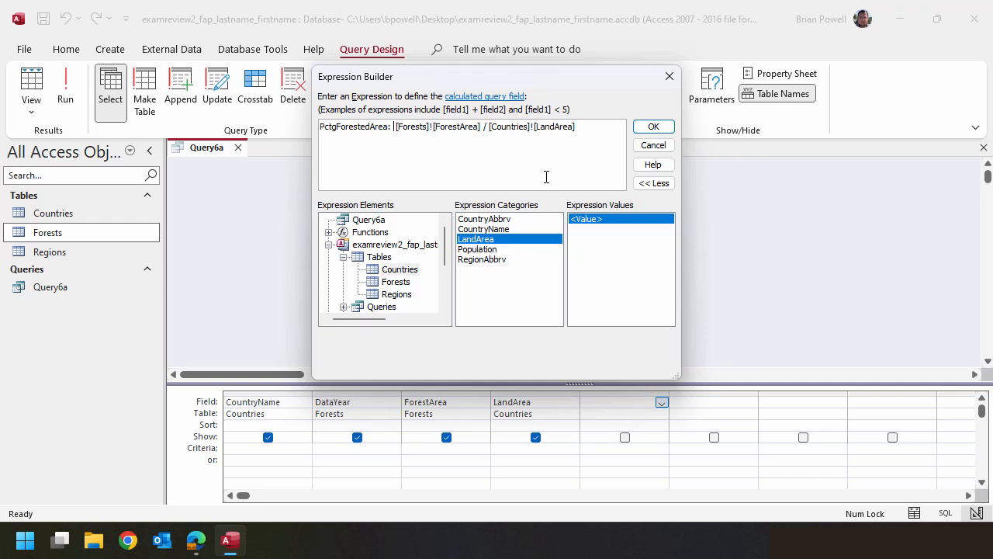
{"action": "key", "text": "BackSpace"}
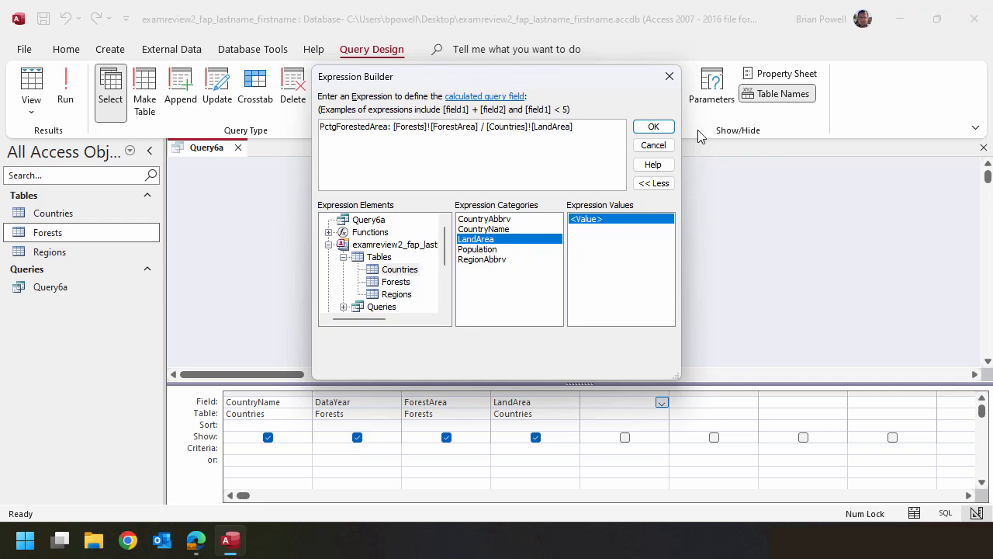
{"action": "left_click", "coordinate": [653, 126]}
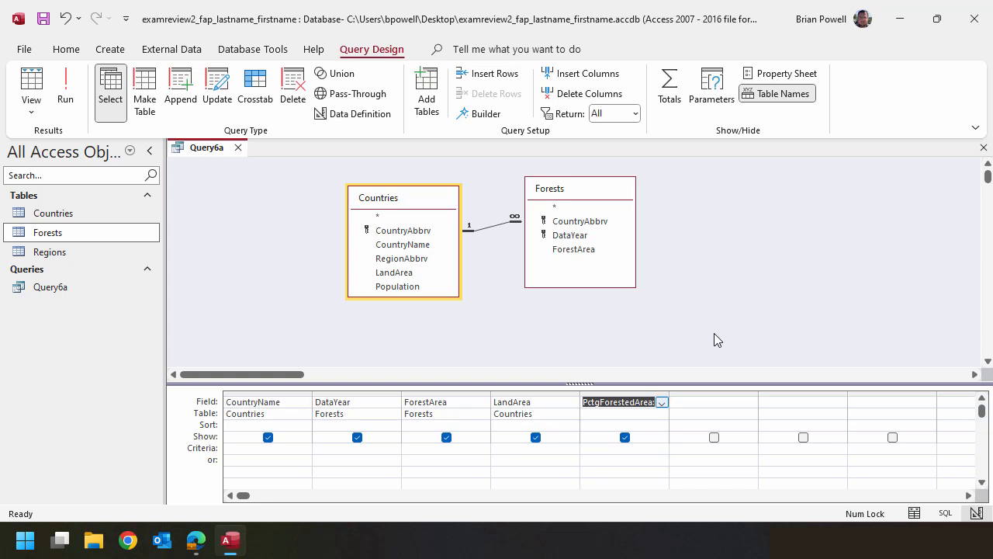
{"action": "left_click", "coordinate": [42, 20]}
- Widen the calculated column in the design grid to fit its expression and set the PctgForestedArea format to Percent
{"action": "double_click", "coordinate": [668, 394]}
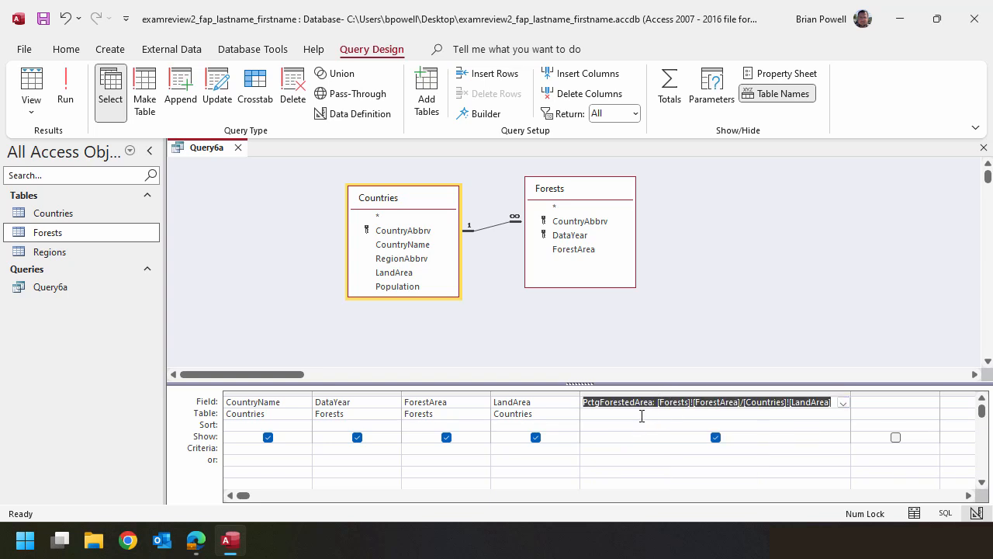
{"action": "right_click", "coordinate": [642, 412]}
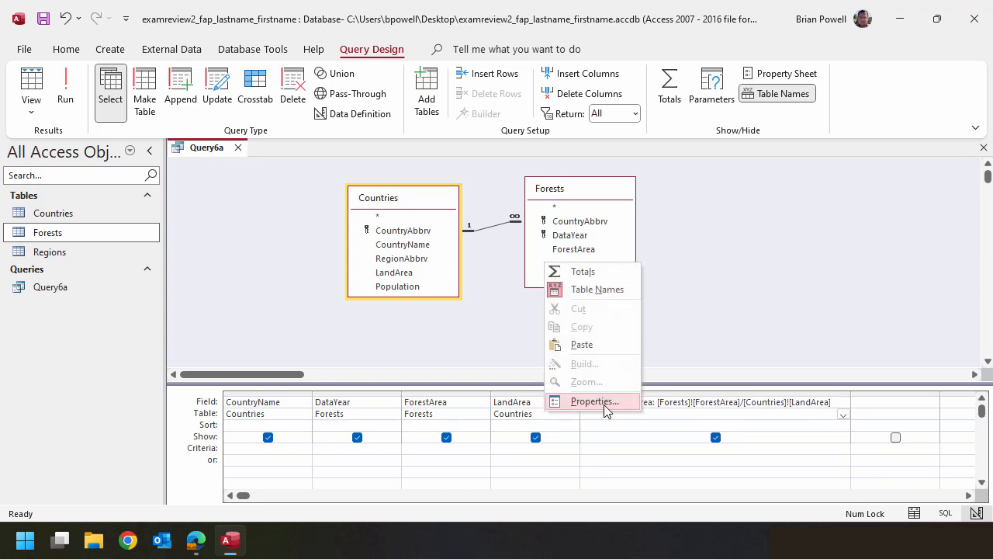
{"action": "left_click", "coordinate": [606, 409]}
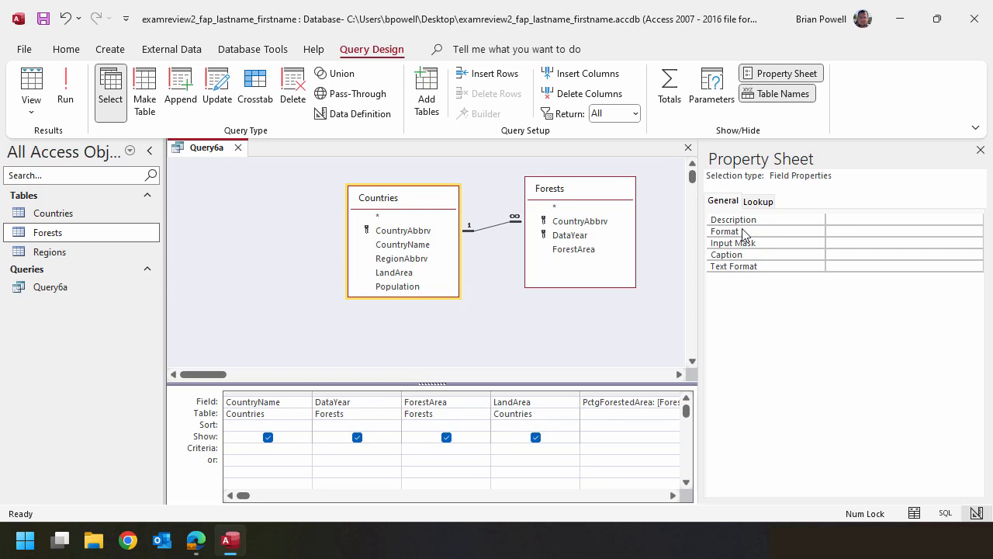
{"action": "left_click", "coordinate": [972, 233]}
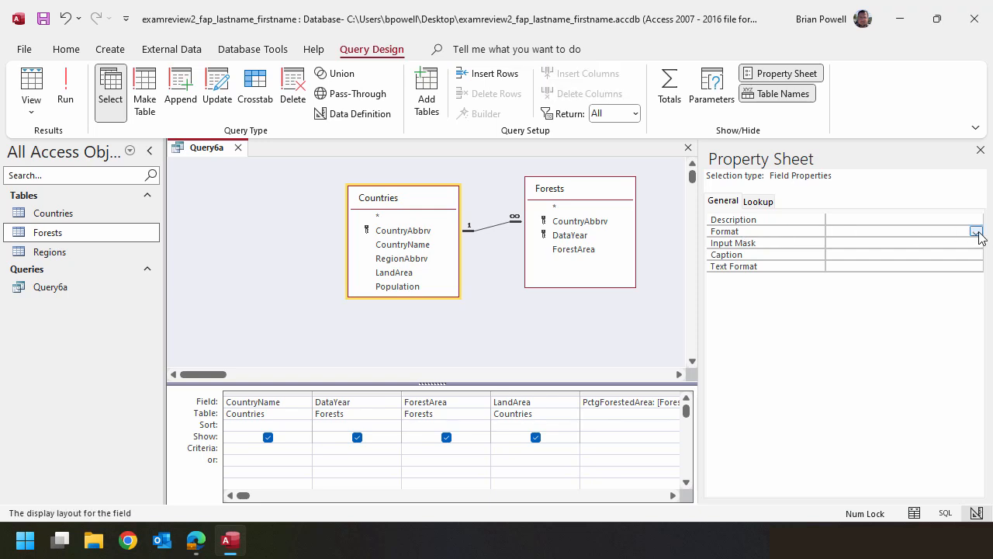
{"action": "left_click", "coordinate": [976, 232]}
{"action": "left_click", "coordinate": [958, 376]}
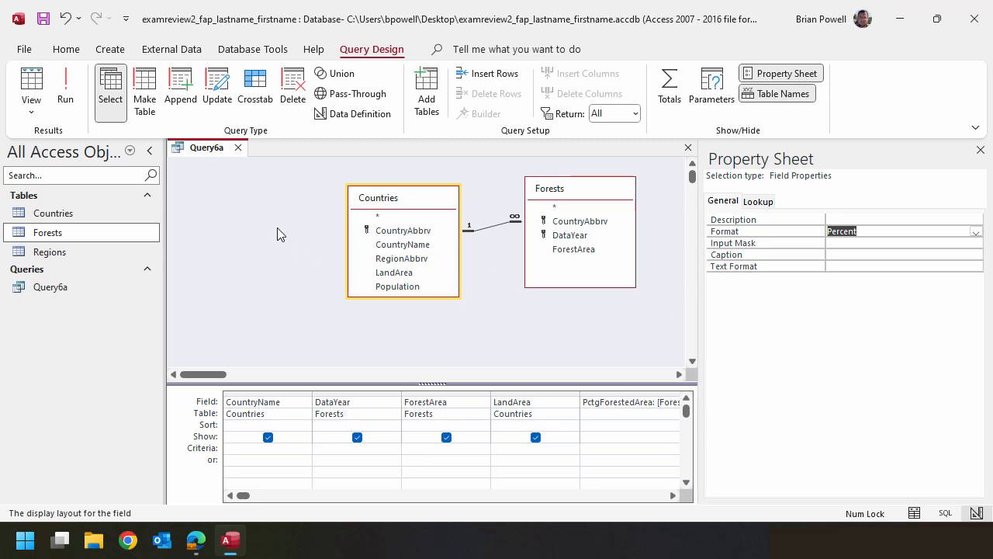
- Run the query and fit the width of the PctgForestedArea column in the results
{"action": "left_click", "coordinate": [66, 100]}
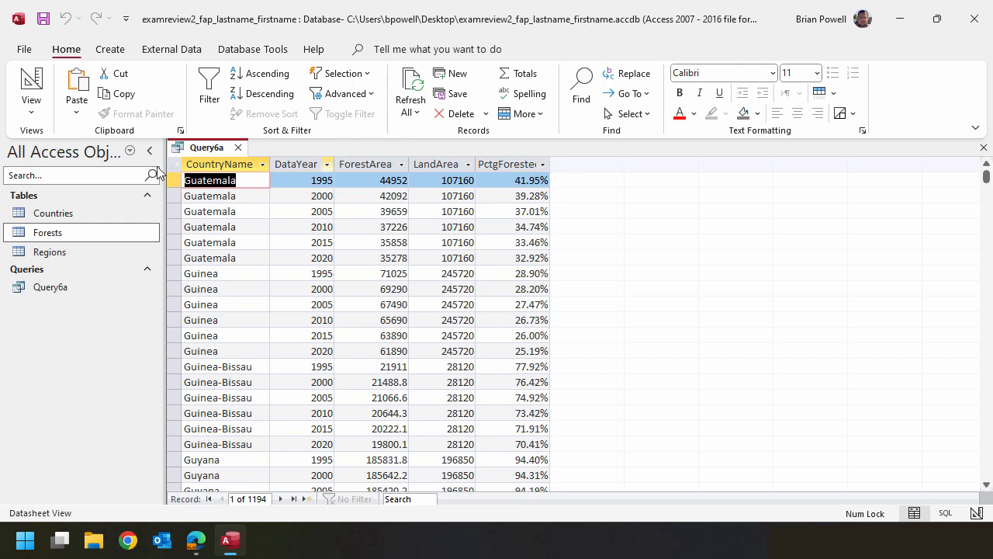
{"action": "double_click", "coordinate": [550, 163]}
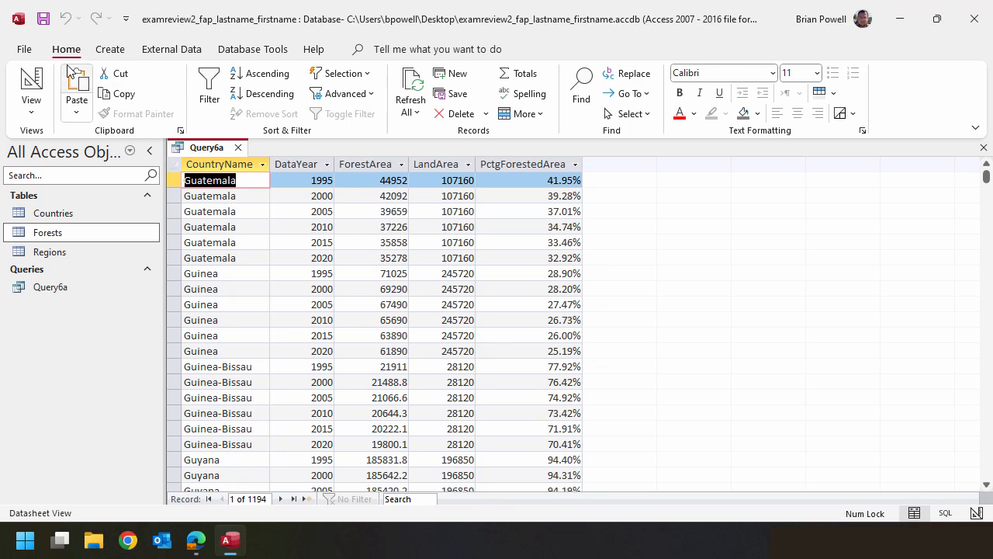
- Return to the query design, set PctgForestedArea to 1 decimal place and run the query again
{"action": "left_click", "coordinate": [31, 84]}
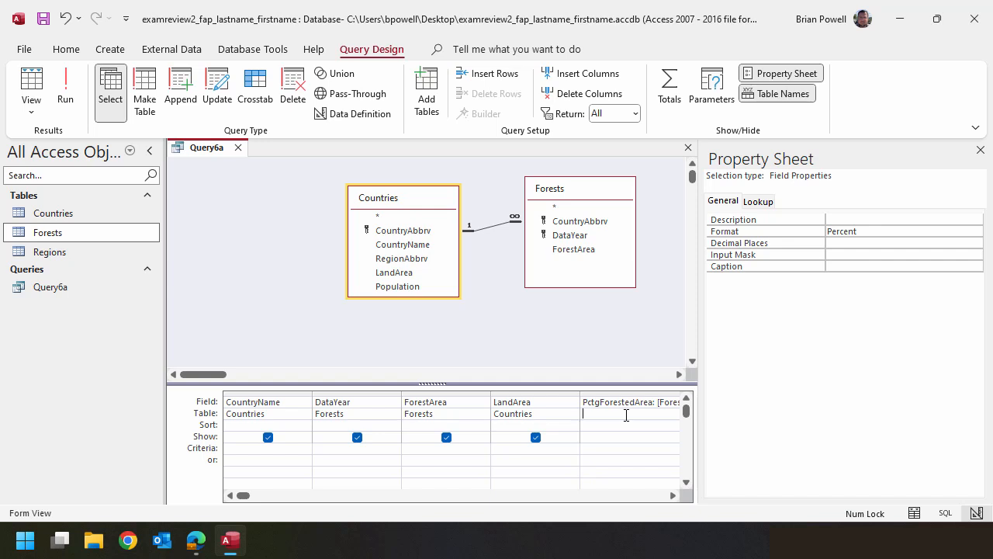
{"action": "left_click", "coordinate": [874, 242]}
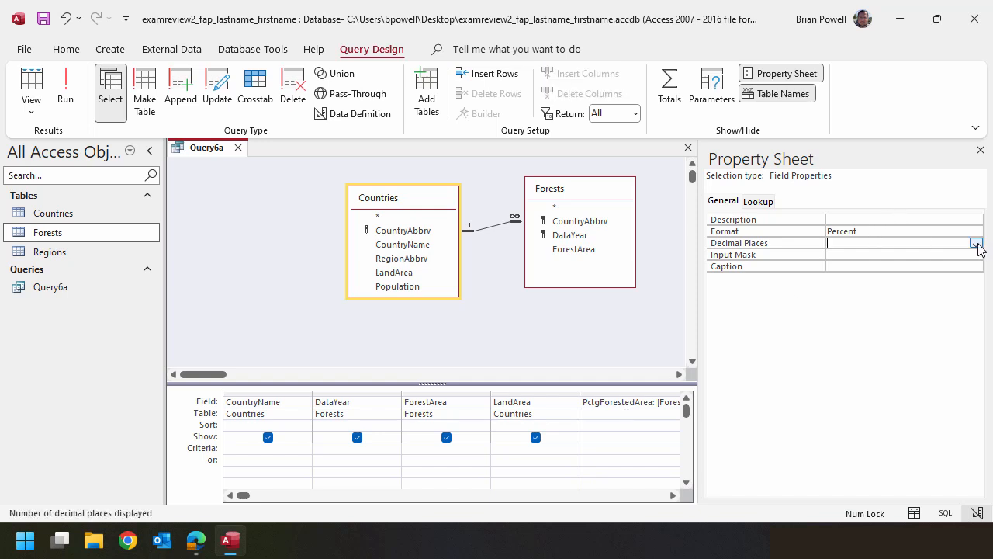
{"action": "left_click", "coordinate": [976, 243]}
{"action": "left_click", "coordinate": [881, 272]}
{"action": "left_click", "coordinate": [65, 101]}
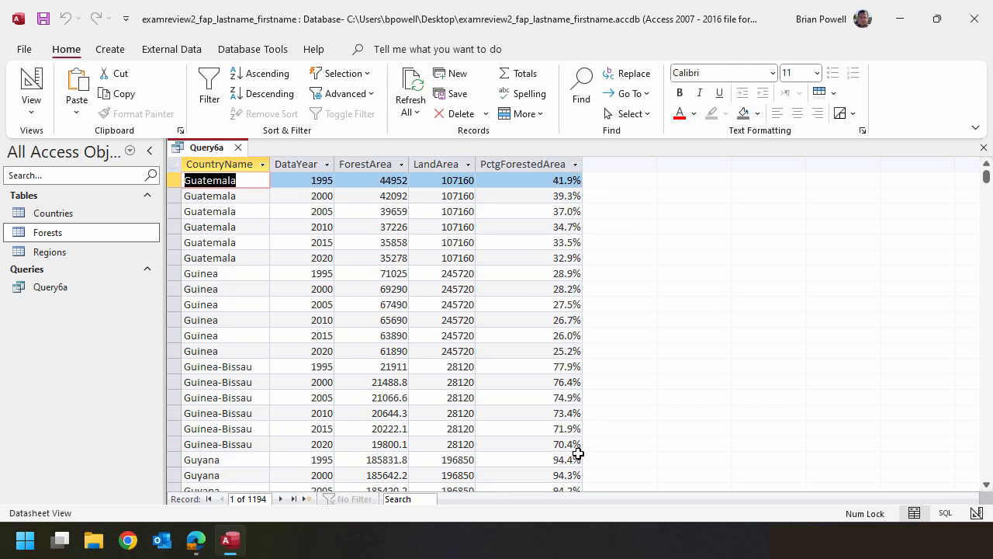
- Back in the query design, close the field properties, sort PctgForestedArea in descending order and rerun the query
{"action": "left_click", "coordinate": [35, 80]}
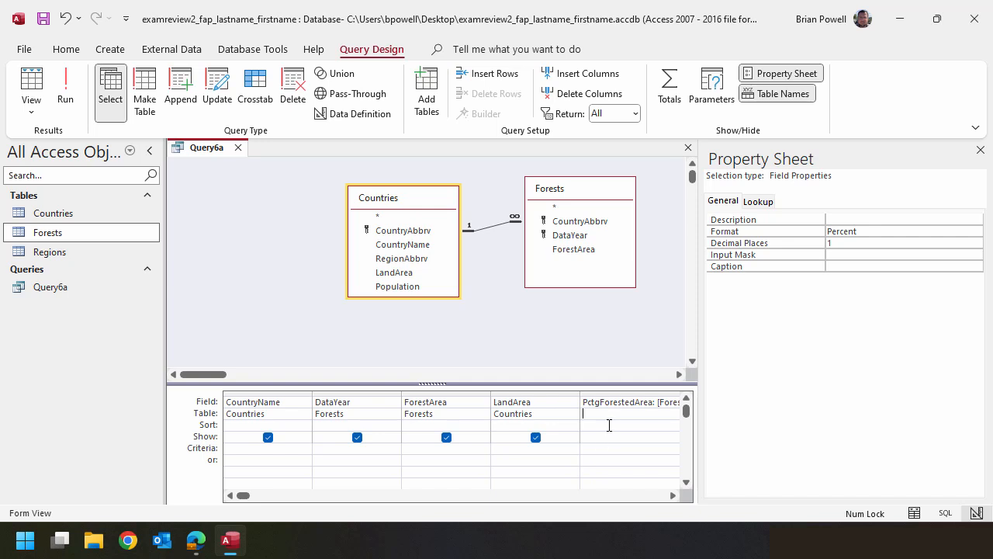
{"action": "left_click", "coordinate": [981, 151]}
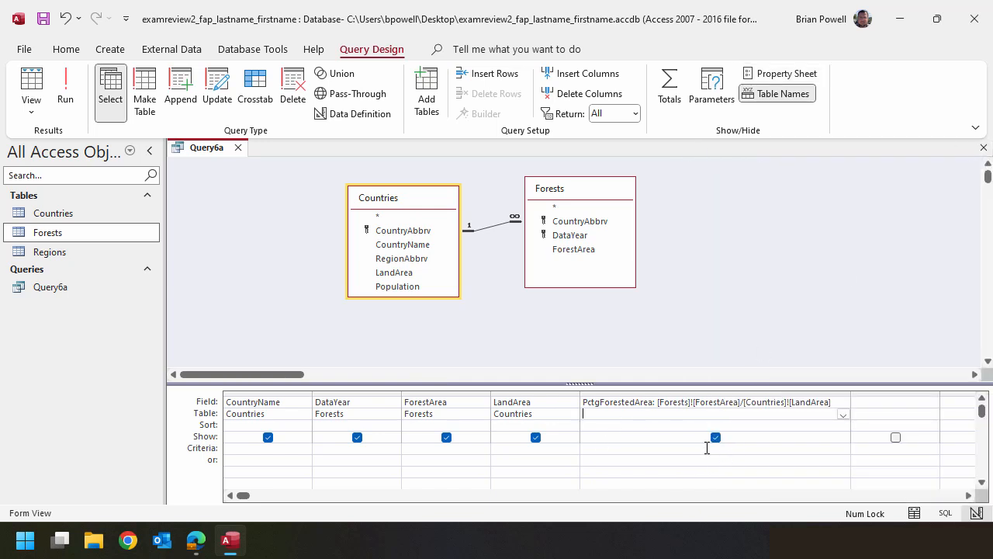
{"action": "left_click", "coordinate": [823, 424]}
{"action": "left_click", "coordinate": [843, 425]}
{"action": "left_click", "coordinate": [667, 449]}
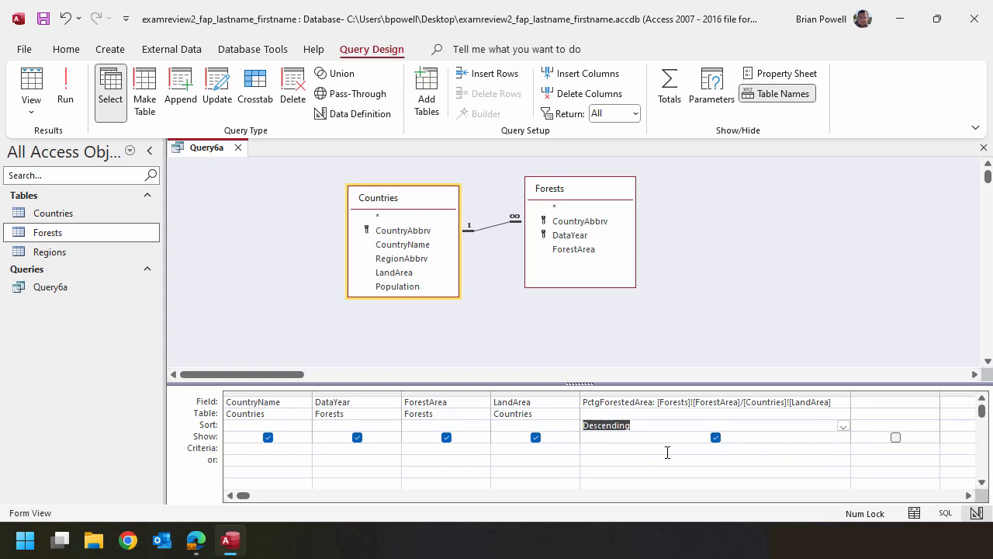
{"action": "left_click", "coordinate": [750, 342]}
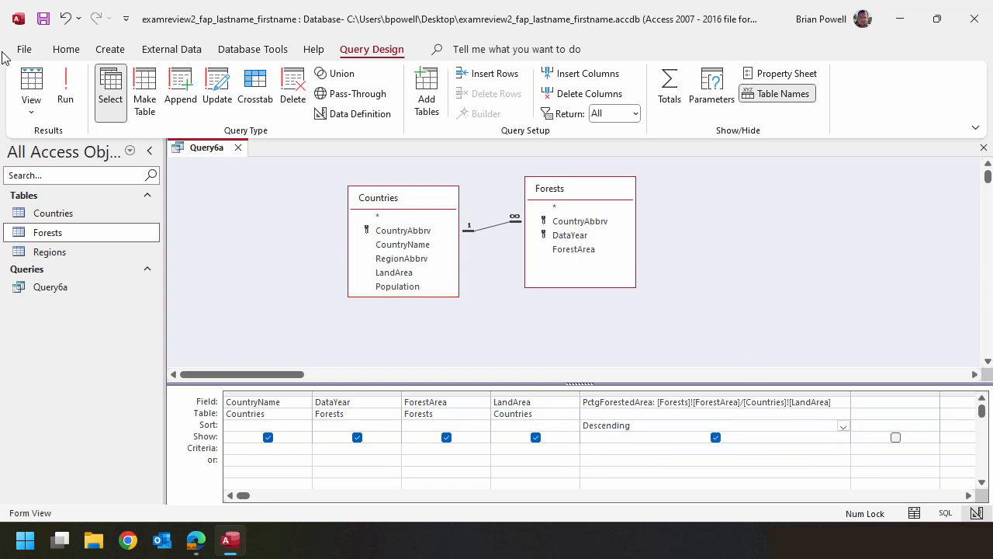
{"action": "left_click", "coordinate": [68, 85]}
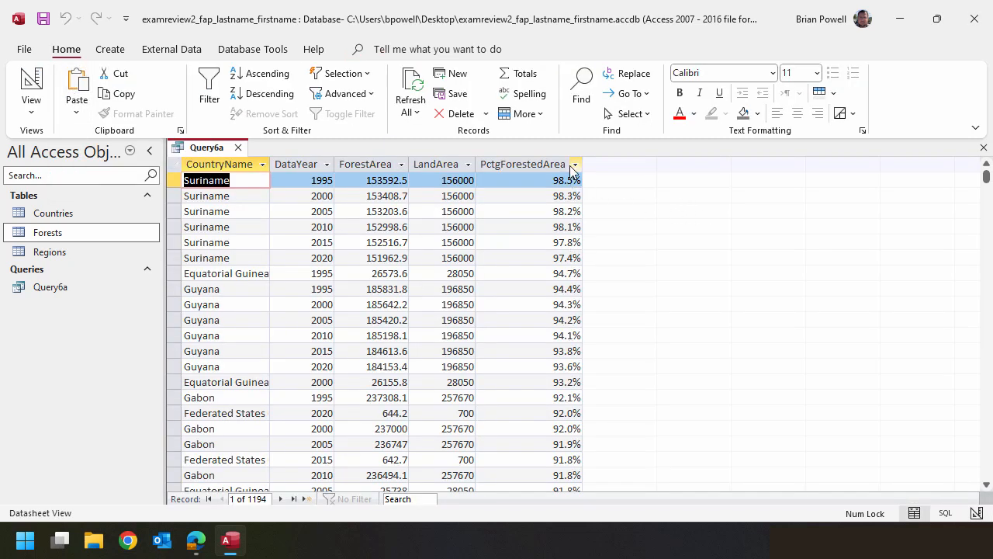
- Look through the sorted forest percentage results and close Query6a
{"action": "scroll", "coordinate": [556, 249], "scroll_direction": "down", "scroll_amount": 1}
{"action": "scroll", "coordinate": [557, 249], "scroll_direction": "down", "scroll_amount": 20}
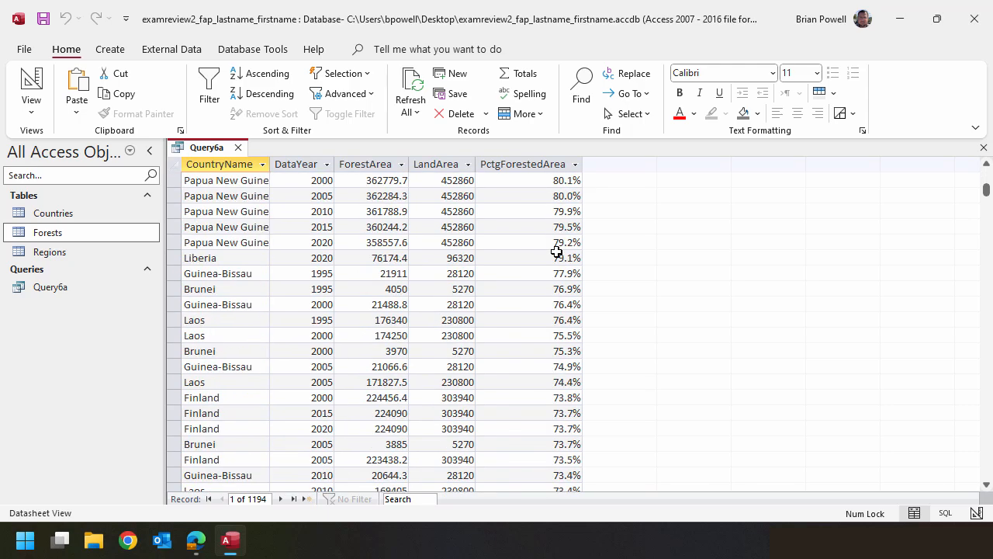
{"action": "scroll", "coordinate": [559, 263], "scroll_direction": "up", "scroll_amount": 20}
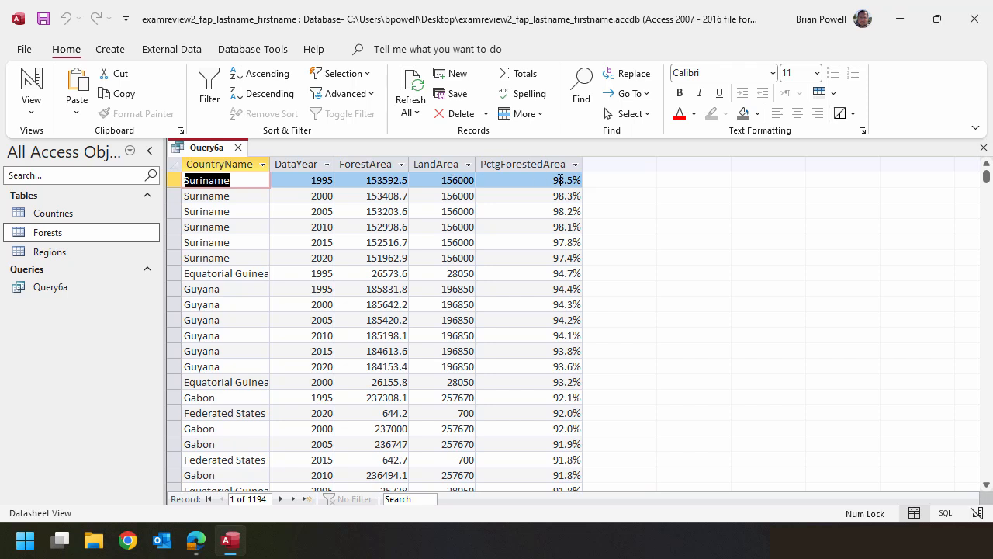
{"action": "left_click", "coordinate": [239, 149]}
{"action": "key", "text": "Down"}
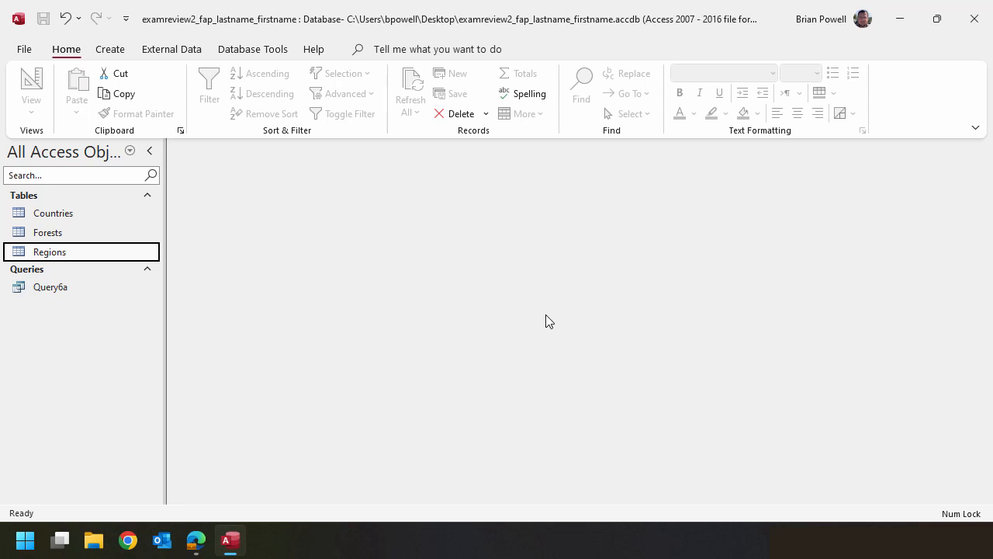
- Start a new query in design view and add the Countries and Regions tables to it
{"action": "left_click", "coordinate": [111, 50]}
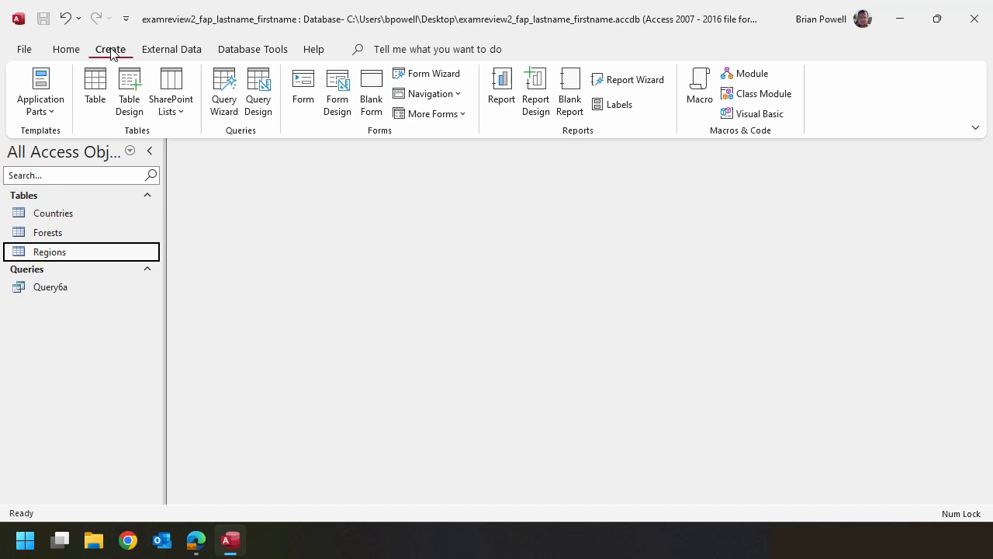
{"action": "left_click", "coordinate": [256, 102]}
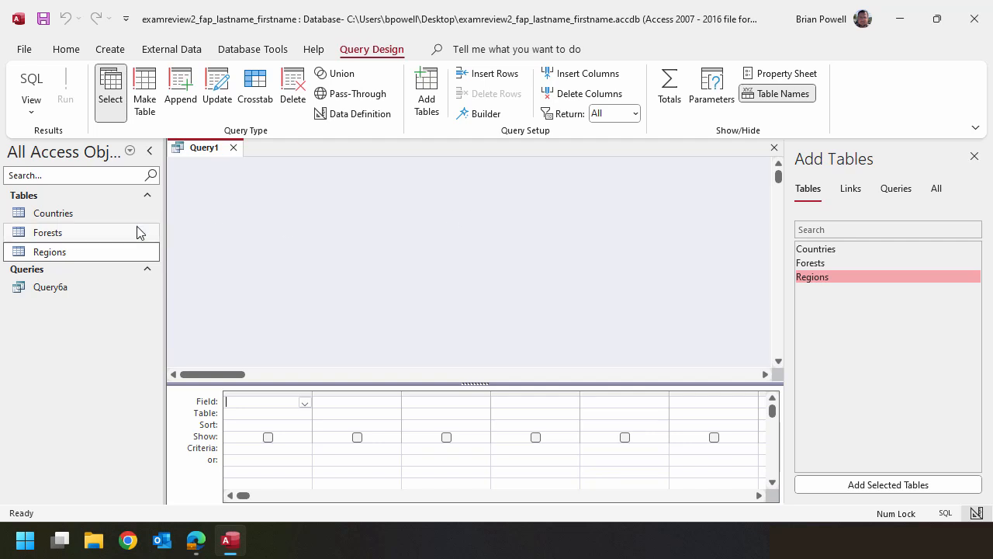
{"action": "left_click_drag", "start_coordinate": [251, 213], "coordinate": [281, 212]}
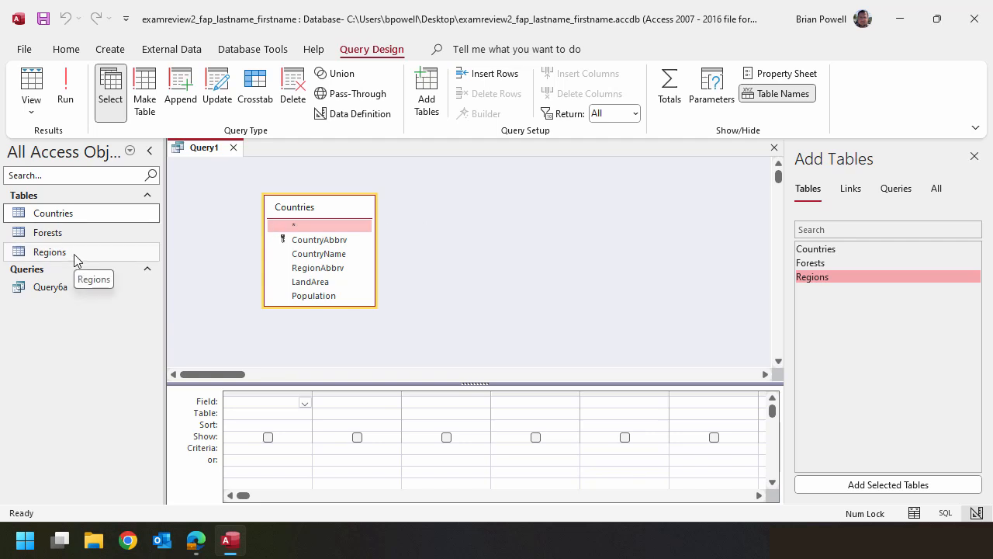
{"action": "left_click_drag", "start_coordinate": [74, 259], "coordinate": [428, 216]}
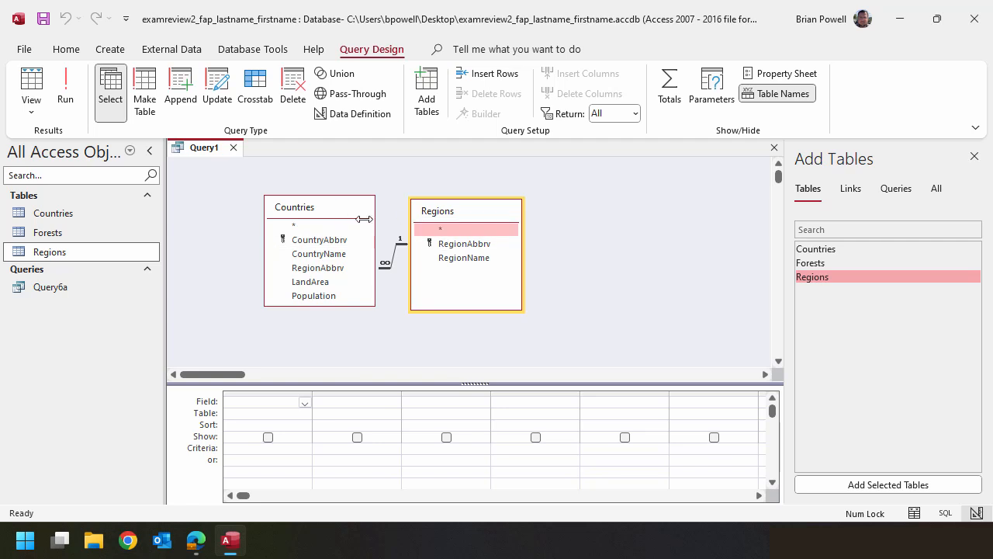
- Add the CountryName, RegionName, LandArea and Population fields to the design grid and close the list of tables to add
{"action": "double_click", "coordinate": [328, 255]}
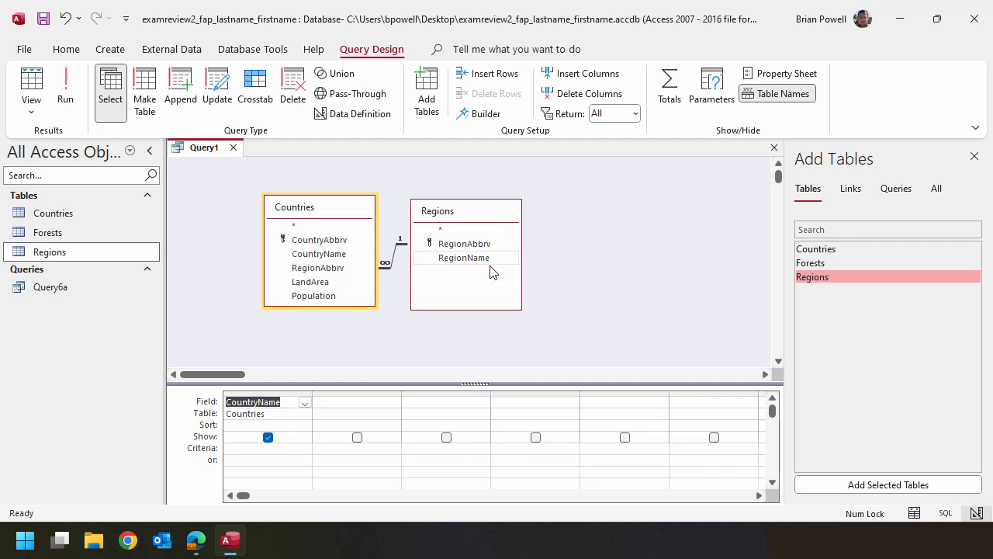
{"action": "left_click_drag", "start_coordinate": [493, 265], "coordinate": [369, 404]}
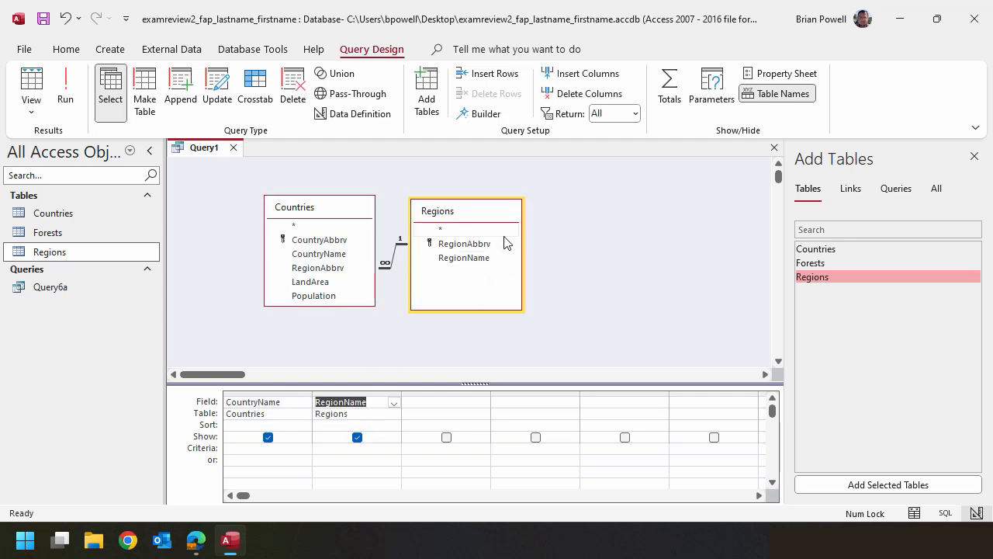
{"action": "double_click", "coordinate": [326, 287]}
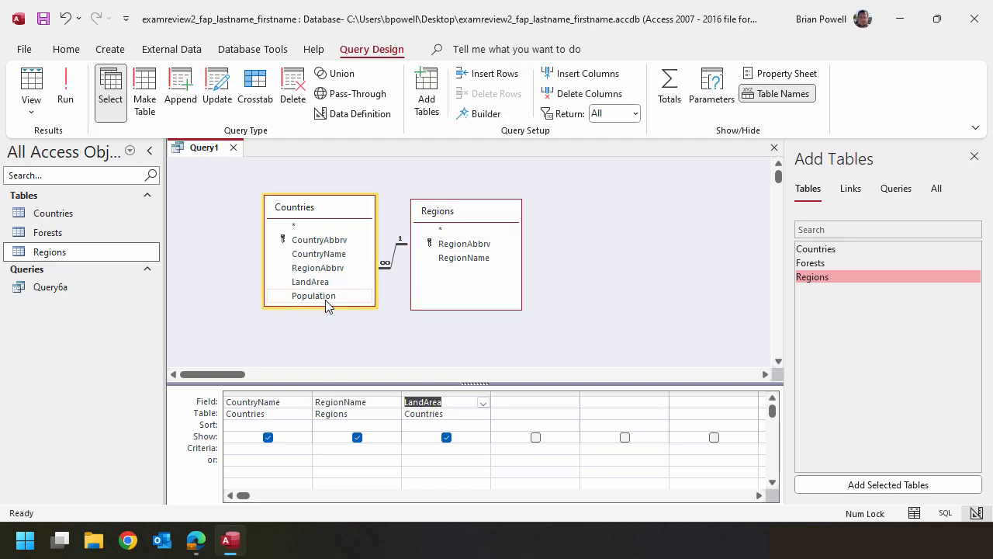
{"action": "double_click", "coordinate": [314, 295]}
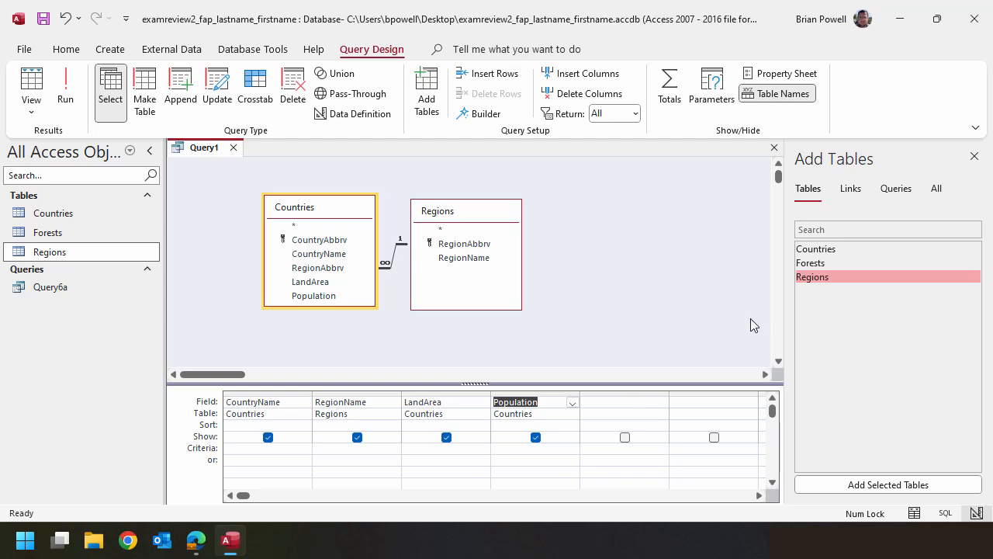
{"action": "left_click", "coordinate": [975, 158]}
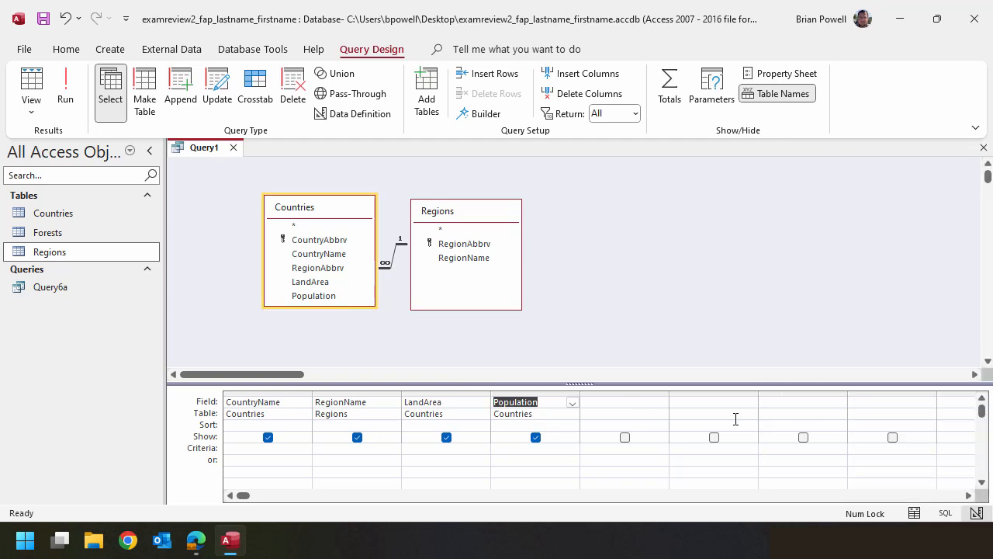
- In the next empty column, build the calculated field PopulationDensity: [Countries].[Population]/[Countries].[LandArea] with the Expression Builder
{"action": "left_click", "coordinate": [644, 401]}
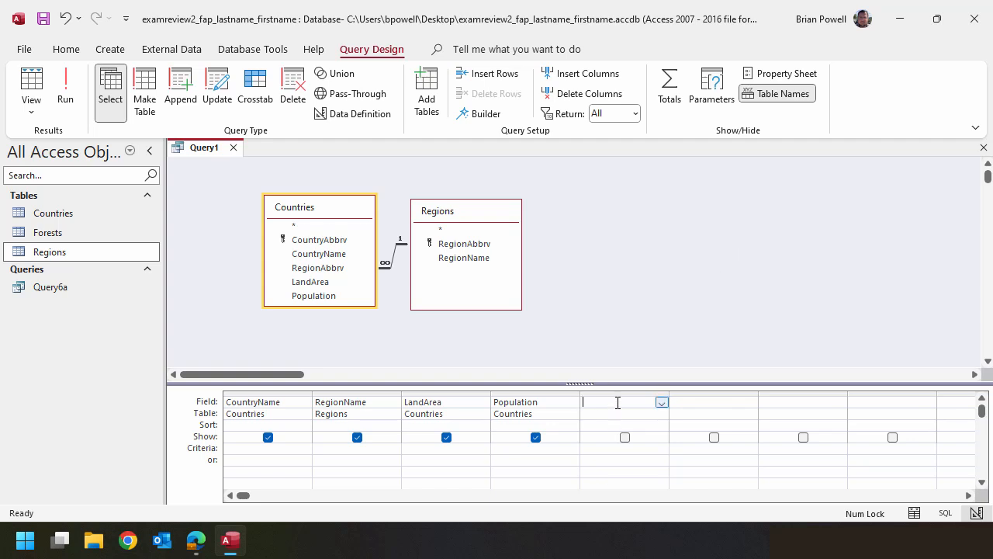
{"action": "left_click", "coordinate": [479, 118]}
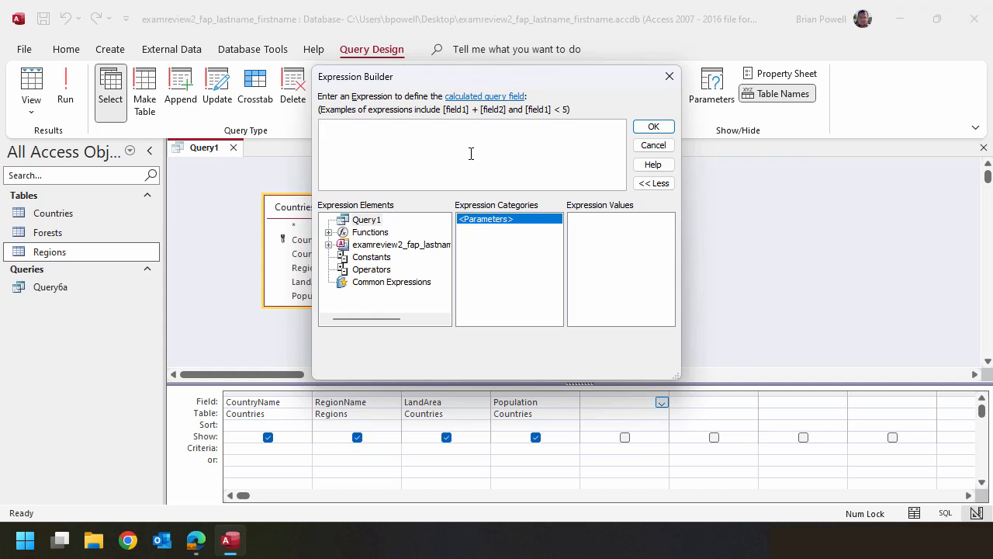
{"action": "type", "text": "PopulationDensity:"}
{"action": "type", "text": "[Cou"}
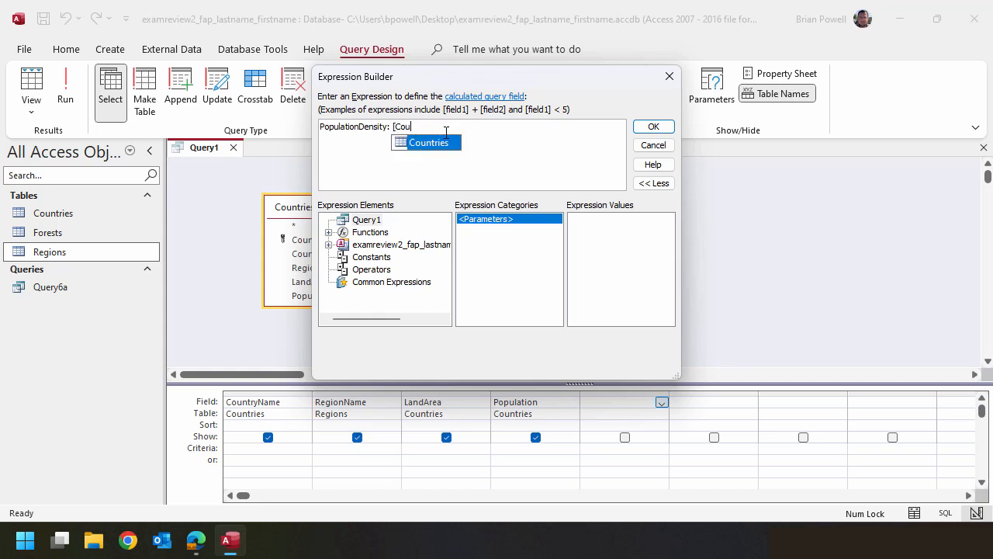
{"action": "key", "text": "Tab"}
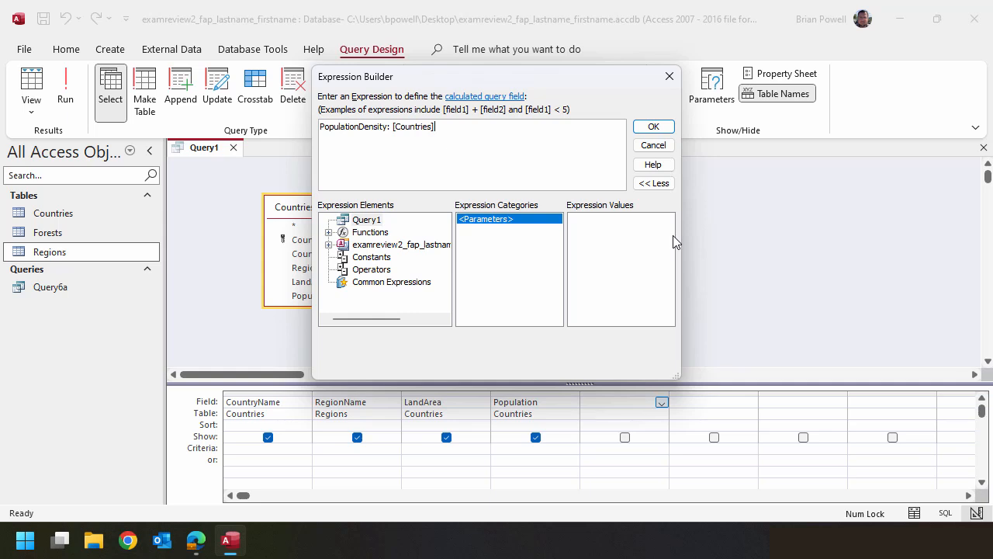
{"action": "type", "text": "."}
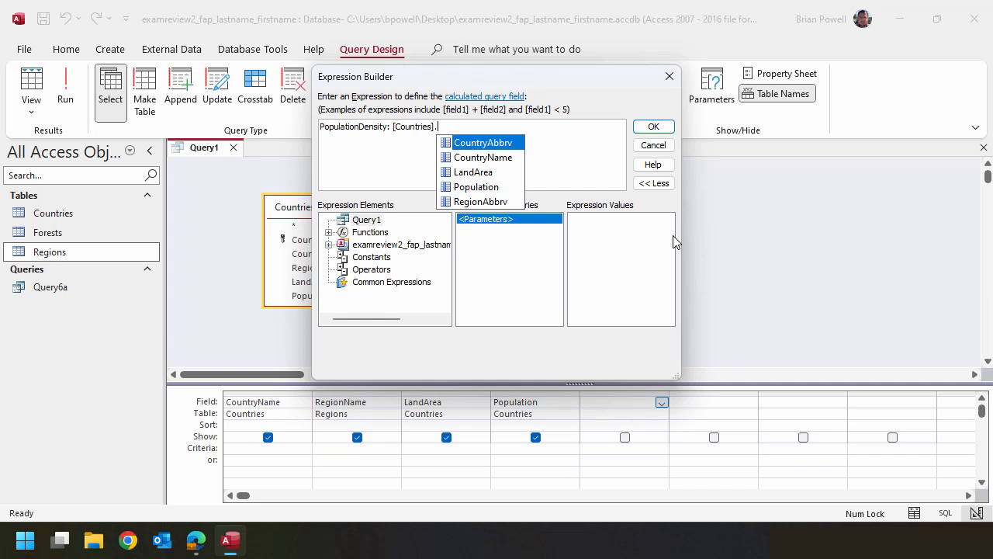
{"action": "double_click", "coordinate": [478, 191]}
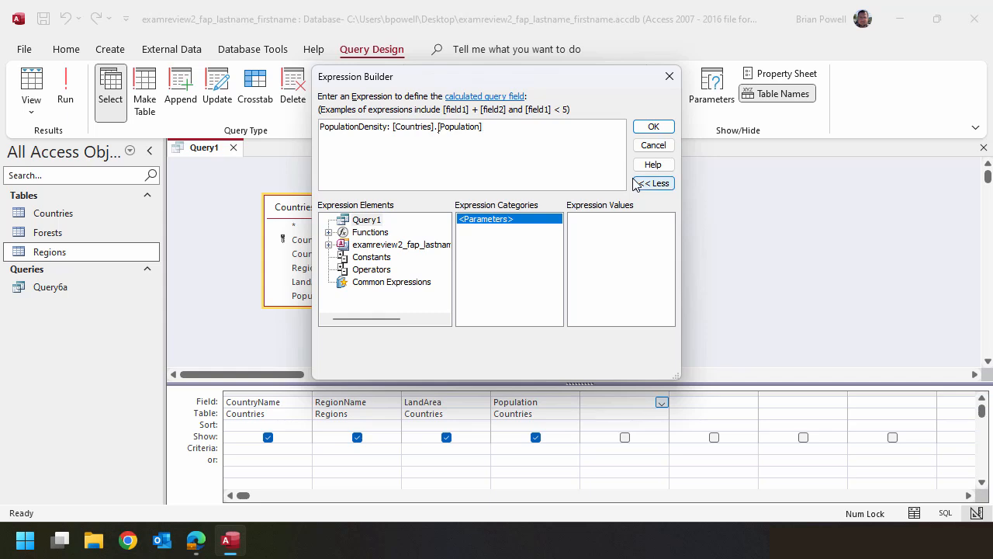
{"action": "type", "text": "/[Co"}
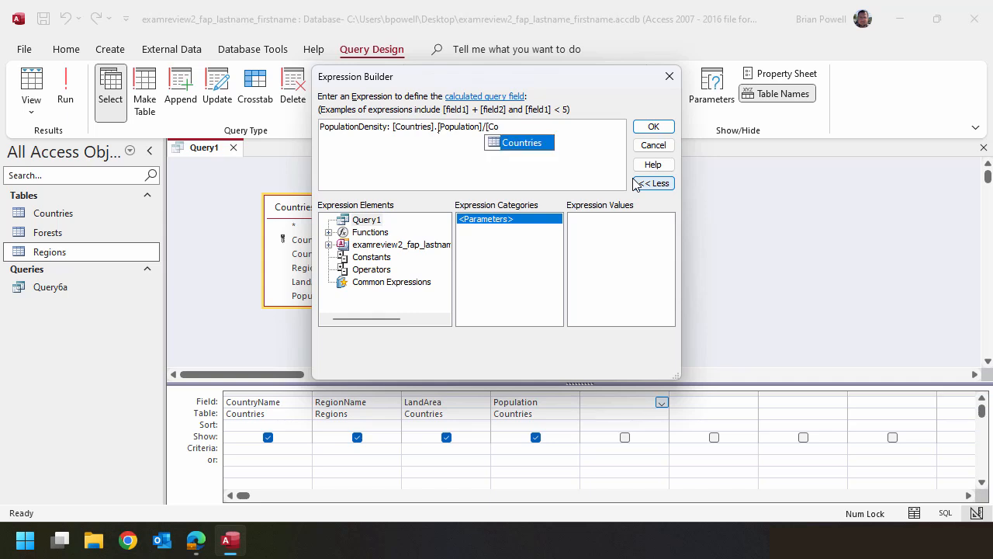
{"action": "key", "text": "Tab"}
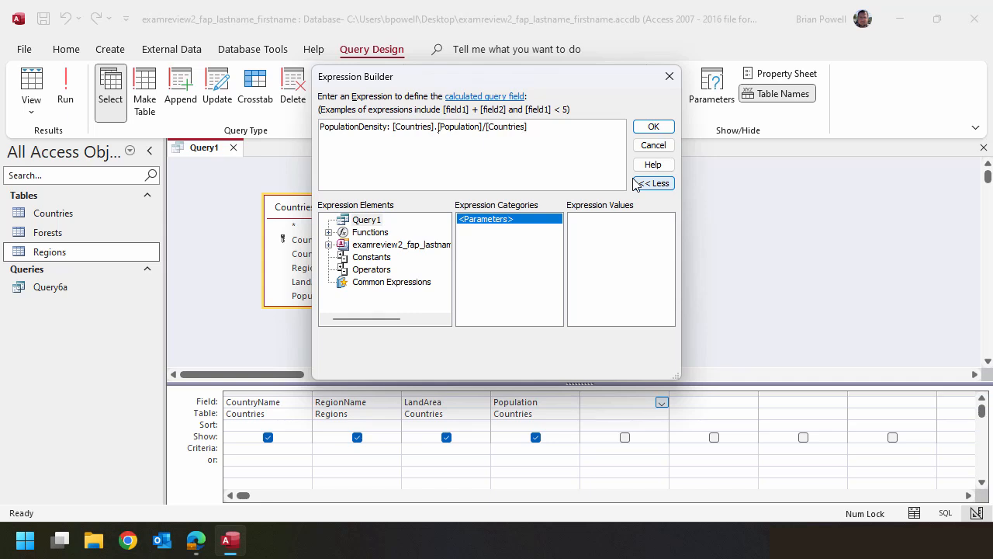
{"action": "type", "text": "."}
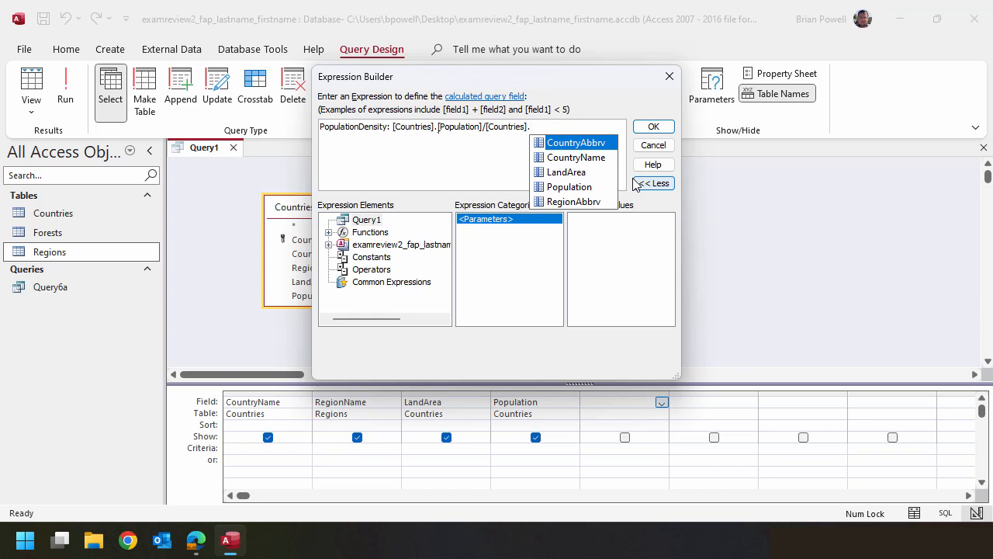
{"action": "type", "text": "land"}
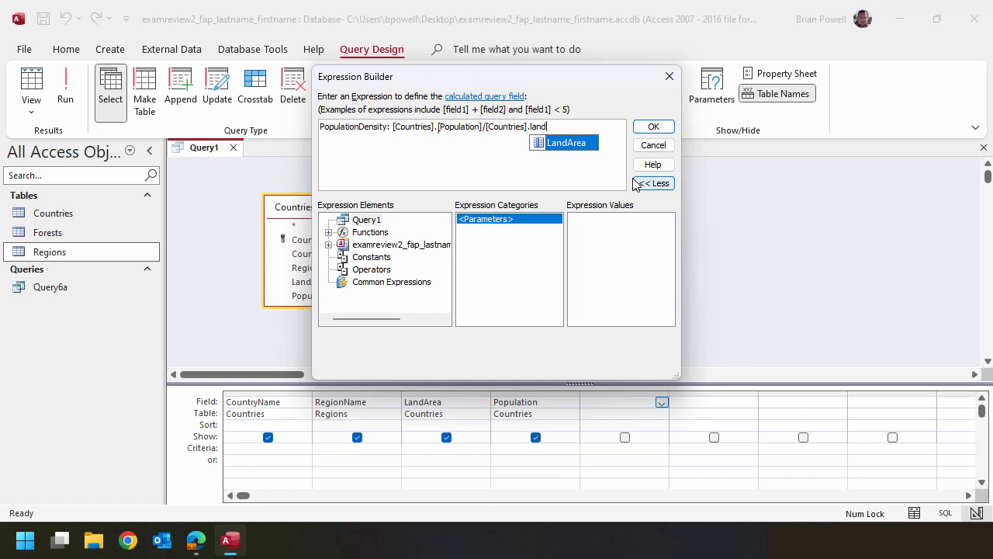
{"action": "key", "text": "Tab"}
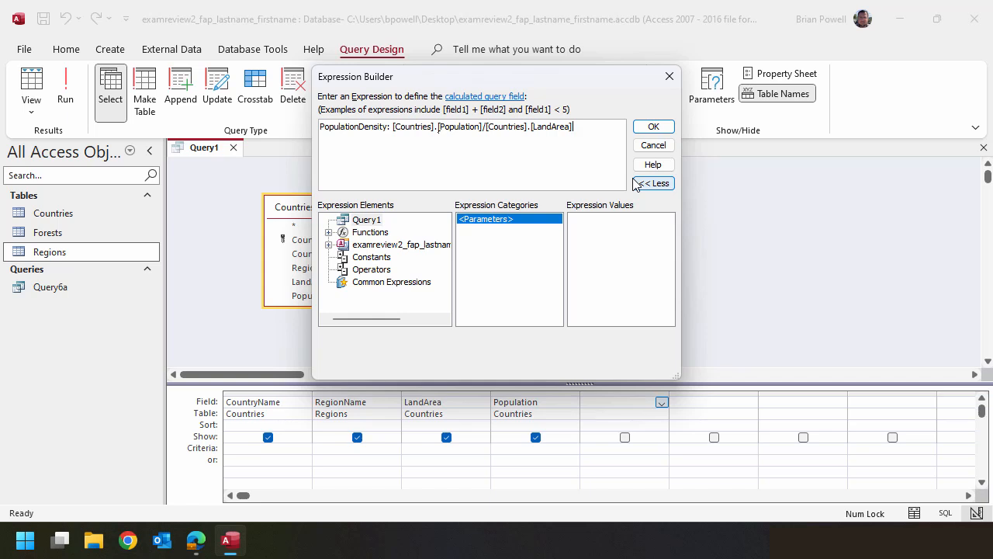
{"action": "left_click", "coordinate": [653, 128]}
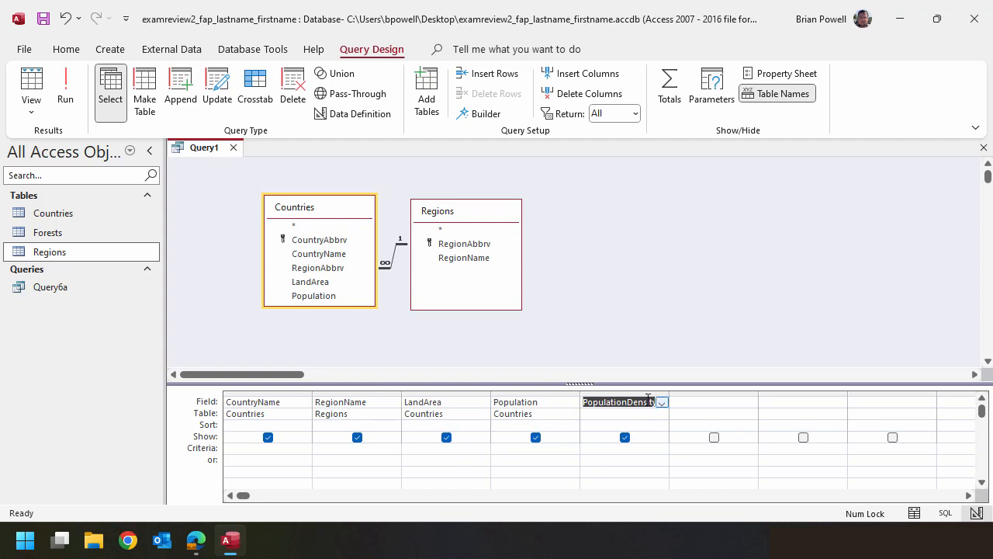
- Save the new query as Query6b
{"action": "left_click", "coordinate": [44, 19]}
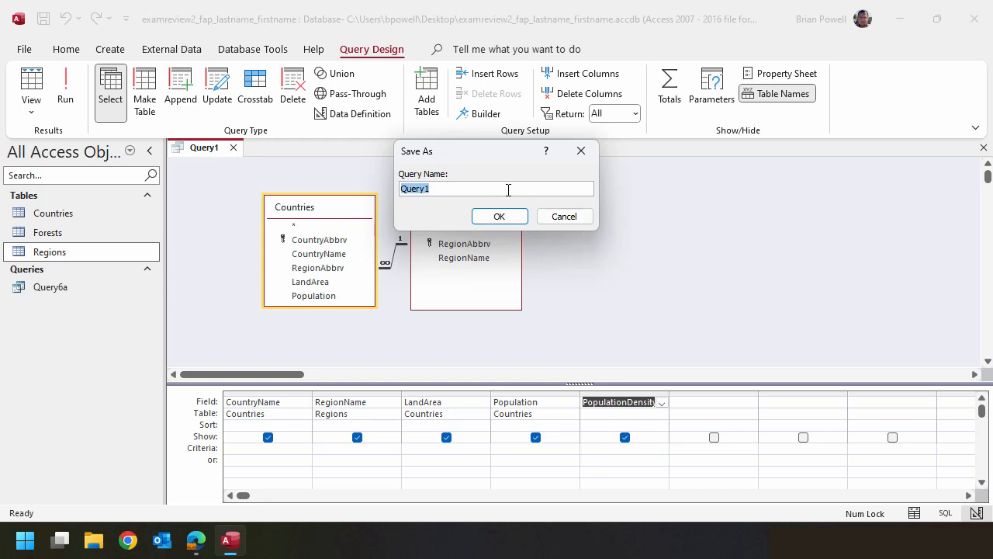
{"action": "left_click", "coordinate": [508, 188]}
{"action": "key", "text": "BackSpace"}
{"action": "type", "text": "6b"}
{"action": "left_click", "coordinate": [499, 216]}
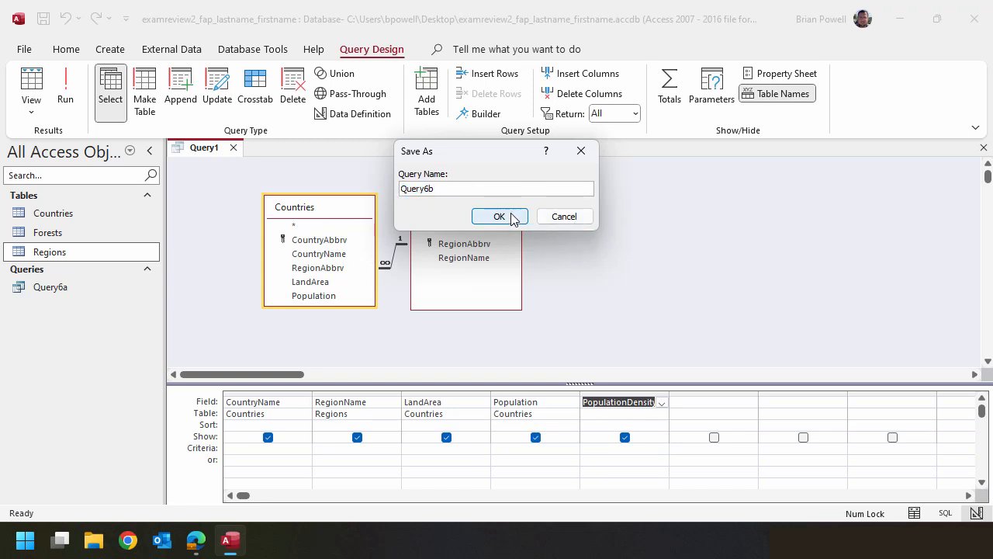
- Widen the PopulationDensity column in the design grid to fit its expression and run the query
{"action": "double_click", "coordinate": [670, 393]}
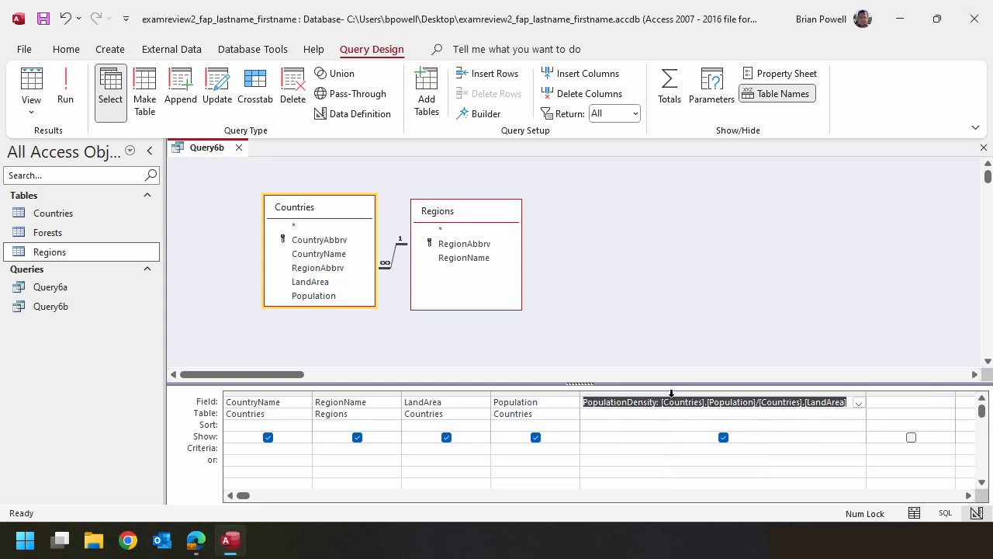
{"action": "left_click", "coordinate": [635, 270]}
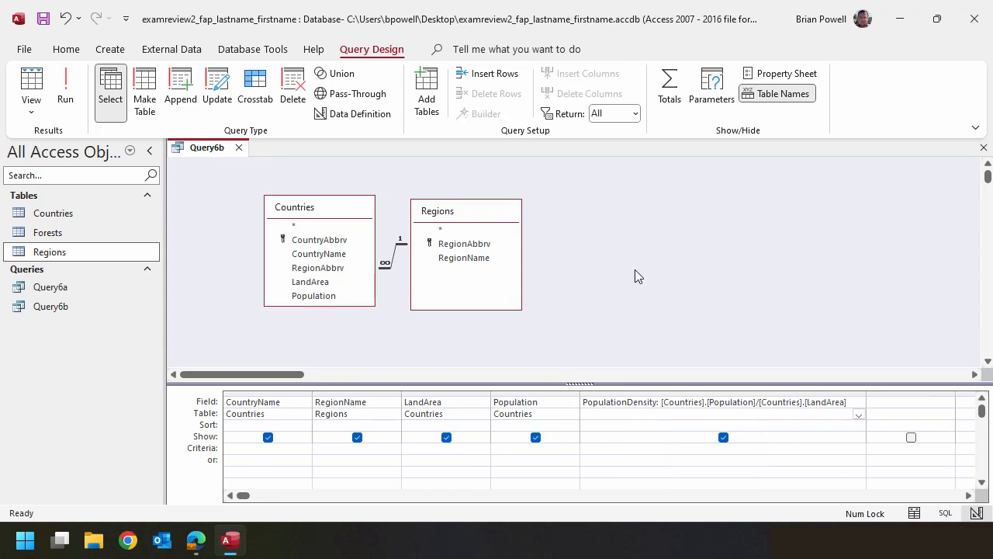
{"action": "left_click", "coordinate": [62, 91]}
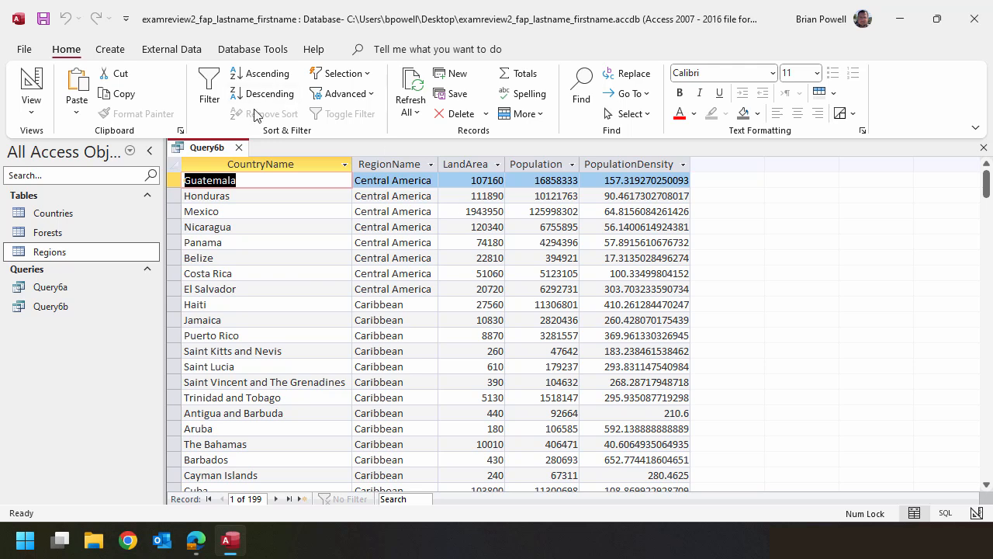
- Return Query6b to its design and format the PopulationDensity field as Standard with 0 decimal places
{"action": "left_click", "coordinate": [29, 80]}
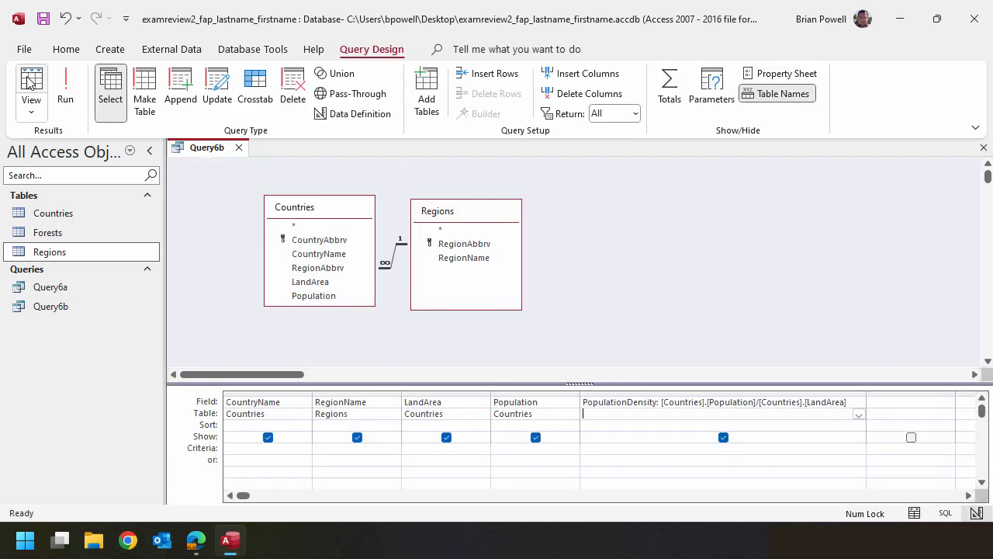
{"action": "left_click", "coordinate": [687, 413]}
{"action": "right_click", "coordinate": [687, 413]}
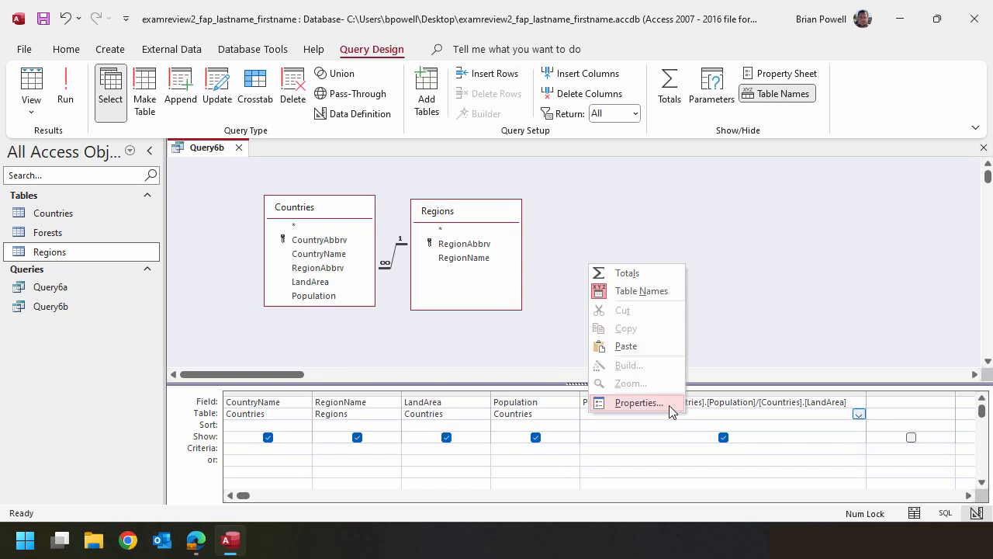
{"action": "left_click", "coordinate": [669, 405]}
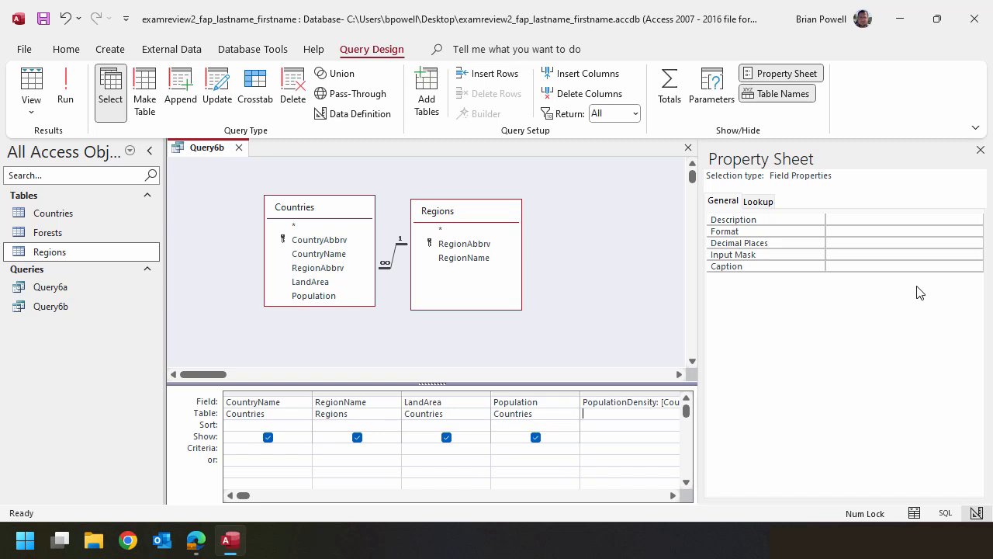
{"action": "left_click", "coordinate": [922, 230]}
{"action": "left_click", "coordinate": [976, 231]}
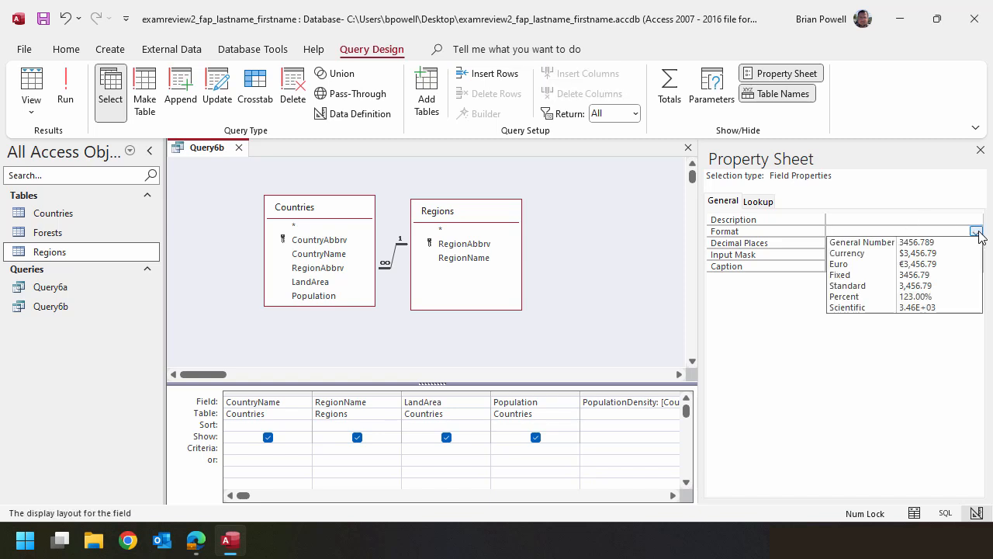
{"action": "left_click", "coordinate": [863, 284]}
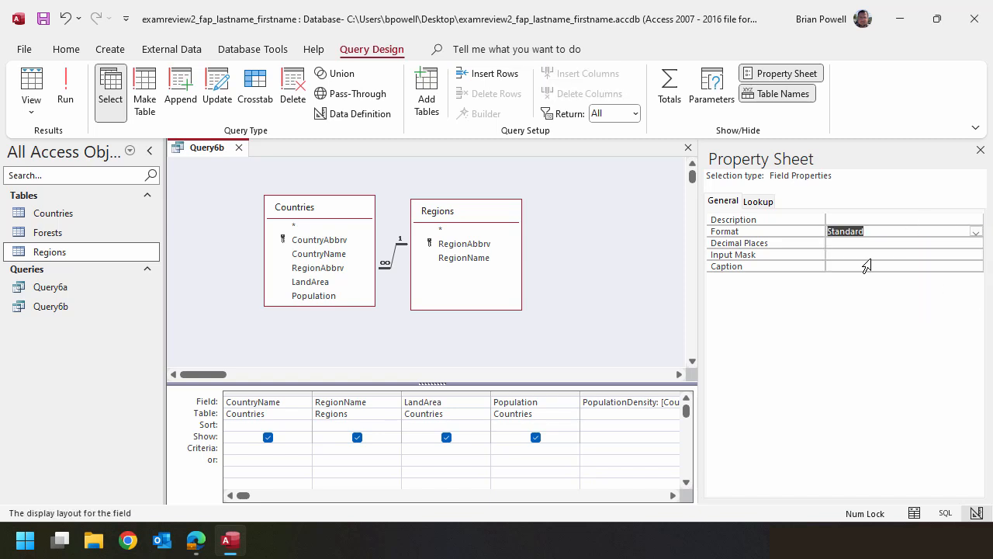
{"action": "left_click", "coordinate": [928, 243]}
{"action": "left_click", "coordinate": [976, 243]}
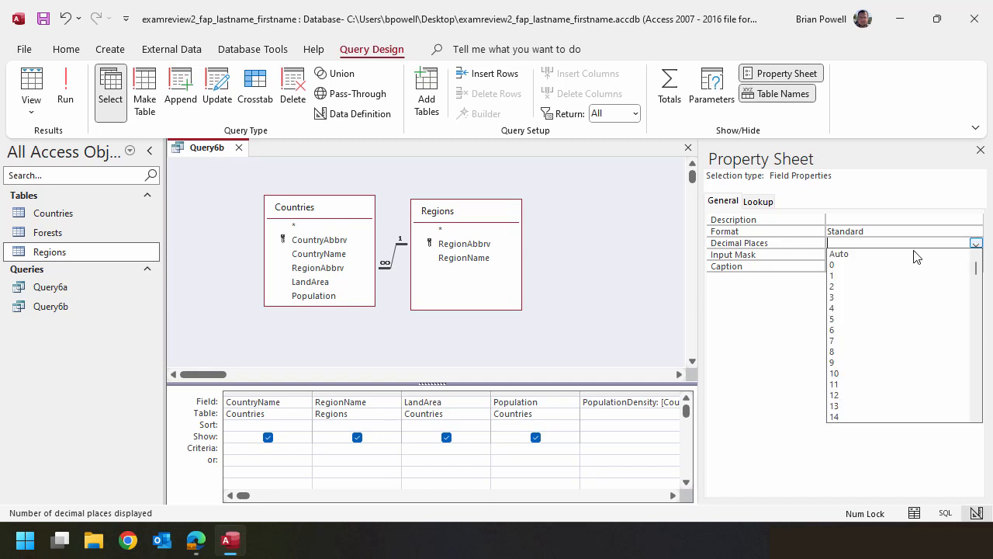
{"action": "left_click", "coordinate": [865, 265]}
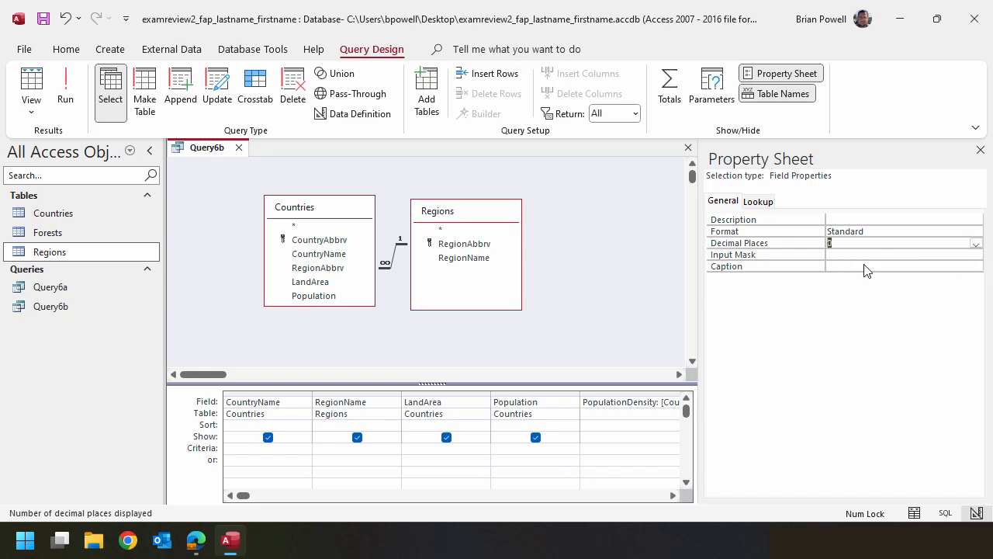
- Run the query to check the PopulationDensity formatting, and return to its design with the field properties closed
{"action": "left_click", "coordinate": [885, 231]}
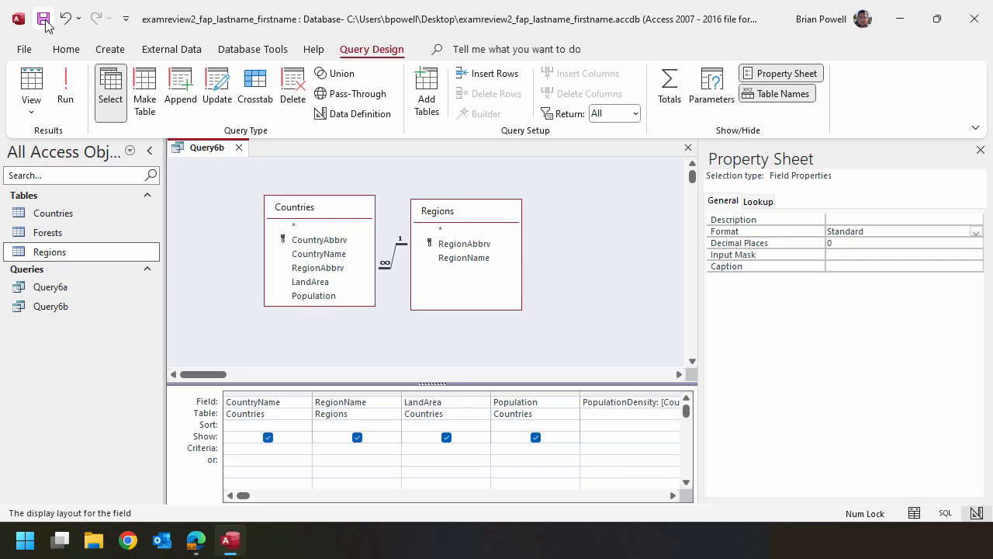
{"action": "left_click", "coordinate": [70, 80]}
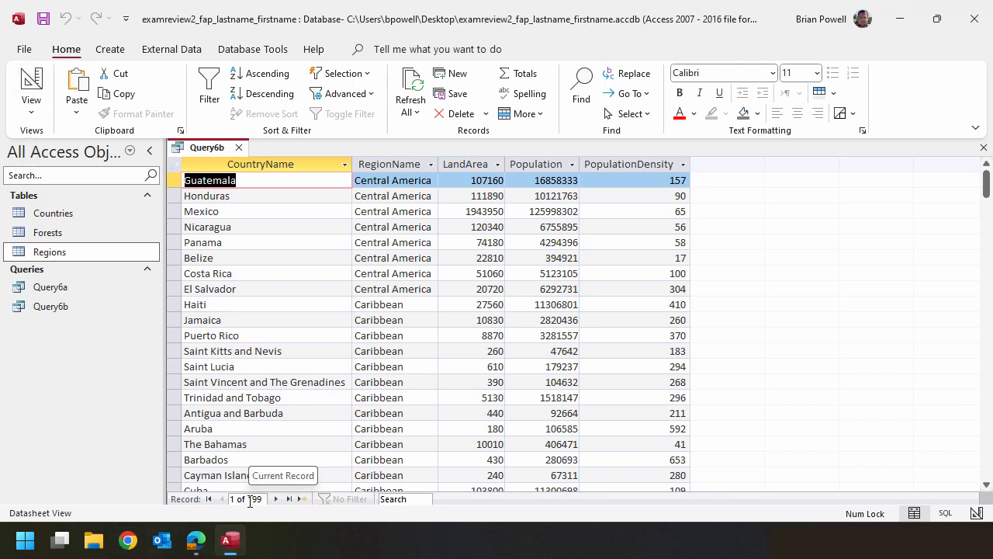
{"action": "left_click", "coordinate": [40, 76]}
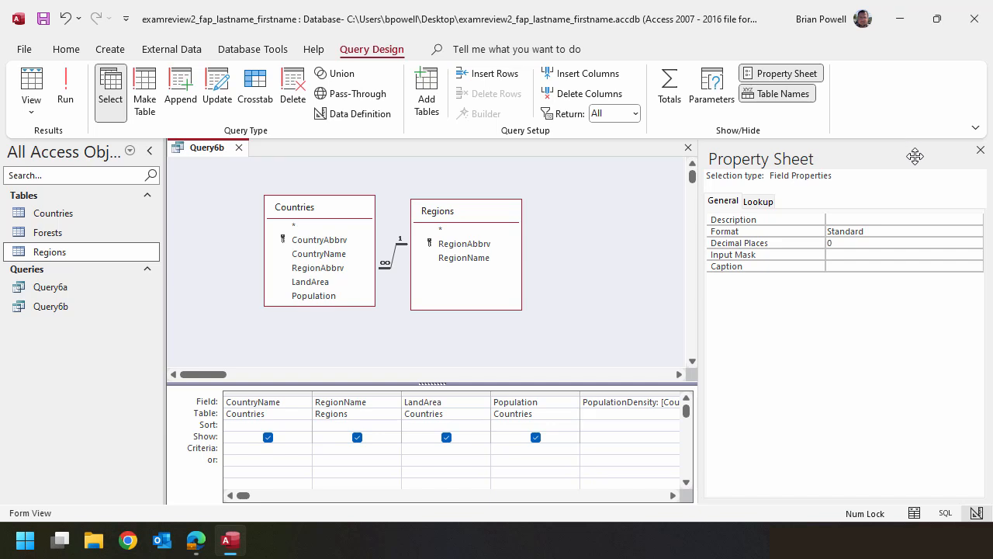
{"action": "left_click", "coordinate": [980, 150]}
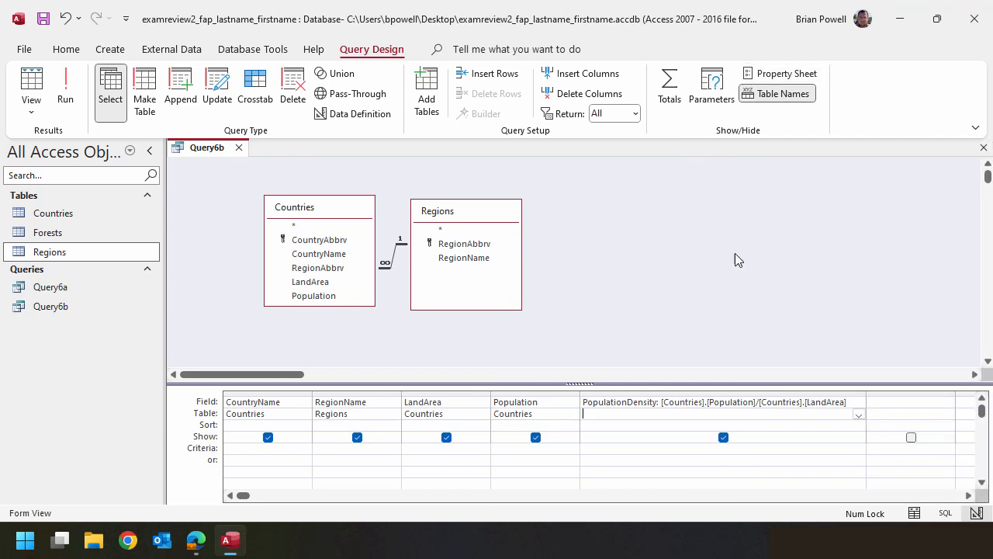
- Enter alternative RegionName criteria on separate rows: East Asia, Southeast Asia, and a third beginning with Western-Centra
{"action": "left_click", "coordinate": [341, 446]}
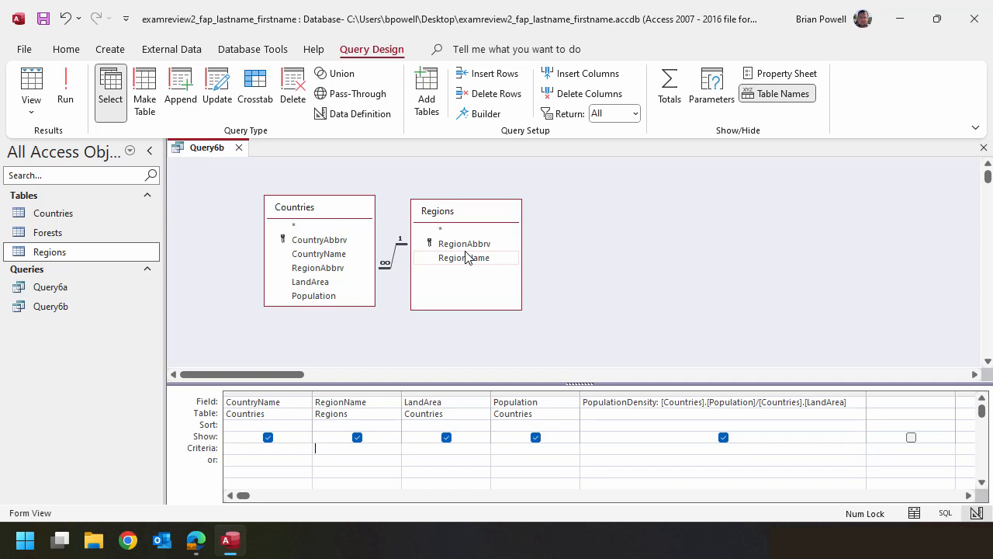
{"action": "type", "text": "East Asia"}
{"action": "key", "text": "Escape"}
{"action": "left_click", "coordinate": [334, 459]}
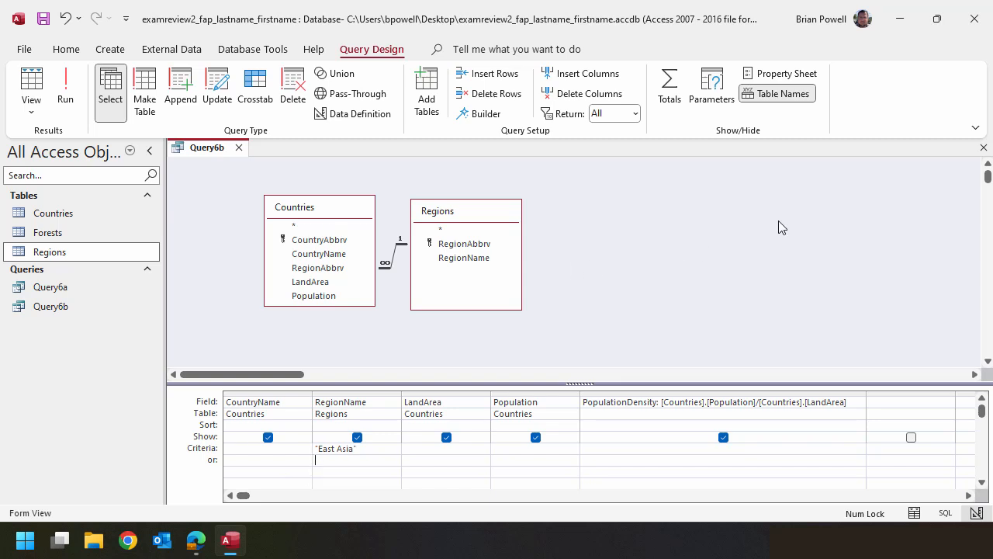
{"action": "type", "text": "Southeast Asia"}
{"action": "key", "text": "Down"}
{"action": "type", "text": "Western-Centra"}
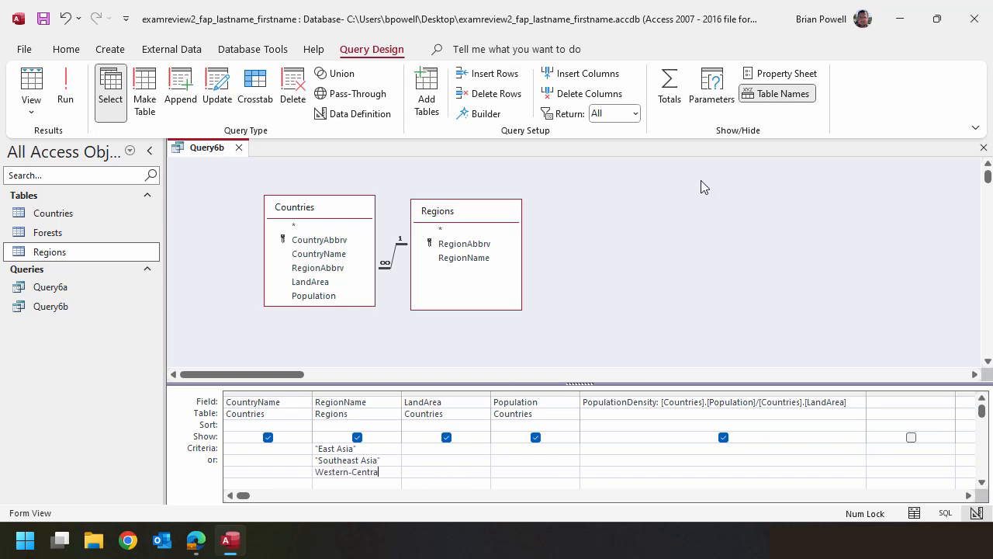
- Complete the third RegionName criterion as "Western-Central Asia", fit that design column to its contents, and run the query
{"action": "type", "text": "l Asia"}
{"action": "left_click", "coordinate": [438, 470]}
{"action": "double_click", "coordinate": [400, 392]}
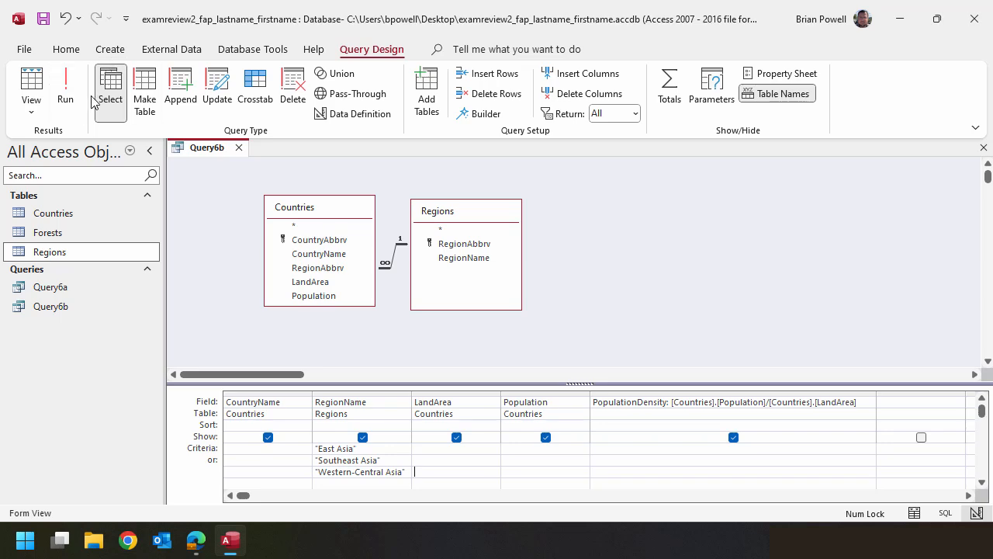
{"action": "left_click", "coordinate": [65, 91]}
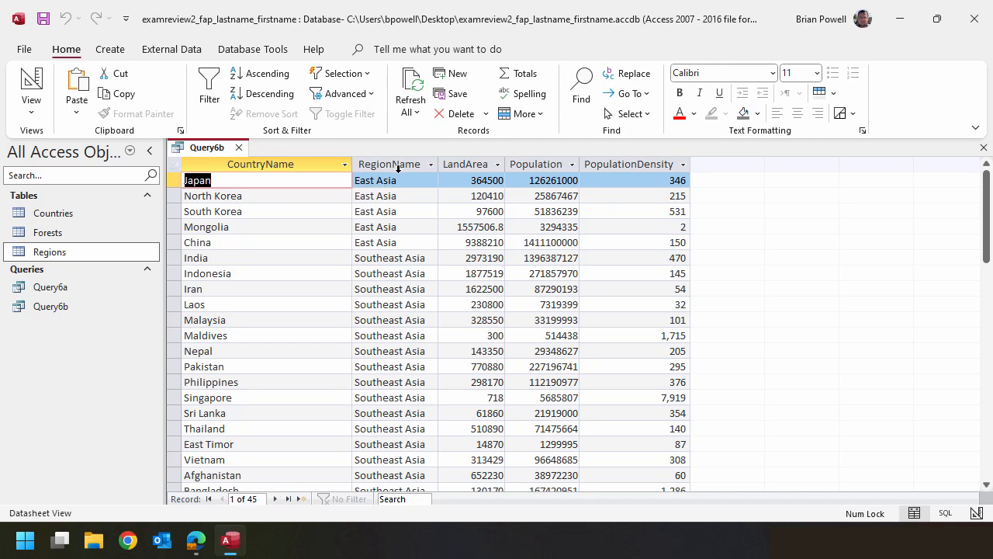
- Fit the RegionName results column to its contents, review the listed countries, and close Query6b
{"action": "scroll", "coordinate": [415, 214], "scroll_direction": "down", "scroll_amount": 5}
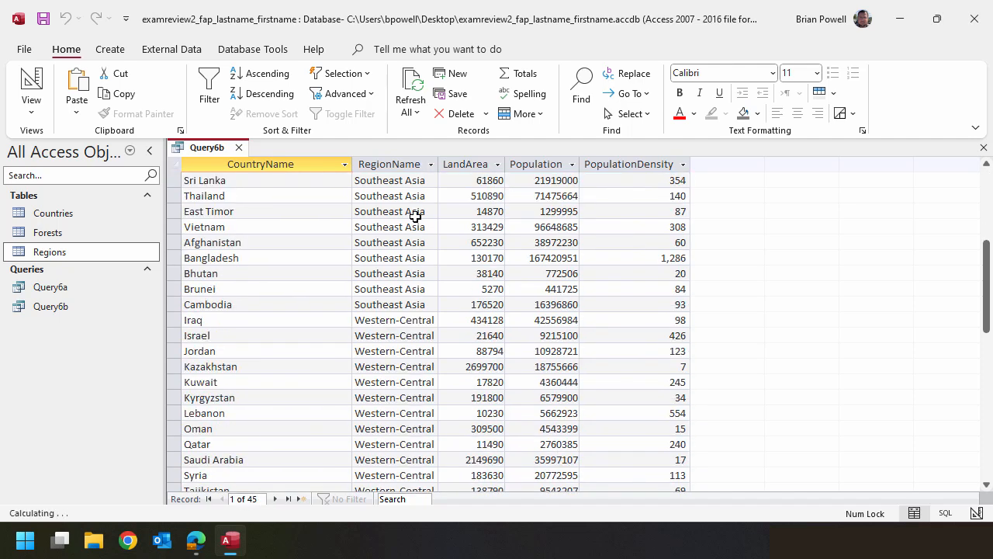
{"action": "scroll", "coordinate": [415, 216], "scroll_direction": "down", "scroll_amount": 1}
{"action": "double_click", "coordinate": [438, 164]}
{"action": "scroll", "coordinate": [443, 303], "scroll_direction": "down", "scroll_amount": 4}
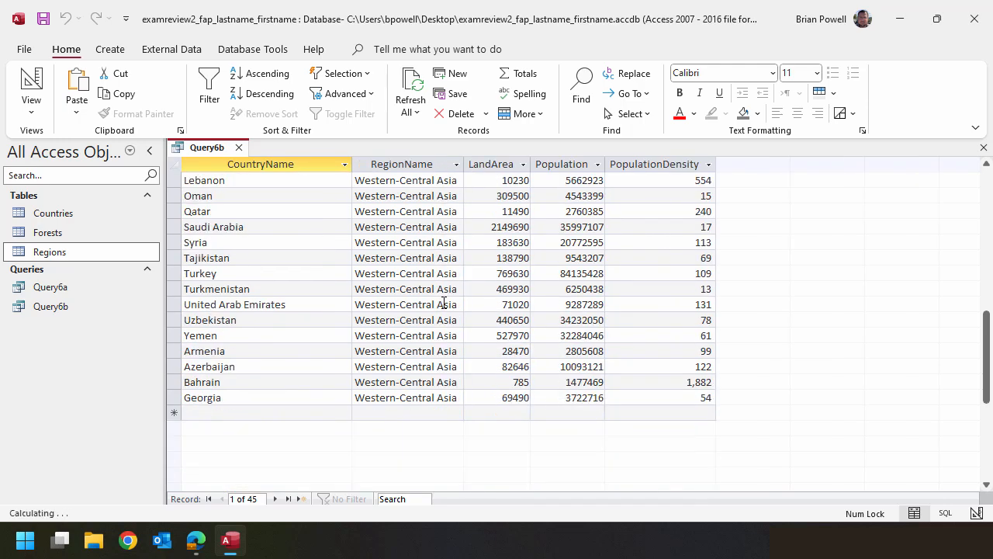
{"action": "scroll", "coordinate": [443, 314], "scroll_direction": "down", "scroll_amount": 2}
{"action": "scroll", "coordinate": [449, 330], "scroll_direction": "up", "scroll_amount": 15}
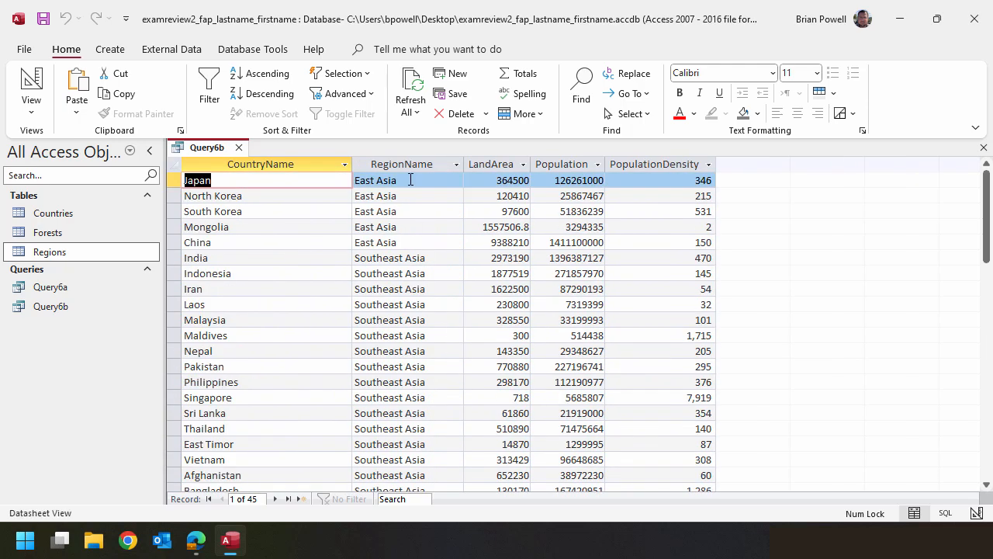
{"action": "scroll", "coordinate": [412, 291], "scroll_direction": "down", "scroll_amount": 5}
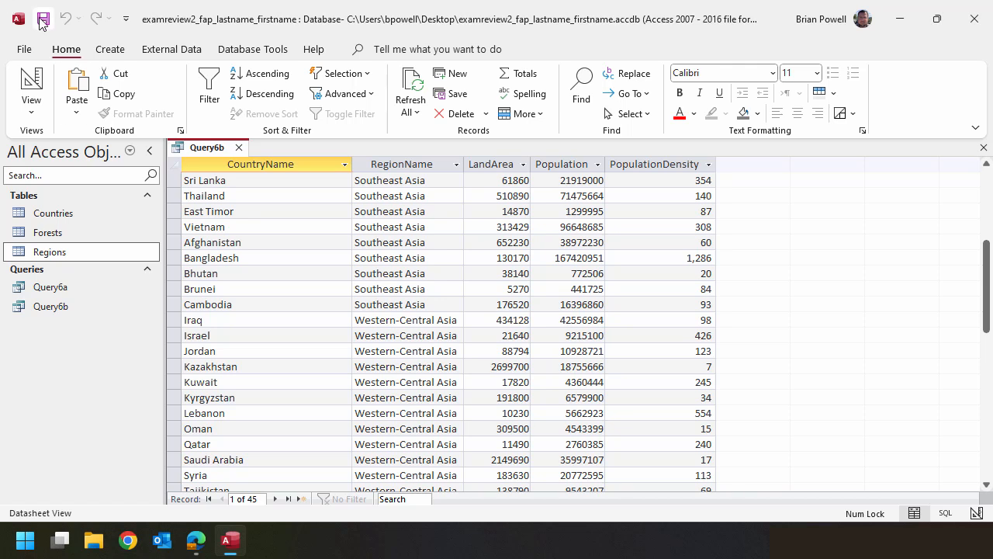
{"action": "left_click", "coordinate": [239, 147]}
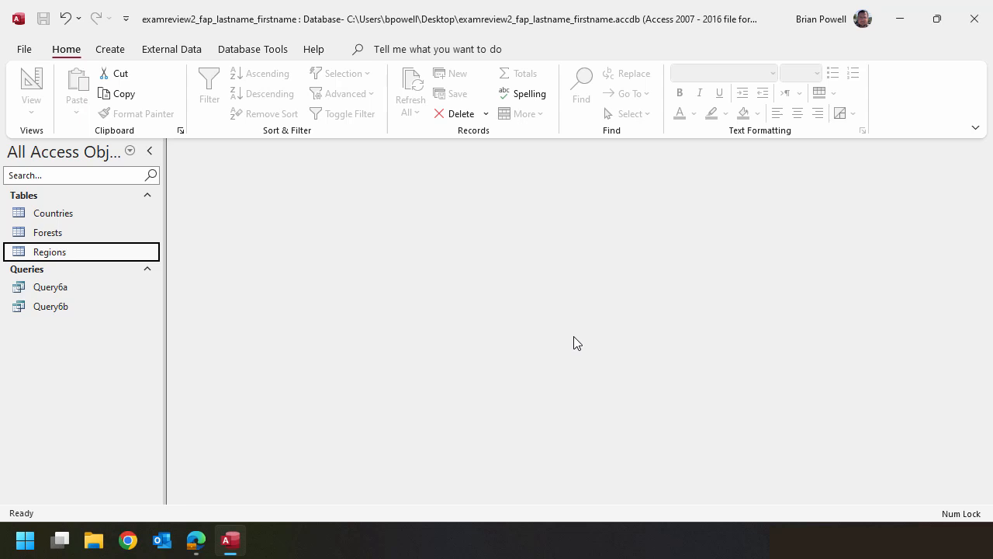
- Create a new query in Design View using the Countries and Forests tables
{"action": "left_click", "coordinate": [111, 49]}
{"action": "left_click", "coordinate": [259, 99]}
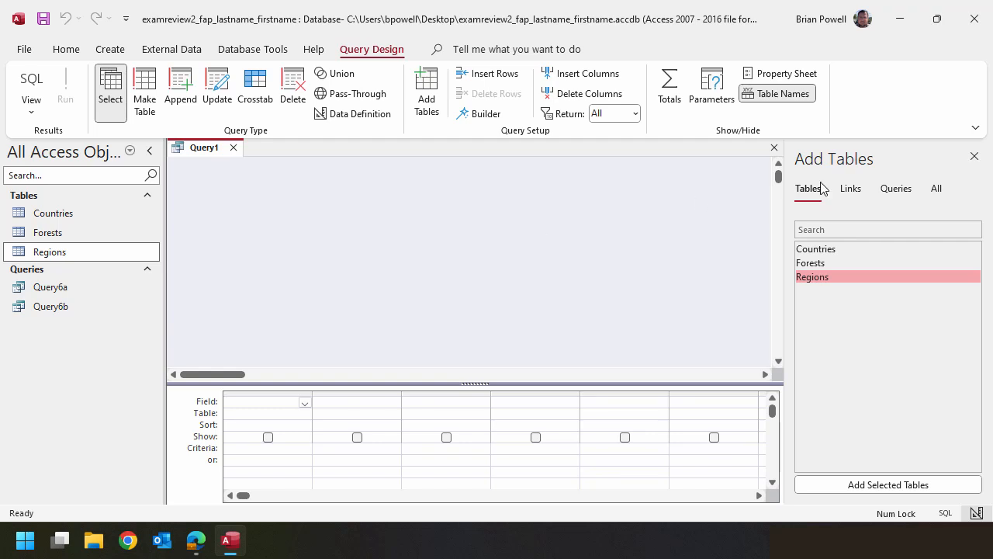
{"action": "left_click", "coordinate": [974, 156]}
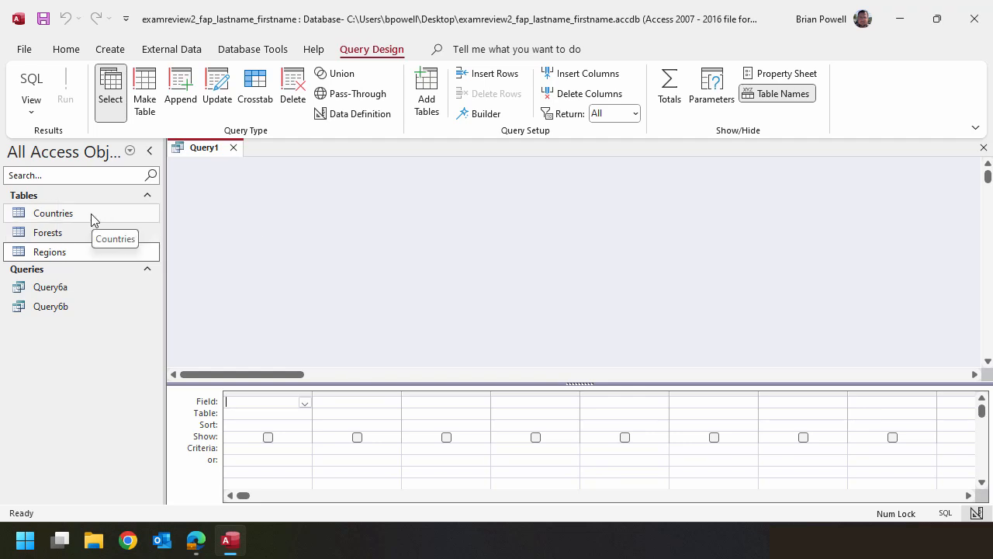
{"action": "left_click_drag", "start_coordinate": [91, 213], "coordinate": [340, 221]}
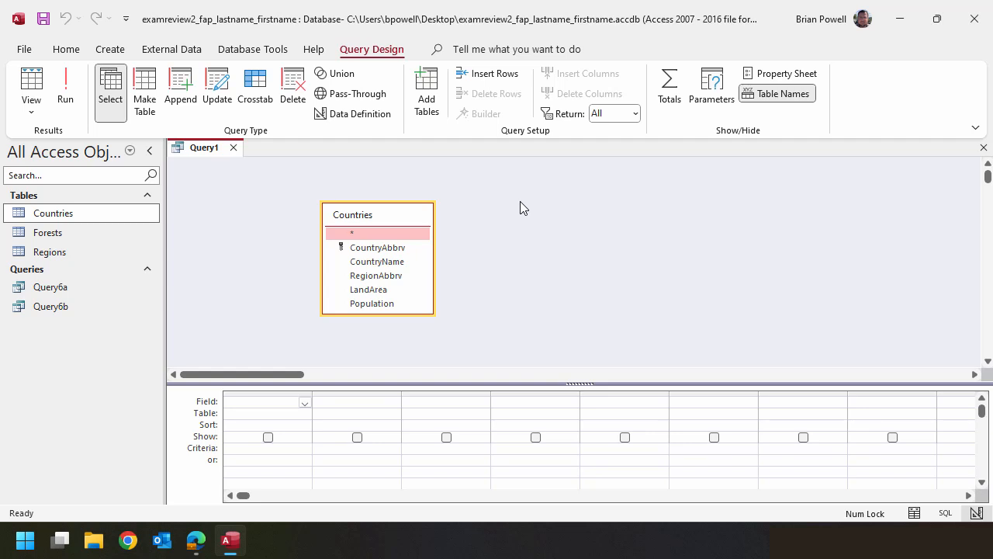
{"action": "left_click_drag", "start_coordinate": [43, 234], "coordinate": [537, 217]}
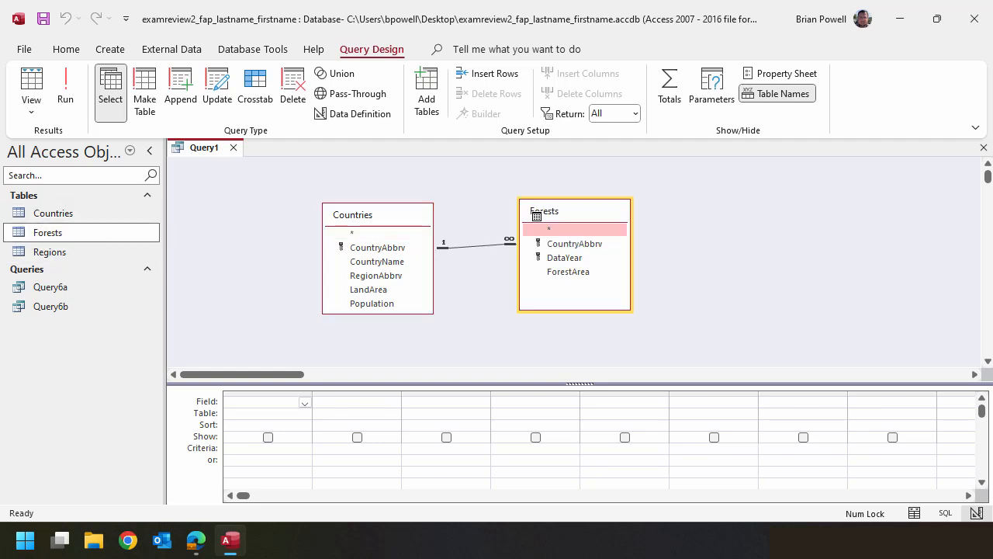
- Add CountryName and ForestArea to the query and enable totals, with Avg as the aggregate for ForestArea
{"action": "double_click", "coordinate": [394, 267]}
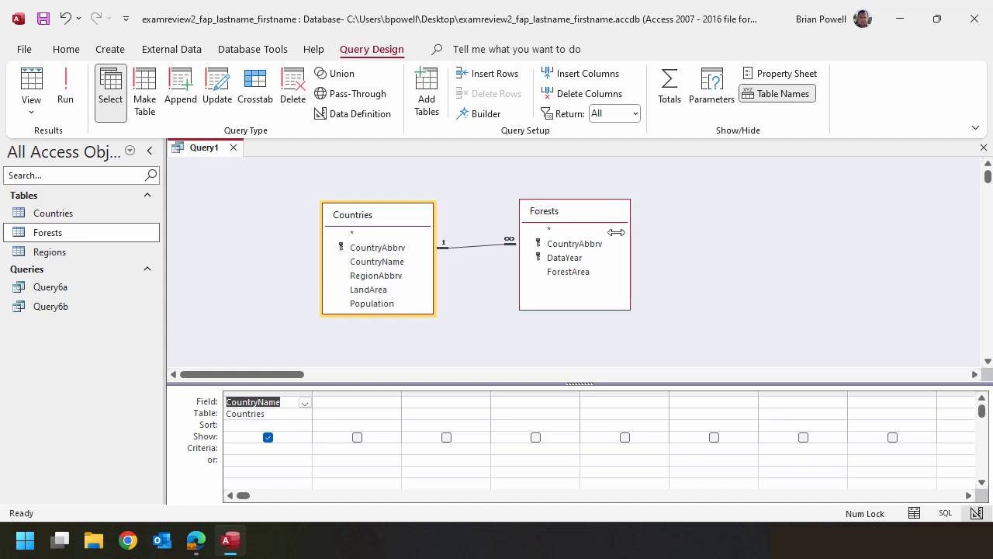
{"action": "double_click", "coordinate": [593, 271]}
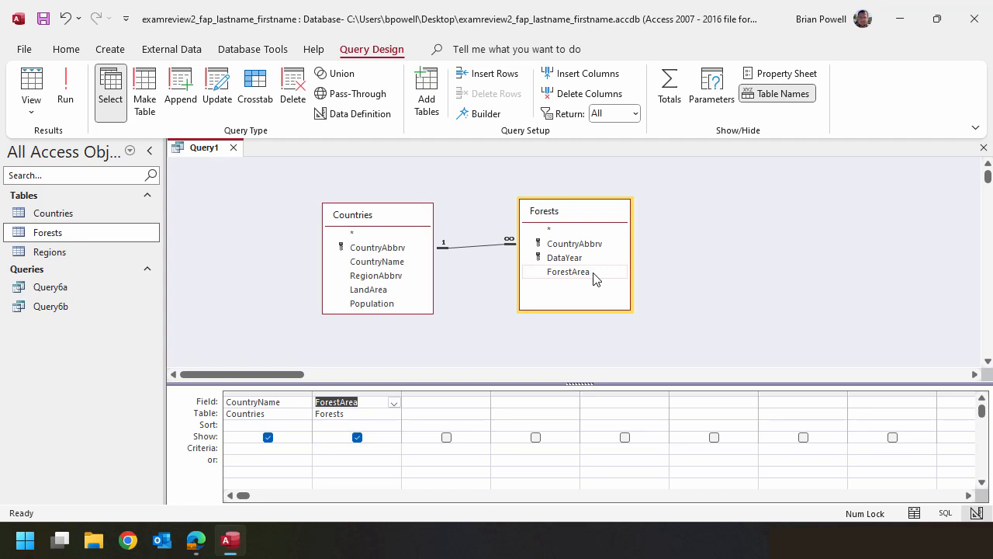
{"action": "left_click", "coordinate": [671, 90]}
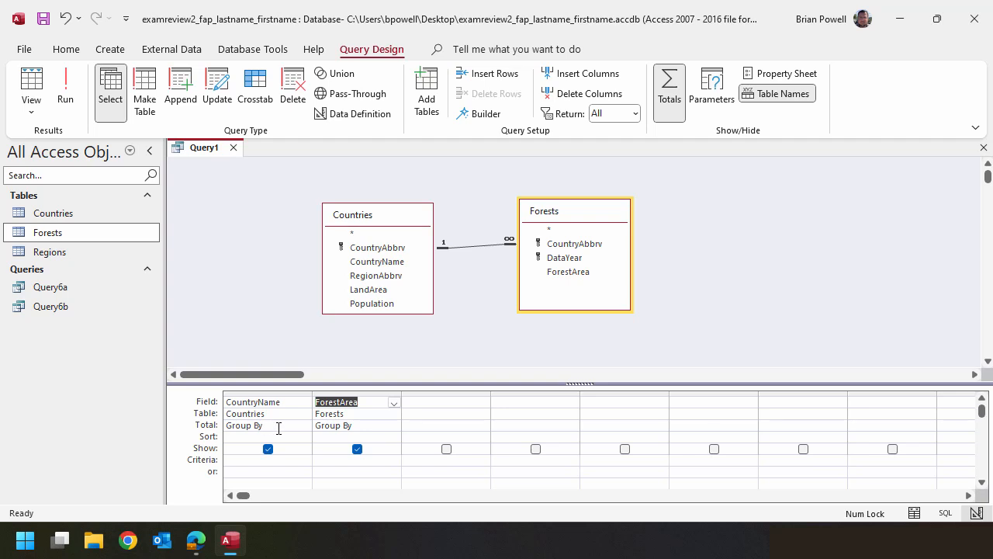
{"action": "left_click", "coordinate": [394, 426]}
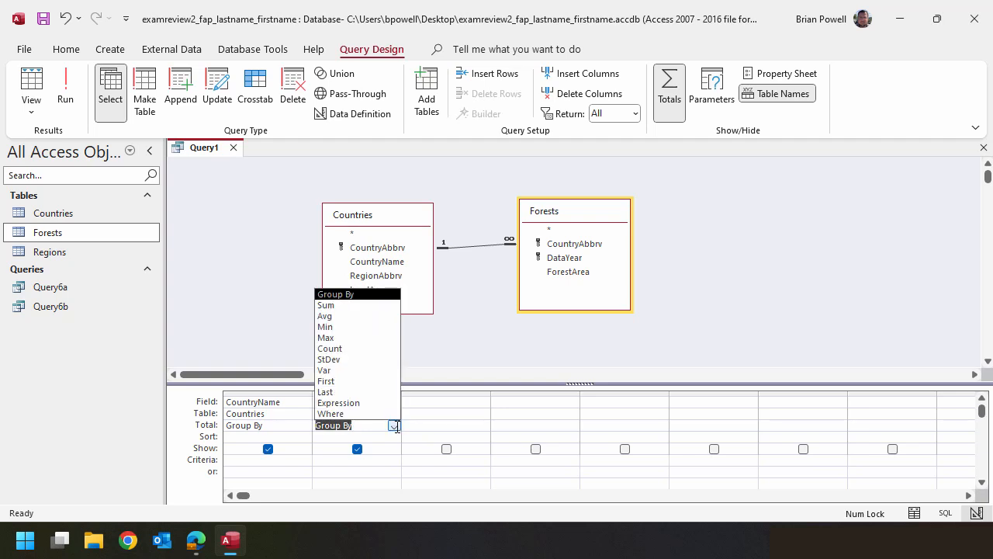
{"action": "left_click", "coordinate": [342, 317]}
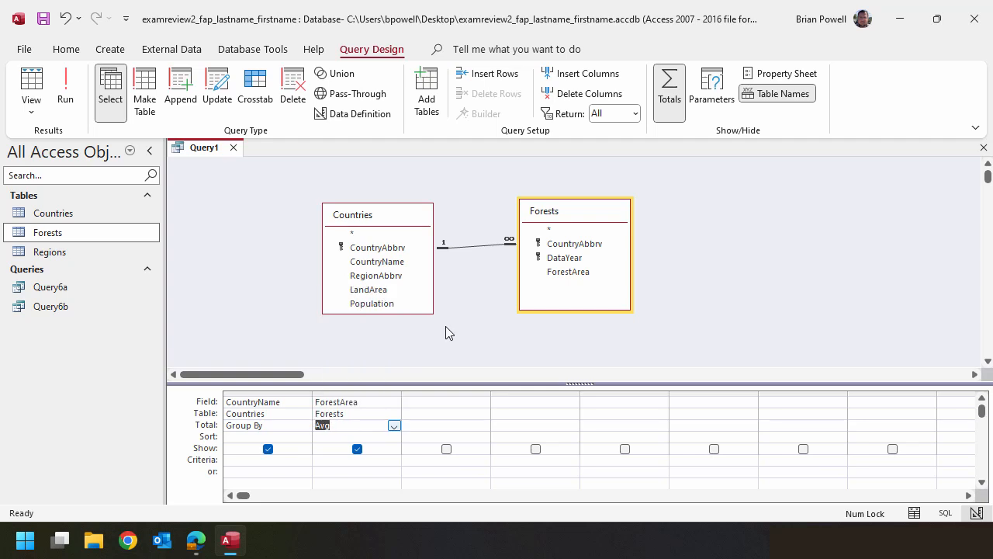
{"action": "left_click", "coordinate": [528, 340]}
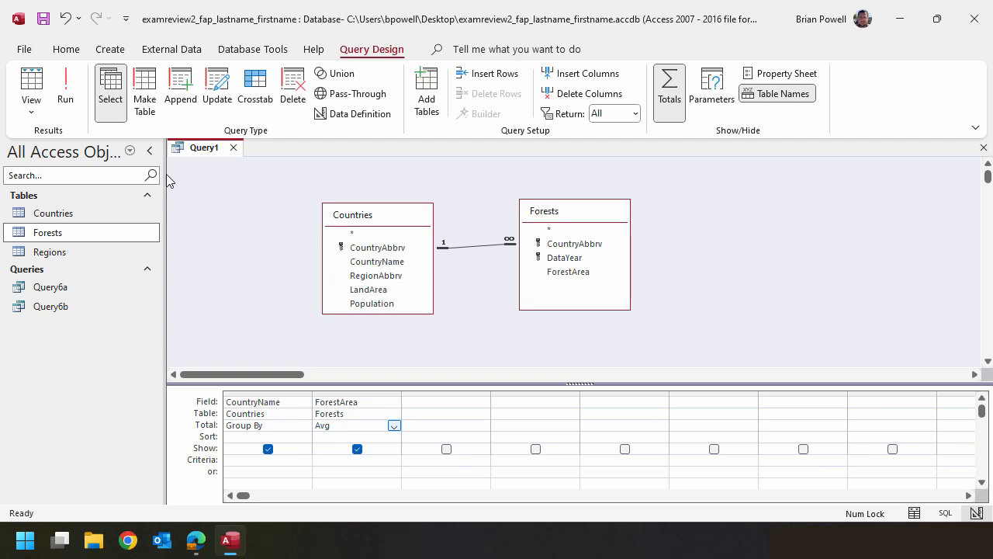
- Run the totals query and fit the CountryName and average forest area columns to their contents
{"action": "left_click", "coordinate": [65, 101]}
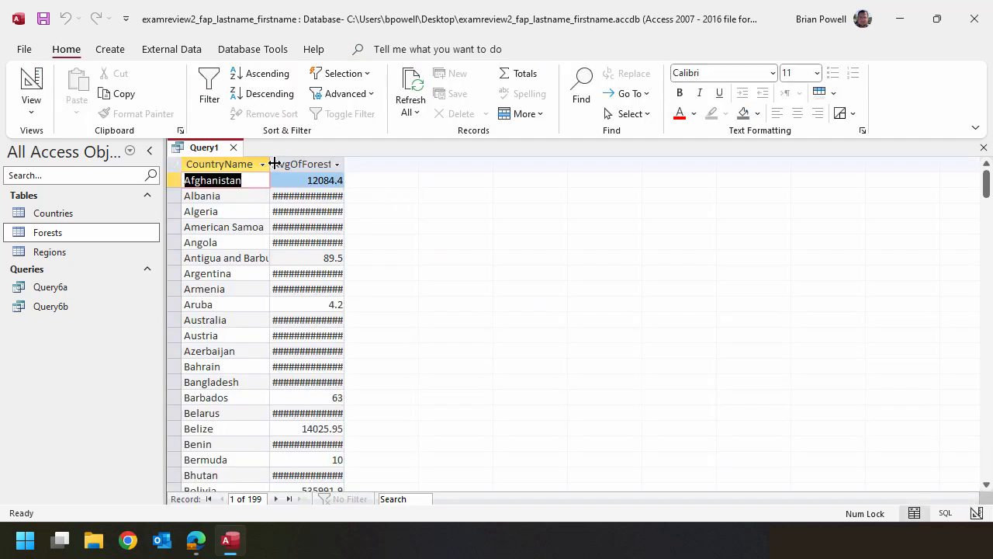
{"action": "double_click", "coordinate": [273, 164]}
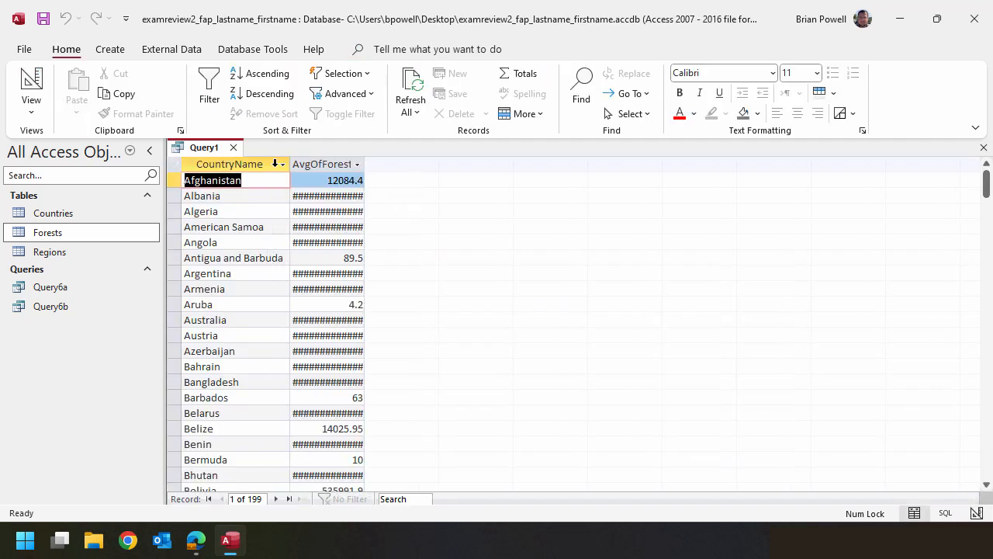
{"action": "double_click", "coordinate": [370, 160]}
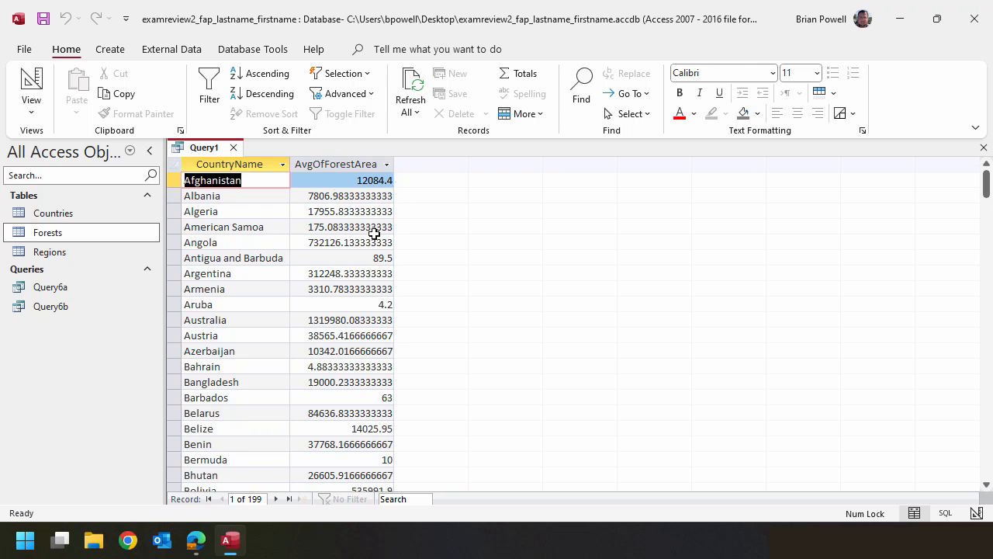
- Return to Design View and format the averaged ForestArea field as Standard with 0 decimal places
{"action": "left_click", "coordinate": [35, 81]}
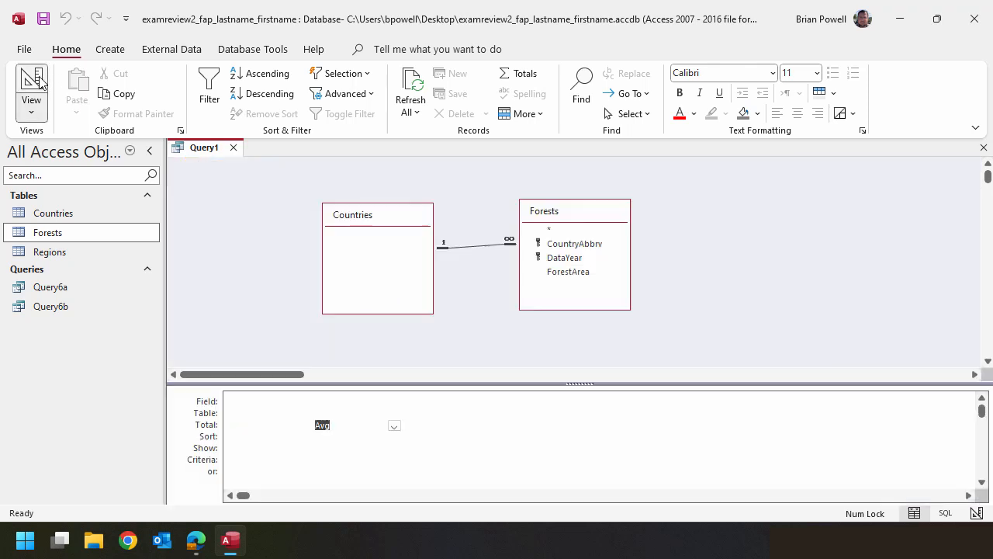
{"action": "right_click", "coordinate": [367, 424]}
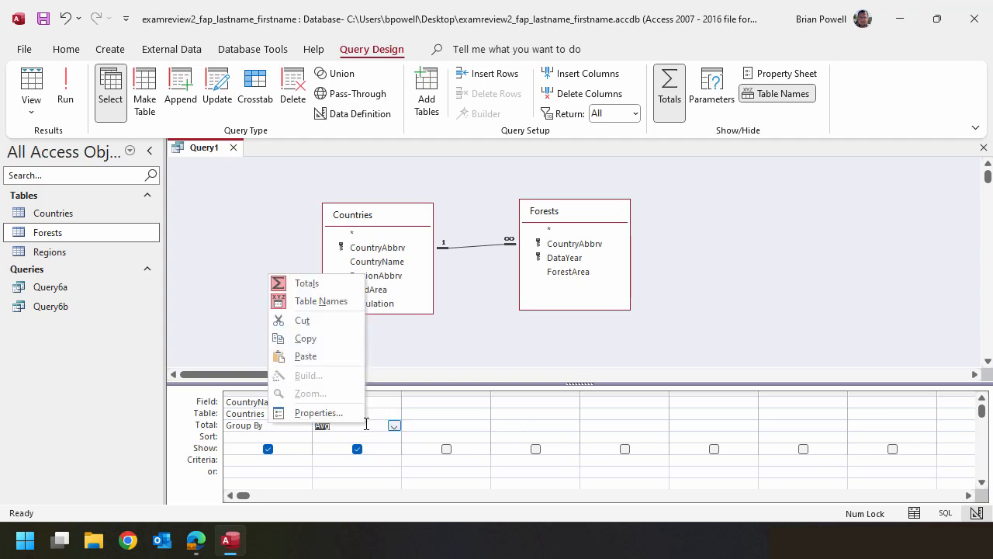
{"action": "left_click", "coordinate": [334, 414]}
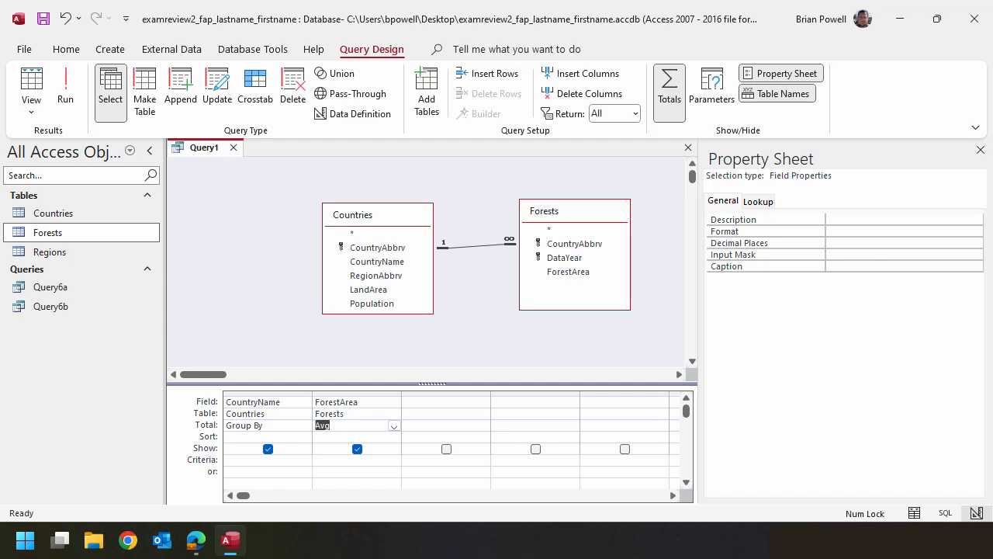
{"action": "left_click", "coordinate": [966, 231]}
{"action": "left_click", "coordinate": [976, 232]}
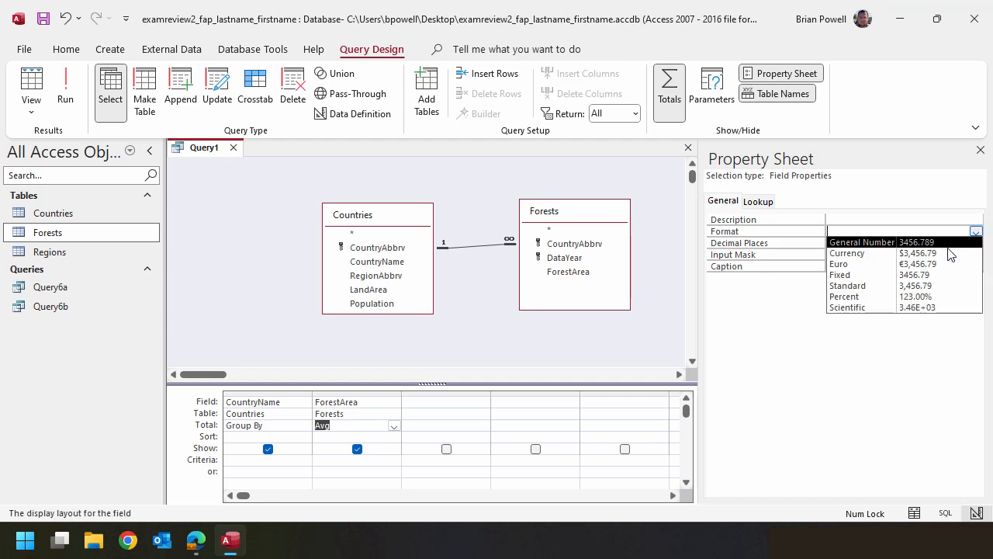
{"action": "left_click", "coordinate": [951, 283]}
{"action": "left_click", "coordinate": [937, 243]}
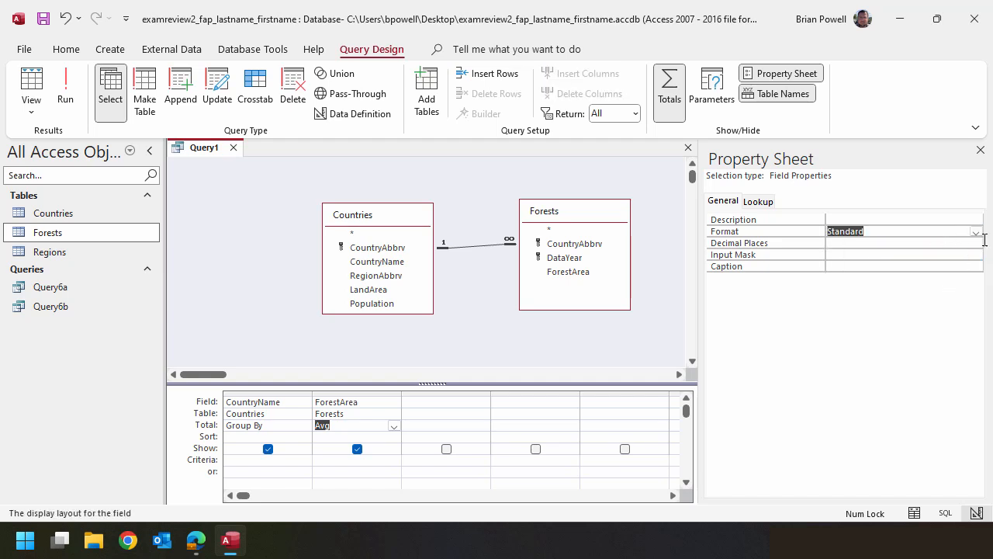
{"action": "left_click", "coordinate": [976, 243]}
{"action": "left_click", "coordinate": [916, 259]}
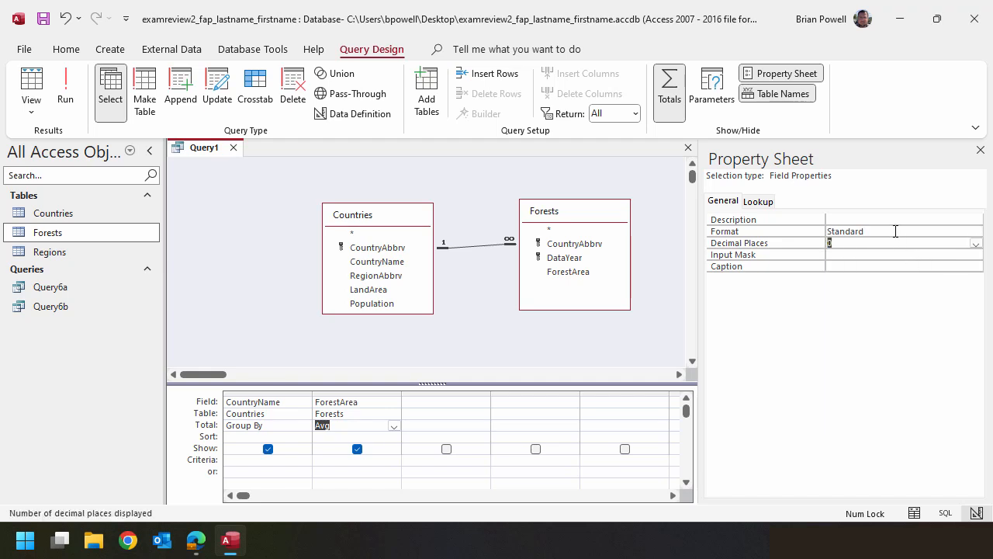
{"action": "left_click", "coordinate": [895, 232]}
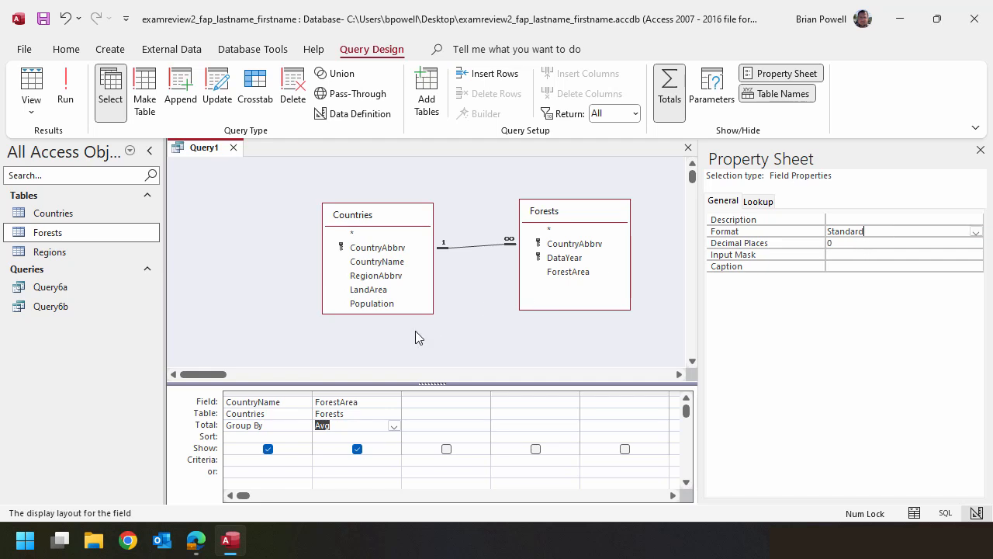
- Sort the query by CountryName in ascending order and run it
{"action": "left_click", "coordinate": [305, 437]}
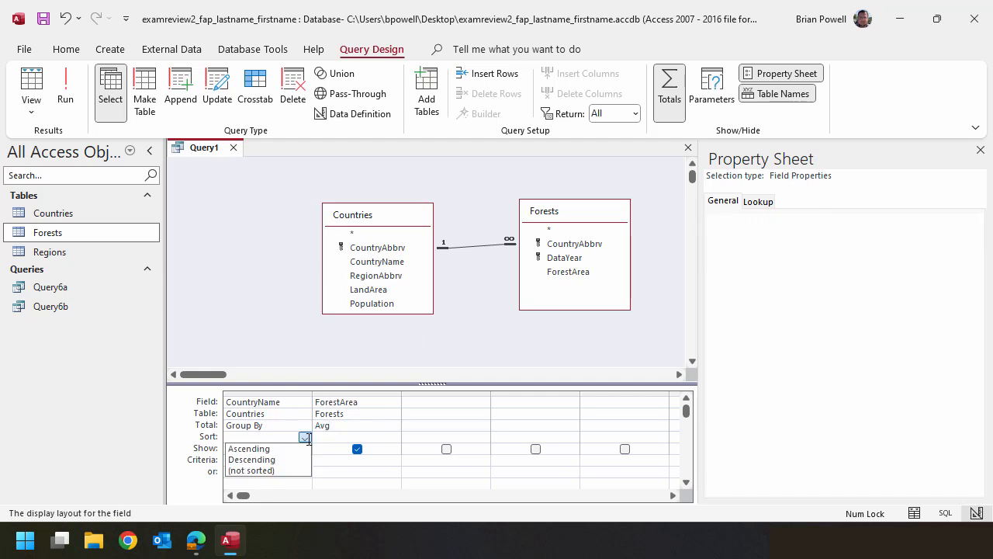
{"action": "left_click", "coordinate": [295, 448]}
{"action": "left_click", "coordinate": [273, 324]}
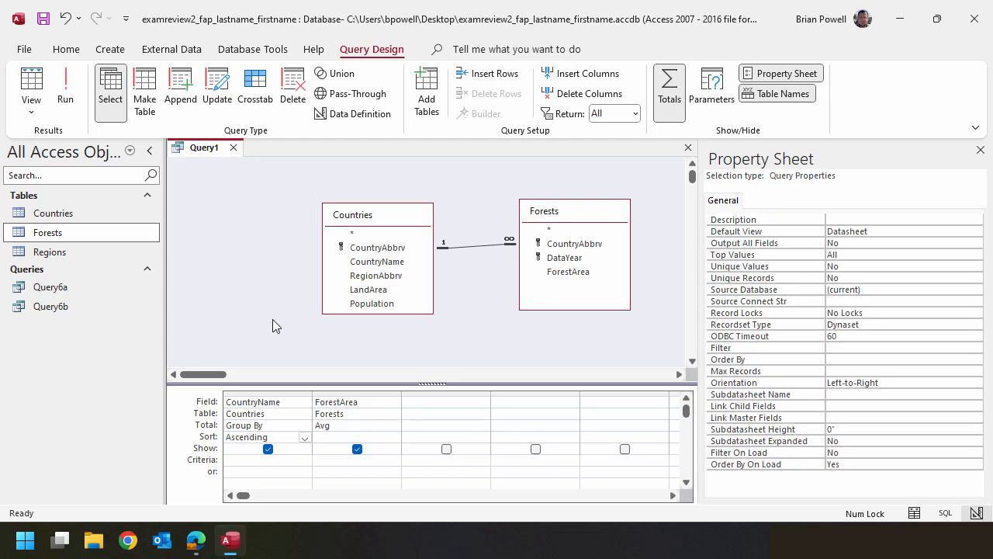
{"action": "left_click", "coordinate": [65, 90]}
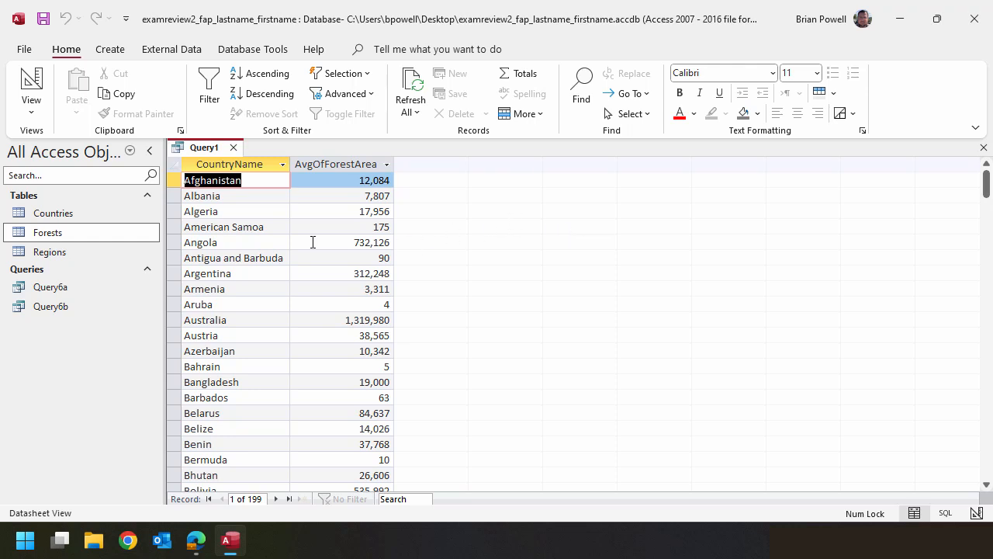
- Widen the CountryName results column to fit longer names and review the average forest areas through the last country
{"action": "scroll", "coordinate": [313, 243], "scroll_direction": "down", "scroll_amount": 6}
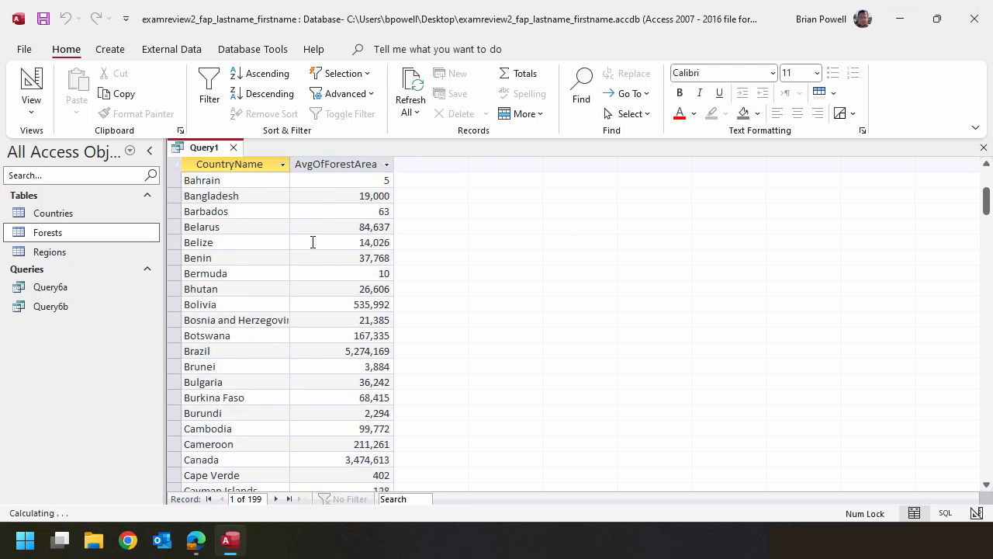
{"action": "double_click", "coordinate": [290, 164]}
{"action": "scroll", "coordinate": [388, 333], "scroll_direction": "down", "scroll_amount": 11}
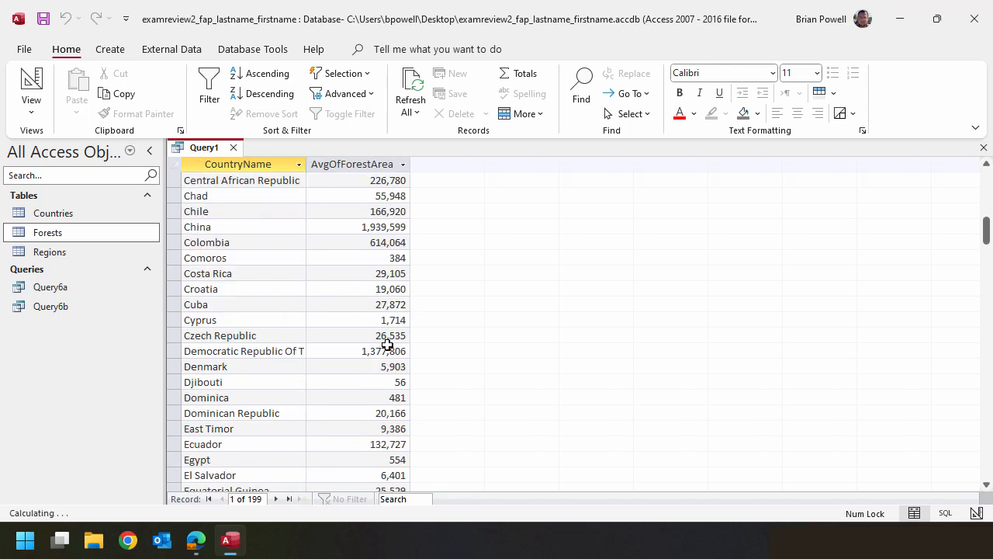
{"action": "scroll", "coordinate": [390, 329], "scroll_direction": "down", "scroll_amount": 20}
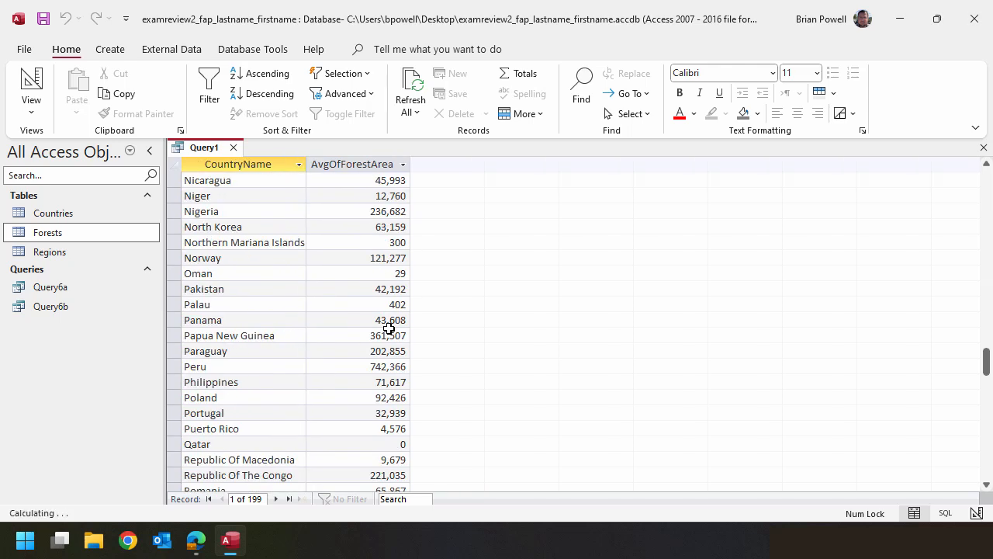
{"action": "scroll", "coordinate": [390, 328], "scroll_direction": "down", "scroll_amount": 16}
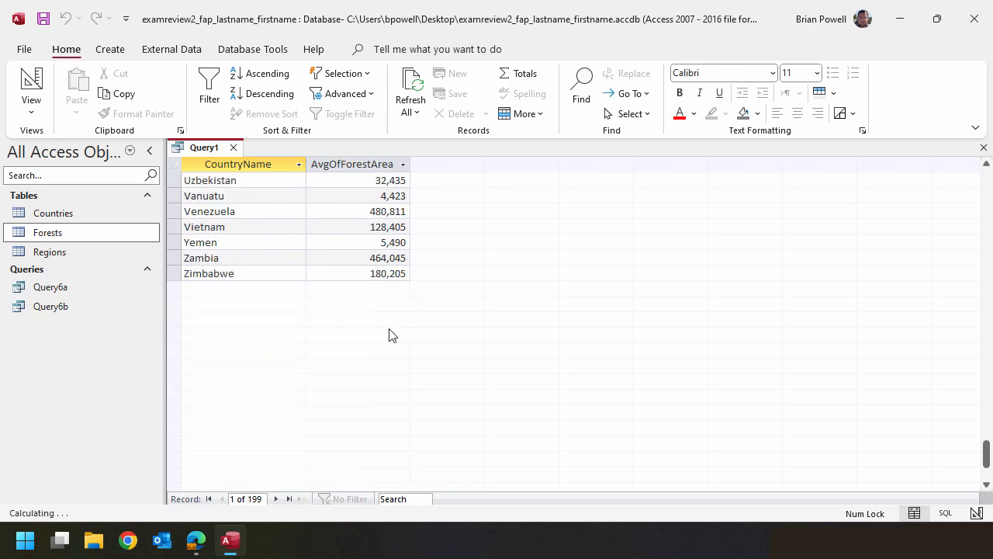
{"action": "scroll", "coordinate": [390, 334], "scroll_direction": "up", "scroll_amount": 5}
{"action": "scroll", "coordinate": [293, 410], "scroll_direction": "up", "scroll_amount": 17}
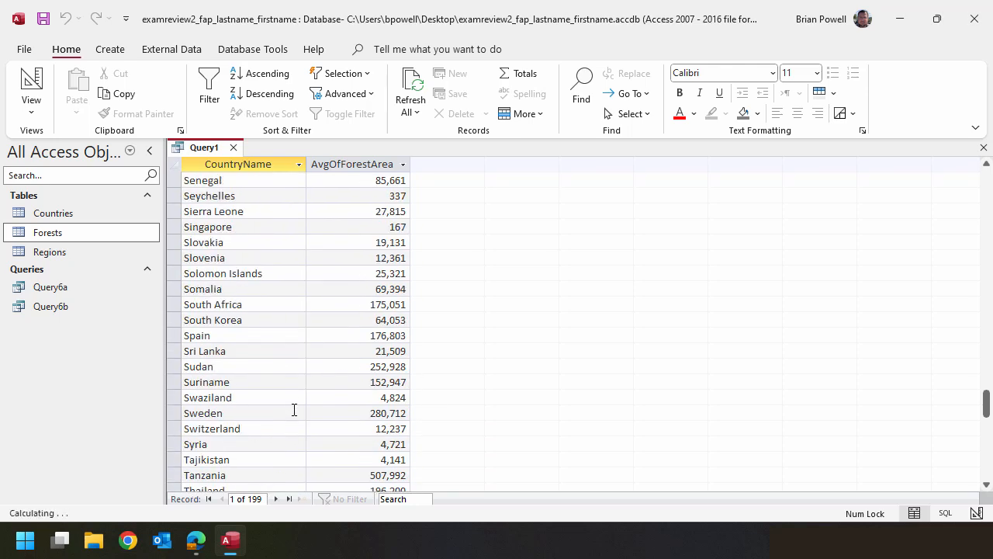
- Save the average forest area query as Query6c and close it
{"action": "scroll", "coordinate": [294, 410], "scroll_direction": "up", "scroll_amount": 20}
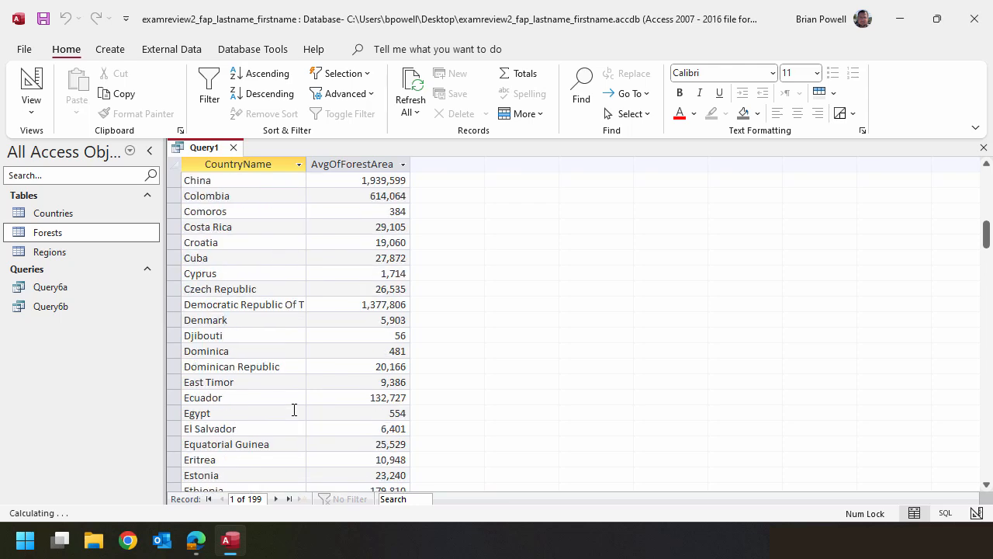
{"action": "scroll", "coordinate": [294, 410], "scroll_direction": "up", "scroll_amount": 6}
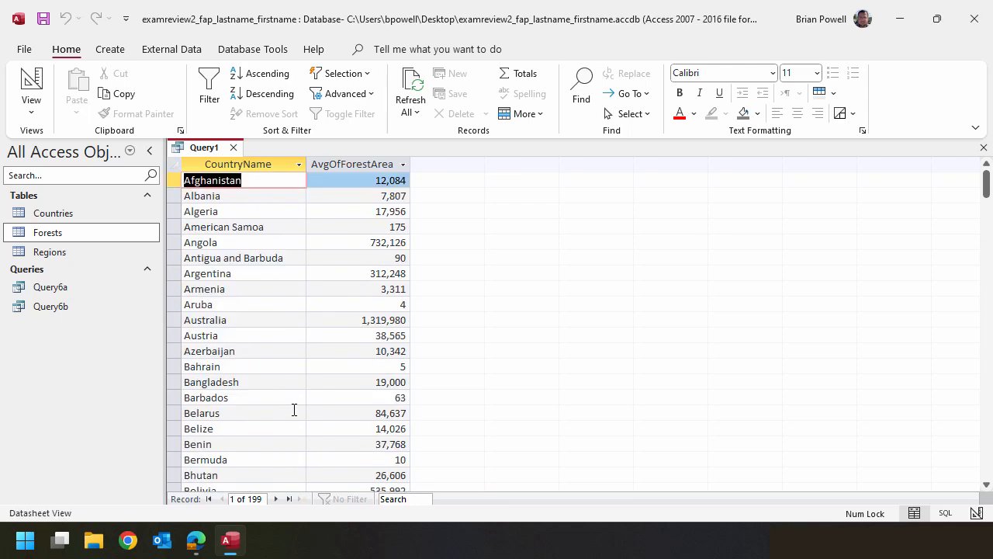
{"action": "left_click", "coordinate": [44, 18]}
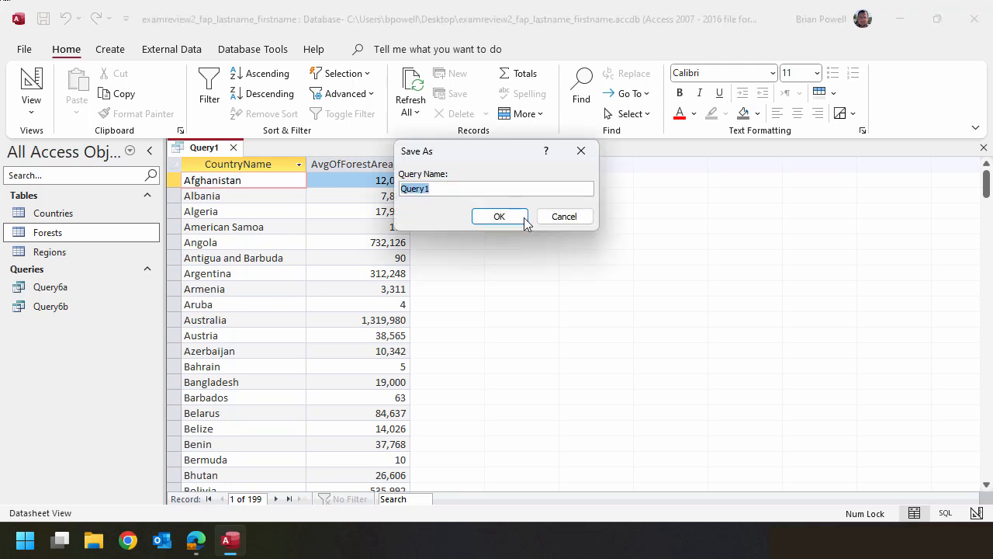
{"action": "left_click", "coordinate": [465, 190]}
{"action": "key", "text": "BackSpace"}
{"action": "type", "text": "6c"}
{"action": "key", "text": "Return"}
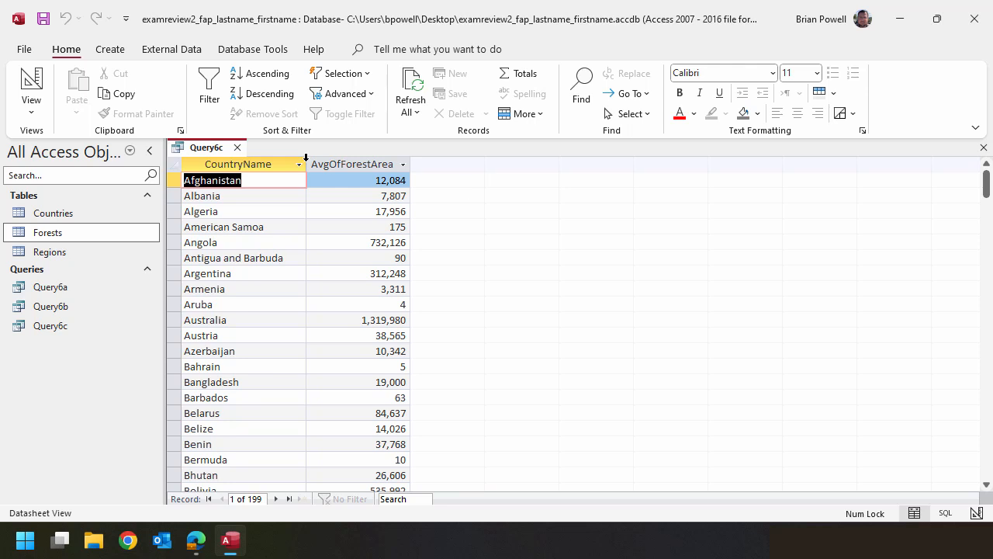
{"action": "left_click", "coordinate": [237, 148]}
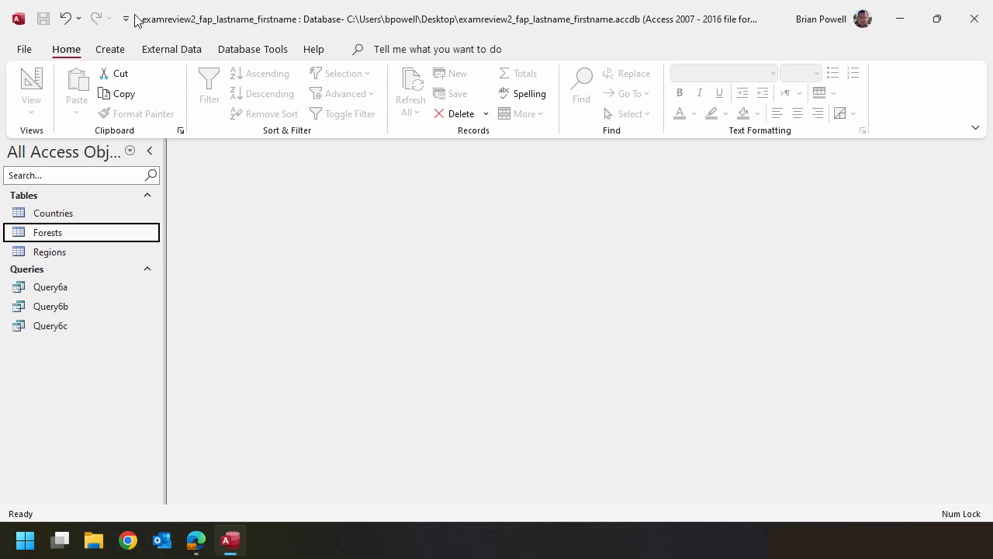
- Create a new query in Design View, add the Regions table and include its RegionName field
{"action": "left_click", "coordinate": [109, 49]}
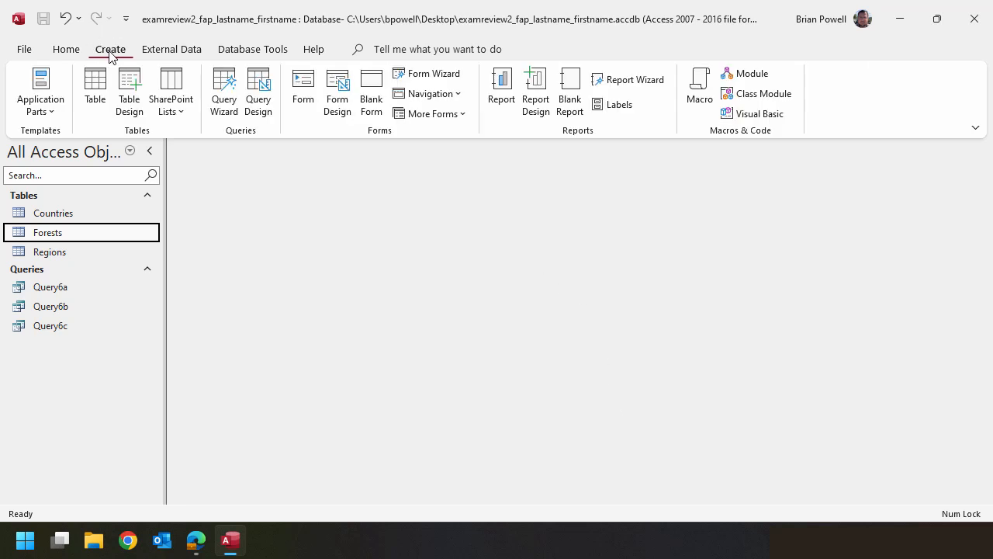
{"action": "left_click", "coordinate": [258, 101]}
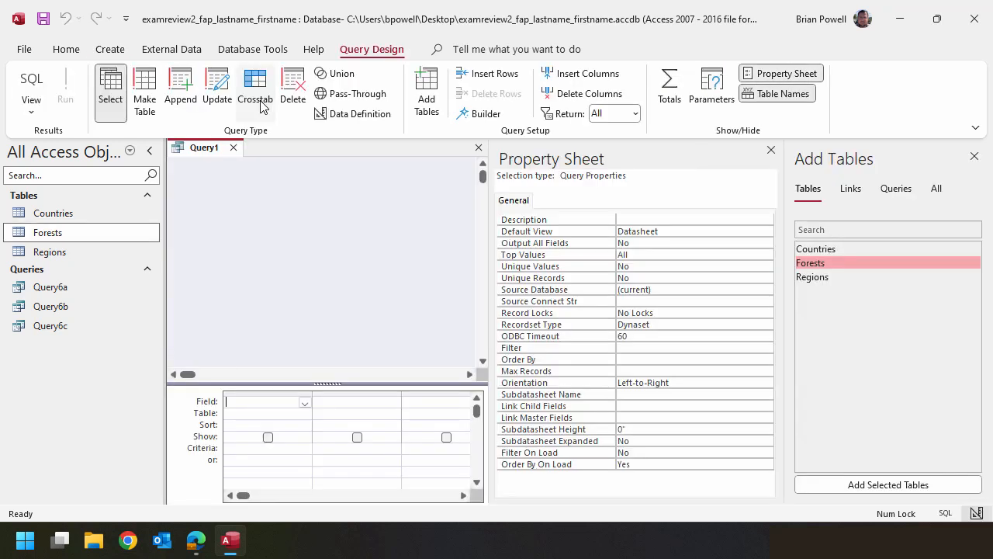
{"action": "left_click", "coordinate": [770, 149]}
{"action": "left_click", "coordinate": [975, 158]}
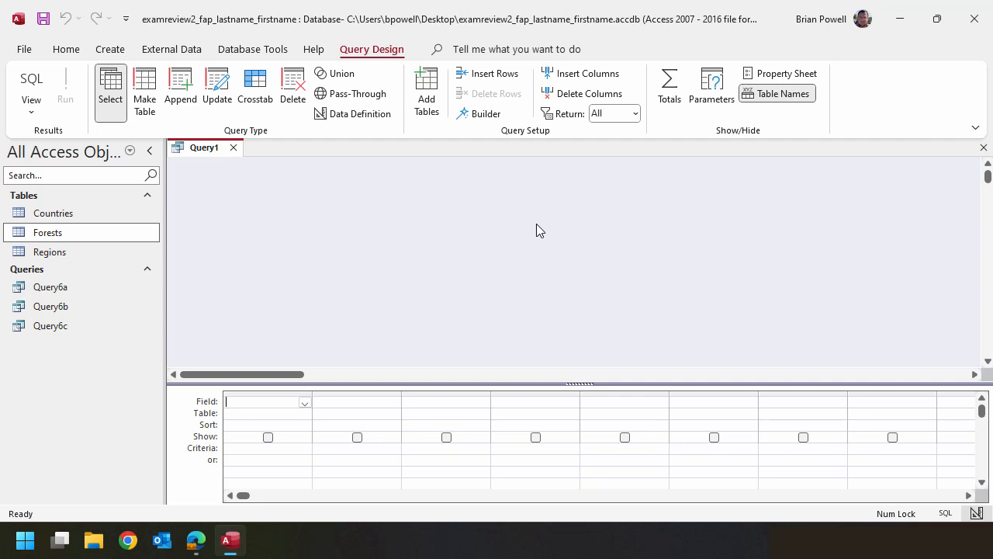
{"action": "left_click_drag", "start_coordinate": [62, 258], "coordinate": [346, 209]}
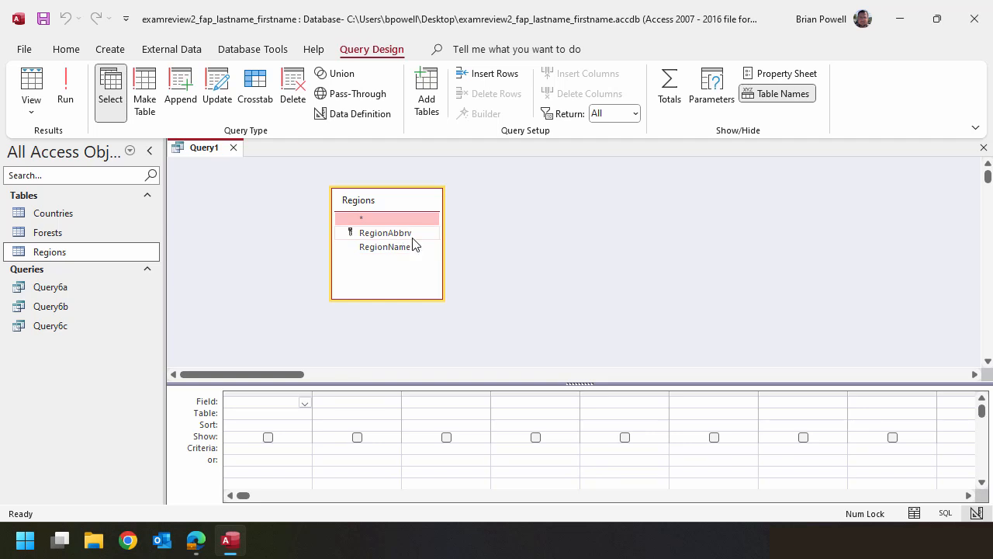
{"action": "double_click", "coordinate": [385, 247]}
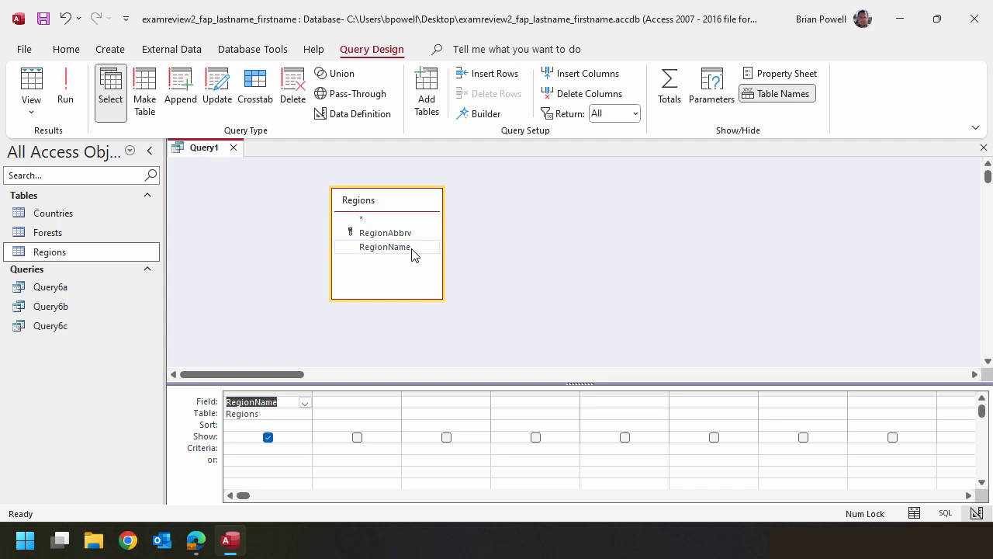
- Add the Forests and Countries tables and include the ForestArea, LandArea and CountryAbbrv (from Countries) fields in the query
{"action": "left_click_drag", "start_coordinate": [81, 233], "coordinate": [654, 212]}
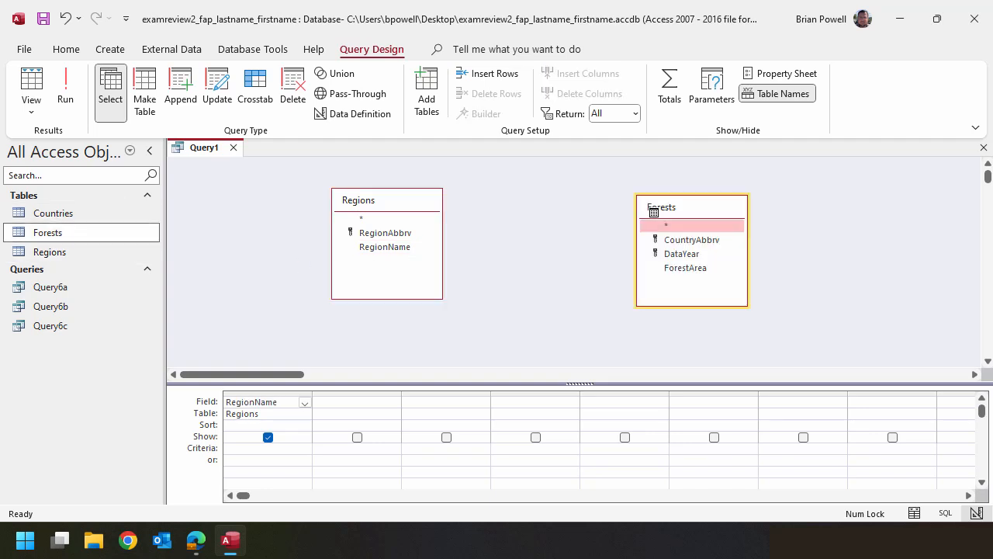
{"action": "double_click", "coordinate": [706, 269]}
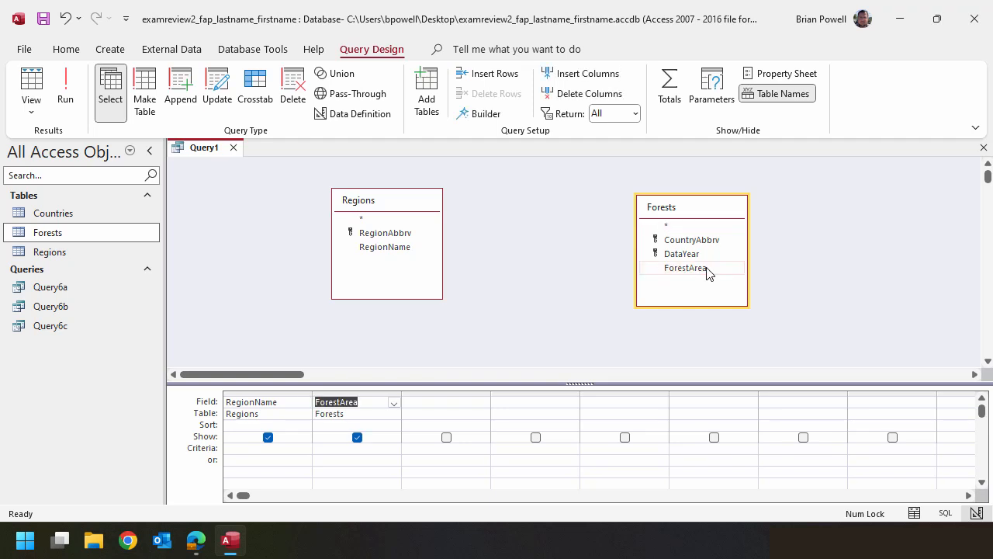
{"action": "left_click", "coordinate": [94, 214]}
{"action": "left_click_drag", "start_coordinate": [62, 215], "coordinate": [510, 226]}
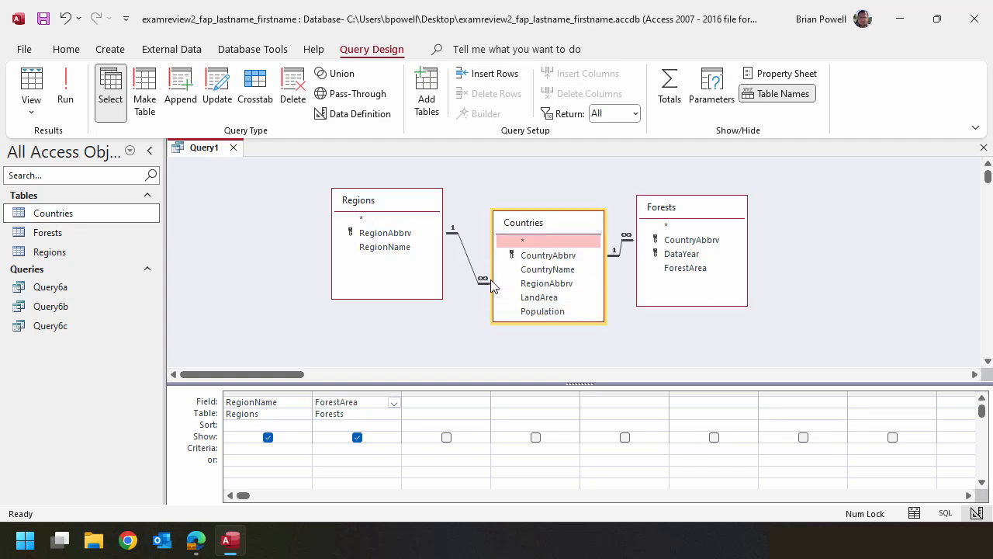
{"action": "left_click", "coordinate": [565, 299]}
{"action": "double_click", "coordinate": [565, 298]}
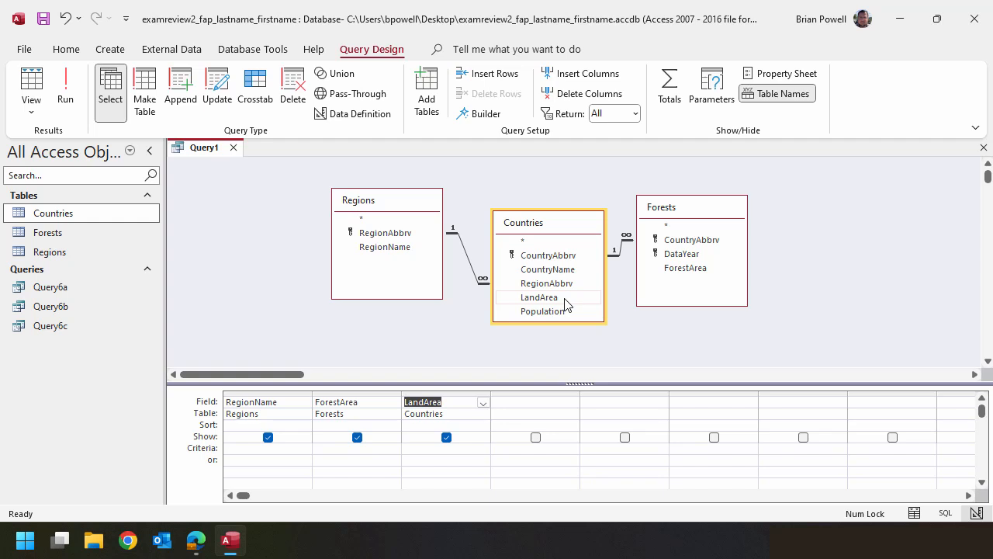
{"action": "double_click", "coordinate": [564, 255]}
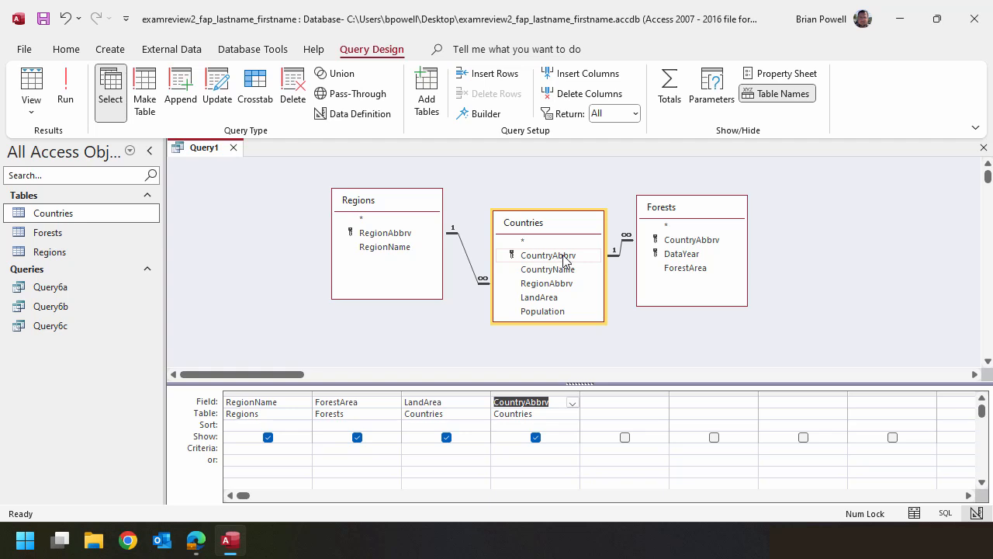
- Turn on totals, using Sum for ForestArea and LandArea and Count for CountryAbbrv
{"action": "left_click", "coordinate": [673, 99]}
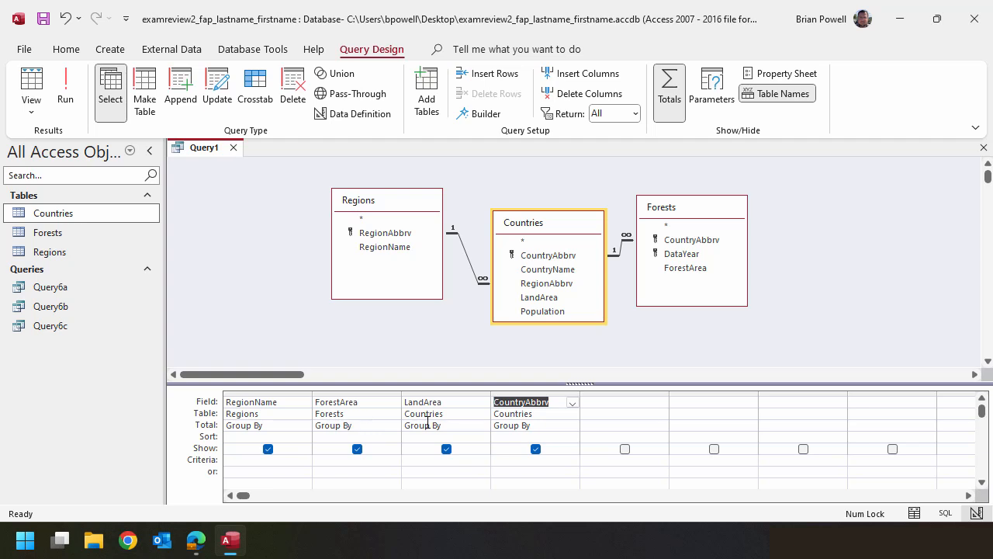
{"action": "left_click", "coordinate": [388, 425]}
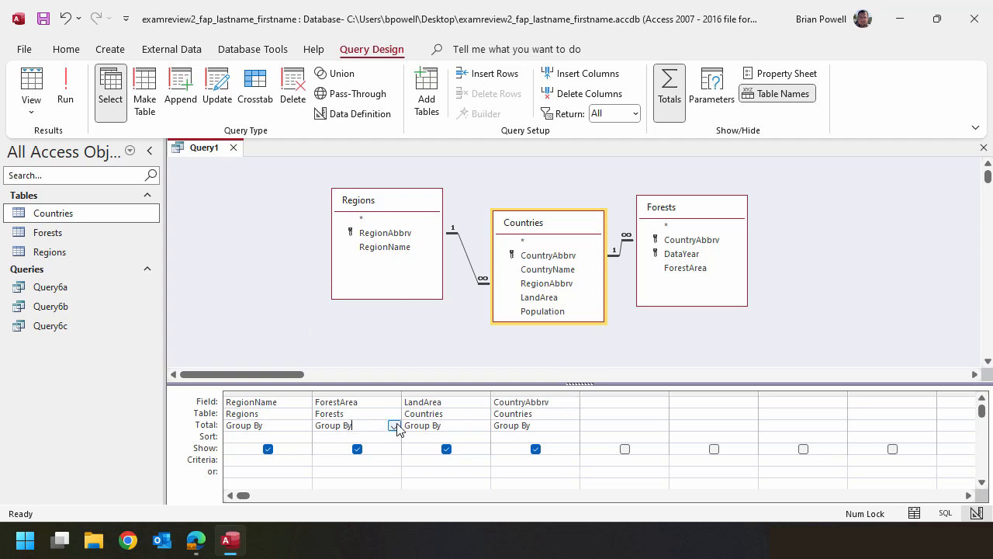
{"action": "left_click", "coordinate": [394, 426]}
{"action": "left_click", "coordinate": [354, 305]}
{"action": "left_click", "coordinate": [483, 425]}
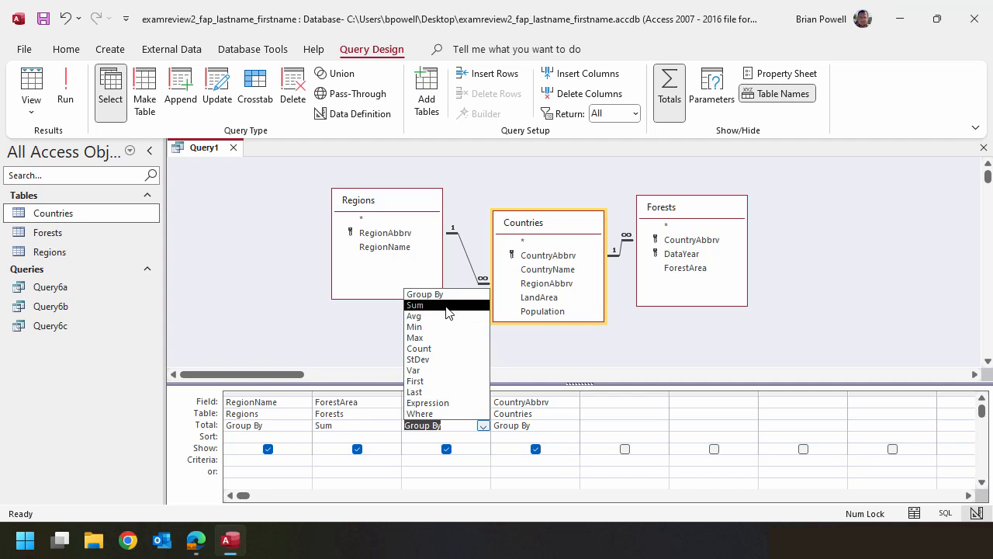
{"action": "left_click", "coordinate": [446, 305]}
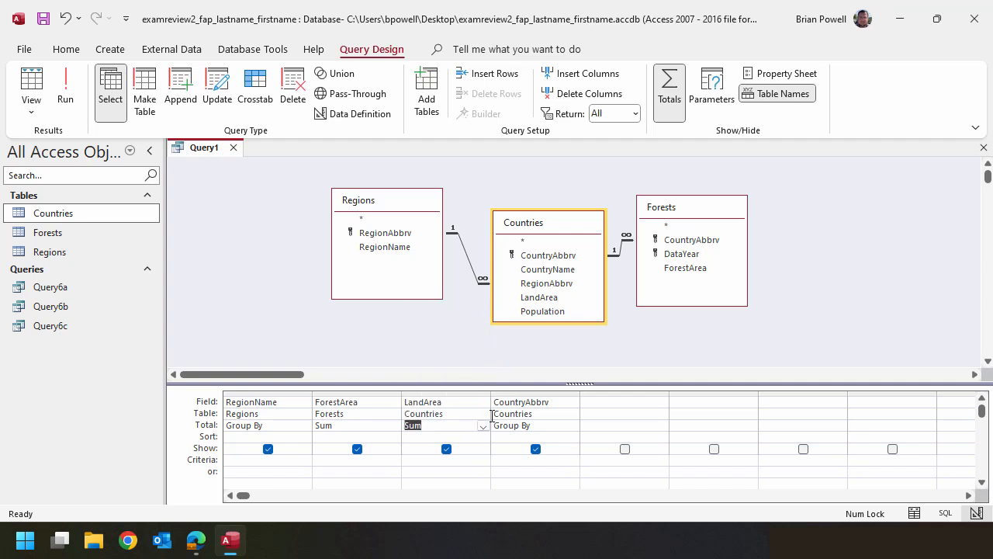
{"action": "left_click", "coordinate": [576, 426]}
{"action": "left_click", "coordinate": [527, 354]}
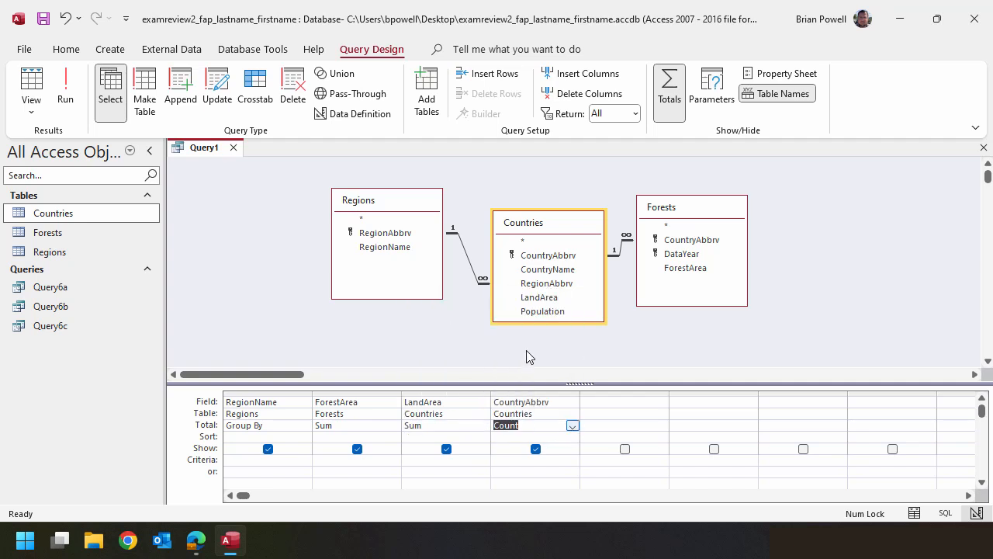
{"action": "left_click", "coordinate": [526, 350]}
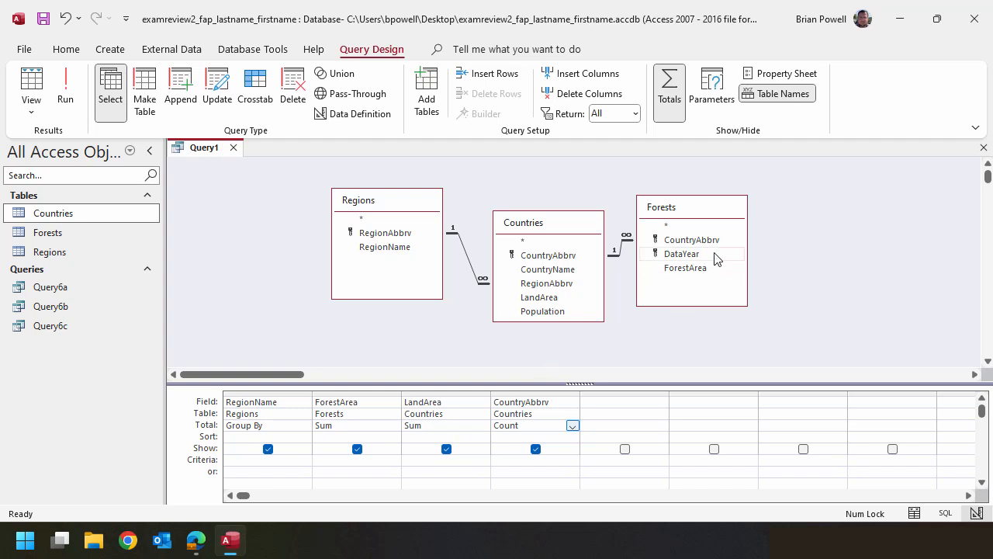
- Add the DataYear field from Forests as a hidden Where condition with the criterion 2020
{"action": "double_click", "coordinate": [681, 254]}
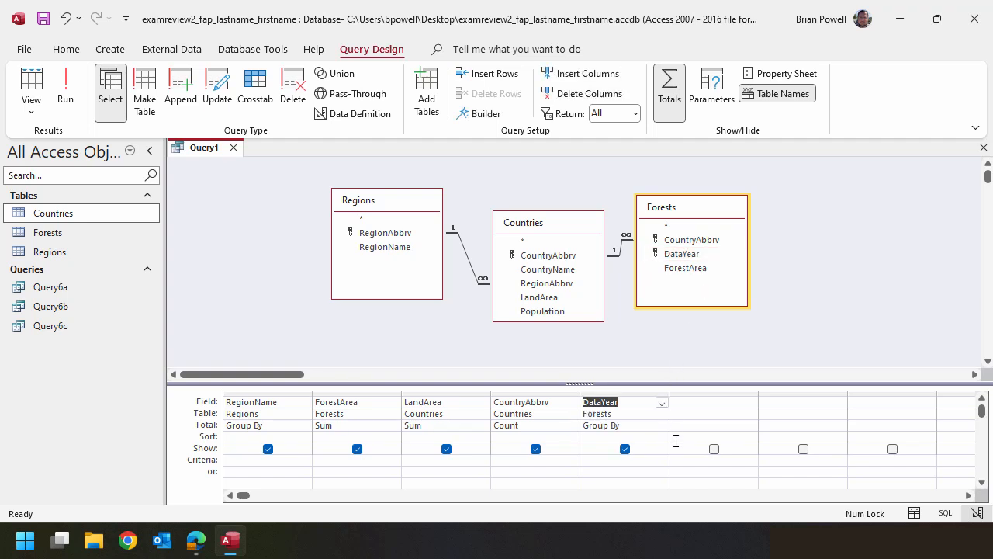
{"action": "left_click", "coordinate": [625, 449]}
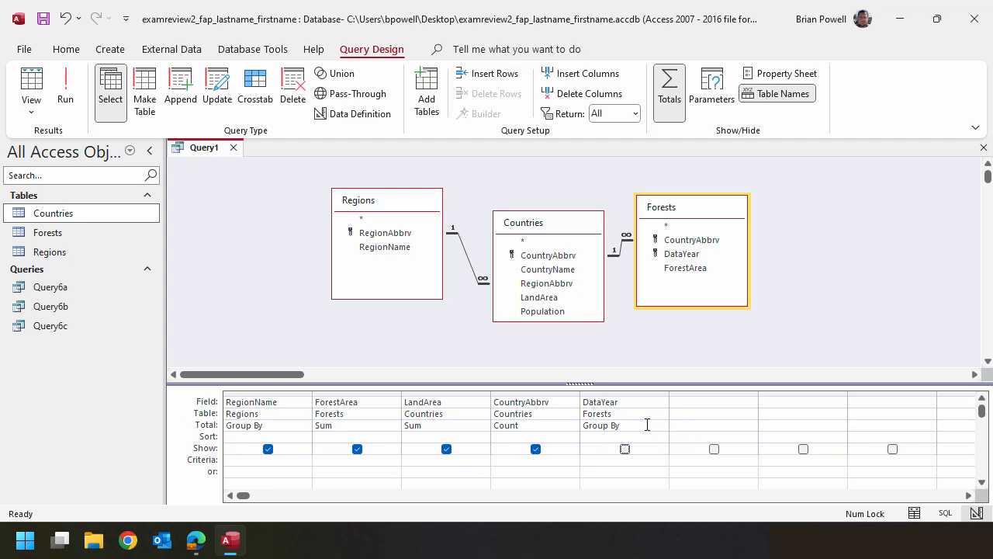
{"action": "left_click", "coordinate": [647, 424]}
{"action": "left_click", "coordinate": [660, 426]}
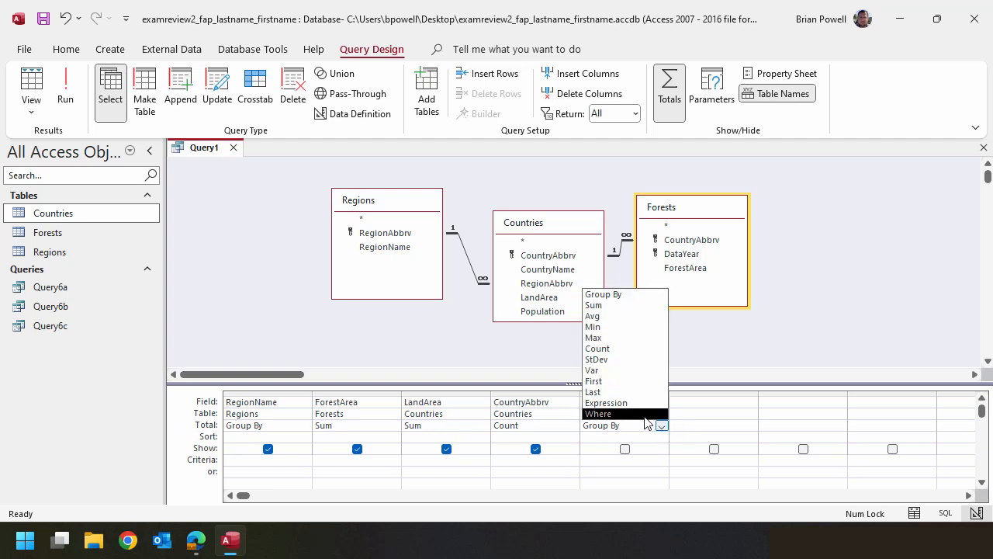
{"action": "left_click", "coordinate": [621, 414]}
{"action": "left_click", "coordinate": [618, 461]}
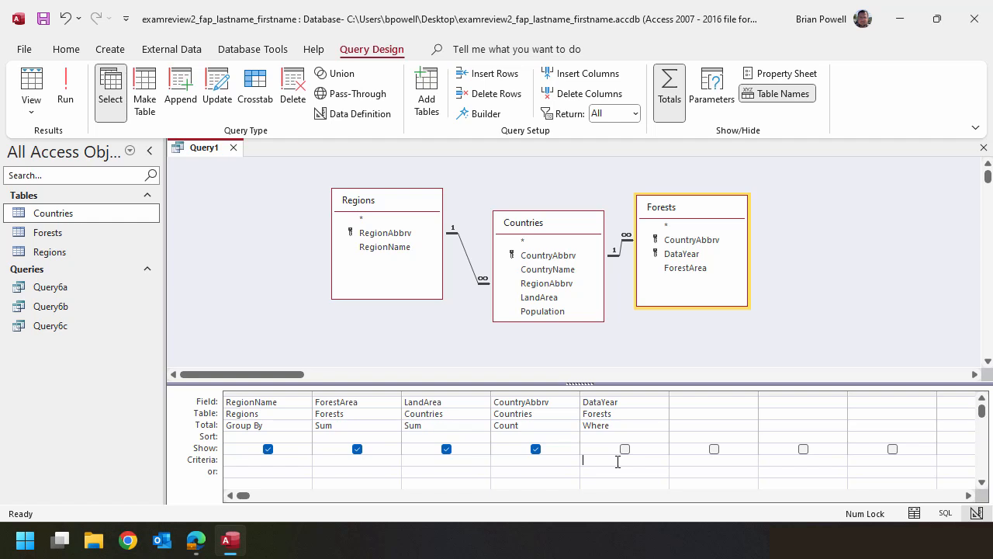
{"action": "type", "text": "2020"}
{"action": "left_click", "coordinate": [644, 438]}
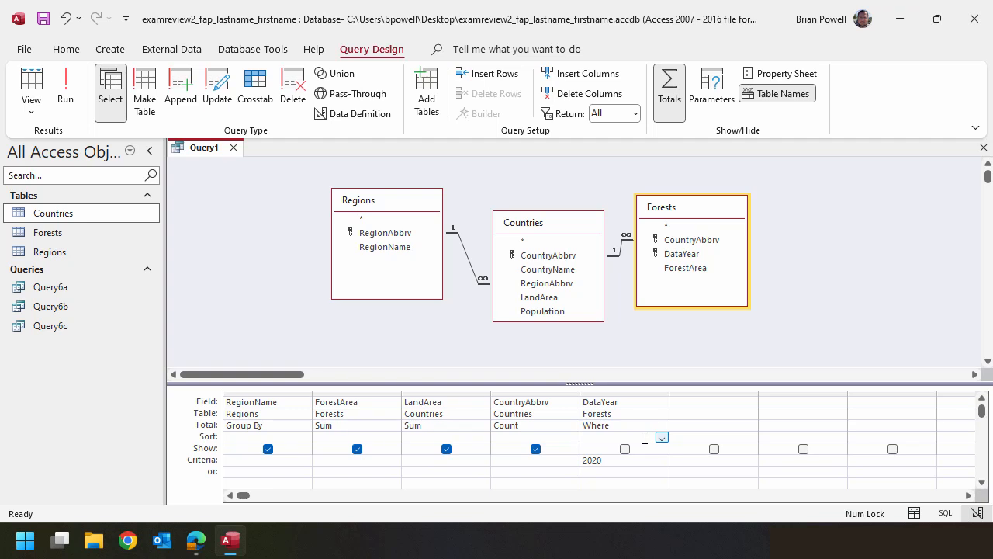
- Run the query and fit the region, forest area, land area and country count columns to their contents
{"action": "left_click", "coordinate": [67, 86]}
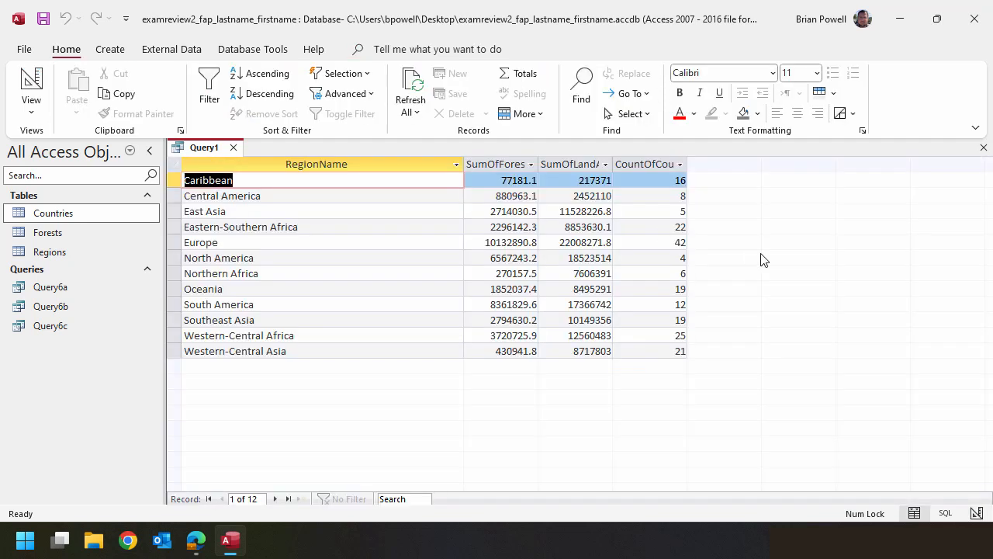
{"action": "double_click", "coordinate": [538, 164]}
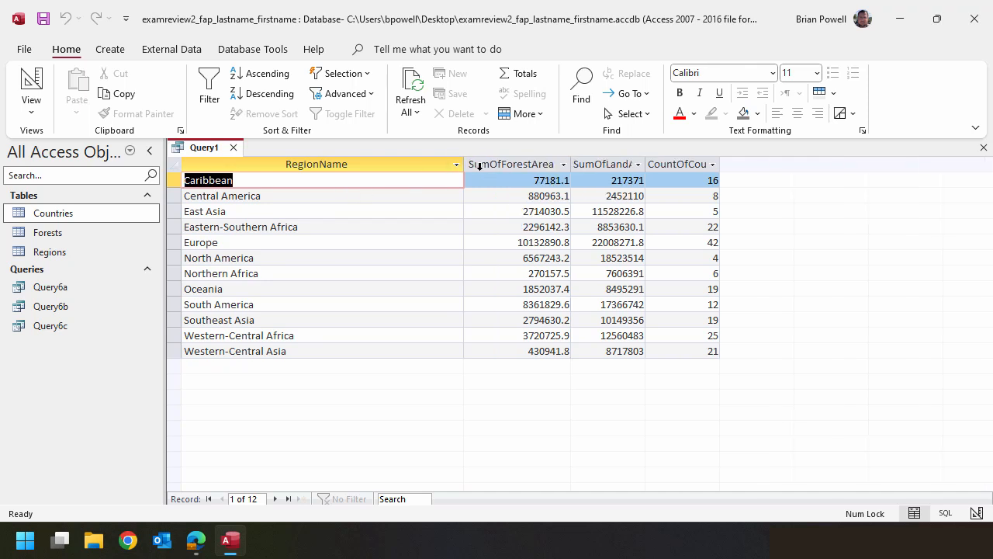
{"action": "double_click", "coordinate": [464, 164]}
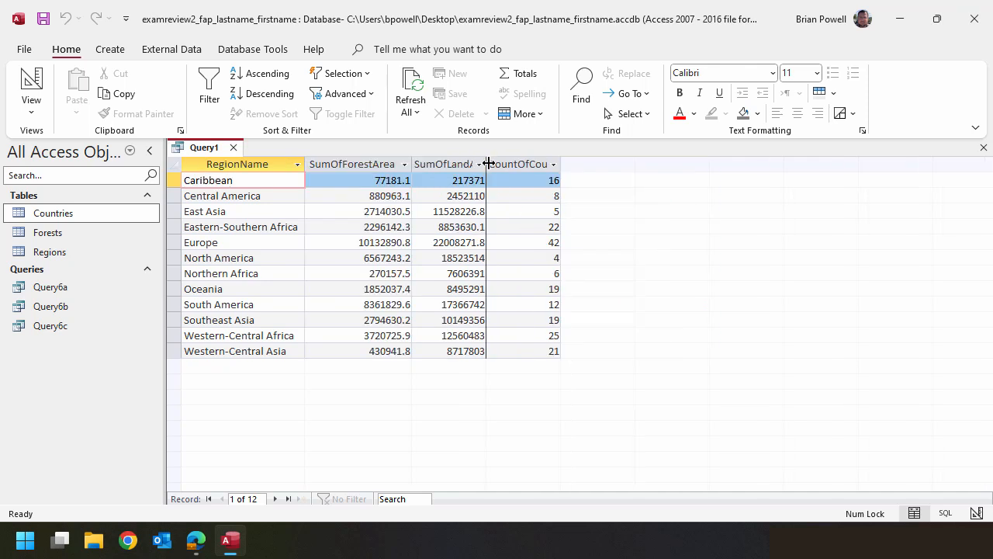
{"action": "double_click", "coordinate": [487, 164]}
{"action": "double_click", "coordinate": [587, 164]}
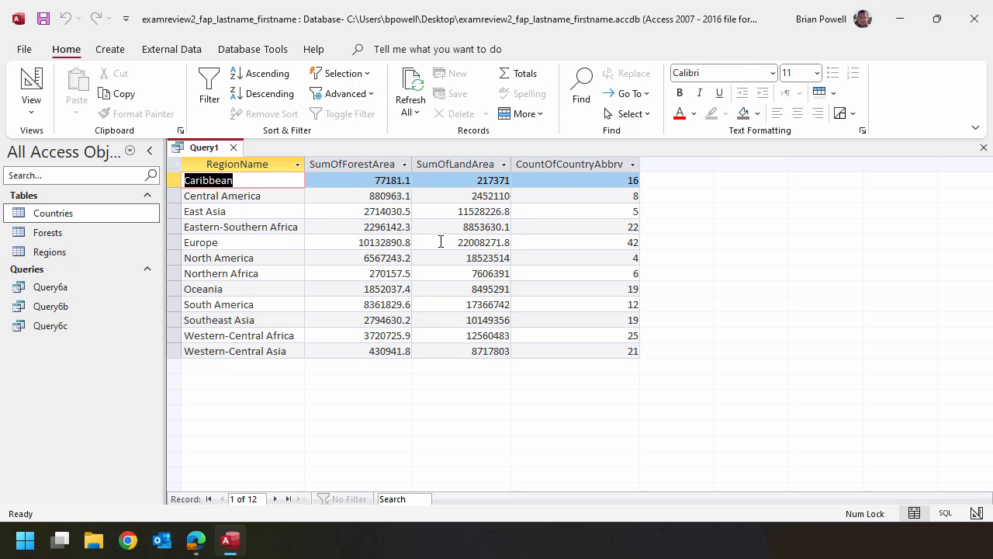
- Return to the query's design and format the ForestArea sum as Standard with 0 decimal places
{"action": "left_click", "coordinate": [31, 84]}
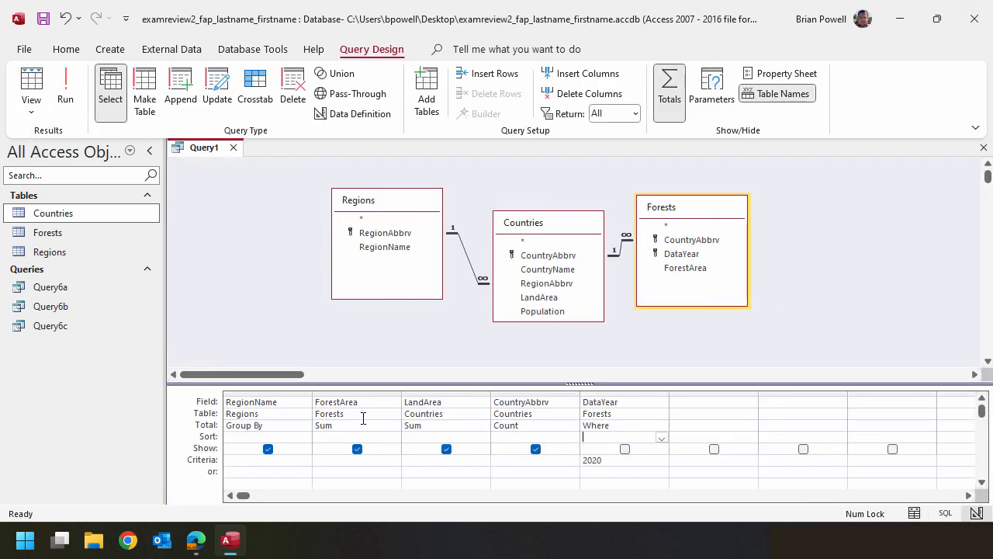
{"action": "left_click", "coordinate": [362, 425]}
{"action": "right_click", "coordinate": [362, 425]}
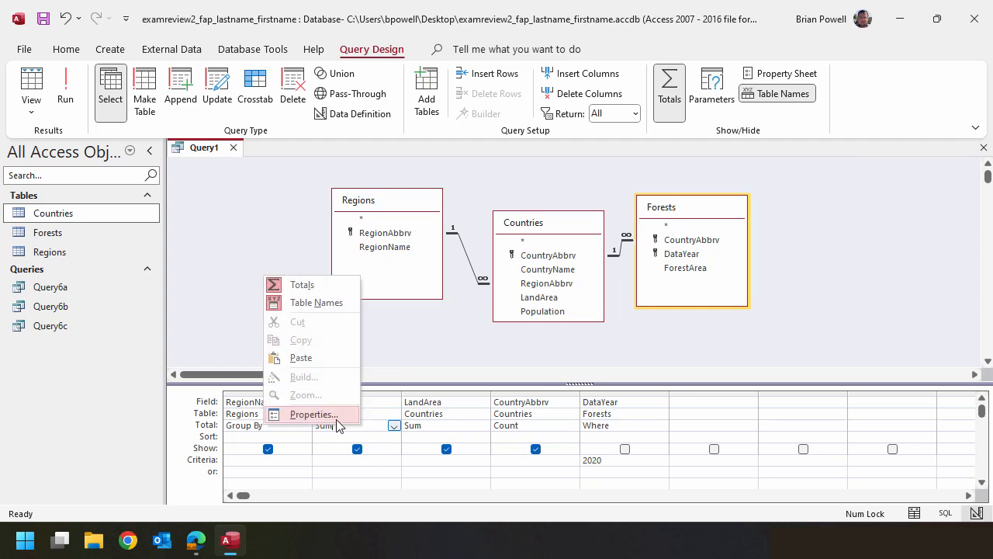
{"action": "left_click", "coordinate": [334, 415]}
{"action": "left_click", "coordinate": [936, 234]}
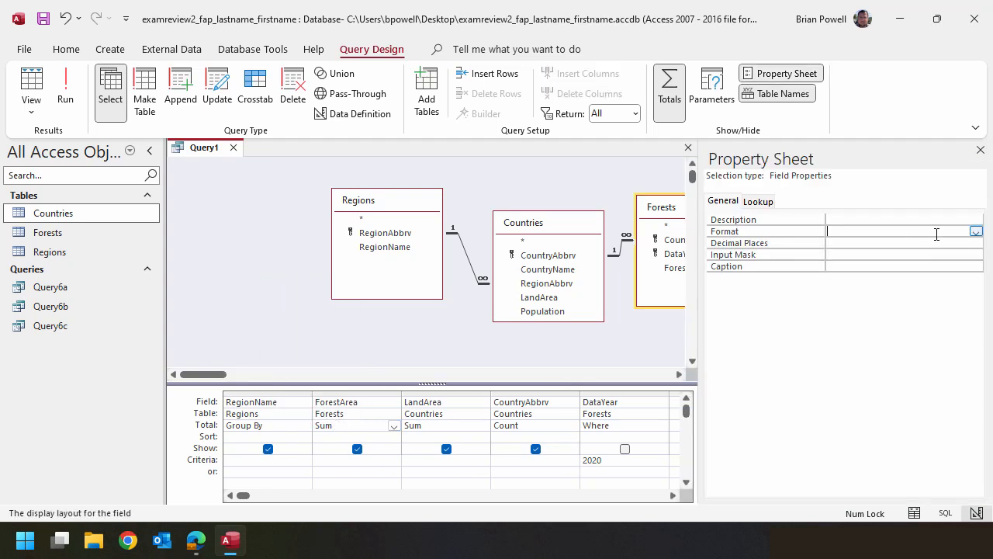
{"action": "left_click", "coordinate": [975, 232]}
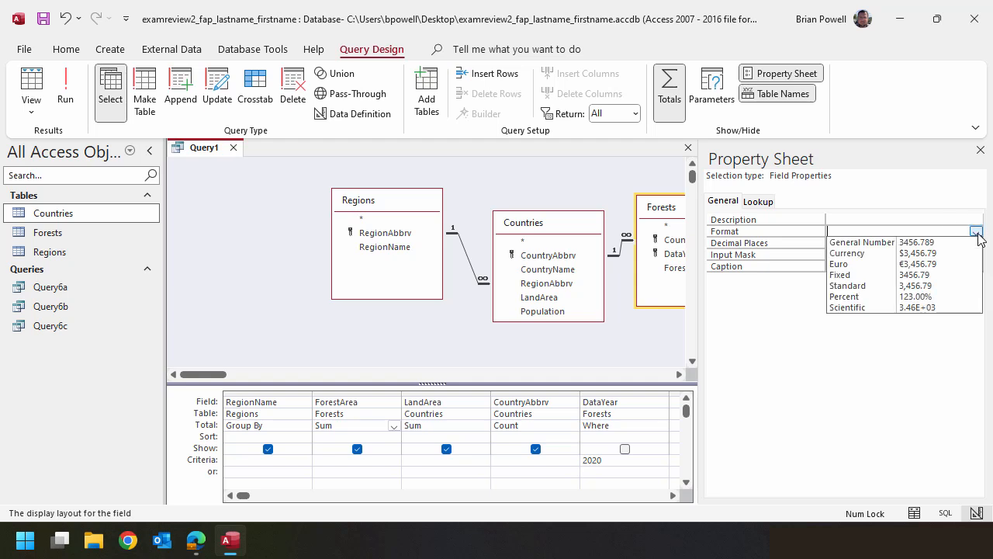
{"action": "left_click", "coordinate": [946, 287]}
{"action": "left_click", "coordinate": [931, 243]}
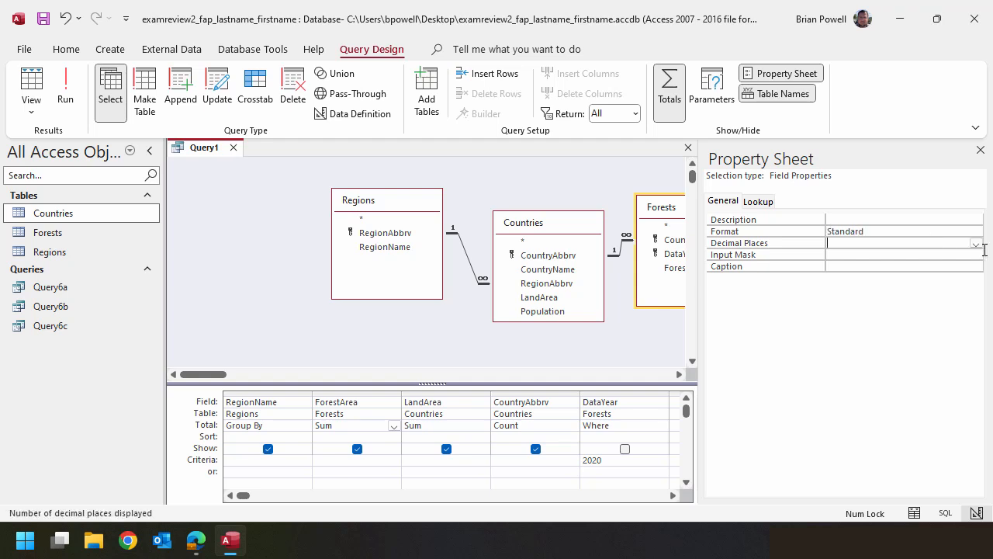
{"action": "left_click", "coordinate": [976, 243]}
{"action": "left_click", "coordinate": [940, 265]}
{"action": "left_click", "coordinate": [385, 414]}
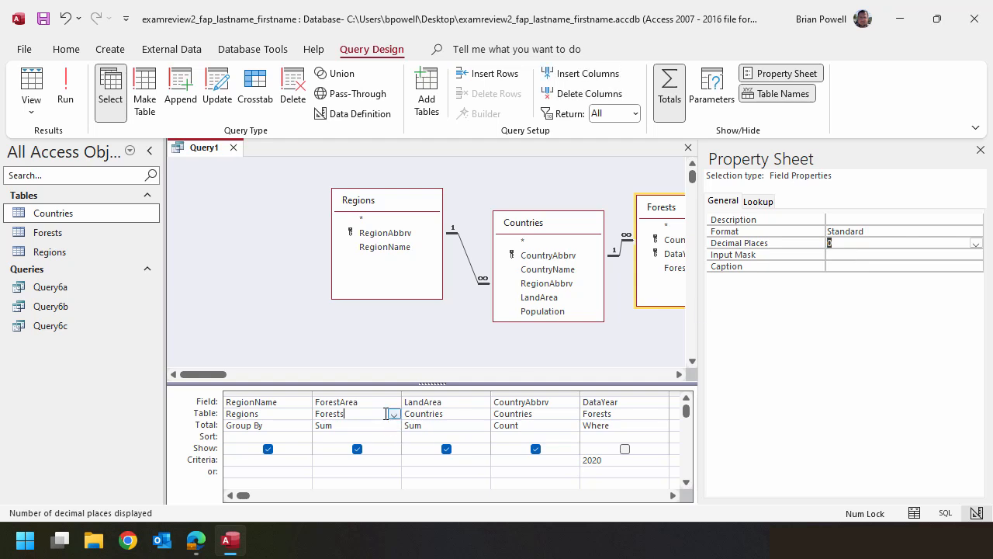
- Format the LandArea sum as Standard with 0 decimal places and run the query
{"action": "left_click", "coordinate": [469, 415]}
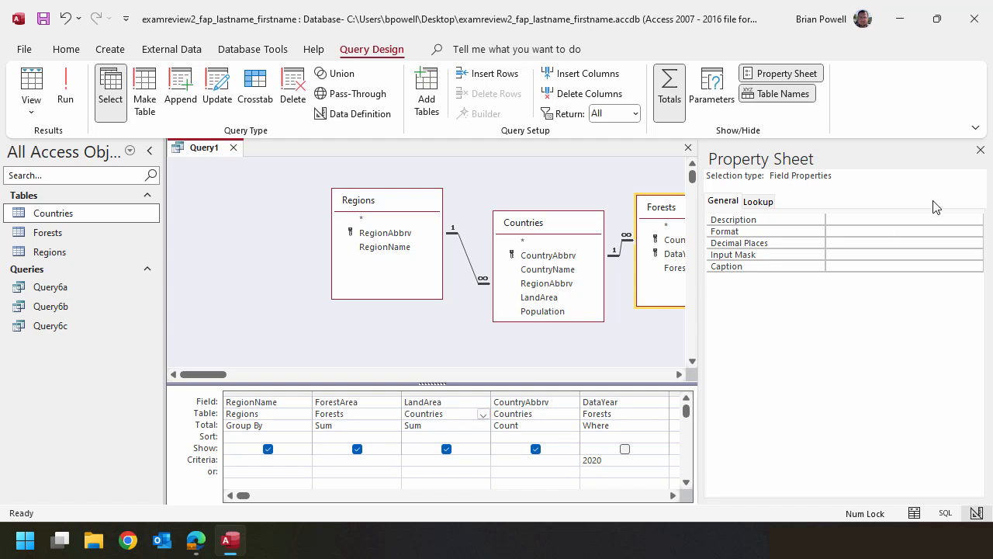
{"action": "left_click", "coordinate": [978, 232]}
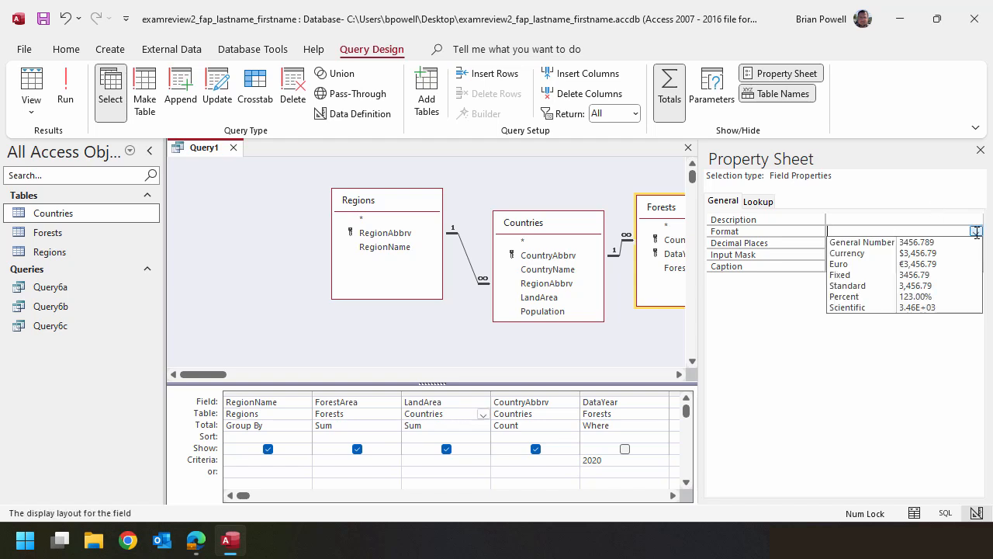
{"action": "left_click", "coordinate": [947, 286]}
{"action": "left_click", "coordinate": [976, 244]}
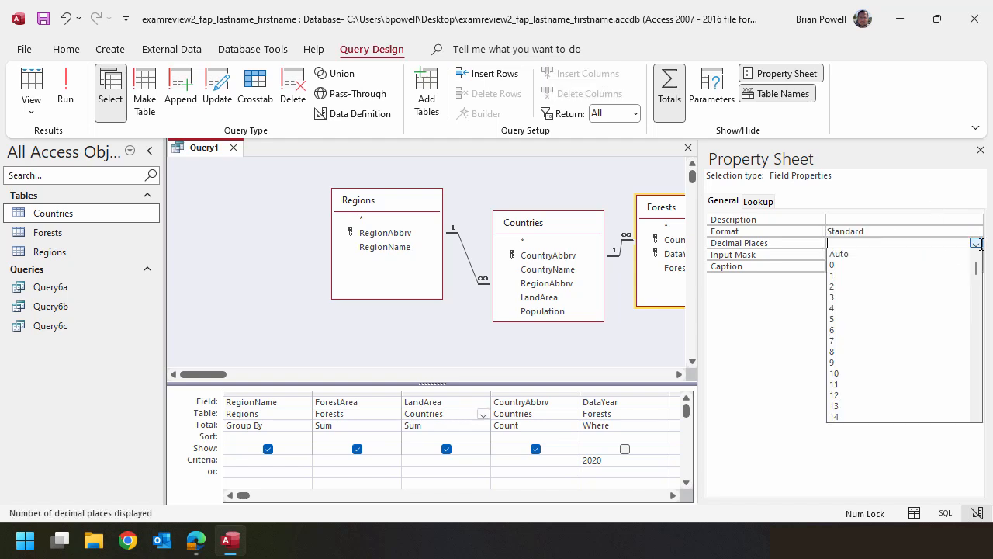
{"action": "left_click", "coordinate": [931, 267]}
{"action": "left_click", "coordinate": [887, 255]}
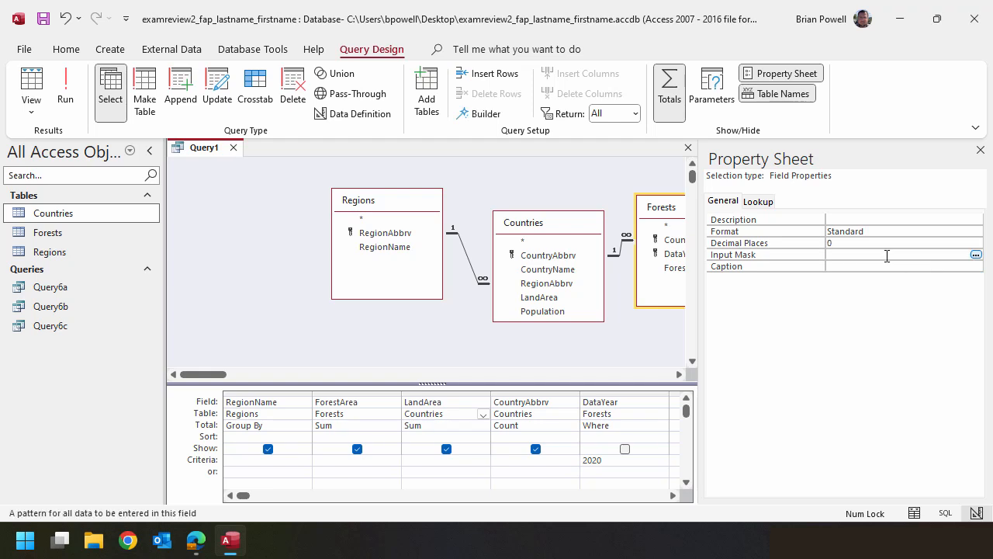
{"action": "left_click", "coordinate": [62, 96]}
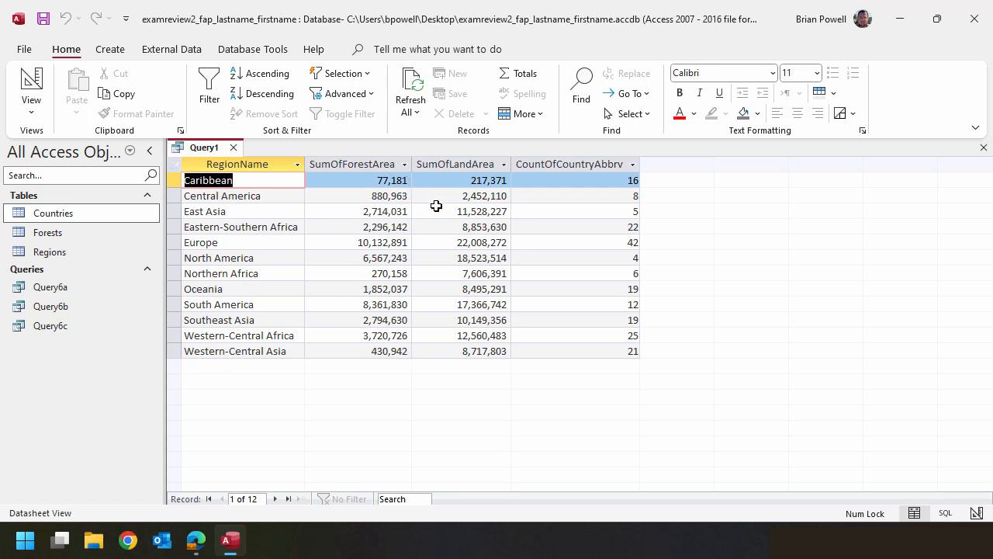
- Save the totals query as Query6d and close it
{"action": "left_click", "coordinate": [47, 21]}
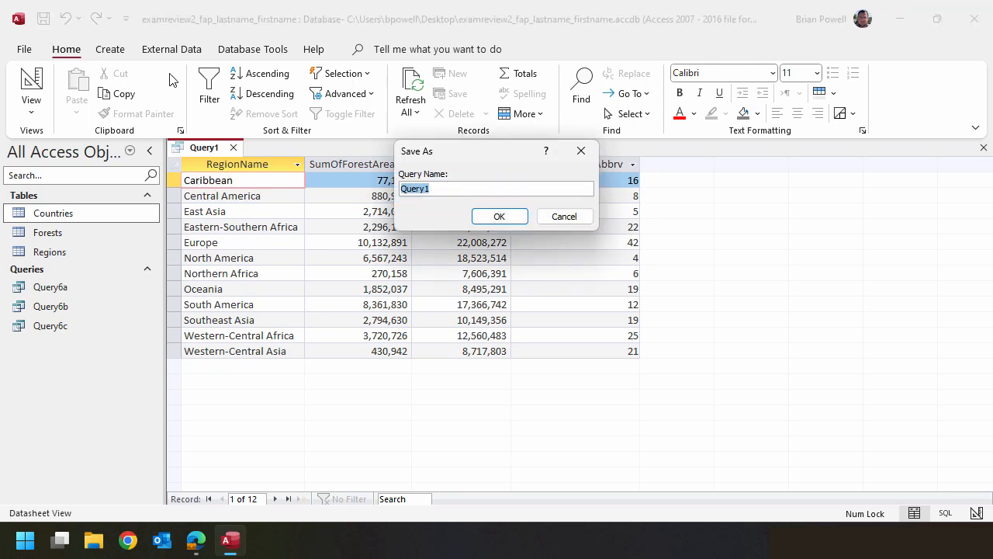
{"action": "key", "text": "End"}
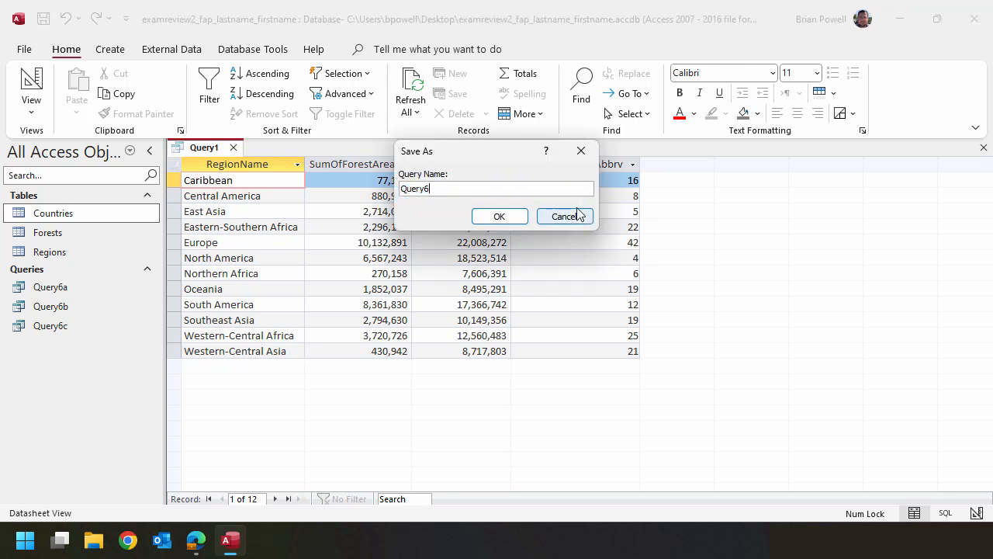
{"action": "left_click", "coordinate": [499, 216]}
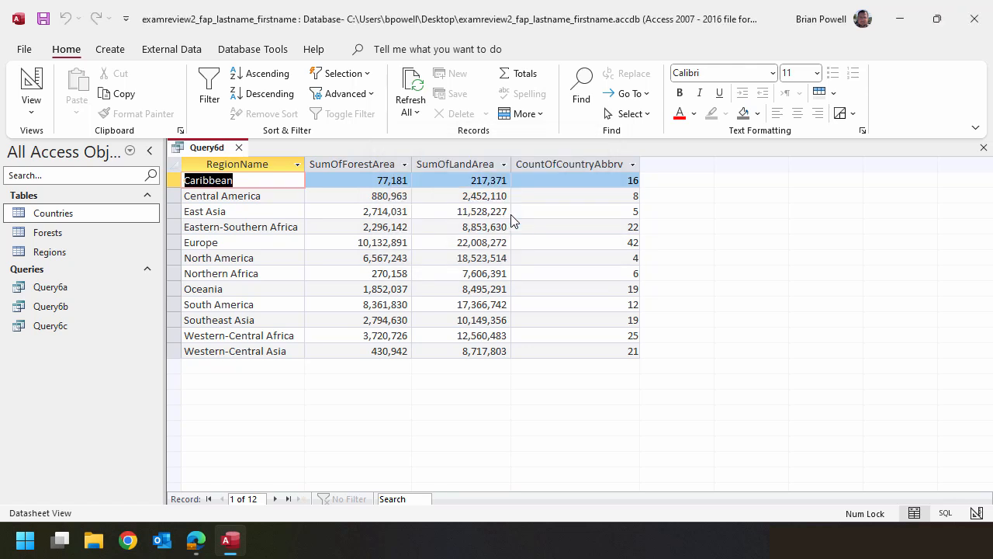
{"action": "left_click", "coordinate": [238, 148]}
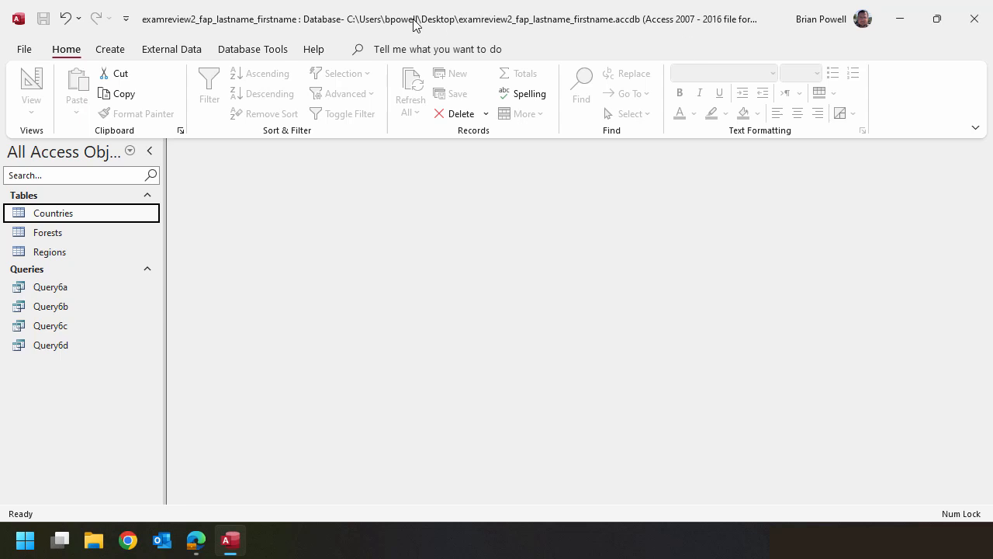
- Create a new query in design view and add the Regions and Countries tables to it
{"action": "left_click", "coordinate": [106, 51]}
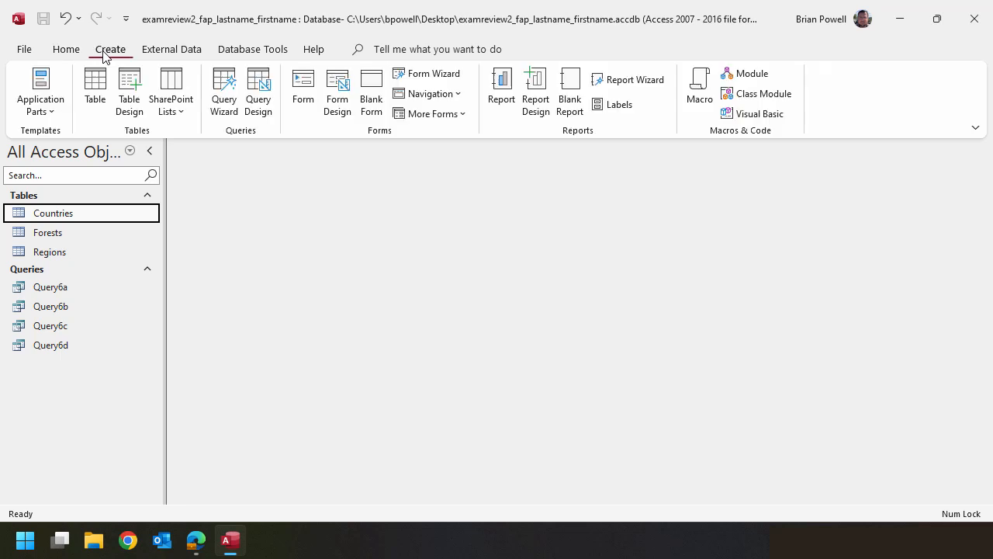
{"action": "left_click", "coordinate": [260, 102]}
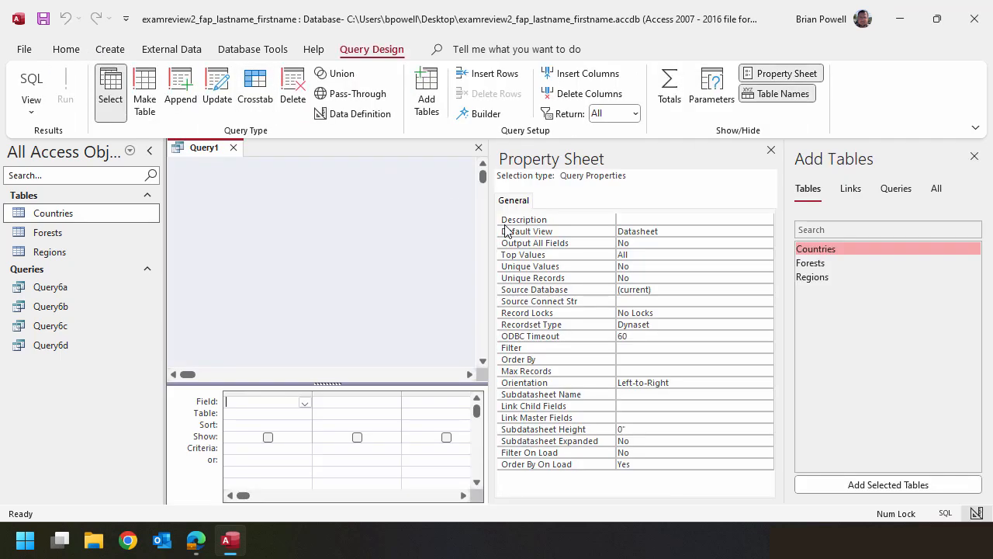
{"action": "left_click", "coordinate": [771, 149]}
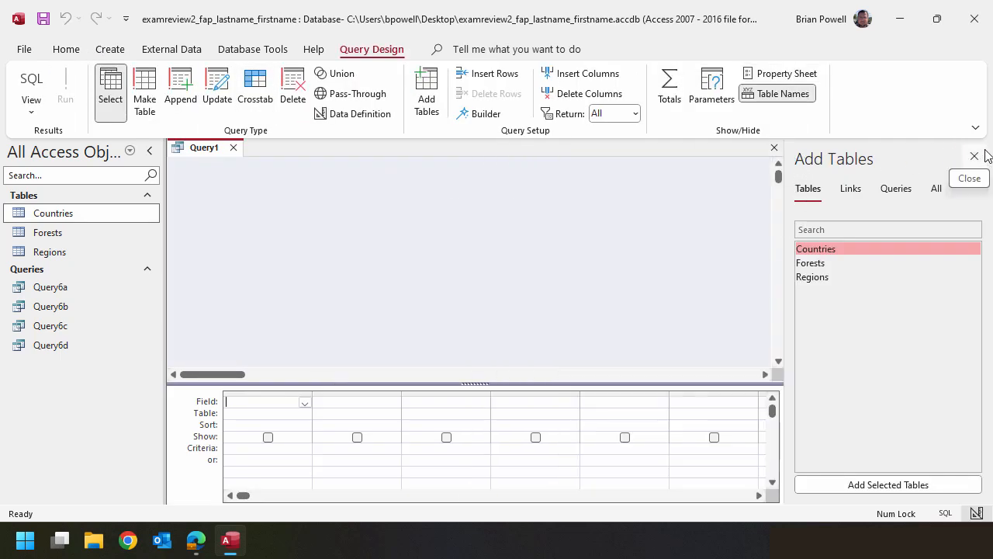
{"action": "left_click", "coordinate": [975, 156]}
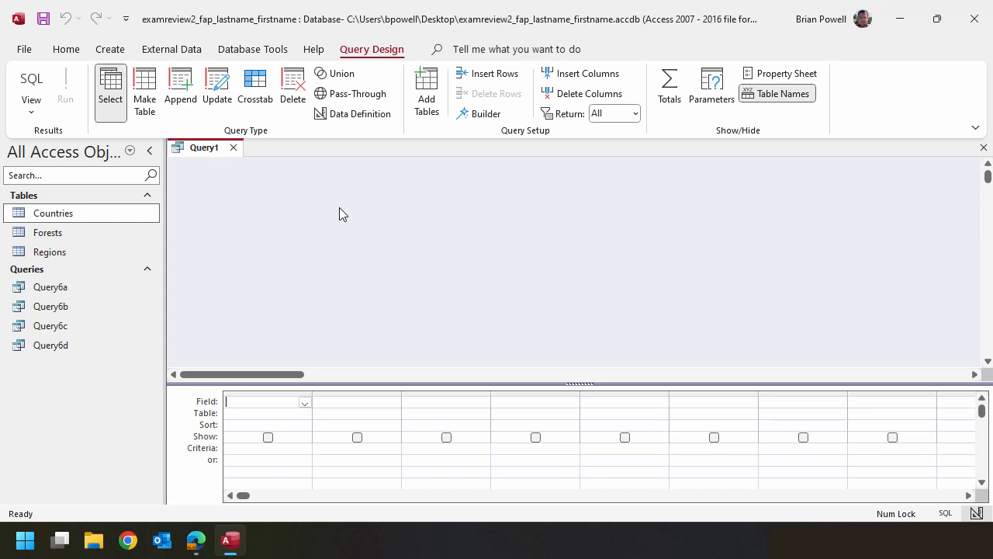
{"action": "left_click_drag", "start_coordinate": [84, 255], "coordinate": [332, 217]}
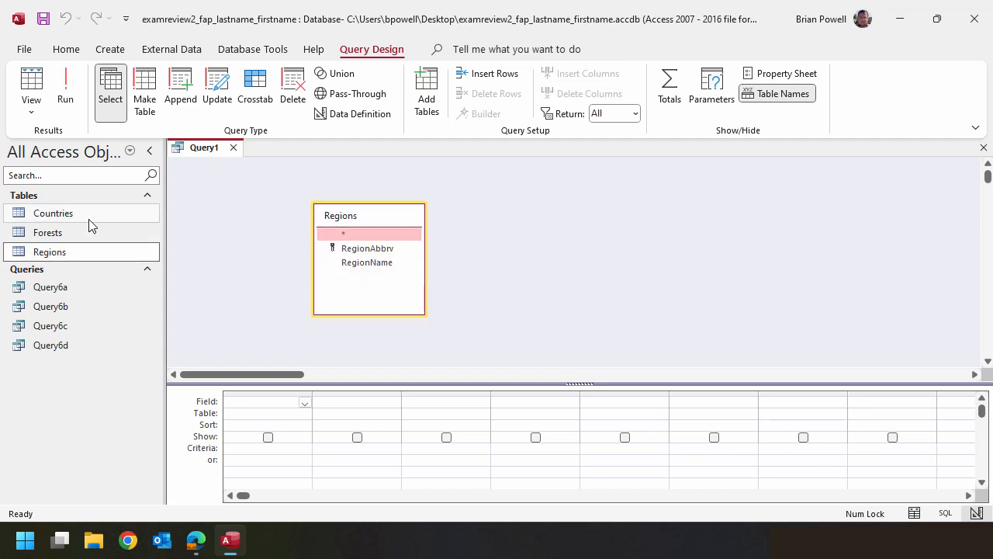
{"action": "left_click_drag", "start_coordinate": [94, 218], "coordinate": [524, 207]}
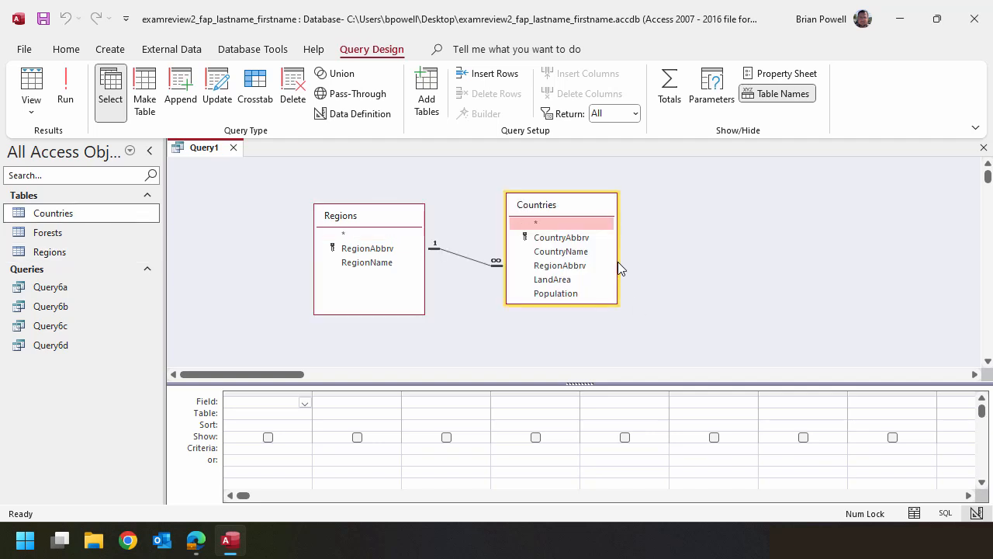
- Add the RegionName and Population fields and turn on totals, using Sum for Population
{"action": "double_click", "coordinate": [379, 265]}
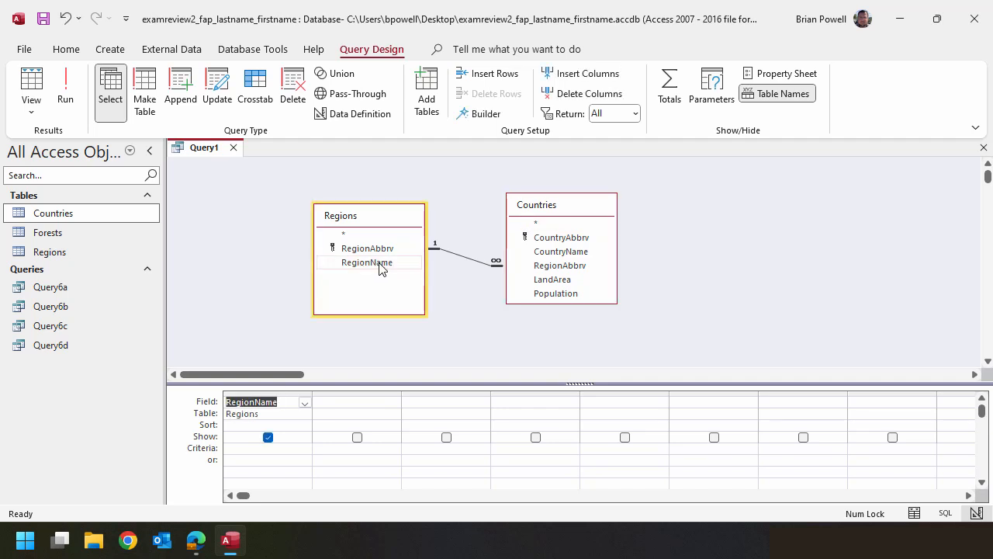
{"action": "double_click", "coordinate": [563, 295]}
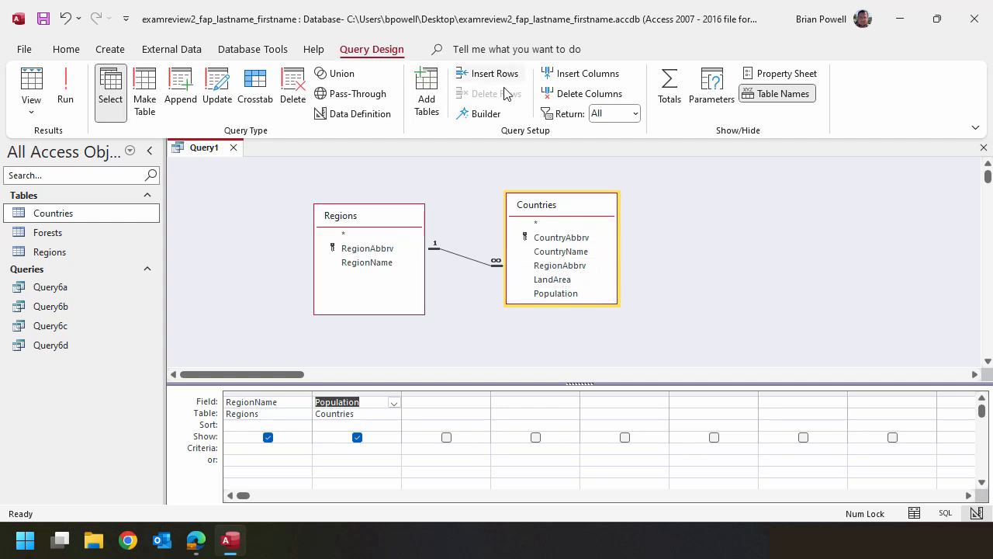
{"action": "left_click", "coordinate": [671, 89]}
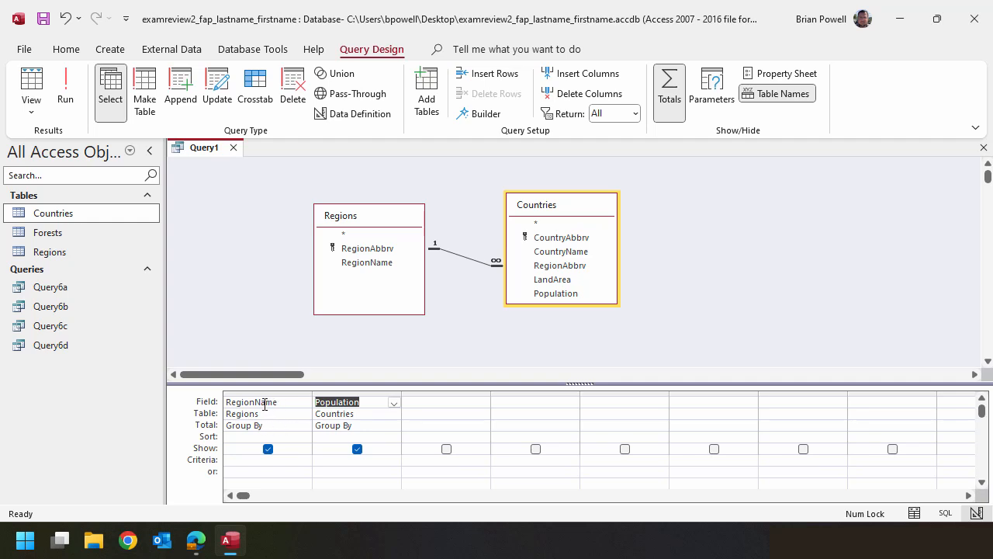
{"action": "left_click", "coordinate": [394, 426]}
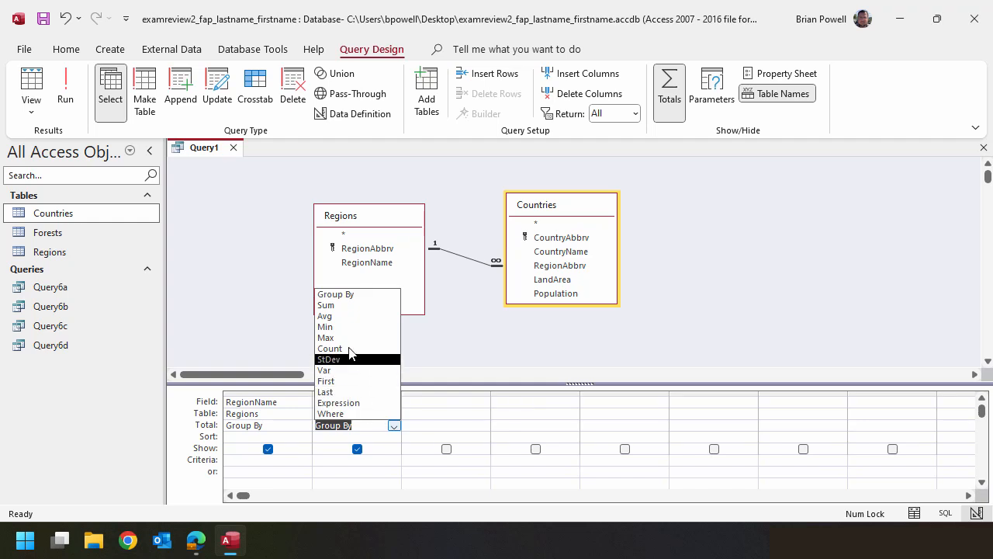
{"action": "left_click", "coordinate": [326, 305]}
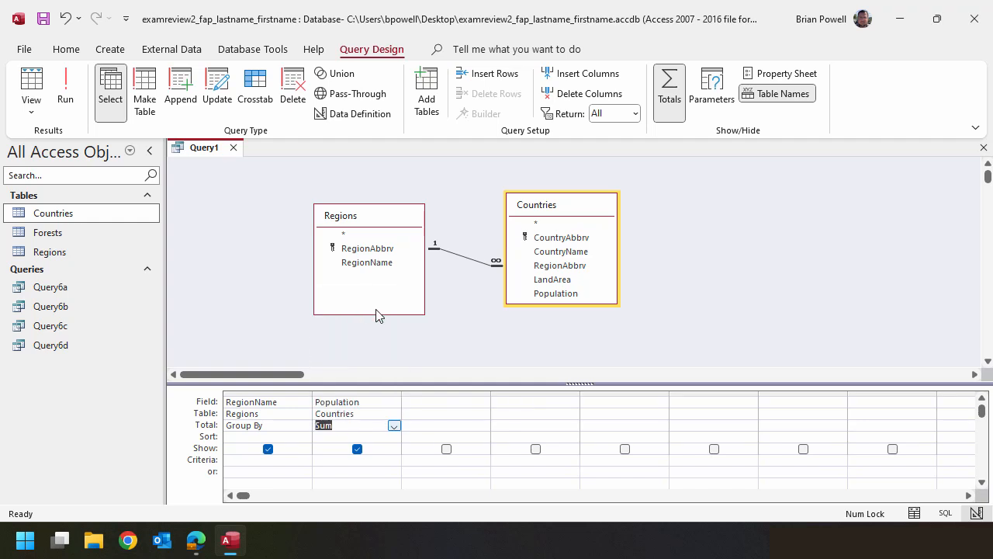
{"action": "left_click", "coordinate": [478, 331]}
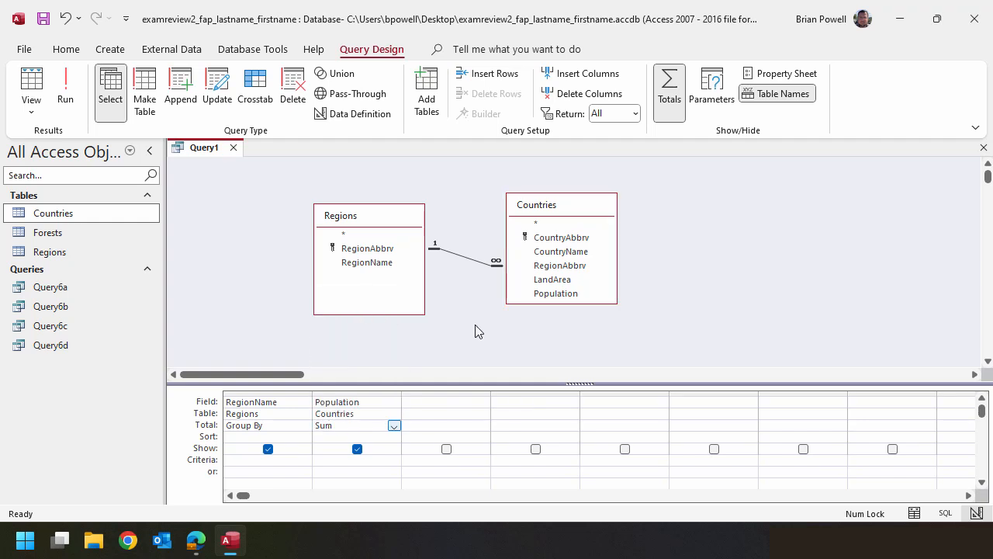
- Run the query and fit the region name and population sum columns to their contents
{"action": "left_click", "coordinate": [65, 101]}
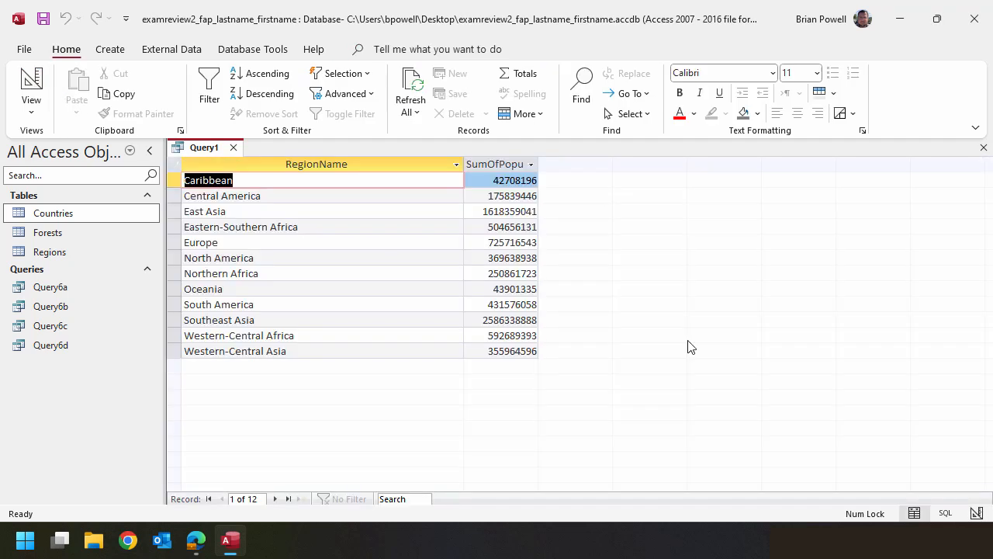
{"action": "double_click", "coordinate": [463, 163]}
{"action": "double_click", "coordinate": [380, 164]}
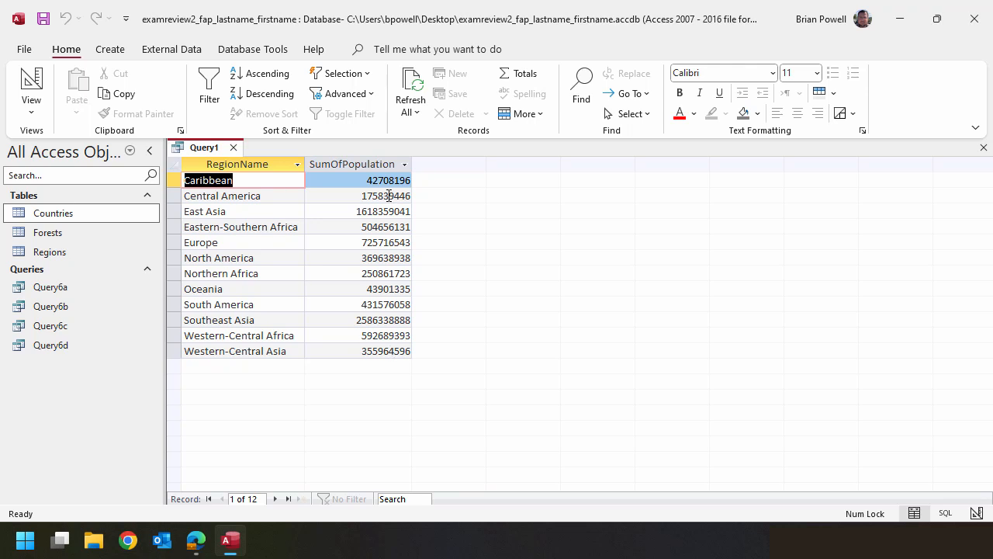
- Return to the query's design and format the Population sum as Standard with 0 decimal places
{"action": "left_click", "coordinate": [27, 79]}
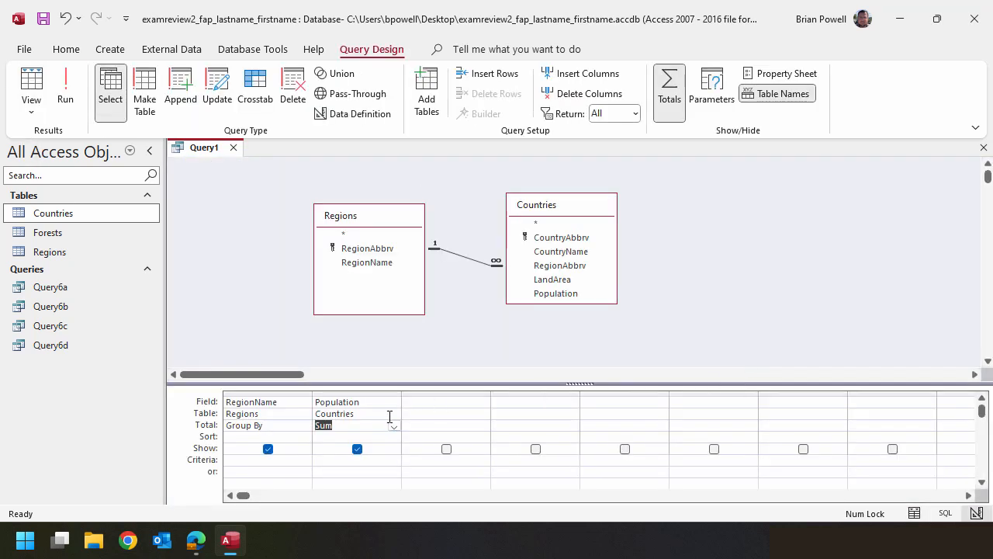
{"action": "right_click", "coordinate": [382, 413]}
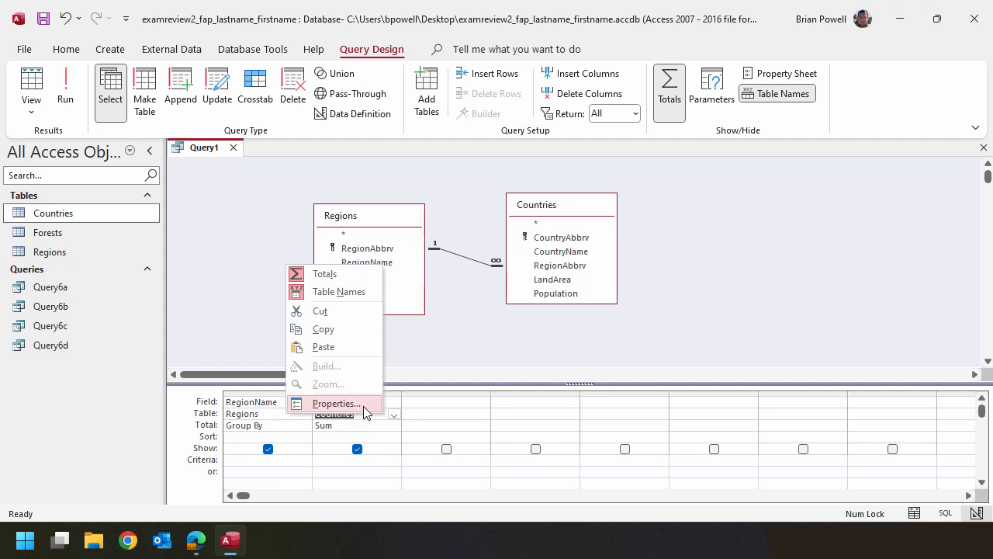
{"action": "left_click", "coordinate": [336, 404]}
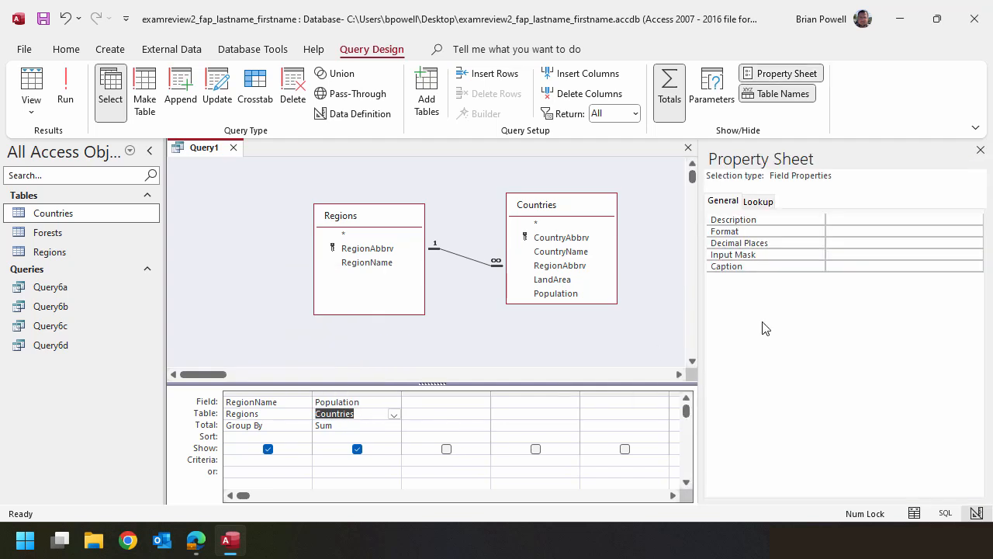
{"action": "left_click", "coordinate": [975, 231]}
{"action": "left_click", "coordinate": [792, 284]}
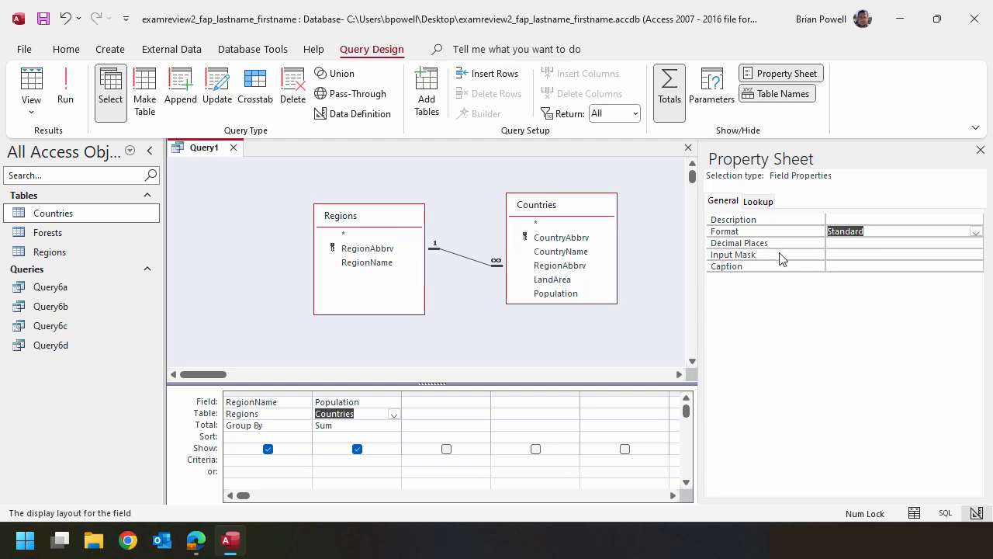
{"action": "left_click", "coordinate": [976, 243]}
{"action": "left_click", "coordinate": [932, 265]}
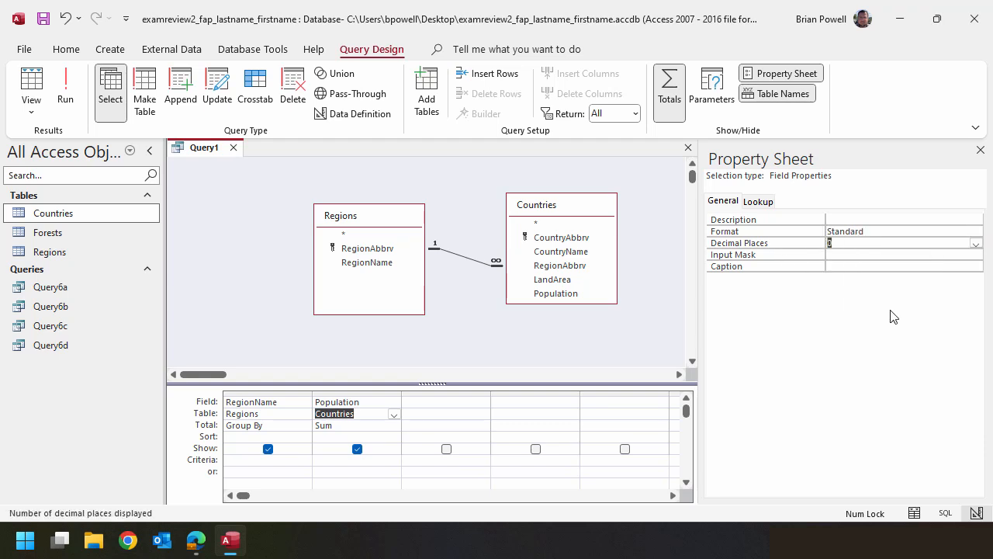
{"action": "left_click", "coordinate": [872, 255]}
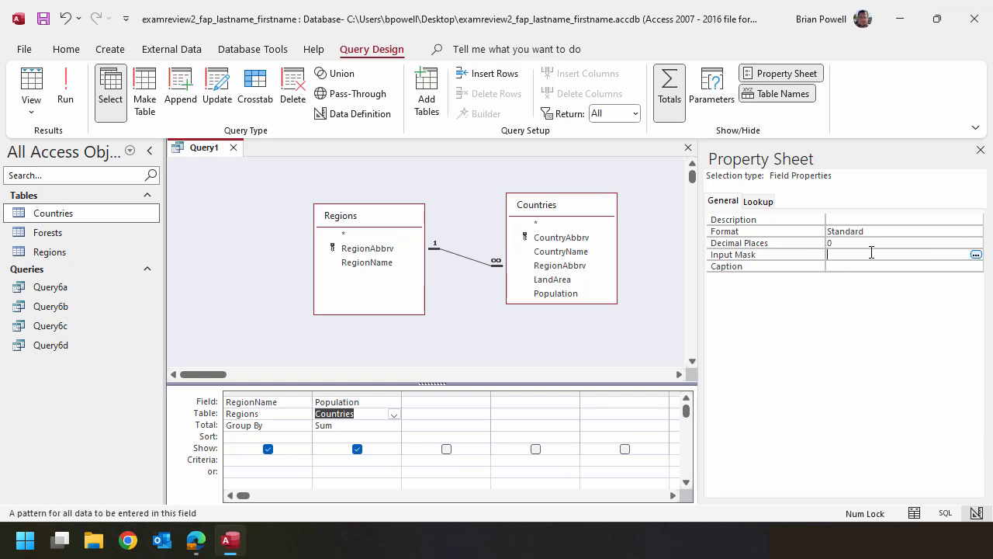
- Run the query, then edit its join in design view to include all Regions records and only the matching Countries records
{"action": "left_click", "coordinate": [68, 87]}
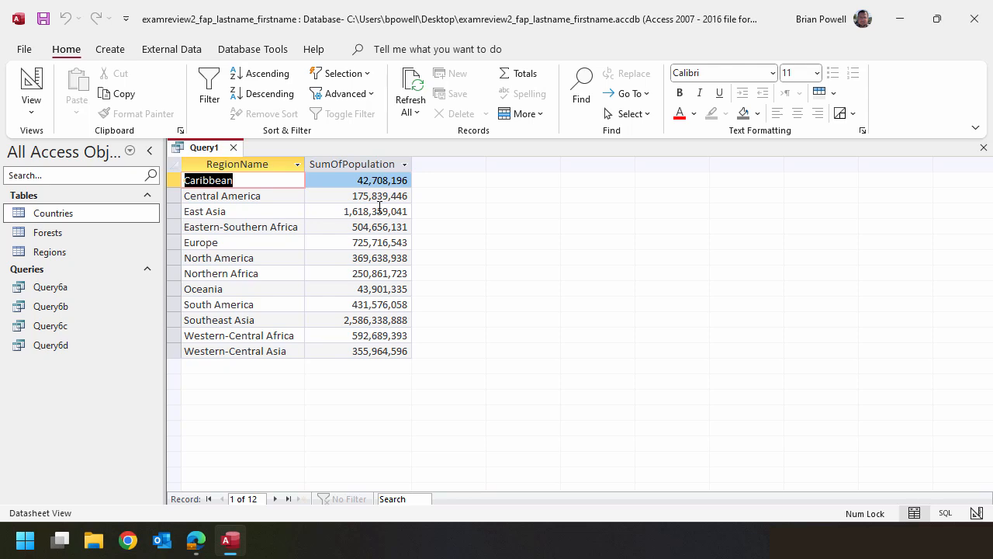
{"action": "left_click", "coordinate": [35, 84]}
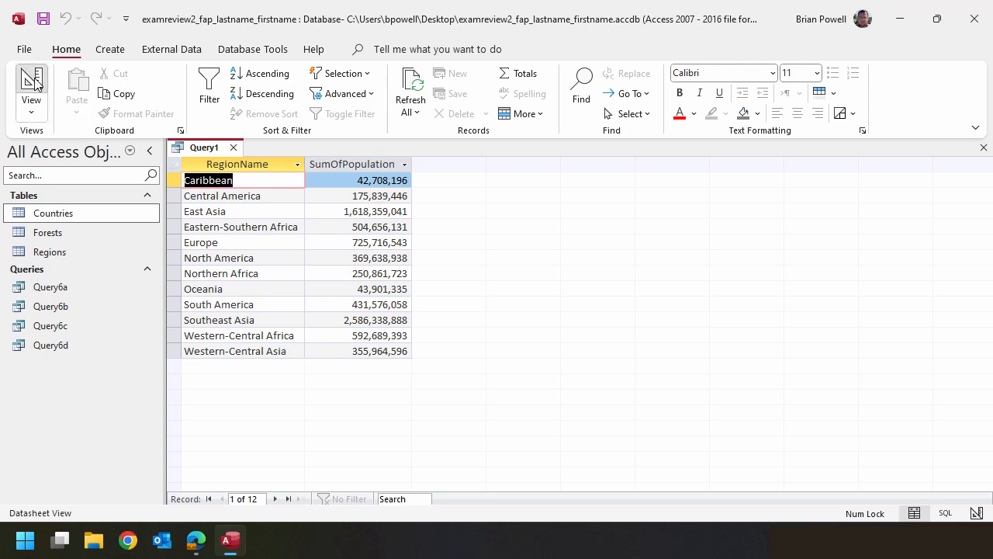
{"action": "left_click", "coordinate": [468, 262]}
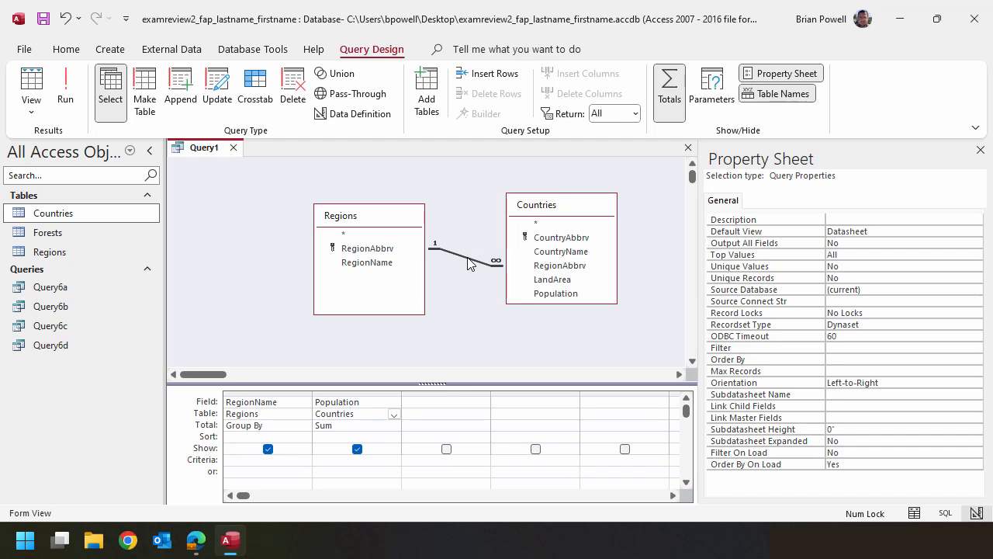
{"action": "right_click", "coordinate": [468, 263]}
{"action": "left_click", "coordinate": [454, 266]}
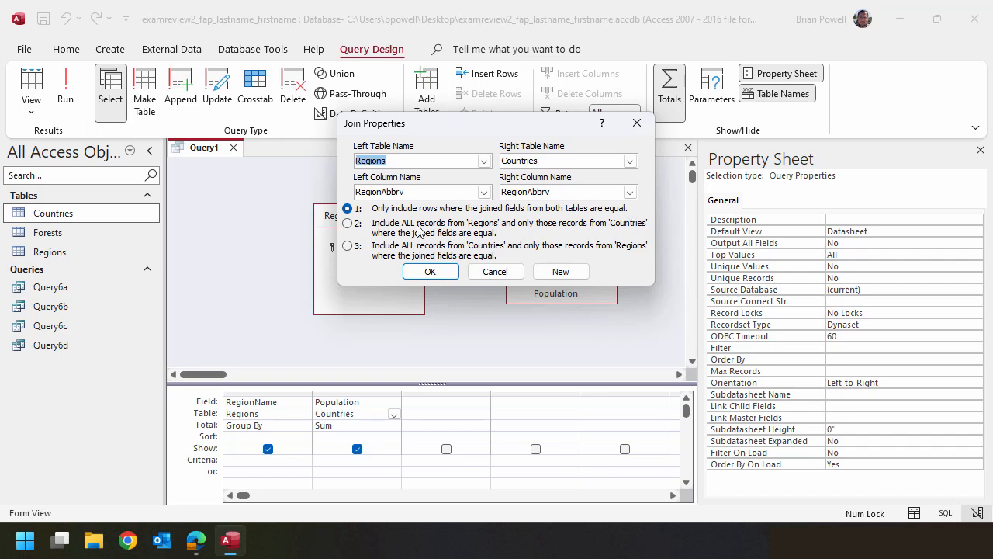
{"action": "left_click", "coordinate": [349, 224]}
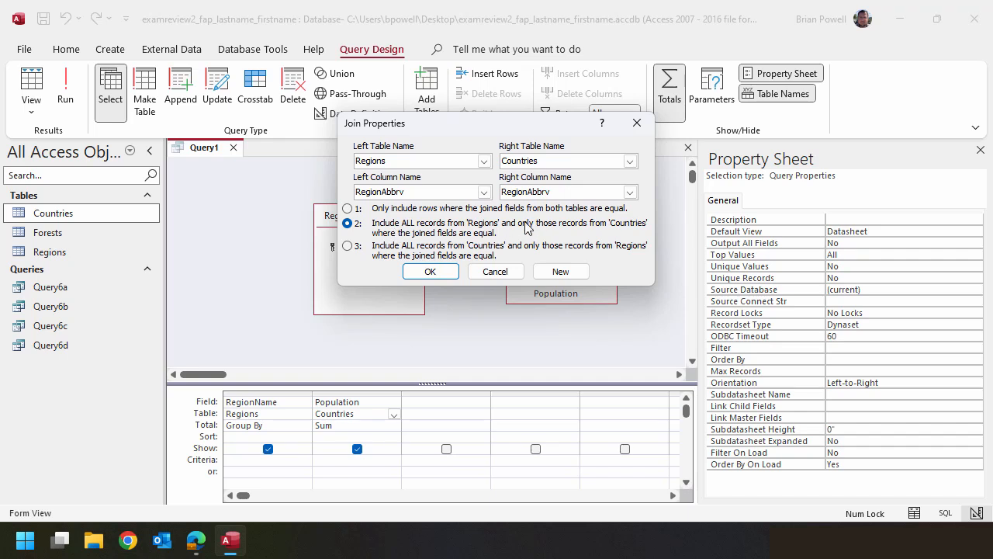
{"action": "left_click", "coordinate": [432, 272]}
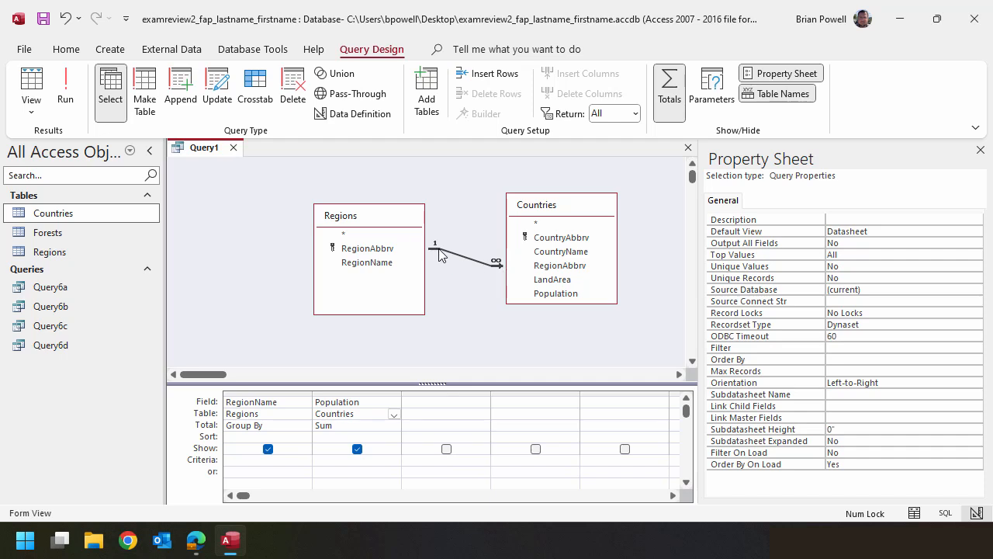
- Run the query again and check the Antarctica row and its population sum
{"action": "left_click", "coordinate": [70, 92]}
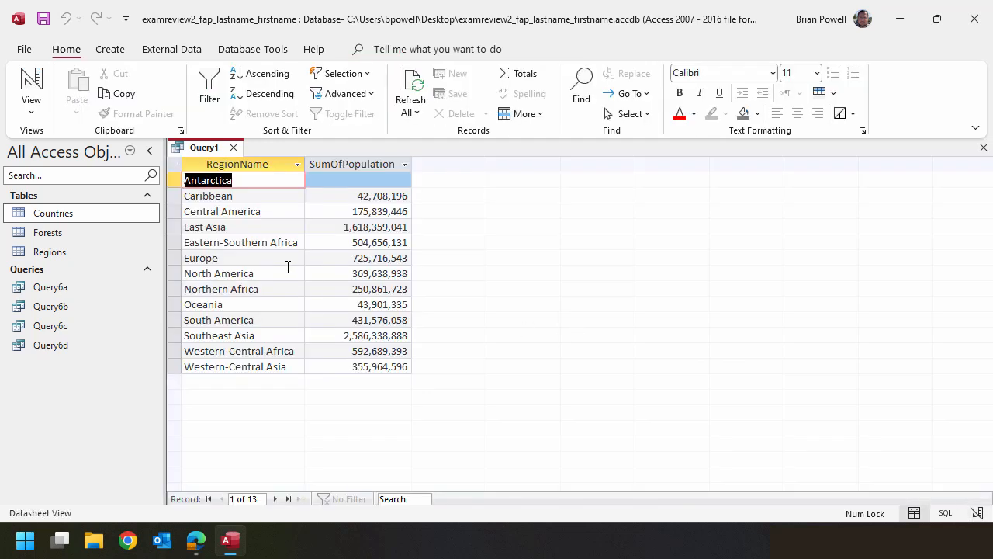
{"action": "left_click", "coordinate": [268, 181]}
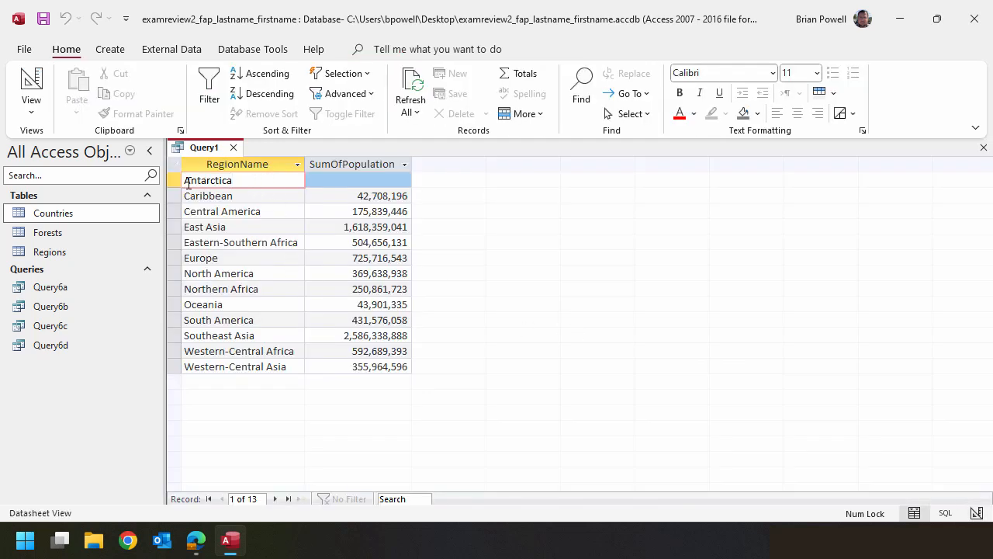
{"action": "left_click", "coordinate": [346, 180]}
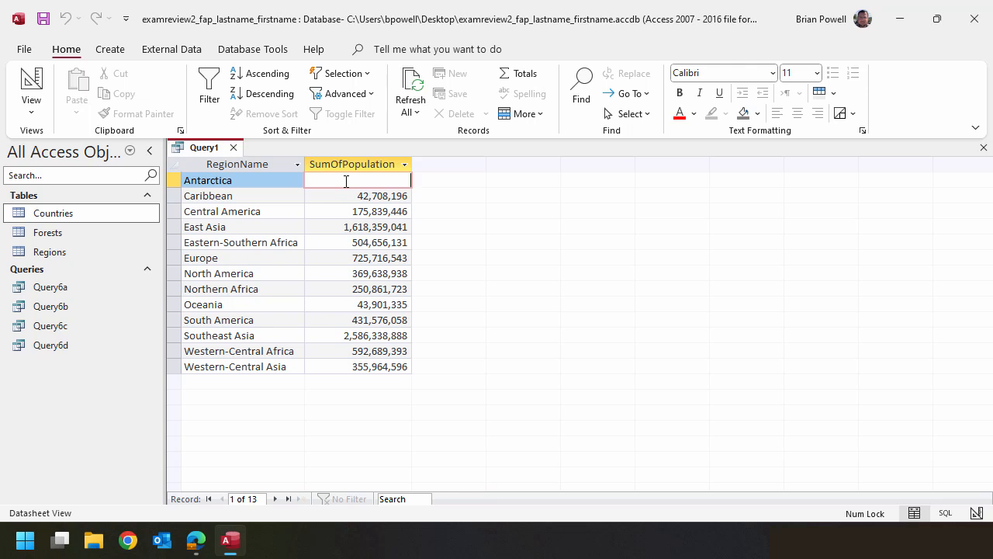
- Save the query as Query6e and close it
{"action": "left_click", "coordinate": [43, 18]}
{"action": "left_click", "coordinate": [511, 188]}
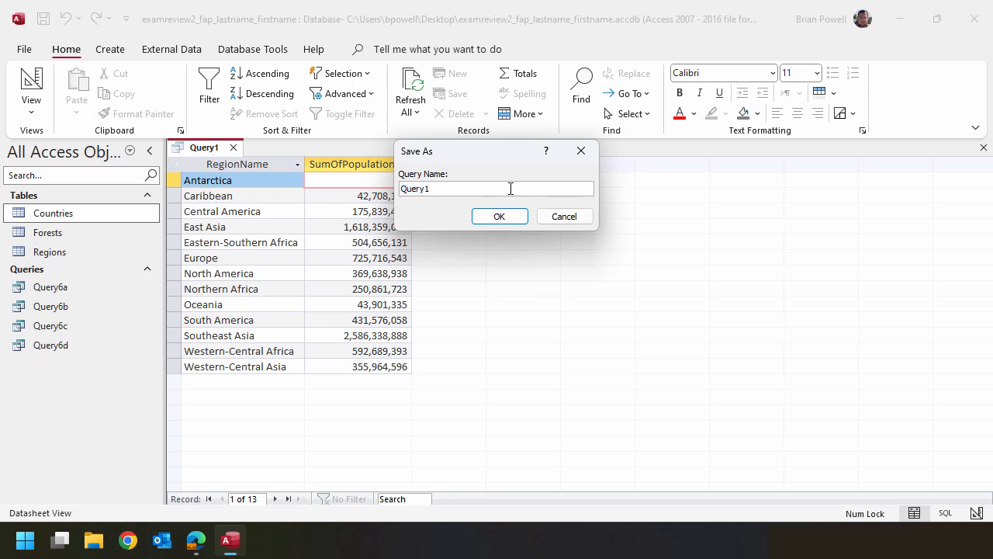
{"action": "key", "text": "BackSpace"}
{"action": "type", "text": "6e"}
{"action": "left_click", "coordinate": [500, 217]}
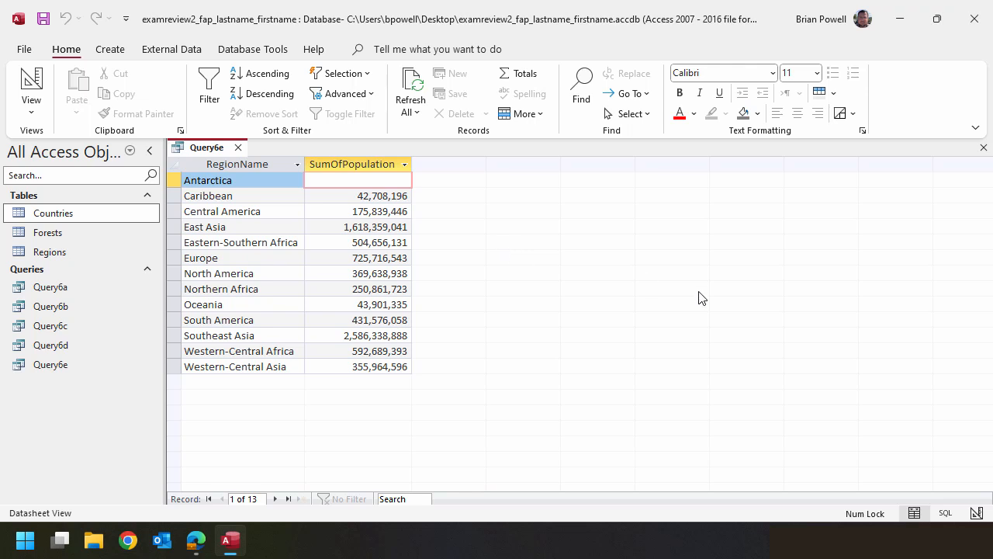
{"action": "left_click", "coordinate": [238, 147]}
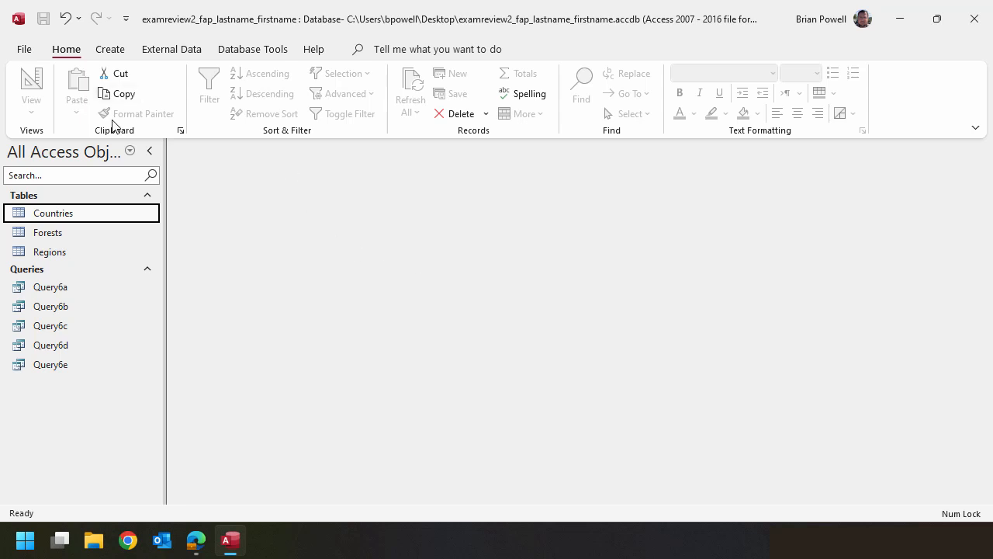
- Create a new query in design view without adding any tables and switch it to SQL view
{"action": "left_click", "coordinate": [110, 49]}
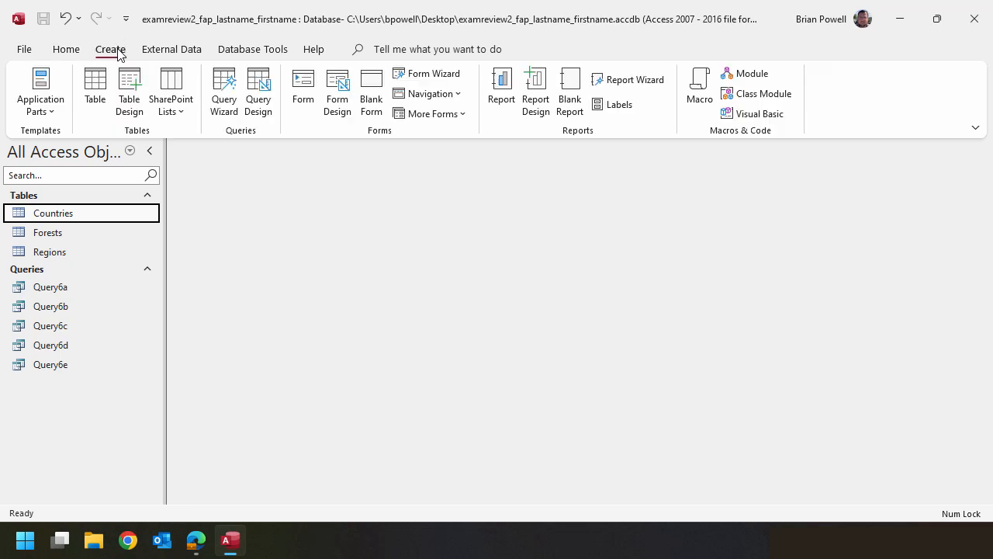
{"action": "left_click", "coordinate": [256, 97]}
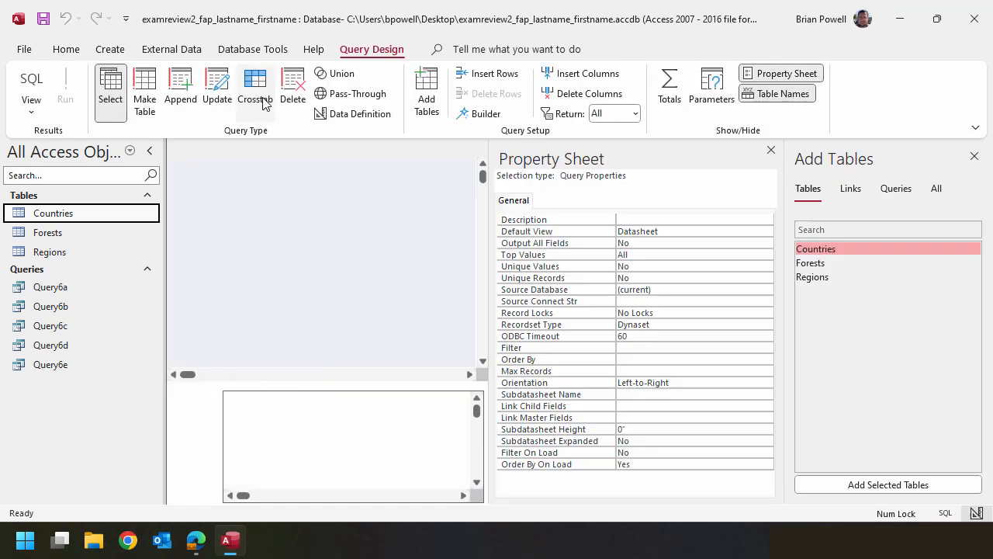
{"action": "left_click", "coordinate": [772, 150]}
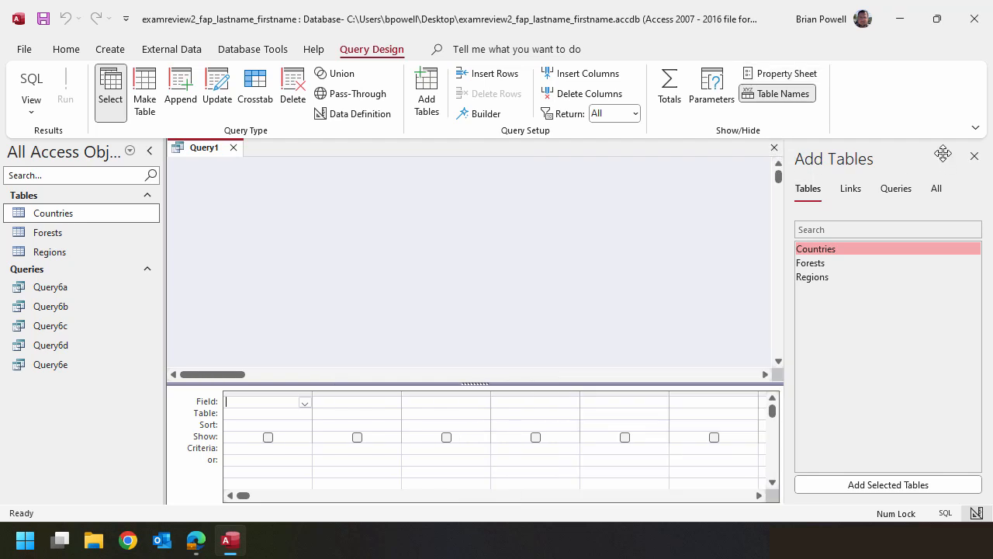
{"action": "left_click", "coordinate": [975, 156]}
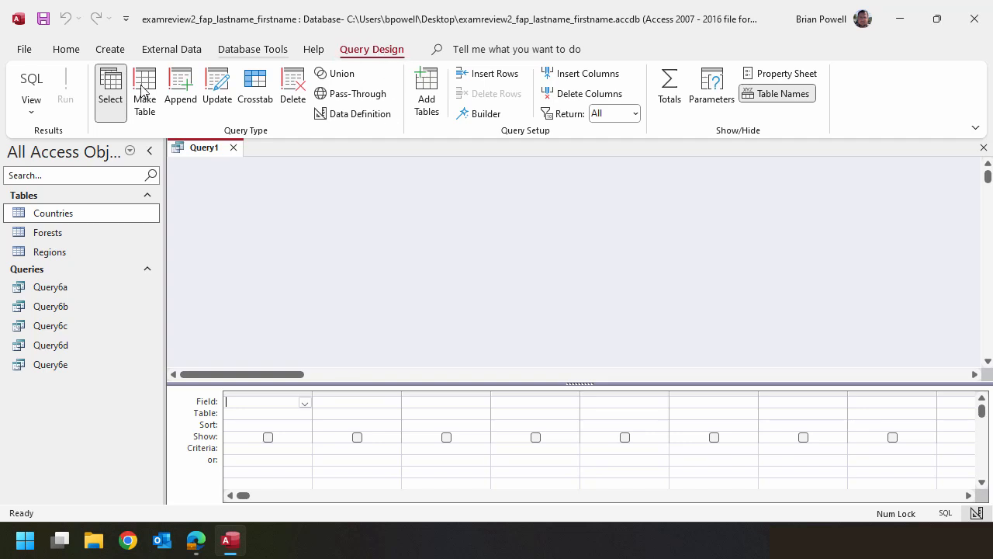
{"action": "left_click", "coordinate": [31, 109]}
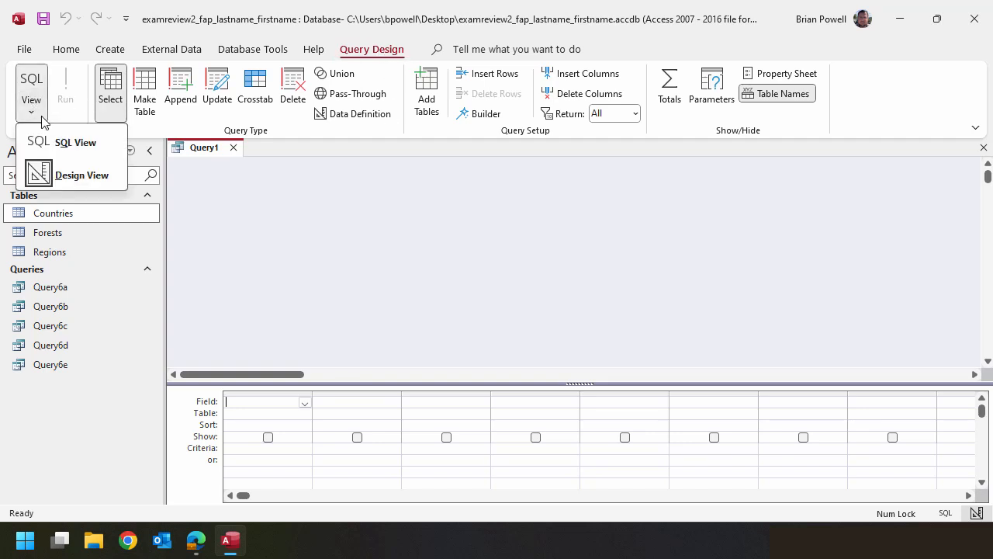
{"action": "left_click", "coordinate": [78, 142]}
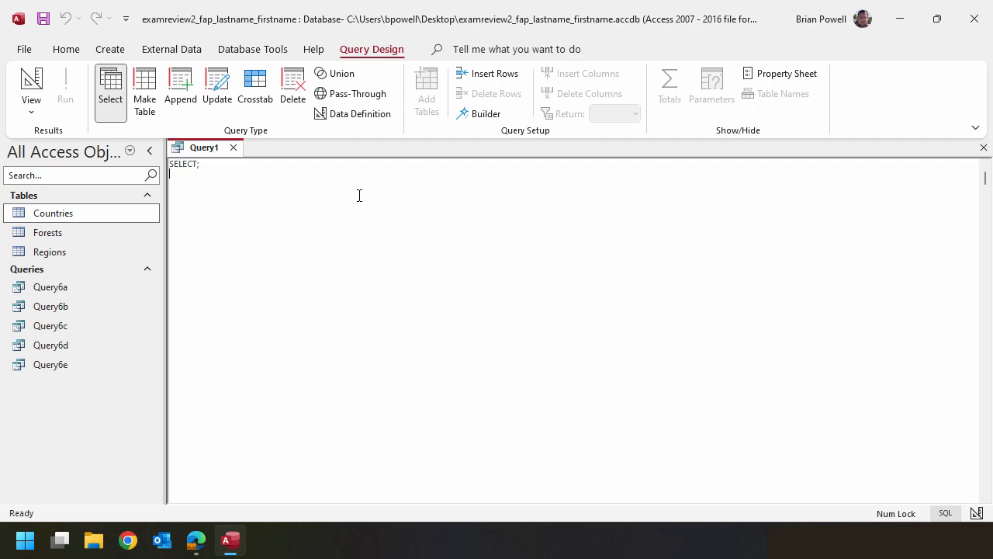
- Switch to the instructions PDF in Edge and copy the complete SQL code given for item f
{"action": "left_click", "coordinate": [195, 541]}
{"action": "left_click_drag", "start_coordinate": [304, 319], "coordinate": [483, 384]}
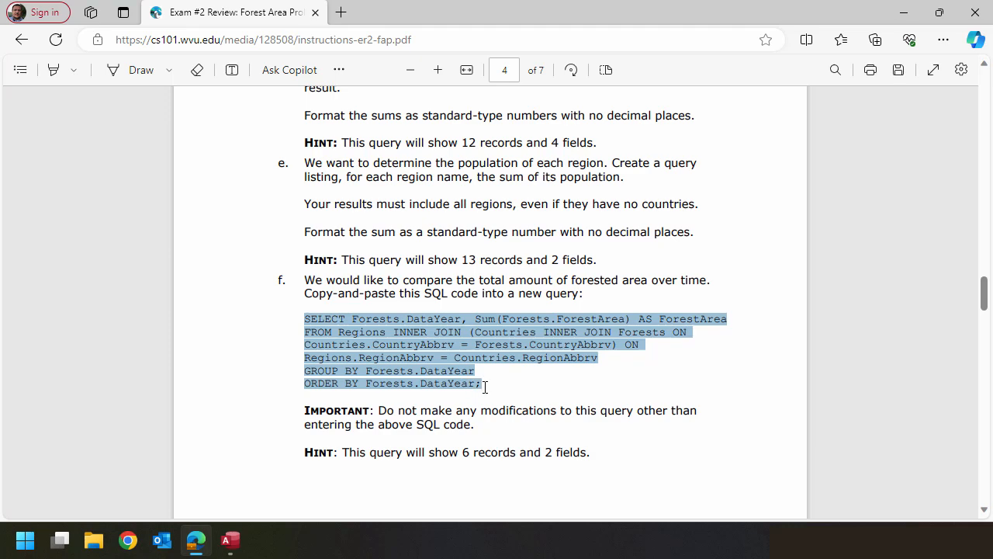
{"action": "right_click", "coordinate": [423, 357]}
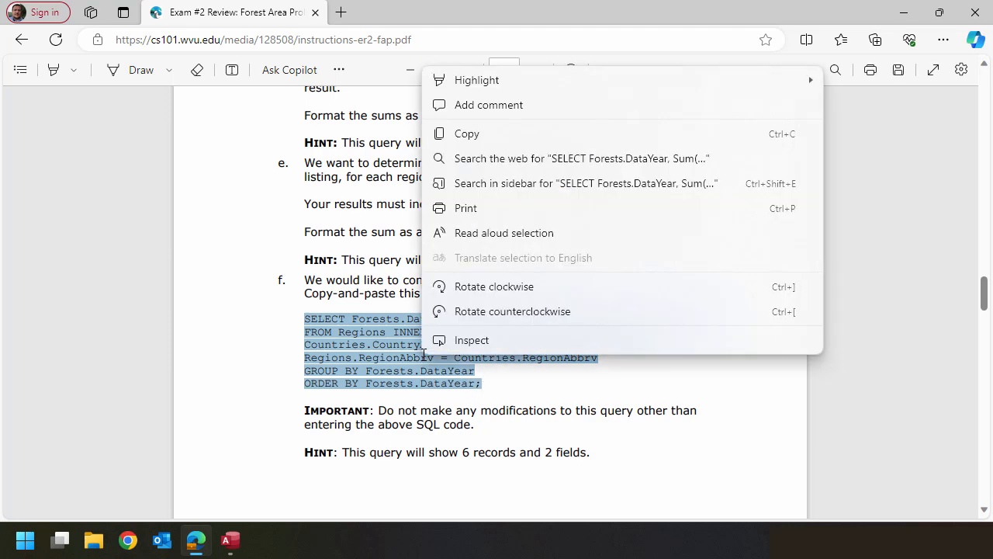
{"action": "left_click", "coordinate": [486, 139]}
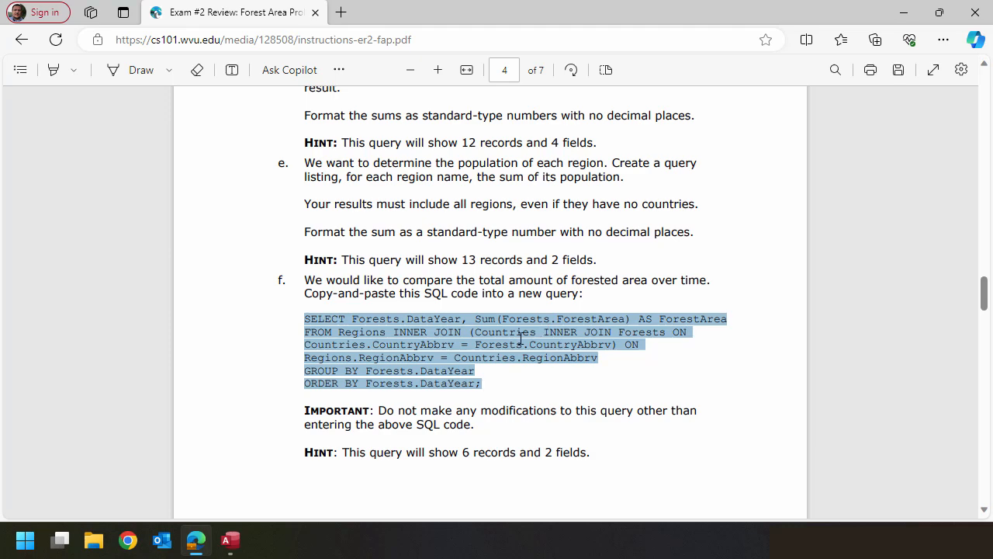
- Switch back to Access, replace the default SELECT statement with the copied SQL code, and run the query
{"action": "left_click", "coordinate": [229, 540]}
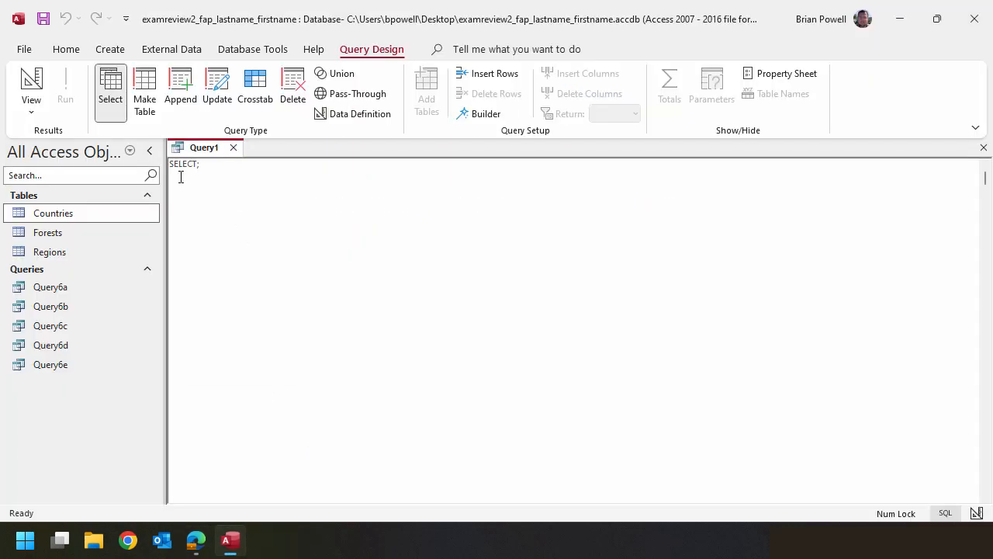
{"action": "key", "text": "ctrl+a"}
{"action": "key", "text": "Delete"}
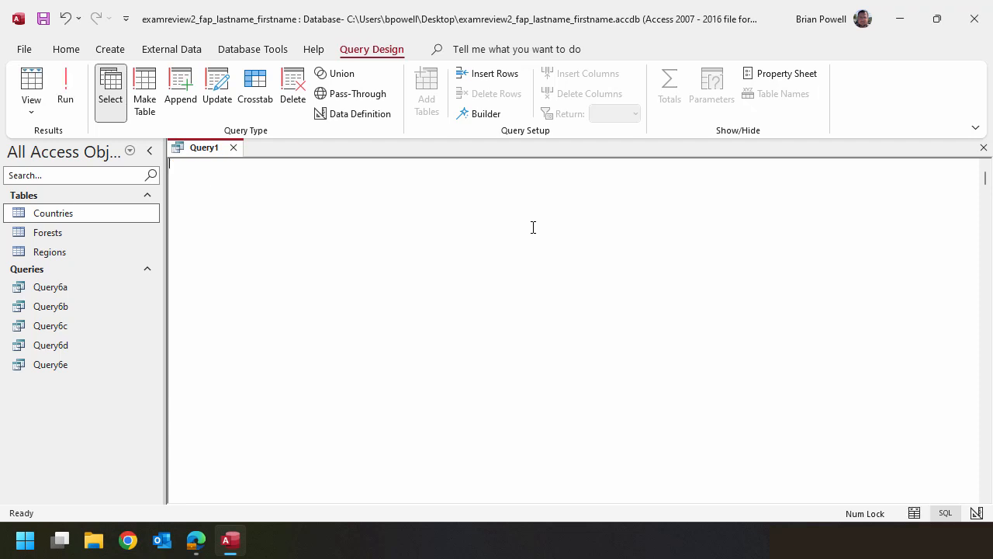
{"action": "right_click", "coordinate": [288, 189]}
{"action": "left_click", "coordinate": [258, 235]}
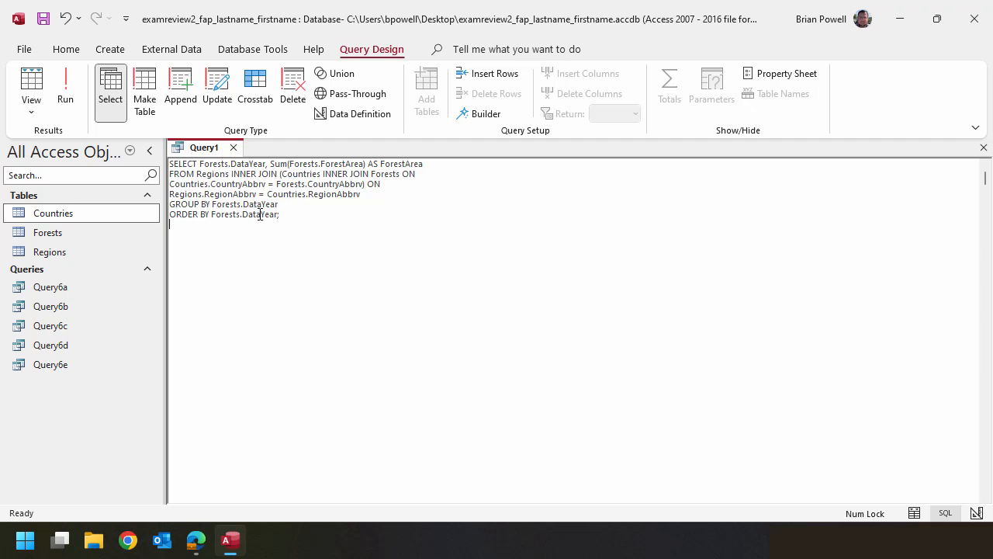
{"action": "left_click", "coordinate": [79, 108]}
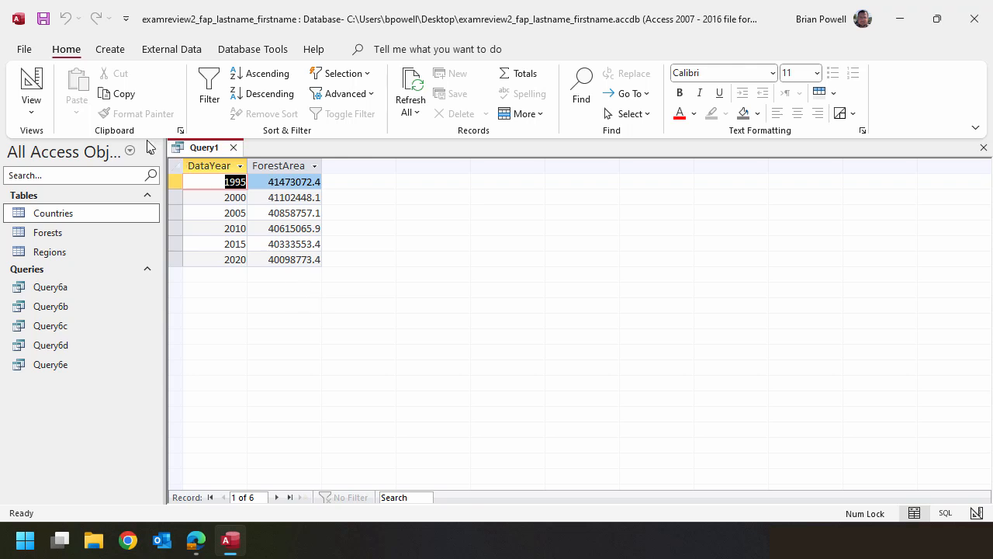
- Save the query as Query6f and close it
{"action": "left_click", "coordinate": [43, 18]}
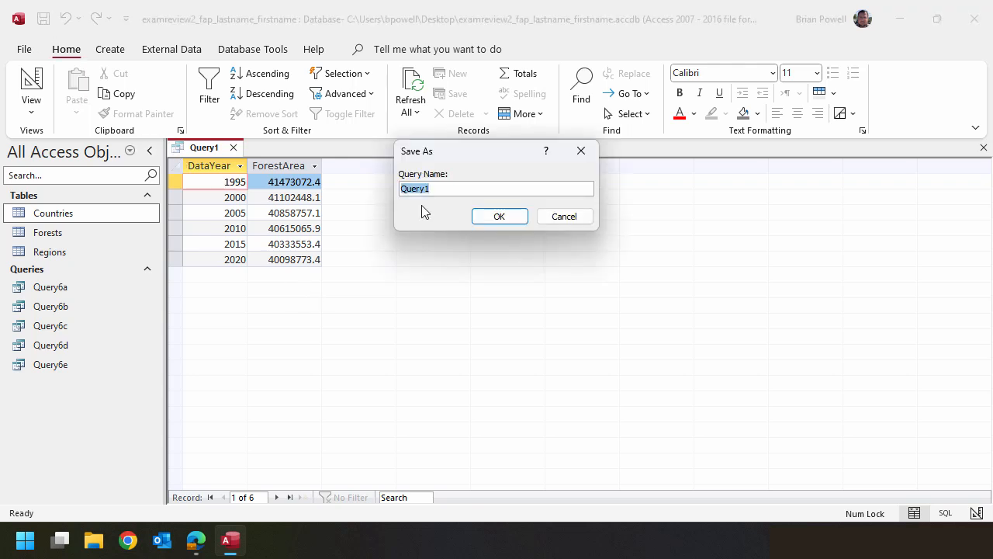
{"action": "left_click", "coordinate": [504, 189]}
{"action": "key", "text": "BackSpace"}
{"action": "type", "text": "6f"}
{"action": "left_click", "coordinate": [499, 218]}
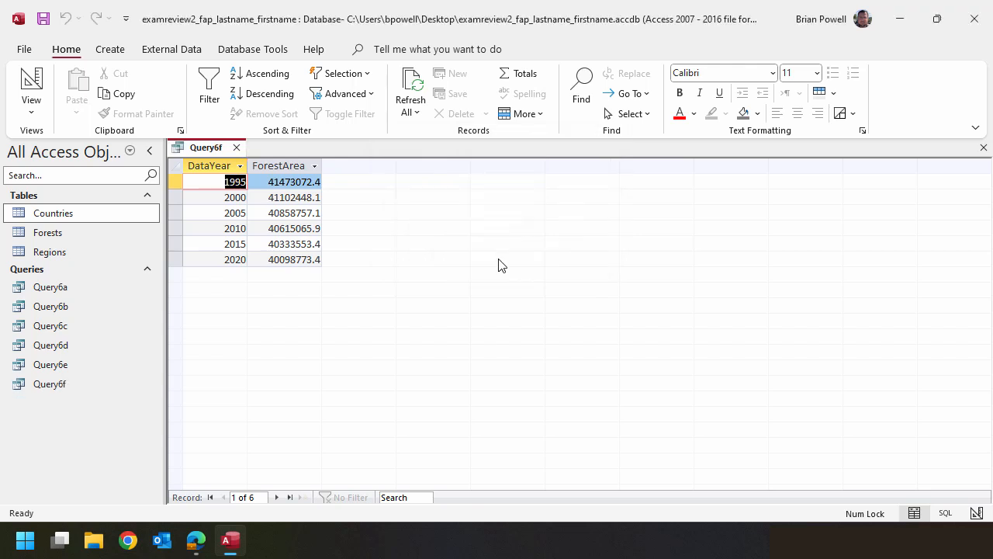
{"action": "left_click", "coordinate": [237, 147]}
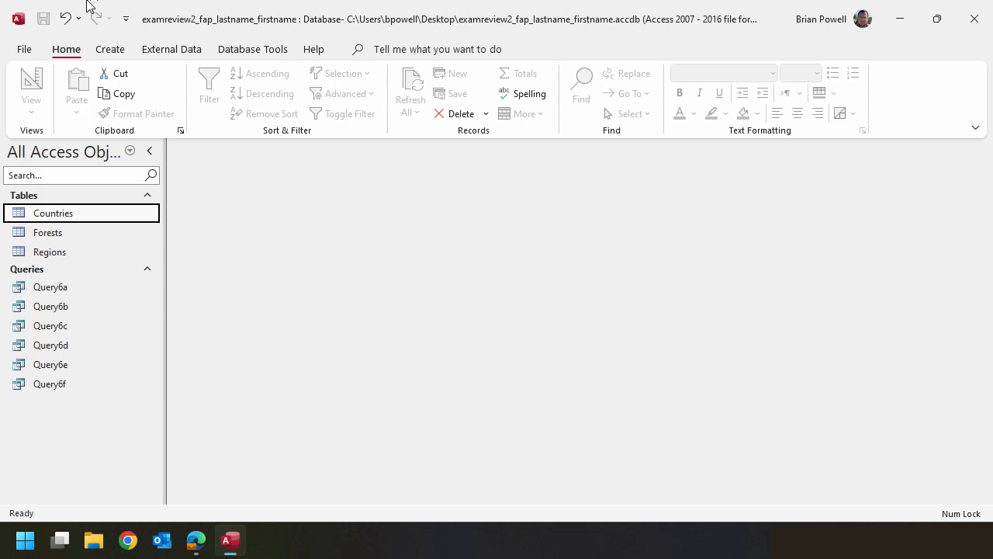
- Start a new form with the Form Wizard and add the RegionName field from the Regions table
{"action": "left_click", "coordinate": [110, 51]}
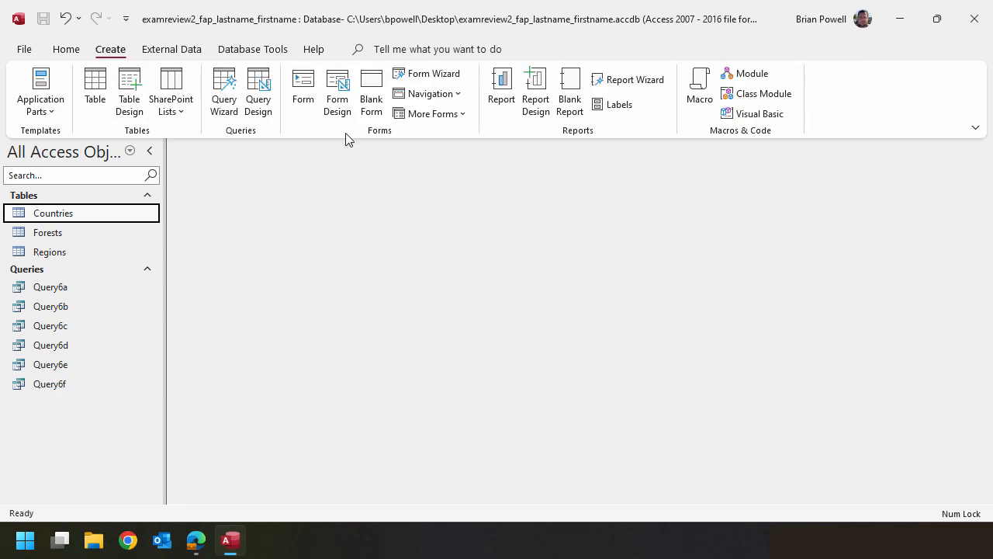
{"action": "left_click", "coordinate": [442, 78]}
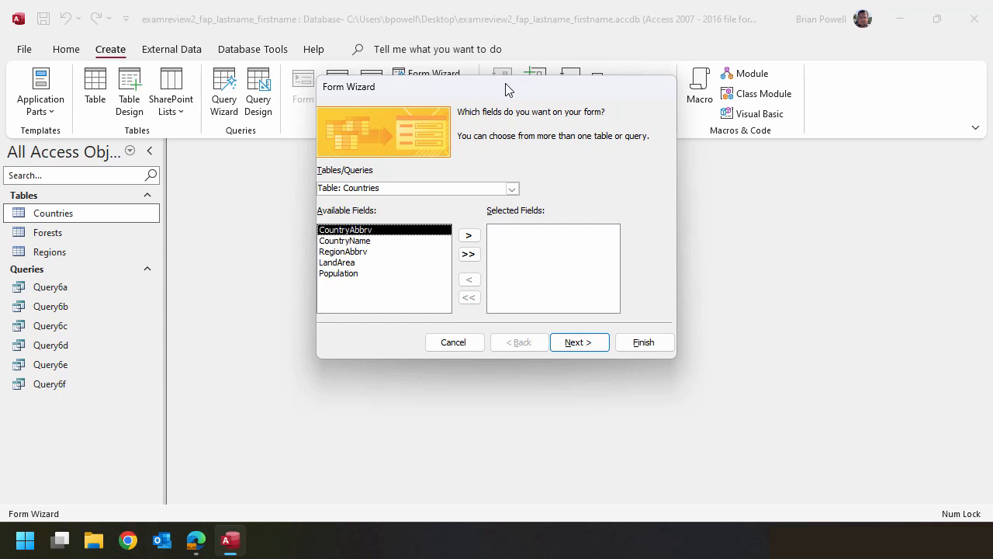
{"action": "left_click", "coordinate": [512, 189]}
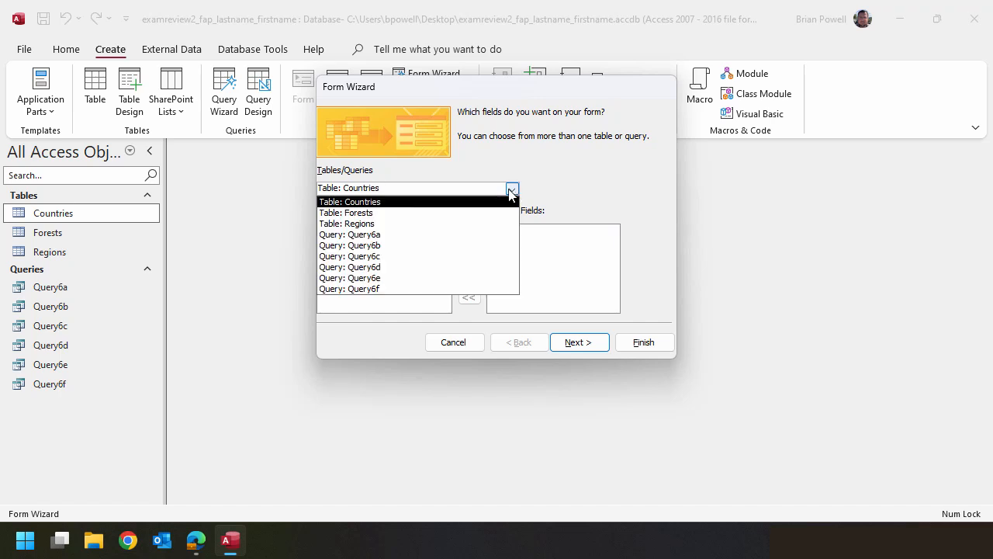
{"action": "left_click", "coordinate": [375, 225]}
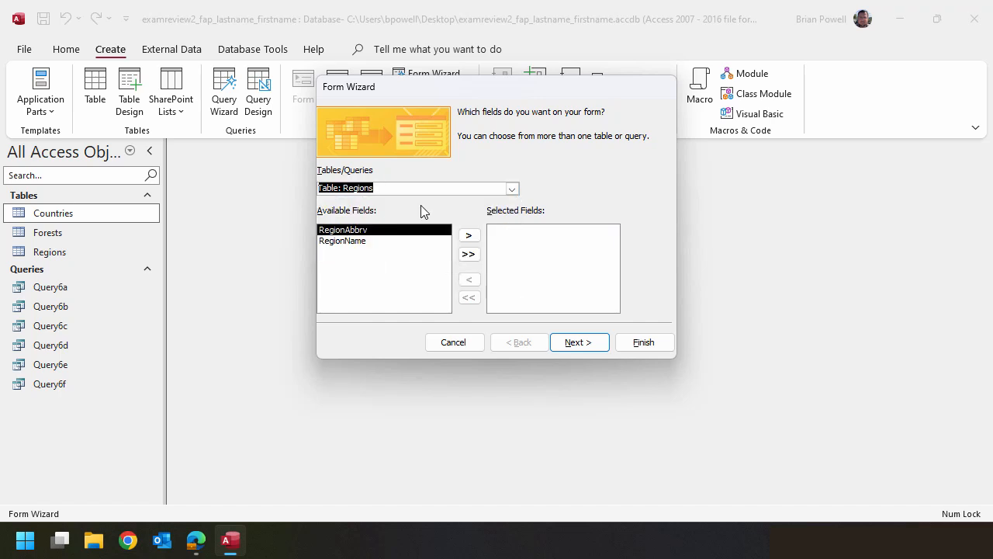
{"action": "left_click", "coordinate": [368, 243]}
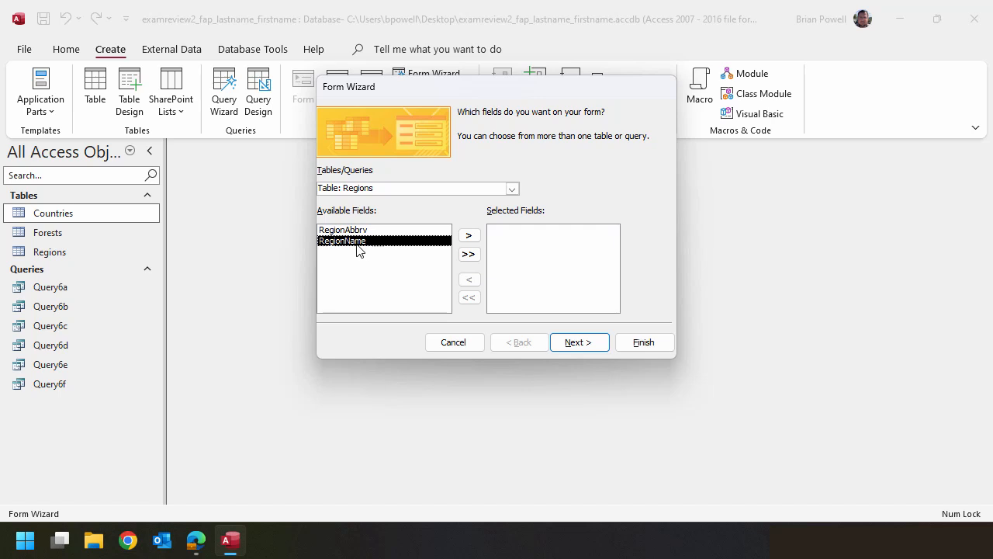
{"action": "left_click", "coordinate": [470, 236]}
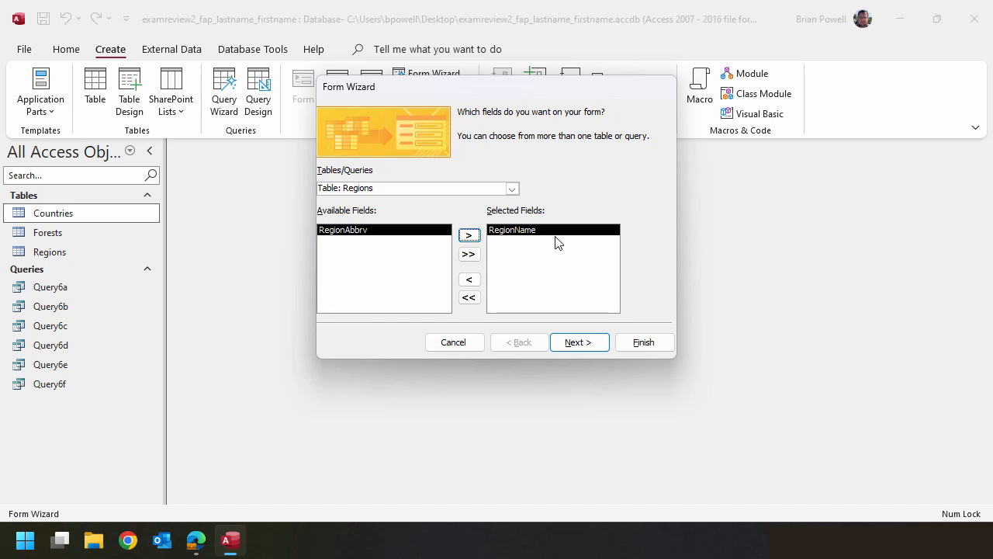
- Add all fields from the Countries table to the form's selected fields
{"action": "left_click", "coordinate": [512, 189]}
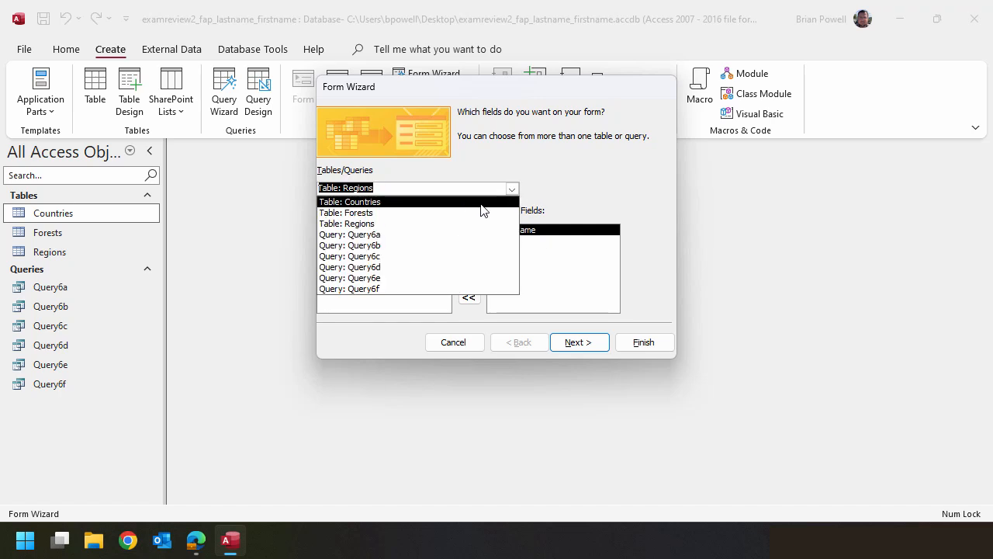
{"action": "left_click", "coordinate": [476, 204]}
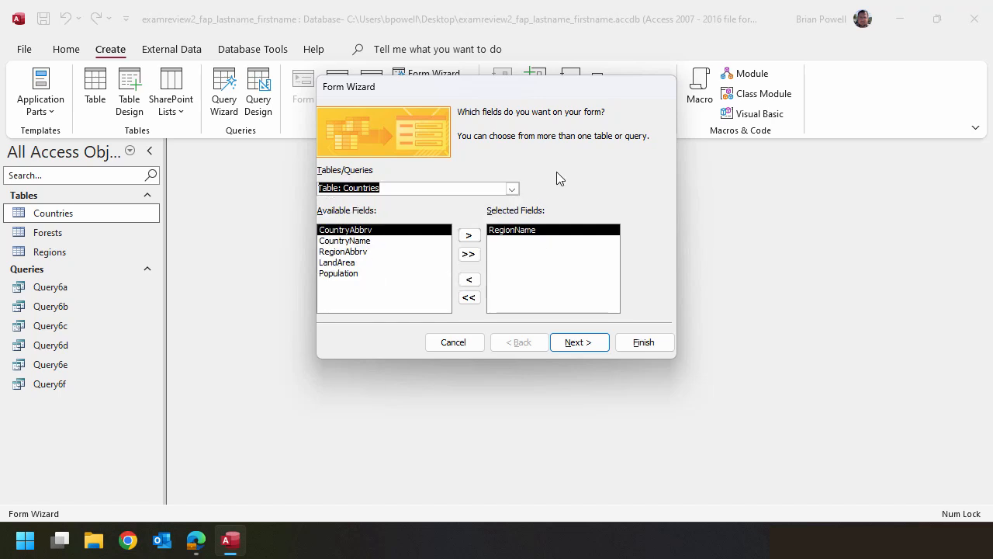
{"action": "left_click", "coordinate": [468, 255]}
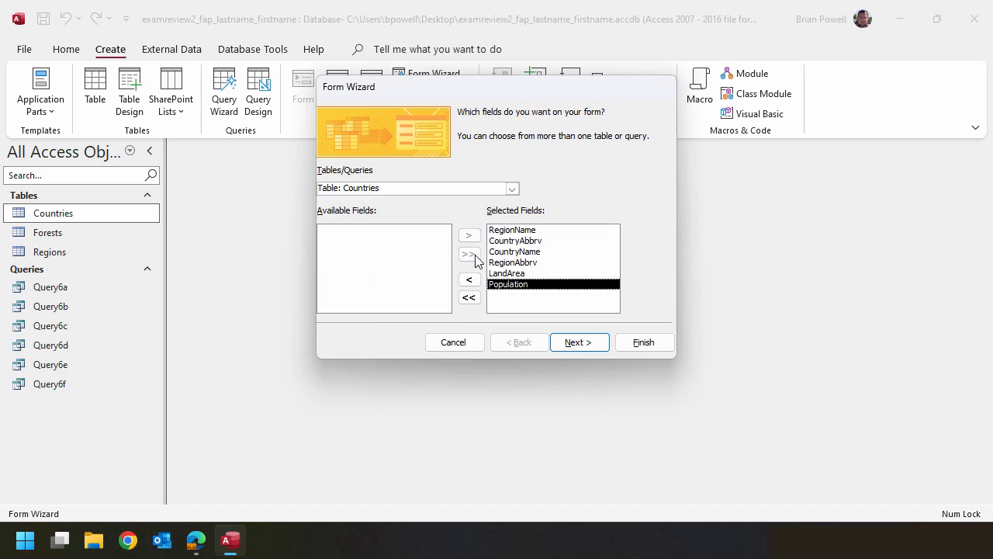
- Keep the data viewed by Regions as a form with a subform, using the Datasheet layout for the subform
{"action": "left_click", "coordinate": [588, 348]}
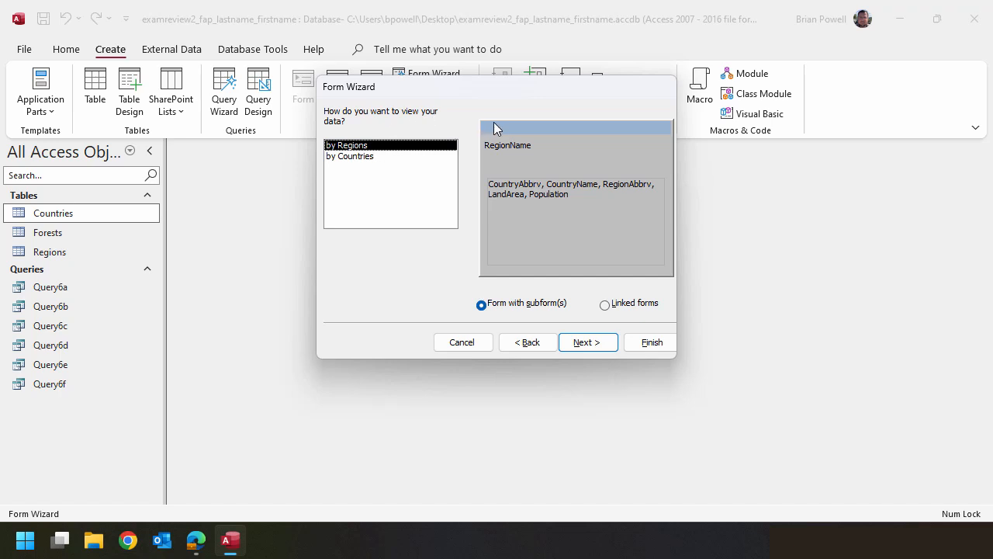
{"action": "left_click", "coordinate": [589, 344]}
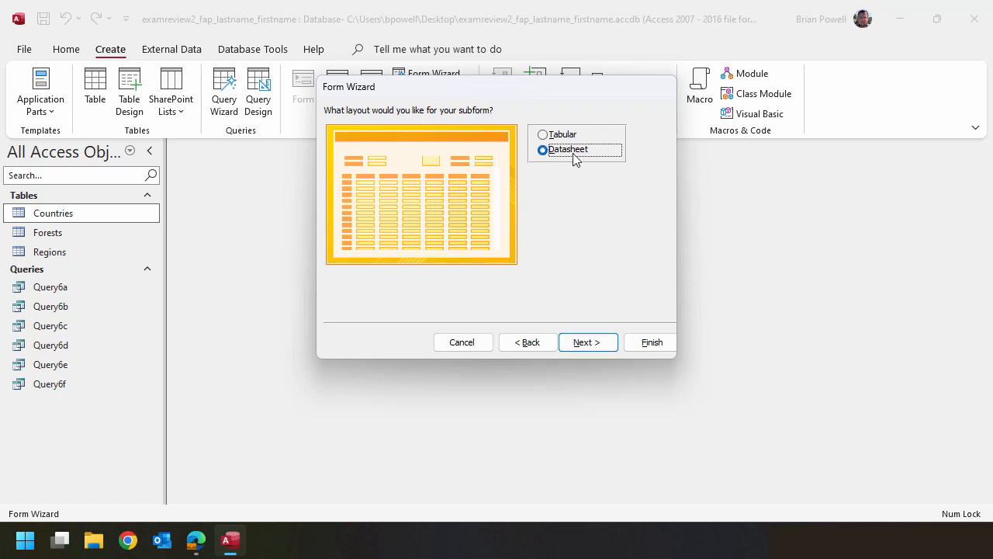
{"action": "left_click", "coordinate": [601, 348]}
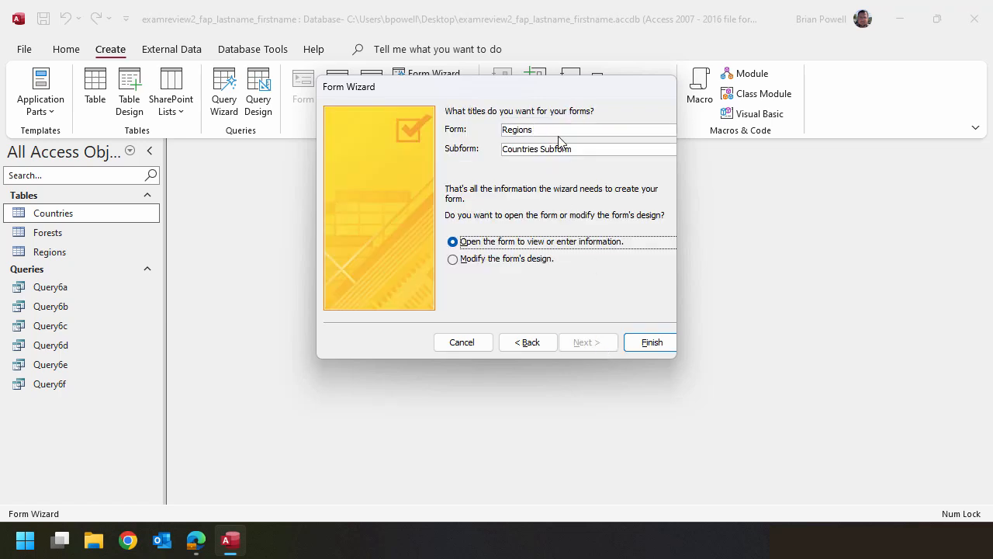
- Title the form RegionData and the subform RegionDataSubform, and finish the wizard with the form opened for viewing
{"action": "double_click", "coordinate": [565, 129]}
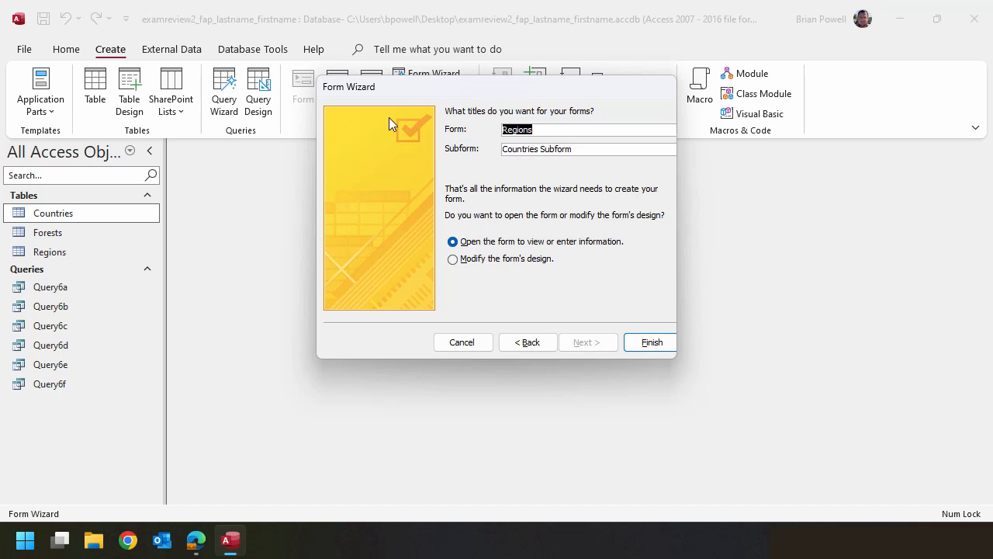
{"action": "type", "text": "RegionData"}
{"action": "key", "text": "Tab"}
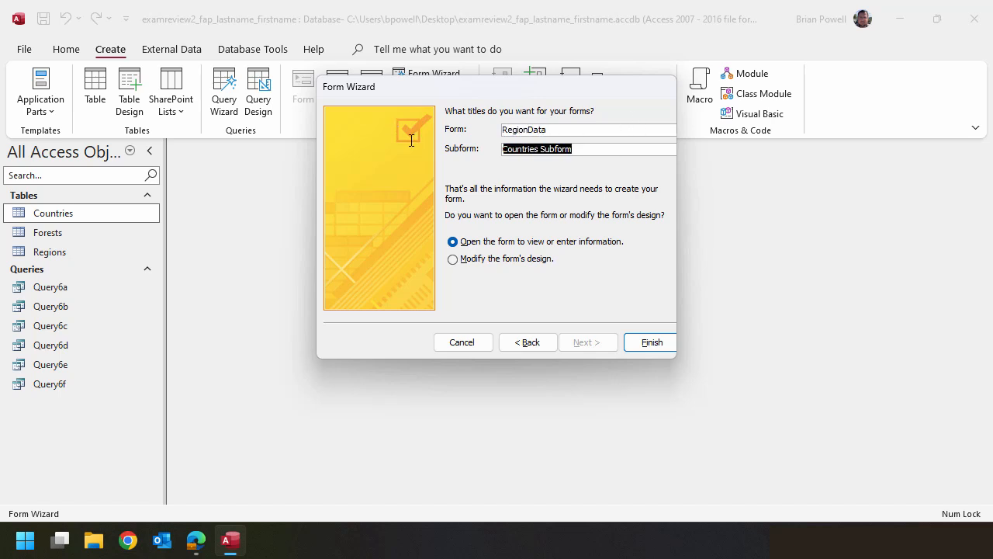
{"action": "type", "text": "RegionDataSubfor"}
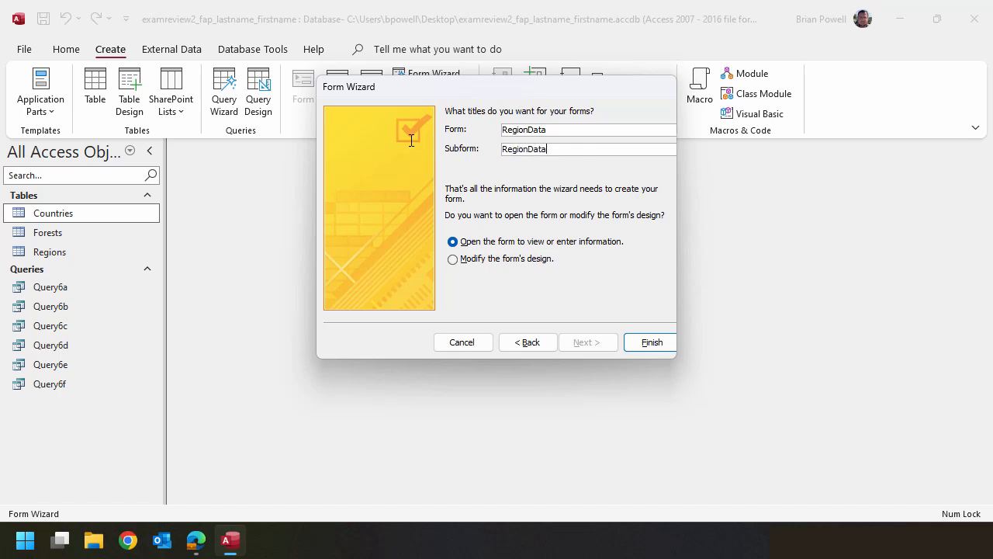
{"action": "type", "text": "m"}
{"action": "left_click", "coordinate": [661, 343]}
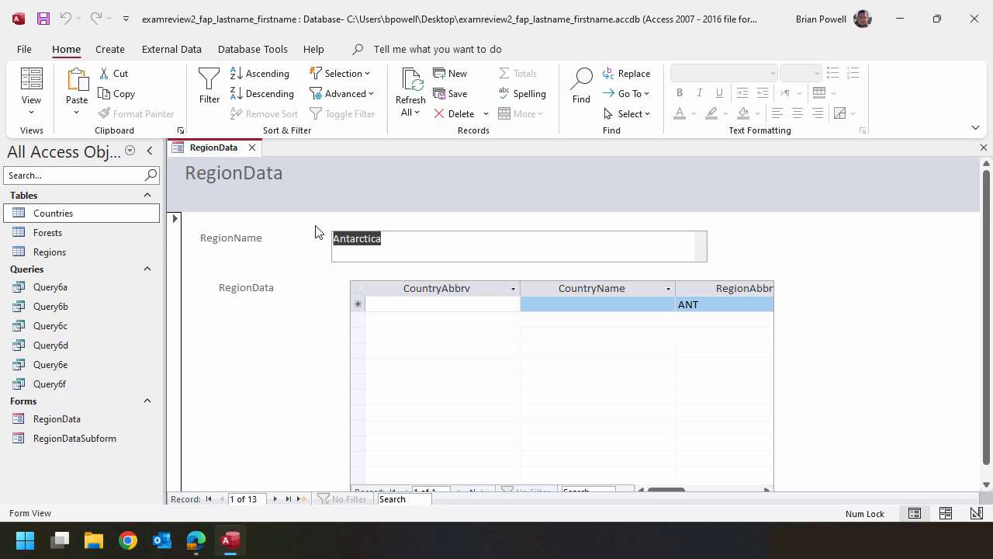
- Browse forward through several region records in the RegionData form to examine their countries, and close the form
{"action": "left_click", "coordinate": [275, 499]}
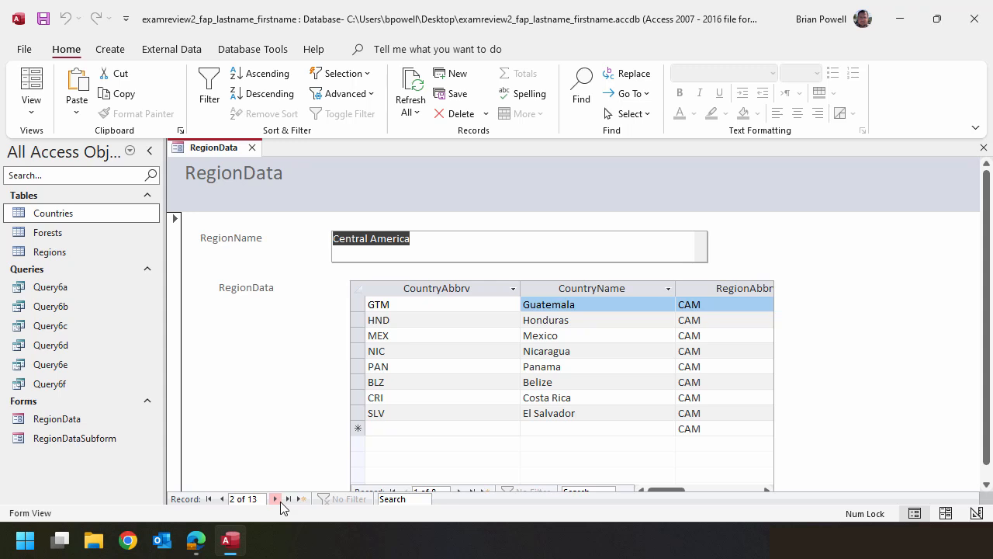
{"action": "left_click", "coordinate": [276, 499]}
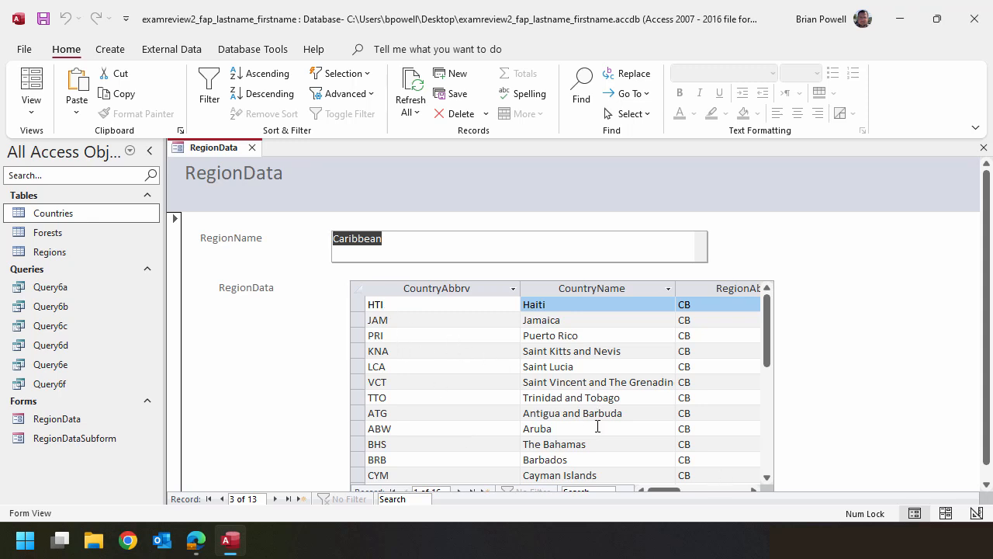
{"action": "left_click", "coordinate": [275, 499]}
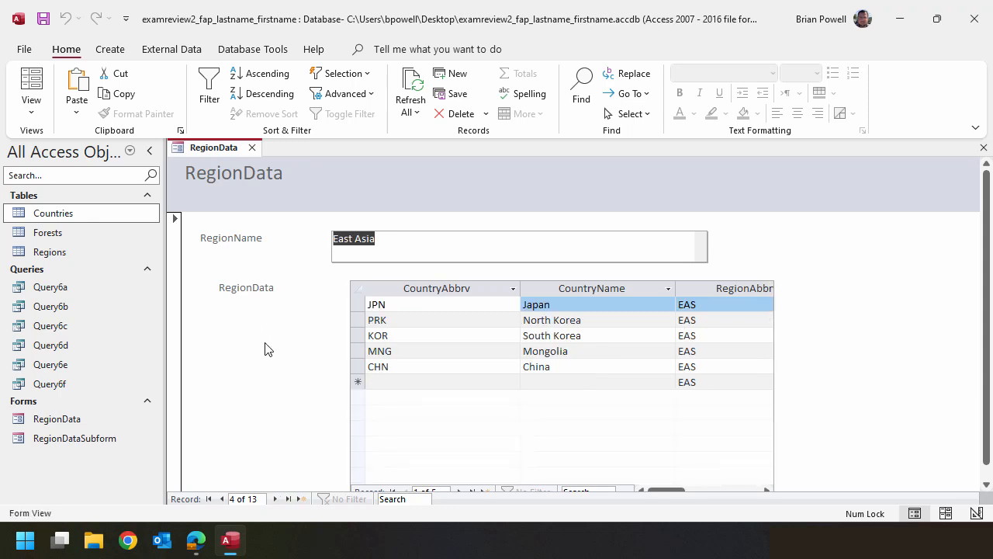
{"action": "left_click", "coordinate": [273, 499]}
{"action": "left_click", "coordinate": [274, 499]}
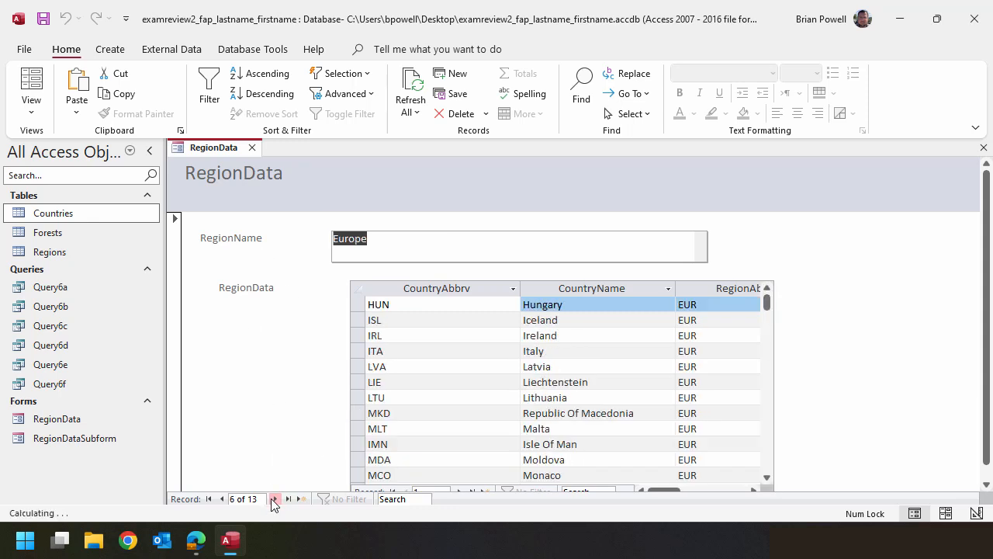
{"action": "left_click", "coordinate": [273, 499]}
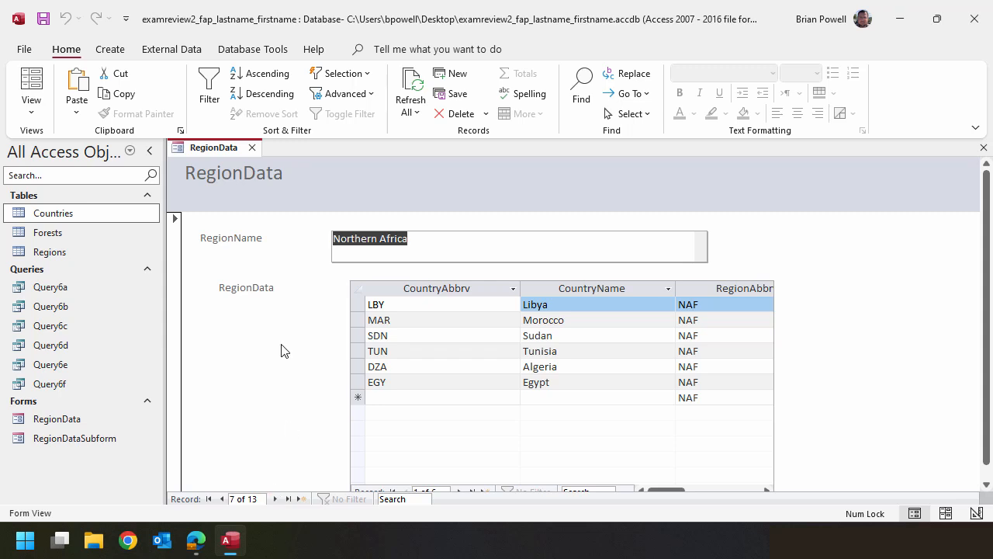
{"action": "left_click", "coordinate": [252, 148]}
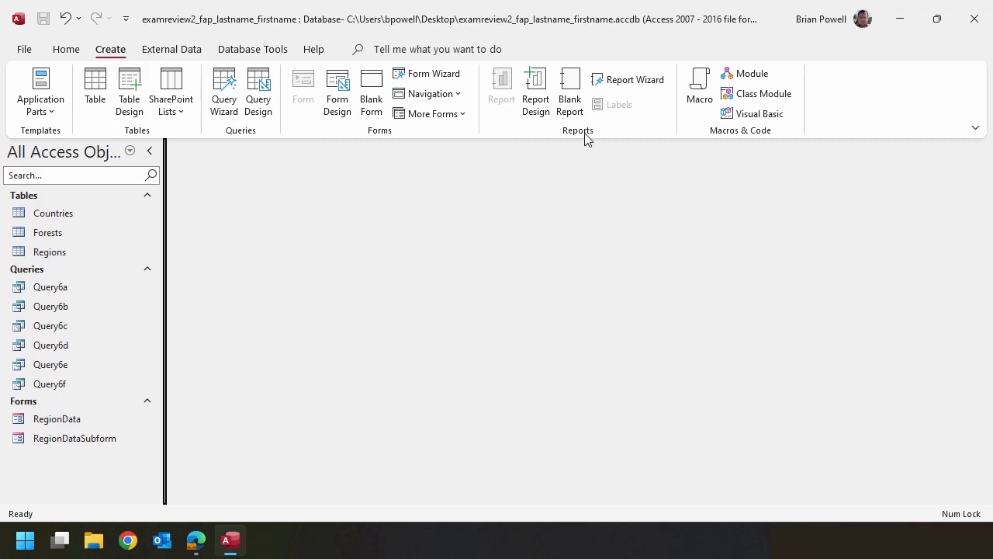
- Start a new report with the Report Wizard and add all fields from Query6b
{"action": "left_click", "coordinate": [654, 82]}
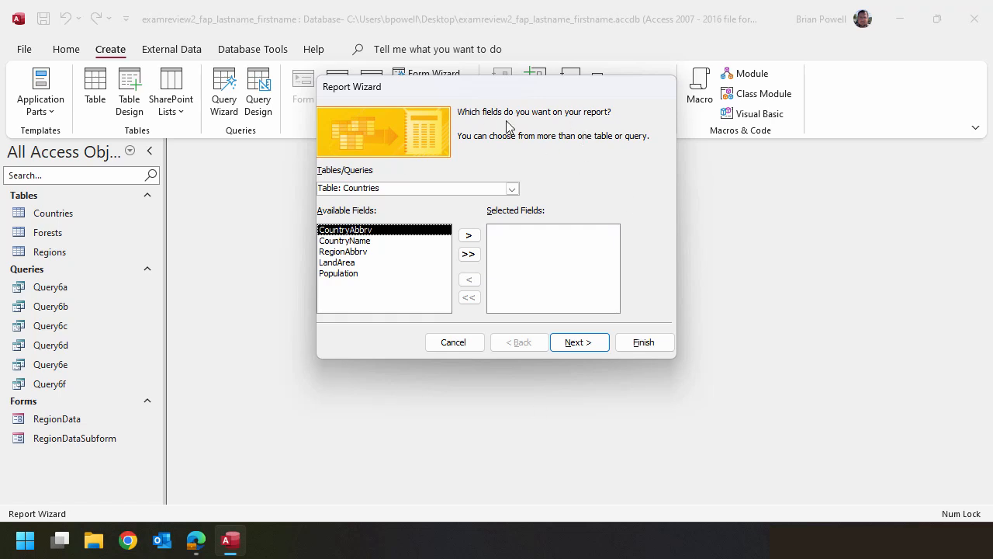
{"action": "left_click", "coordinate": [513, 188]}
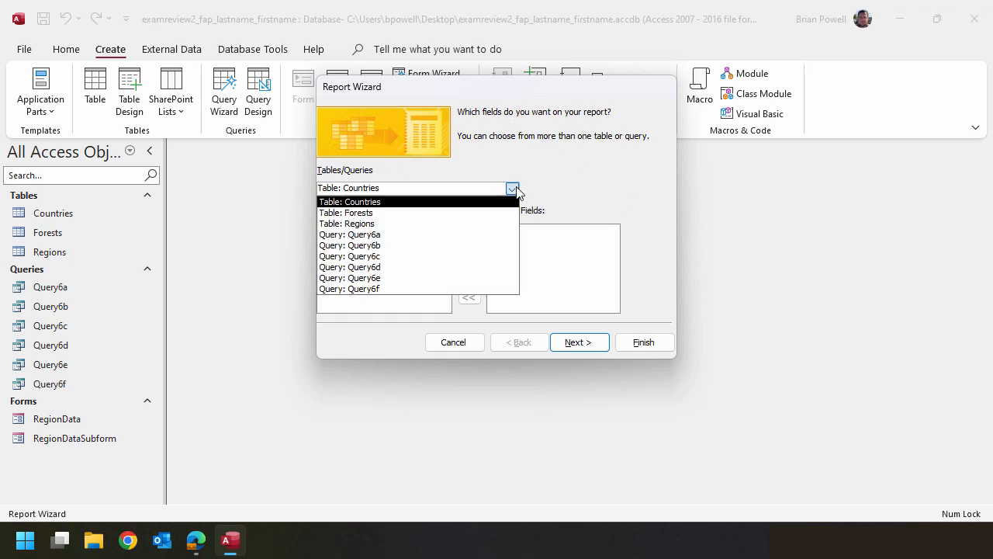
{"action": "left_click", "coordinate": [416, 246]}
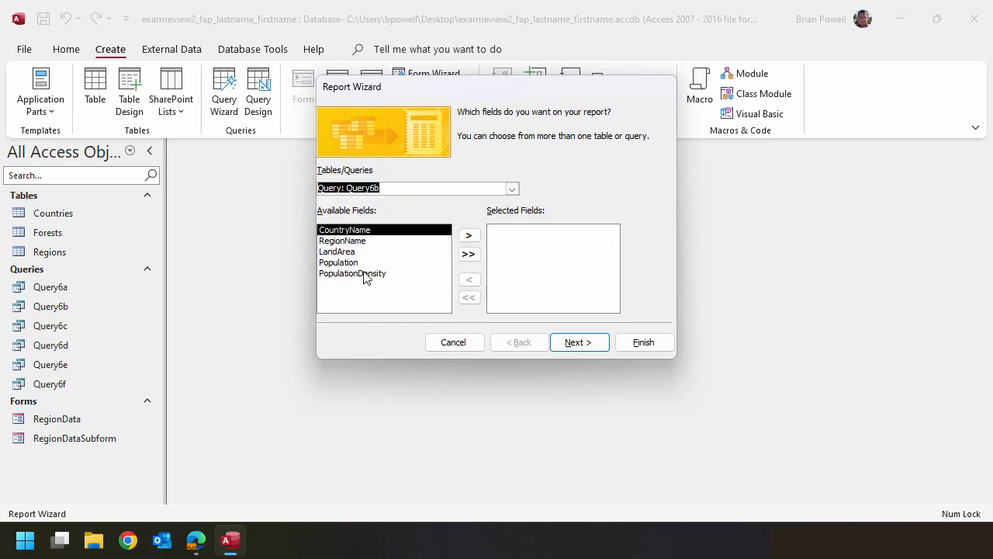
{"action": "left_click", "coordinate": [470, 254]}
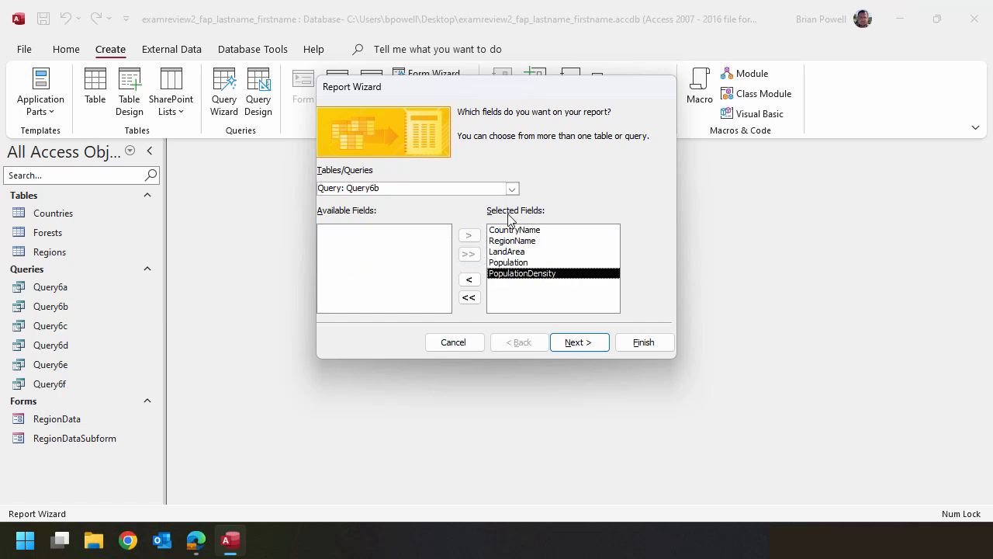
- Set the report data to be viewed by Regions, without adding any further grouping levels
{"action": "left_click", "coordinate": [579, 343]}
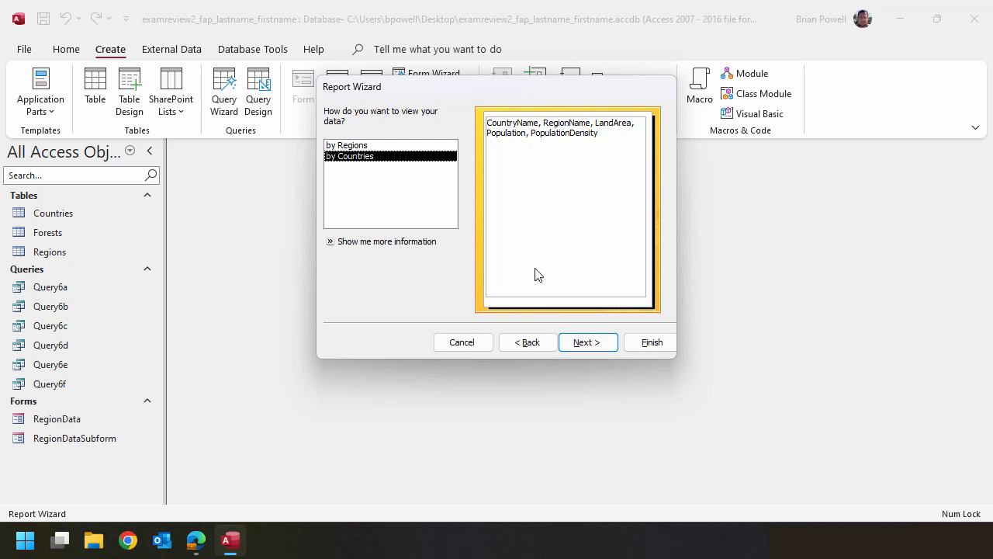
{"action": "left_click", "coordinate": [379, 147]}
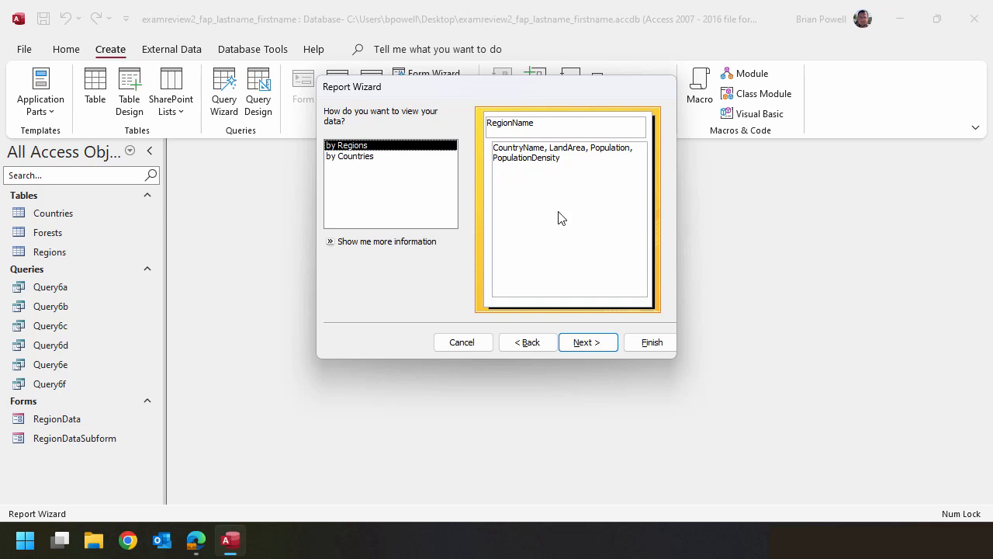
{"action": "left_click", "coordinate": [588, 344]}
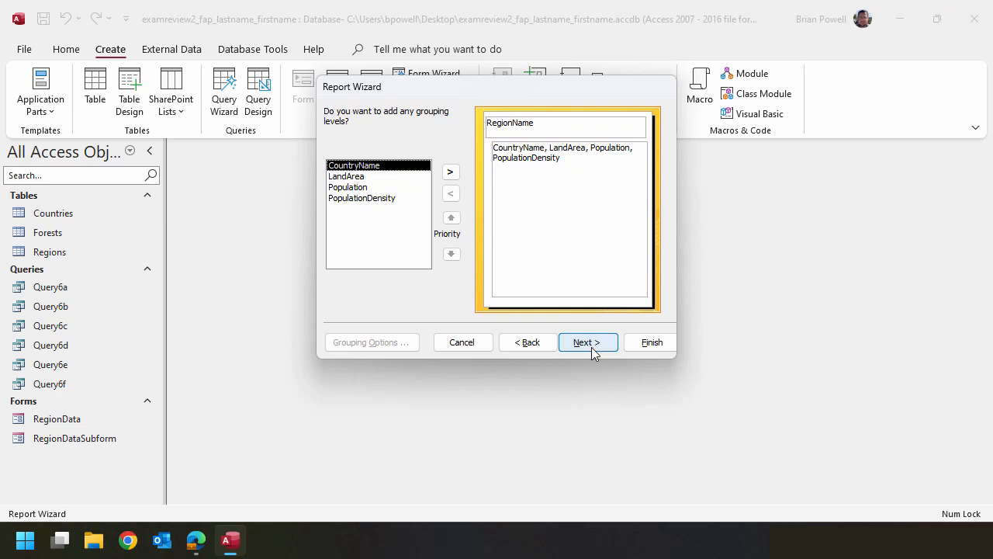
{"action": "left_click", "coordinate": [597, 349]}
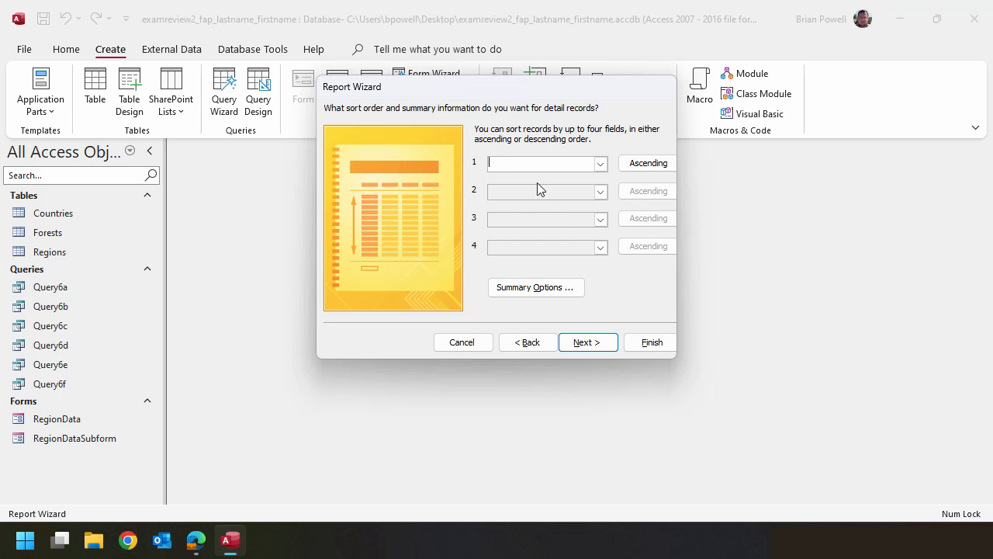
- Sort the report's detail records by CountryName in ascending order
{"action": "left_click", "coordinate": [601, 164]}
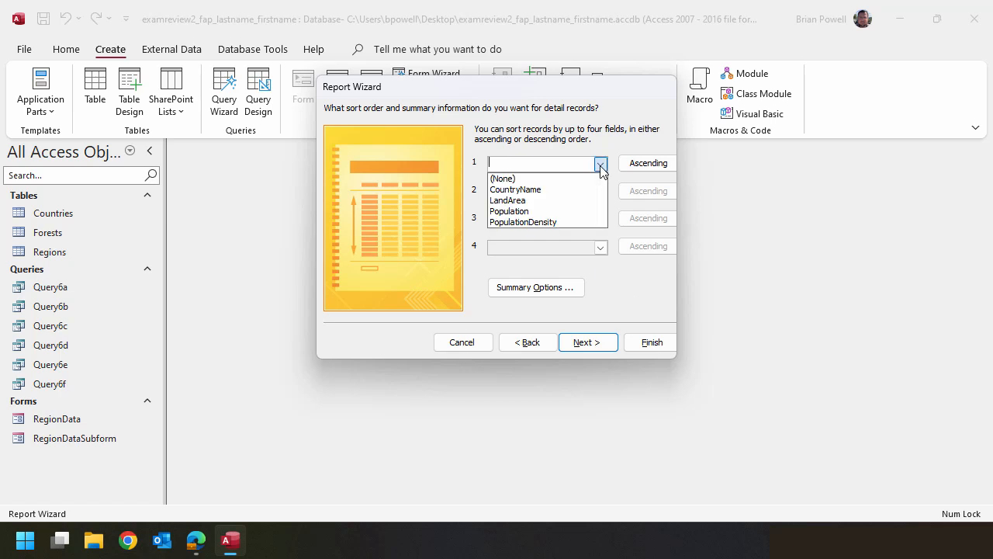
{"action": "left_click", "coordinate": [559, 191]}
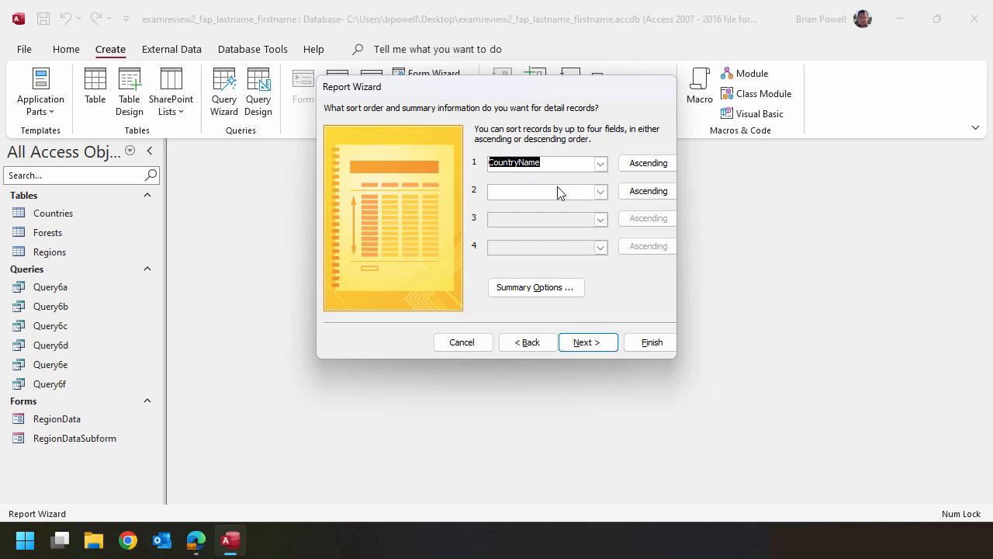
{"action": "left_click", "coordinate": [661, 171]}
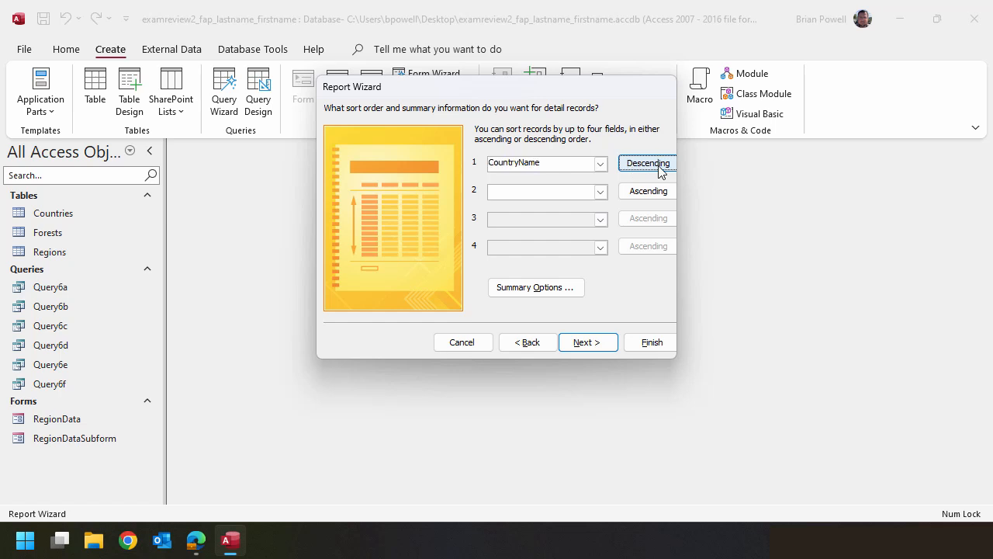
{"action": "left_click", "coordinate": [665, 172]}
{"action": "left_click", "coordinate": [665, 171]}
{"action": "left_click", "coordinate": [664, 172]}
{"action": "left_click", "coordinate": [587, 346]}
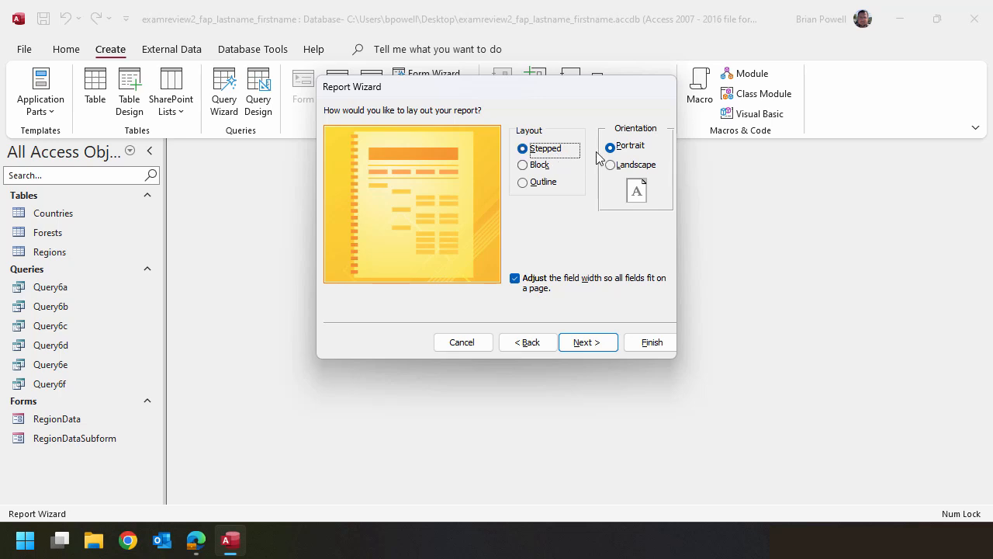
- Keep the Stepped layout in Portrait orientation, title the report AsianSummary, and finish the wizard to preview it
{"action": "left_click", "coordinate": [607, 345]}
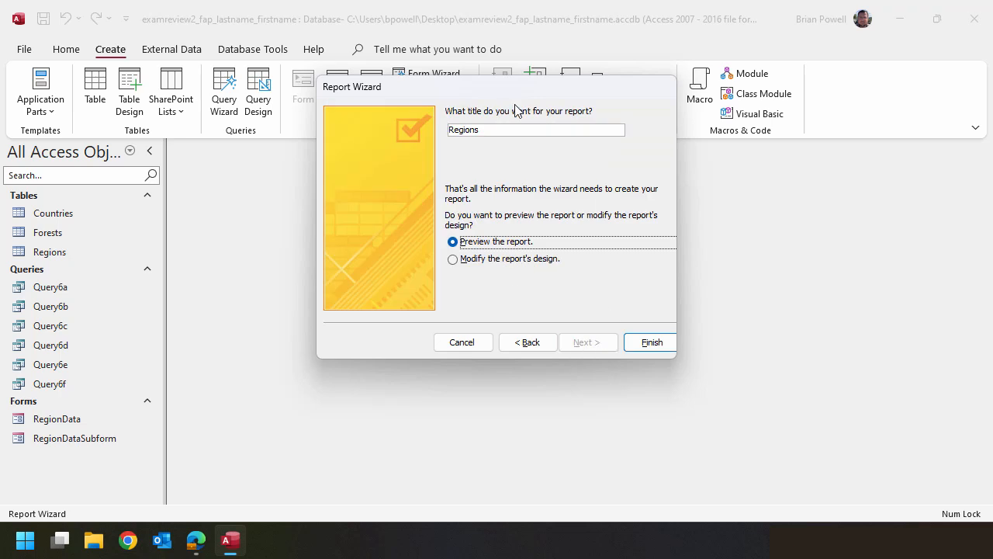
{"action": "left_click_drag", "start_coordinate": [512, 129], "coordinate": [338, 120]}
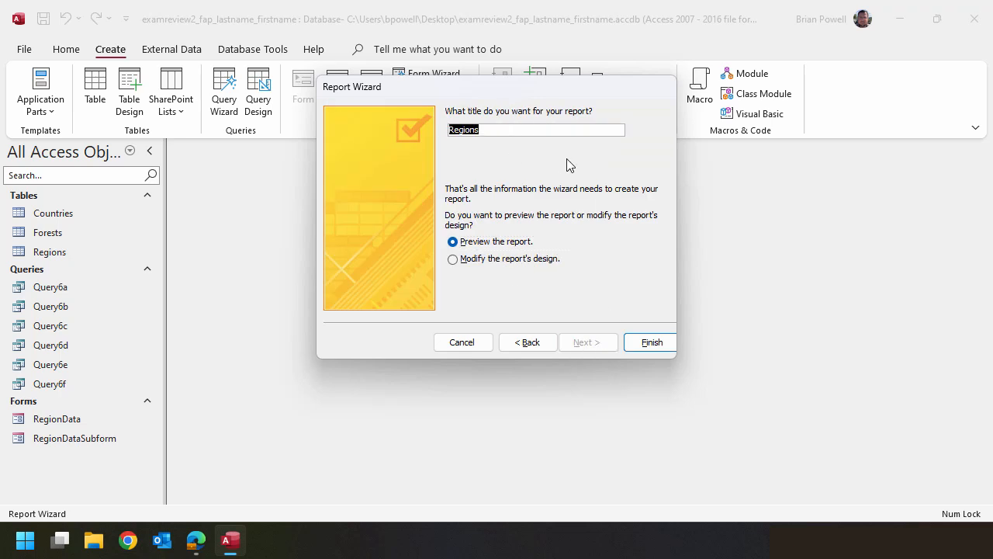
{"action": "type", "text": "AsianSummary"}
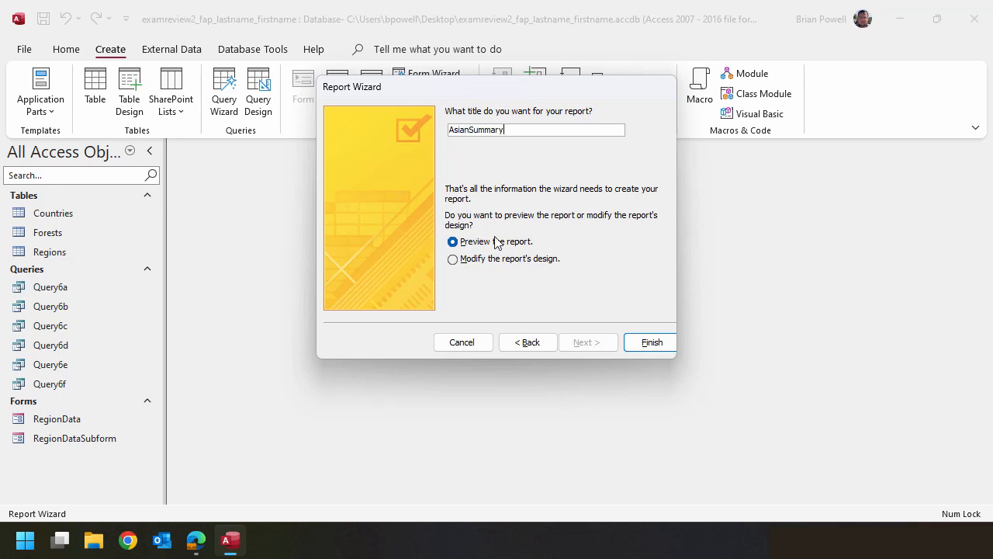
{"action": "left_click", "coordinate": [652, 344]}
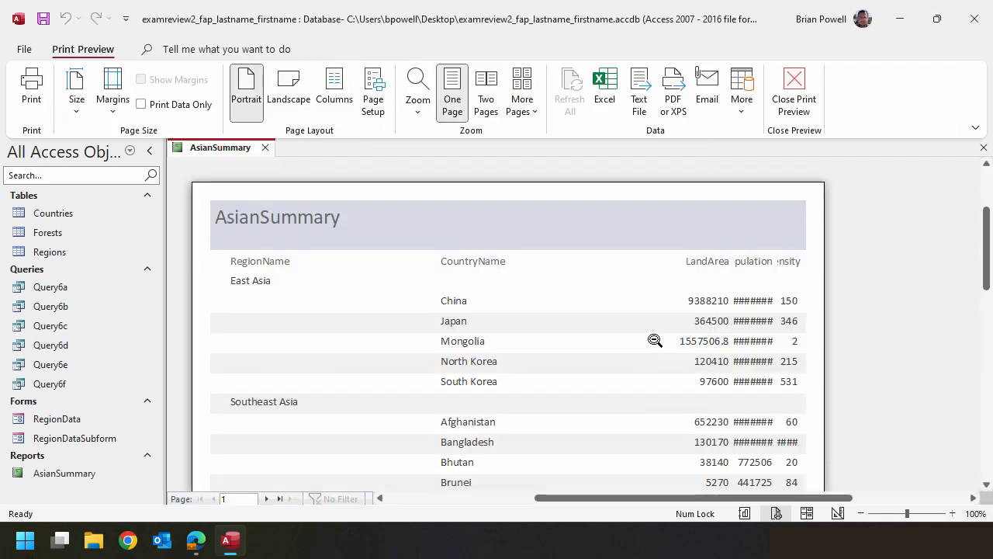
{"action": "scroll", "coordinate": [655, 341], "scroll_direction": "down", "scroll_amount": 5}
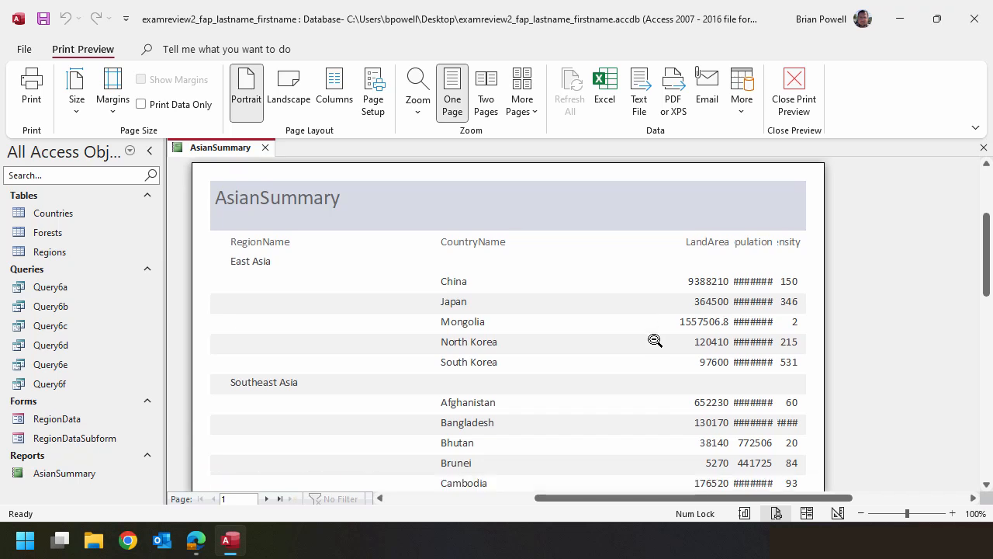
{"action": "scroll", "coordinate": [471, 326], "scroll_direction": "down", "scroll_amount": 8}
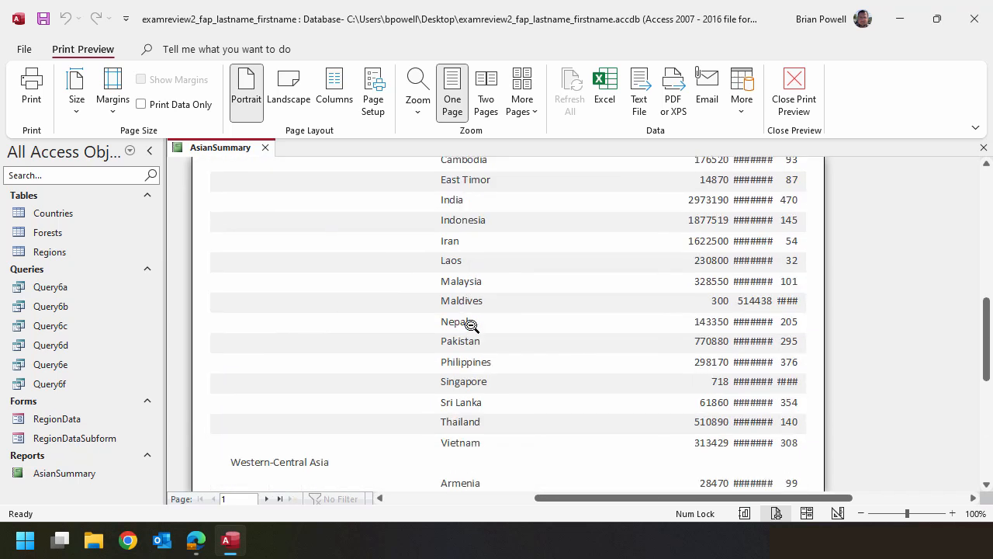
{"action": "scroll", "coordinate": [471, 326], "scroll_direction": "down", "scroll_amount": 2}
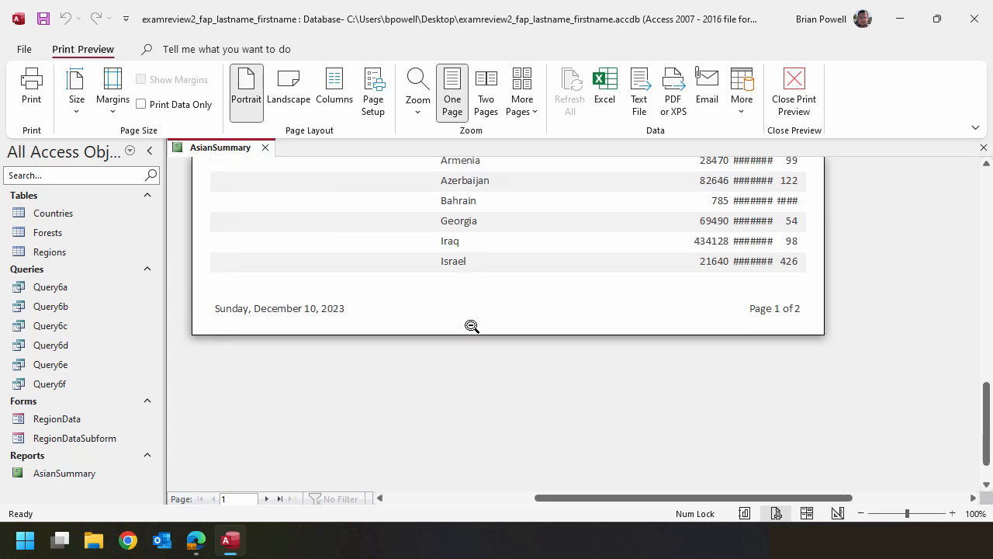
- Close the print preview of the AsianSummary report and switch the report to Layout View
{"action": "scroll", "coordinate": [471, 326], "scroll_direction": "up", "scroll_amount": 8}
{"action": "scroll", "coordinate": [471, 326], "scroll_direction": "up", "scroll_amount": 5}
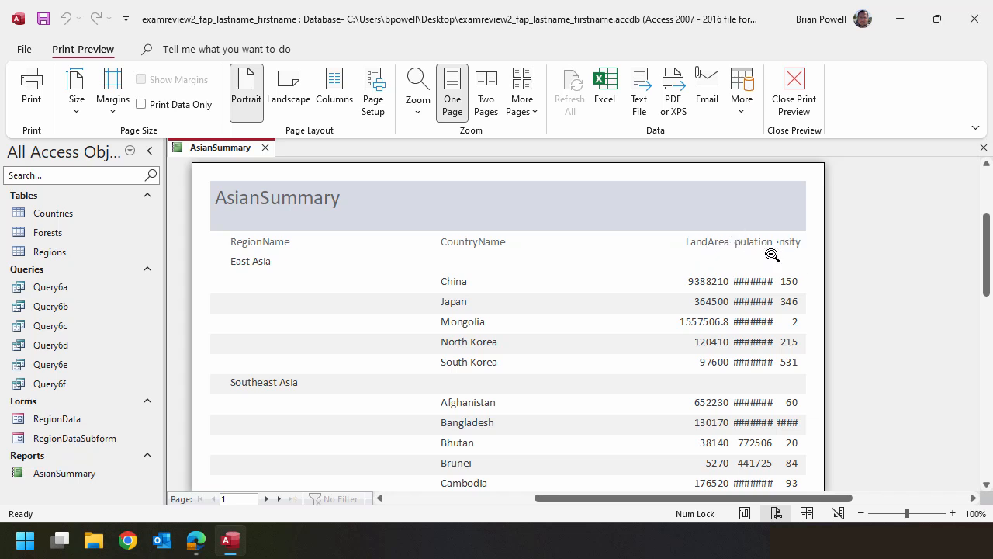
{"action": "scroll", "coordinate": [751, 322], "scroll_direction": "down", "scroll_amount": 1}
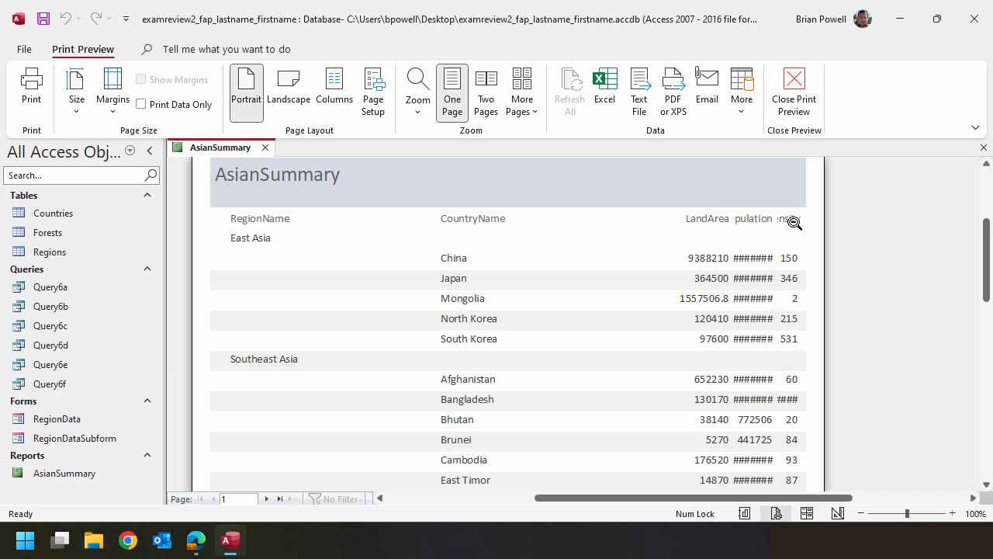
{"action": "scroll", "coordinate": [778, 303], "scroll_direction": "down", "scroll_amount": 3}
{"action": "scroll", "coordinate": [780, 314], "scroll_direction": "down", "scroll_amount": 3}
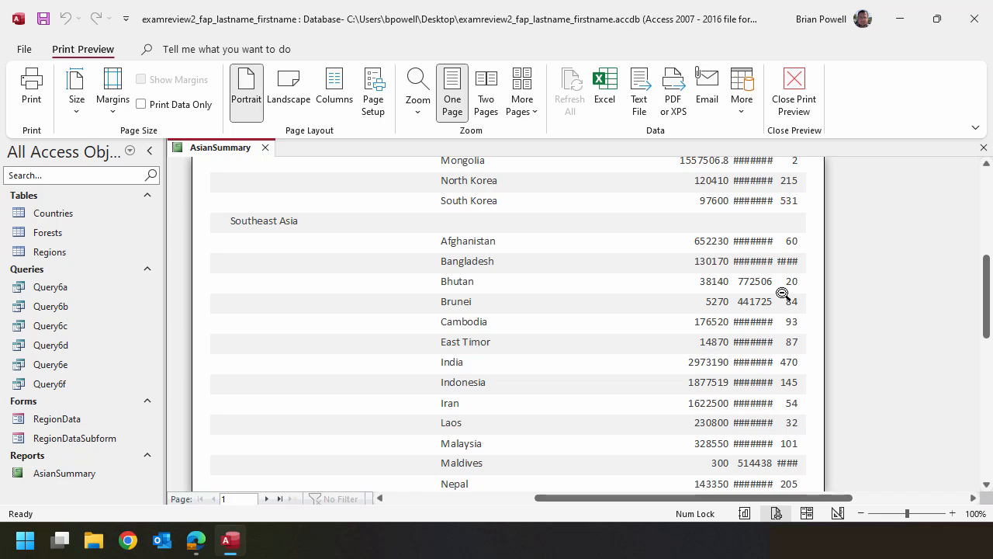
{"action": "left_click", "coordinate": [794, 93]}
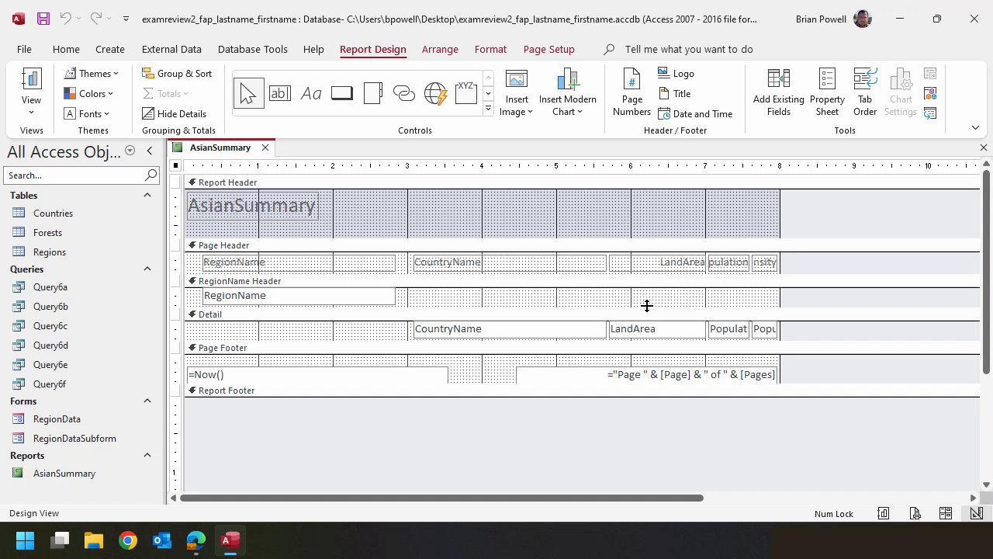
{"action": "left_click", "coordinate": [32, 114]}
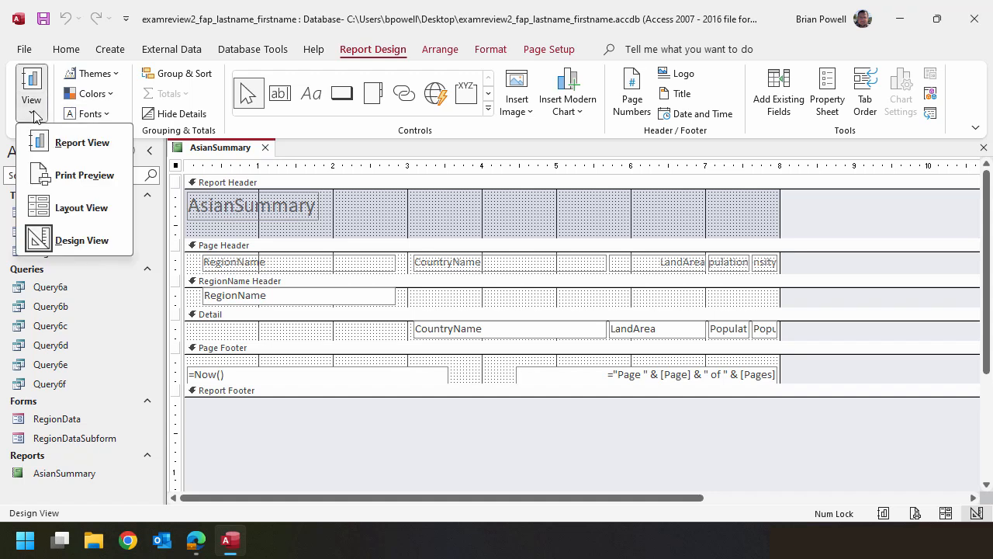
{"action": "left_click", "coordinate": [82, 208]}
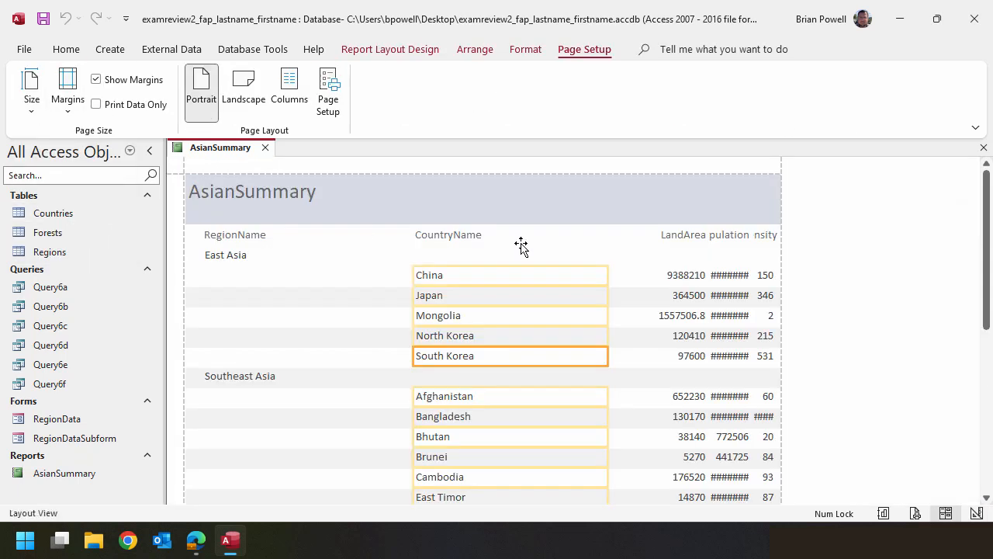
- Move the CountryName and LandArea columns, headings and values together, left so they sit close to the RegionName column
{"action": "left_click", "coordinate": [454, 238]}
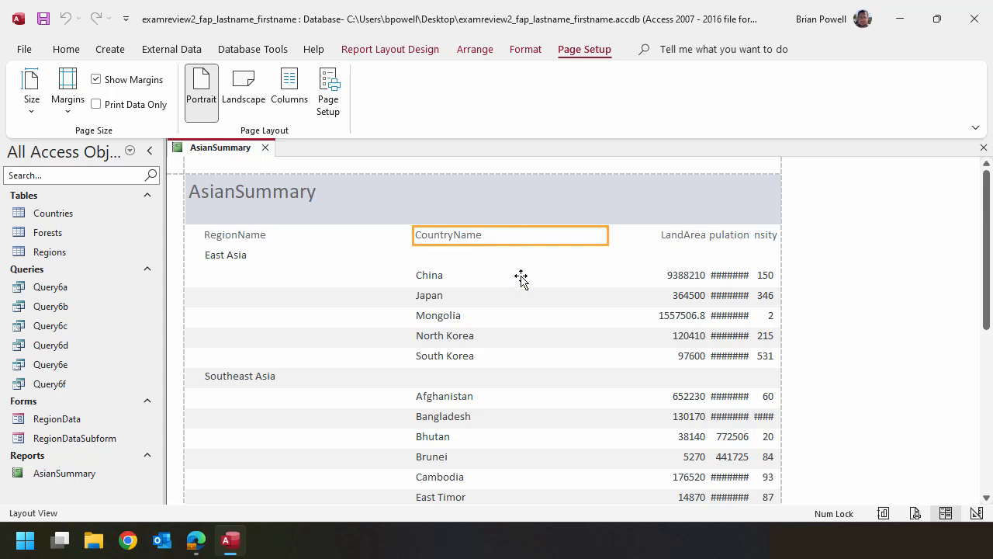
{"action": "left_click", "coordinate": [437, 276], "text": "ctrl"}
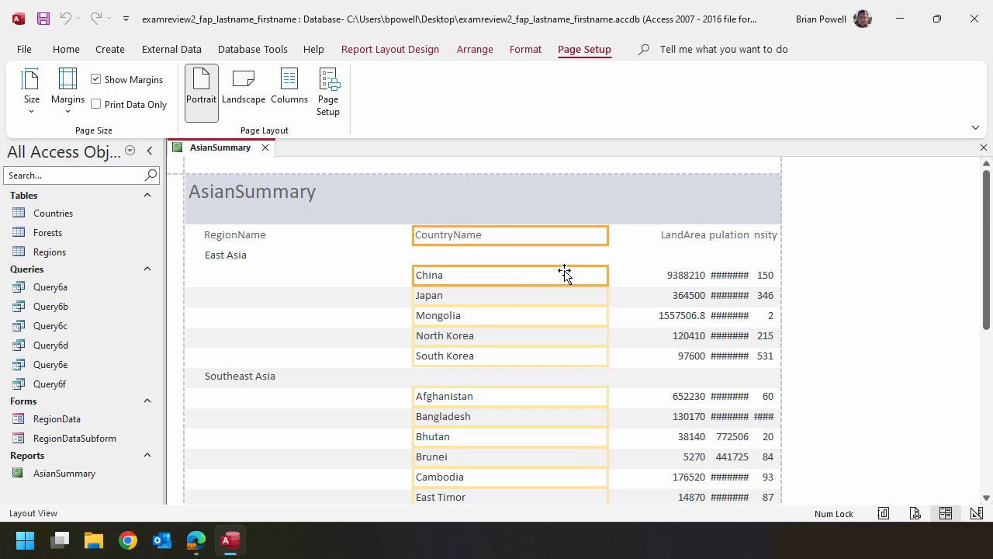
{"action": "left_click", "coordinate": [690, 237], "text": "ctrl"}
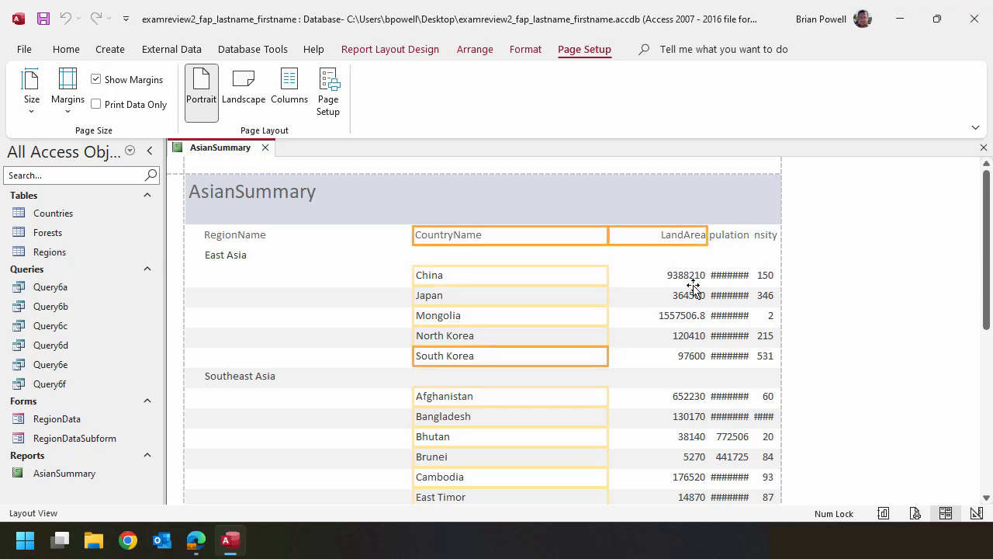
{"action": "left_click", "coordinate": [668, 276], "text": "ctrl"}
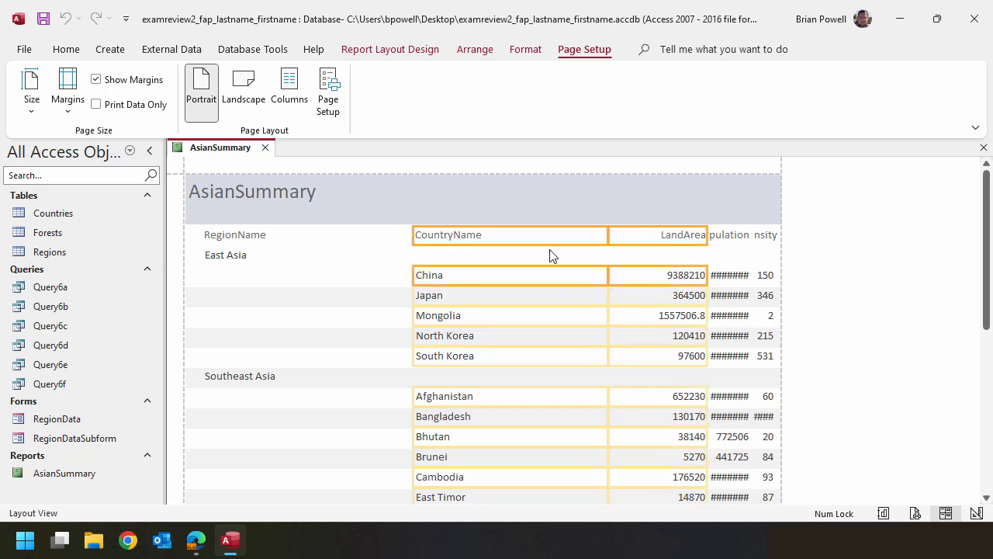
{"action": "left_click_drag", "start_coordinate": [499, 236], "coordinate": [374, 236]}
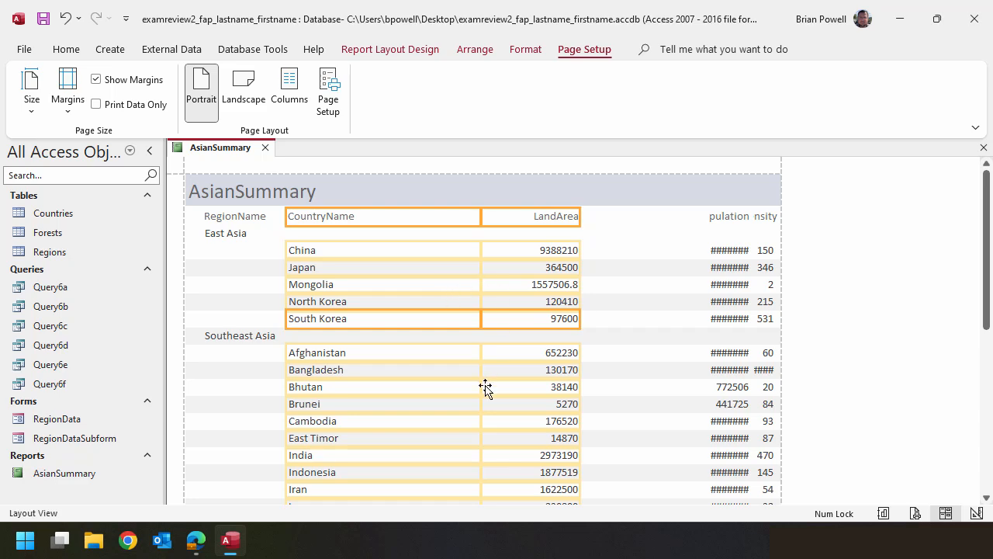
{"action": "scroll", "coordinate": [486, 388], "scroll_direction": "down", "scroll_amount": 4}
{"action": "scroll", "coordinate": [486, 389], "scroll_direction": "up", "scroll_amount": 4}
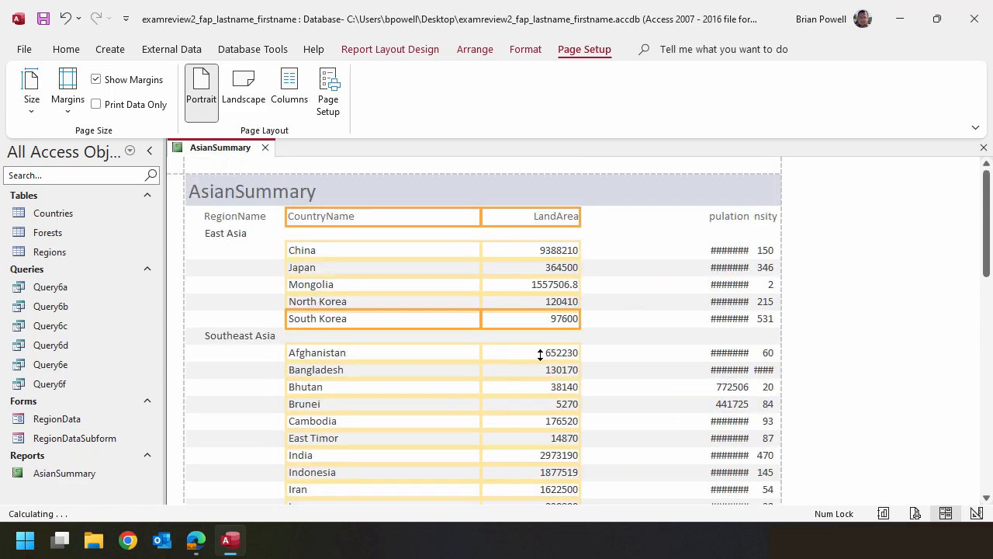
- Widen the Population heading and its values to fit the full numbers and place the column beside LandArea
{"action": "left_click", "coordinate": [727, 218]}
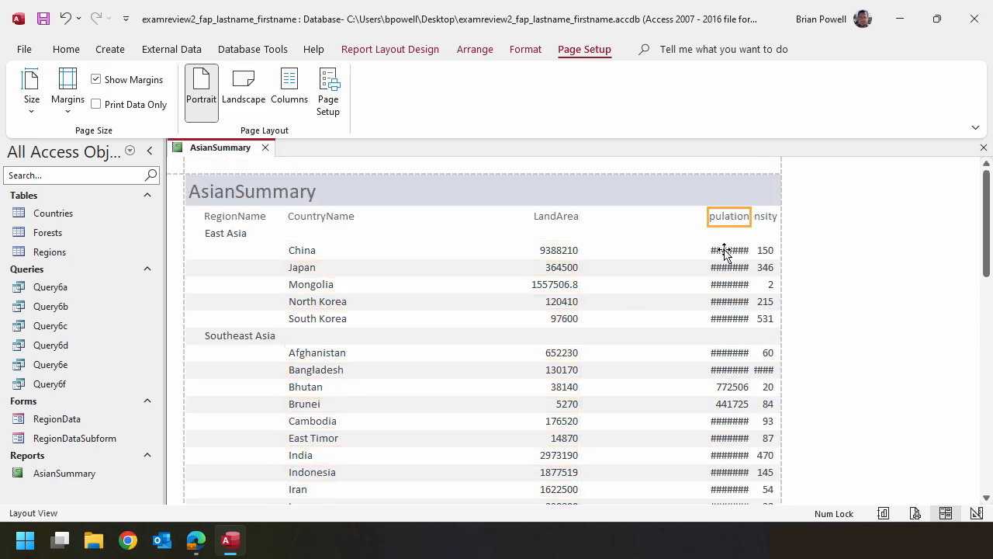
{"action": "left_click", "coordinate": [726, 250], "text": "shift"}
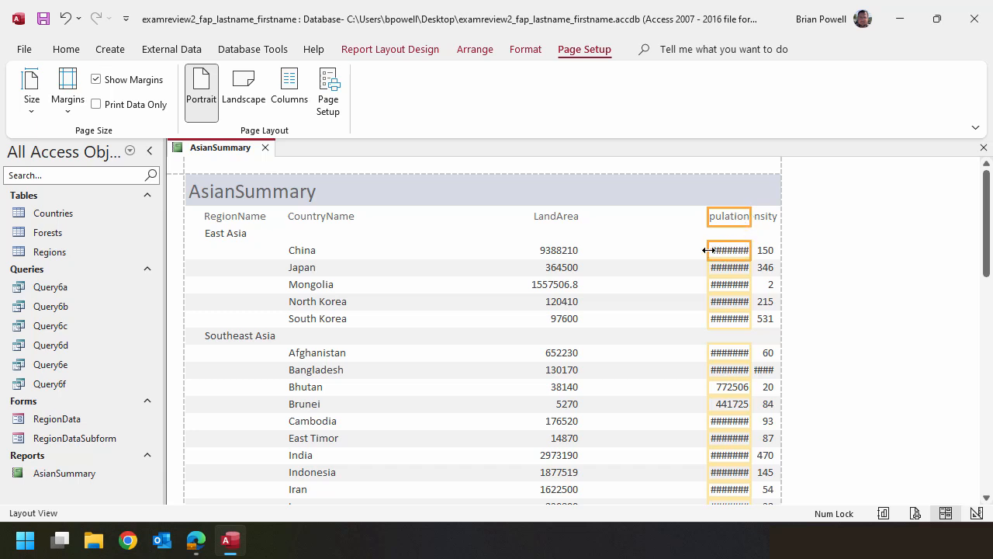
{"action": "mouse_move", "coordinate": [707, 250]}
{"action": "left_mouse_down"}
{"action": "mouse_move", "coordinate": [589, 246]}
{"action": "mouse_move", "coordinate": [694, 253]}
{"action": "left_mouse_up"}
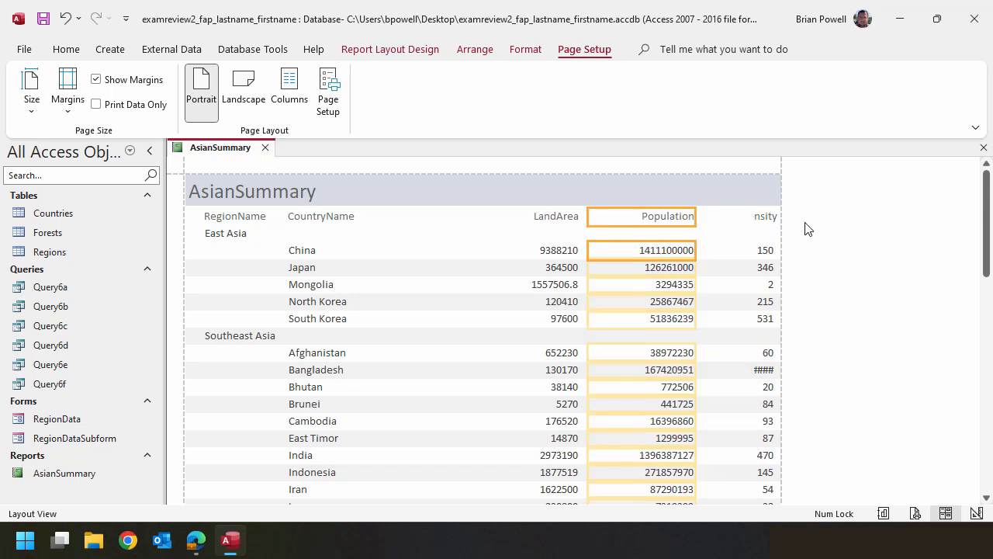
- Widen the PopulationDensity heading and values leftward to fit the full heading, shifting the Population data closer to LandArea to make room
{"action": "left_click", "coordinate": [765, 217]}
{"action": "left_click", "coordinate": [763, 250]}
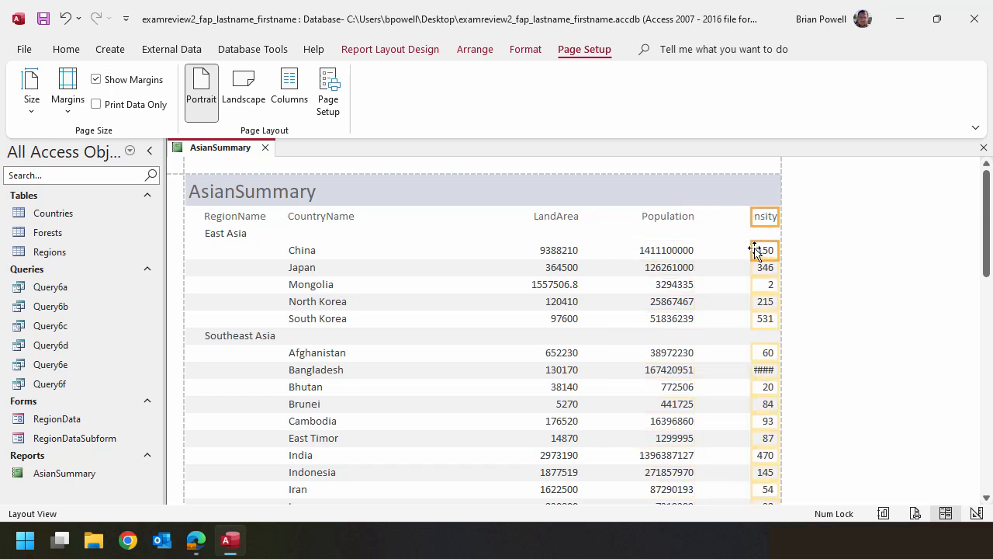
{"action": "left_click_drag", "start_coordinate": [750, 249], "coordinate": [672, 249]}
{"action": "left_click", "coordinate": [666, 216]}
{"action": "left_click", "coordinate": [664, 250]}
{"action": "left_click", "coordinate": [722, 218]}
{"action": "left_click", "coordinate": [733, 250]}
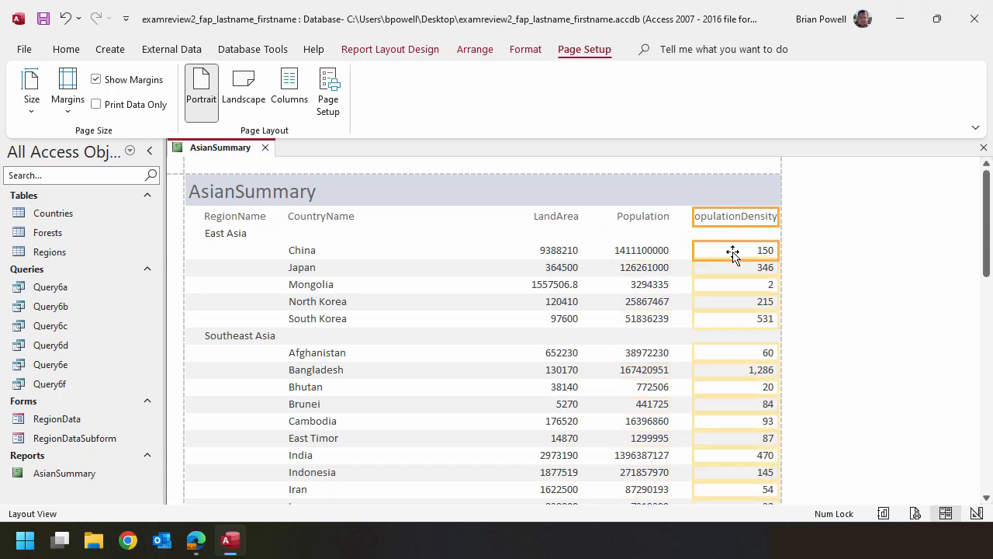
{"action": "left_click_drag", "start_coordinate": [693, 218], "coordinate": [675, 217]}
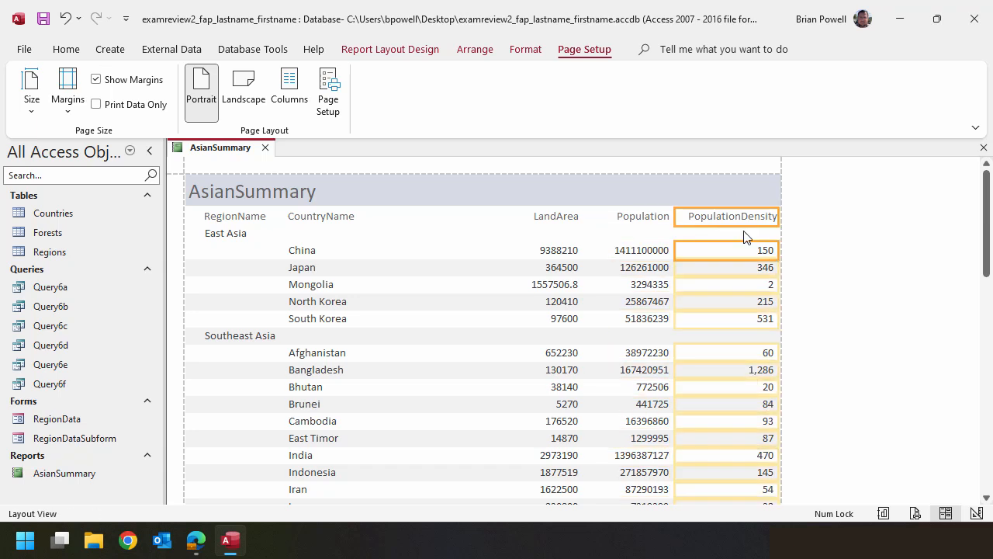
{"action": "left_click", "coordinate": [826, 256]}
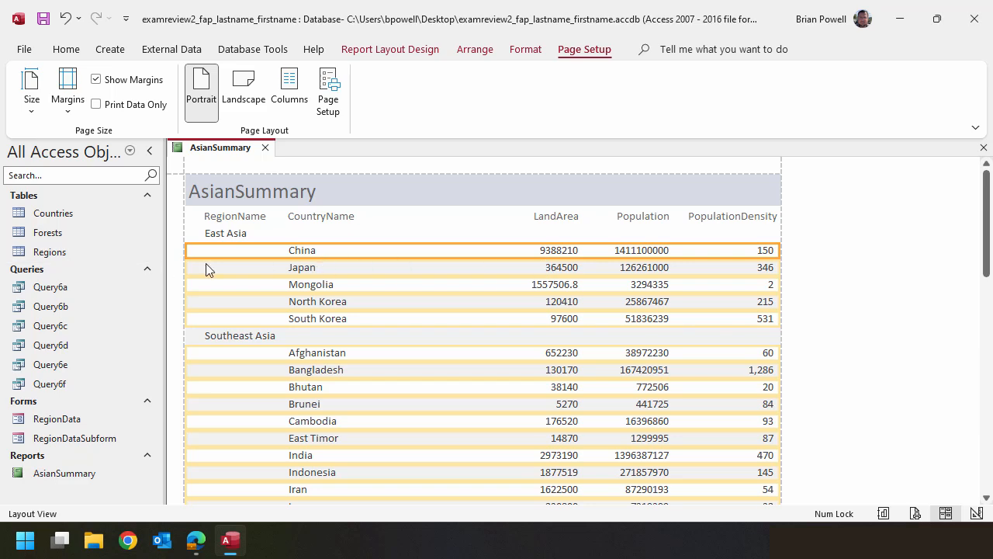
- Check the adjusted columns through the end of the AsianSummary report, and save and close the report
{"action": "scroll", "coordinate": [353, 314], "scroll_direction": "down", "scroll_amount": 8}
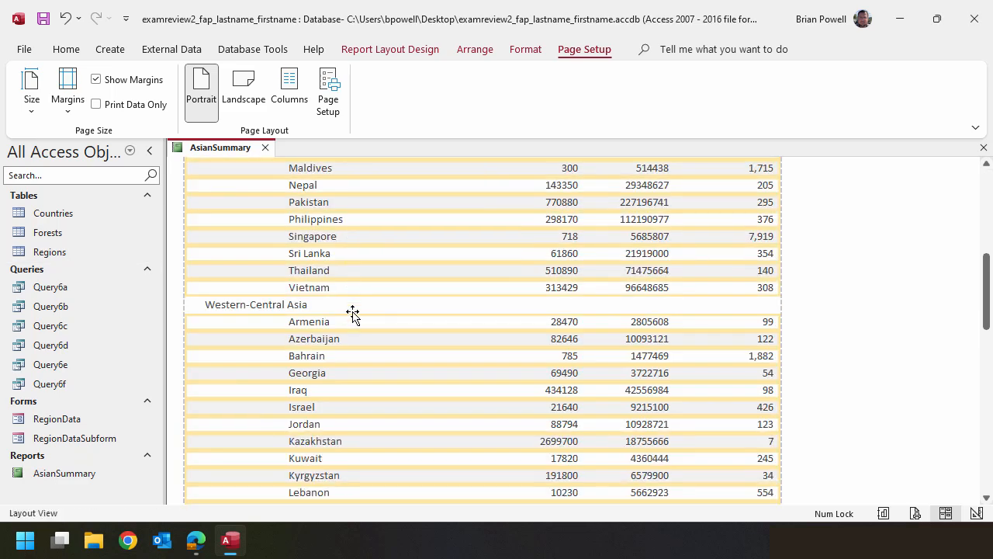
{"action": "scroll", "coordinate": [353, 314], "scroll_direction": "down", "scroll_amount": 5}
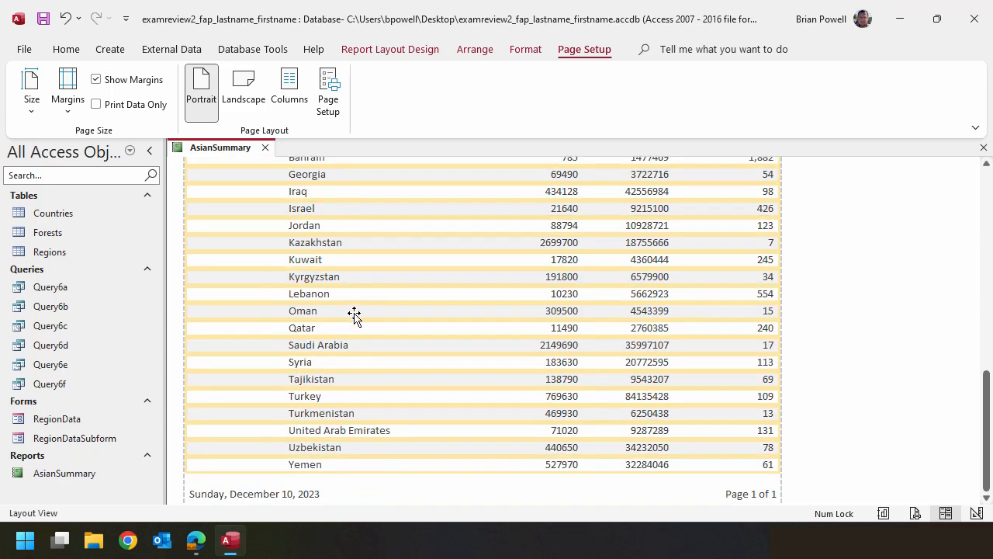
{"action": "scroll", "coordinate": [380, 352], "scroll_direction": "up", "scroll_amount": 6}
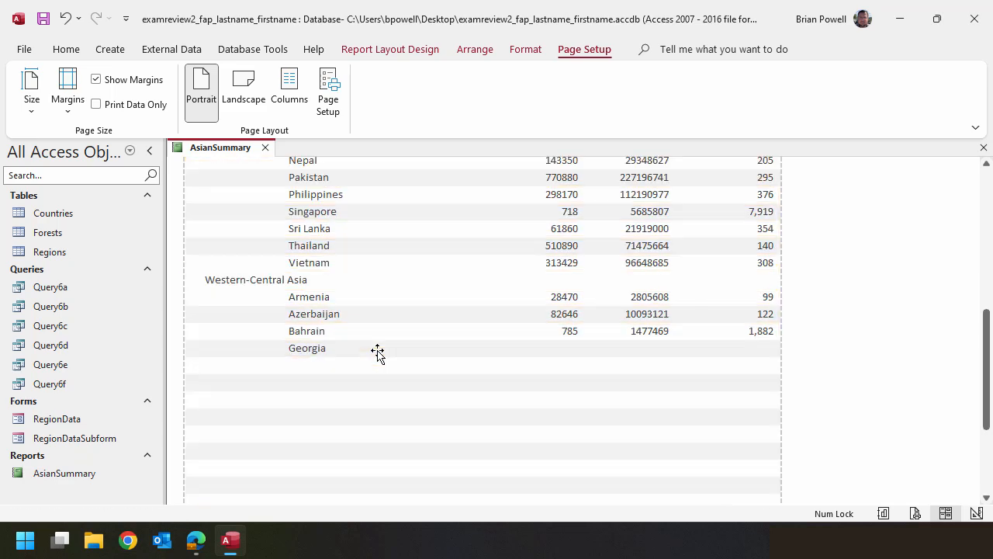
{"action": "scroll", "coordinate": [377, 352], "scroll_direction": "up", "scroll_amount": 3}
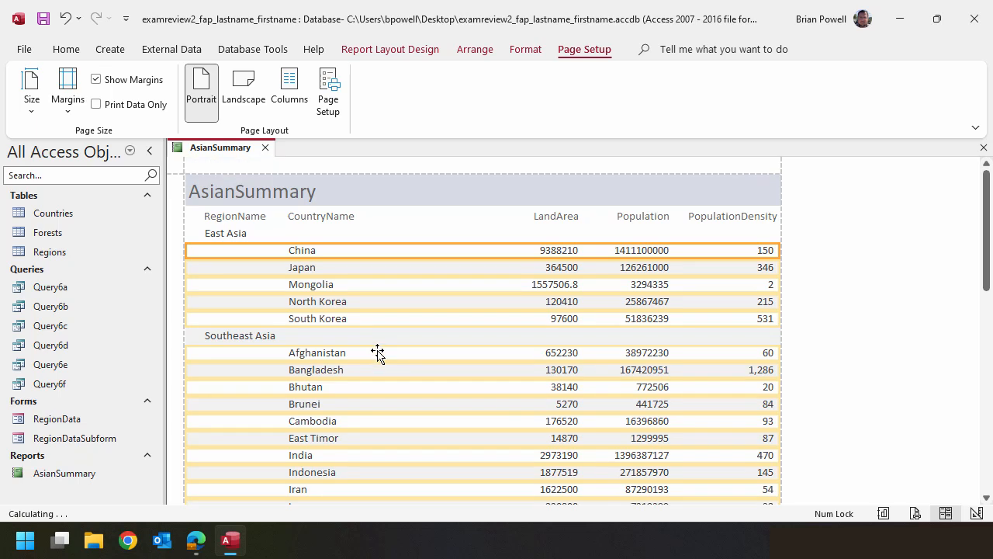
{"action": "left_click", "coordinate": [44, 20]}
{"action": "left_click", "coordinate": [265, 148]}
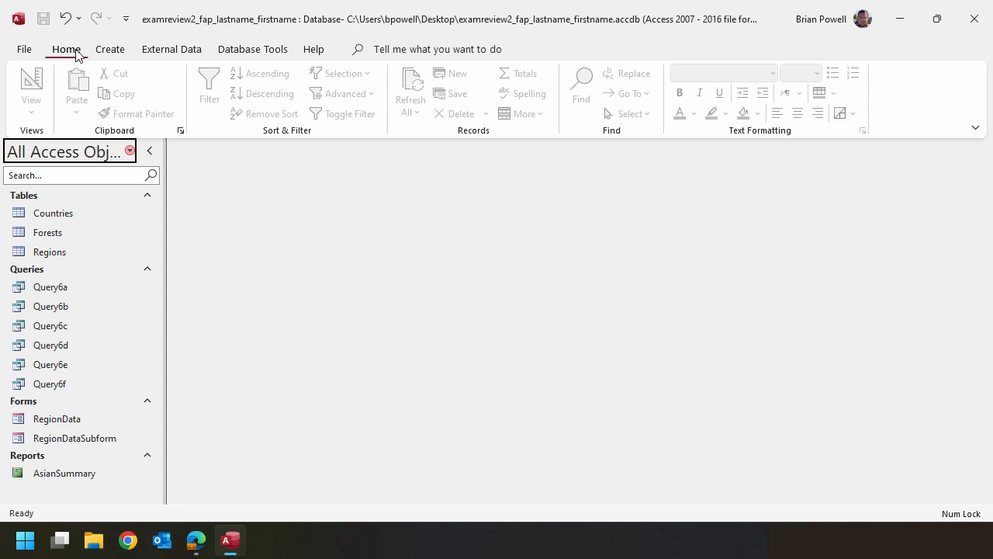
- Run Compact and Repair on the exam review database and exit Access
{"action": "left_click", "coordinate": [245, 51]}
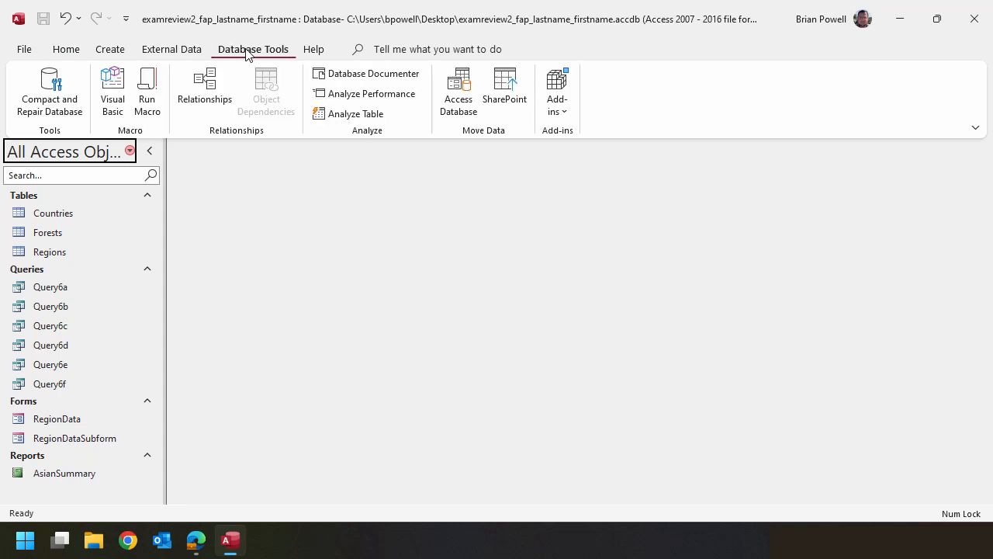
{"action": "left_click", "coordinate": [70, 117]}
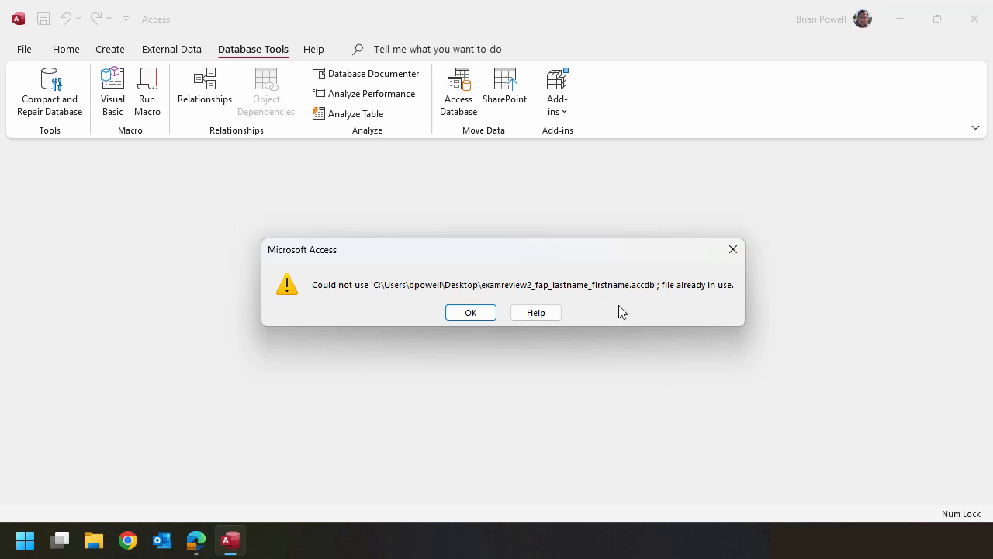
{"action": "left_click", "coordinate": [483, 315]}
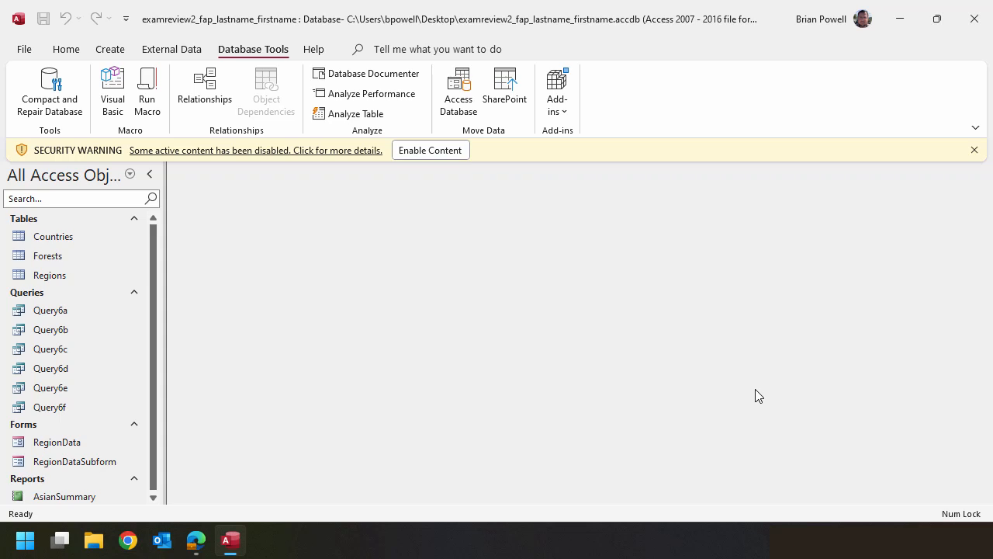
{"action": "left_click", "coordinate": [972, 16]}
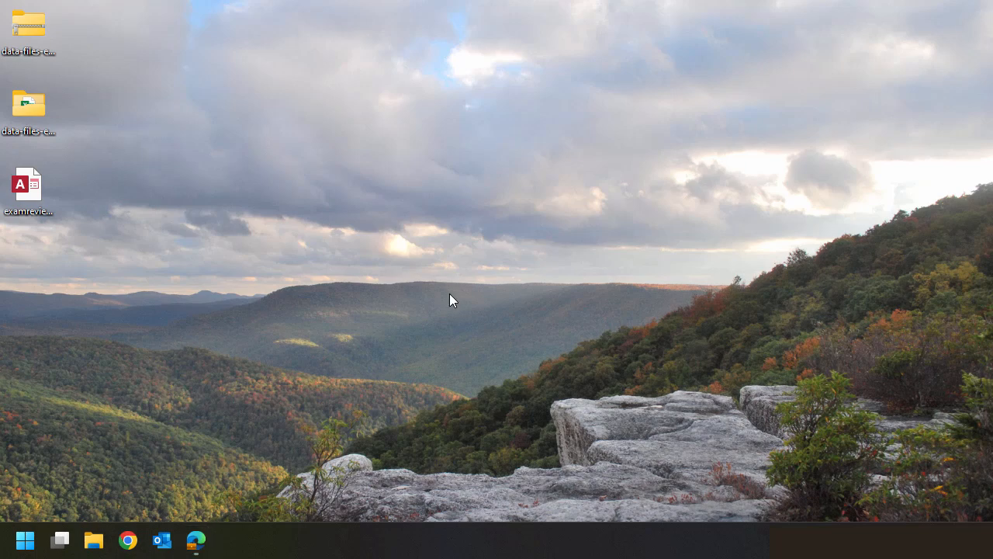
- Start PowerPoint with a blank presentation and save it to the Desktop as examreview2_fap_lastname_firstname.pptx
{"action": "left_click", "coordinate": [31, 539]}
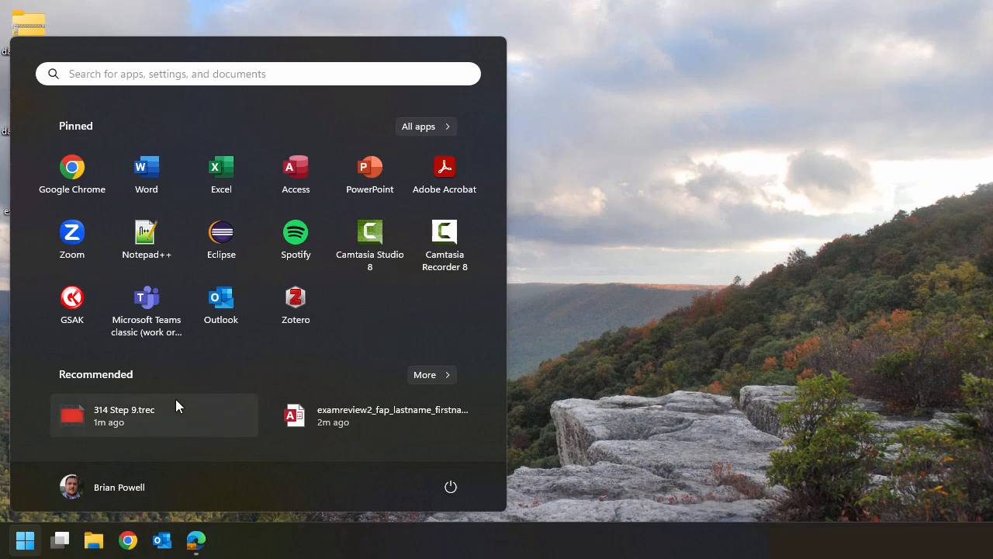
{"action": "left_click", "coordinate": [368, 166]}
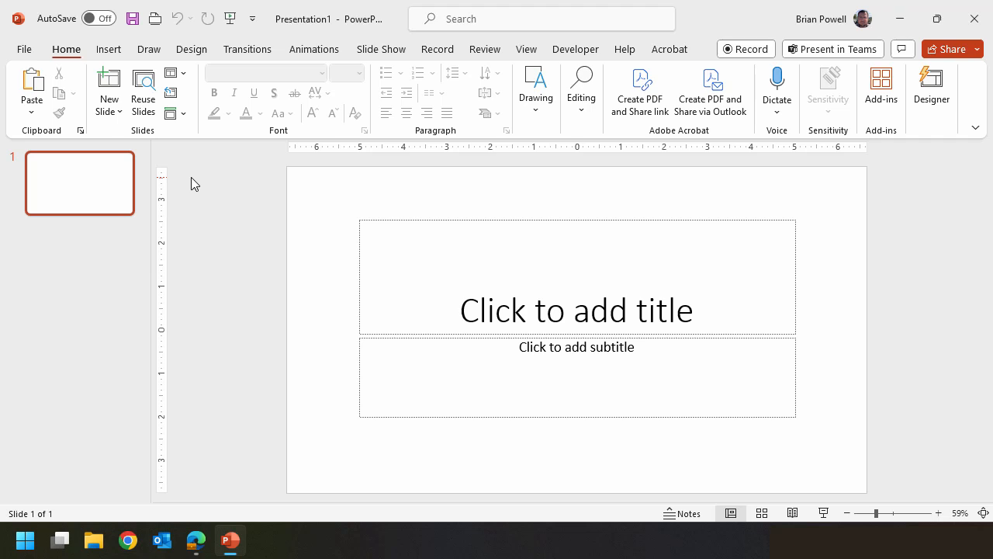
{"action": "left_click", "coordinate": [133, 19]}
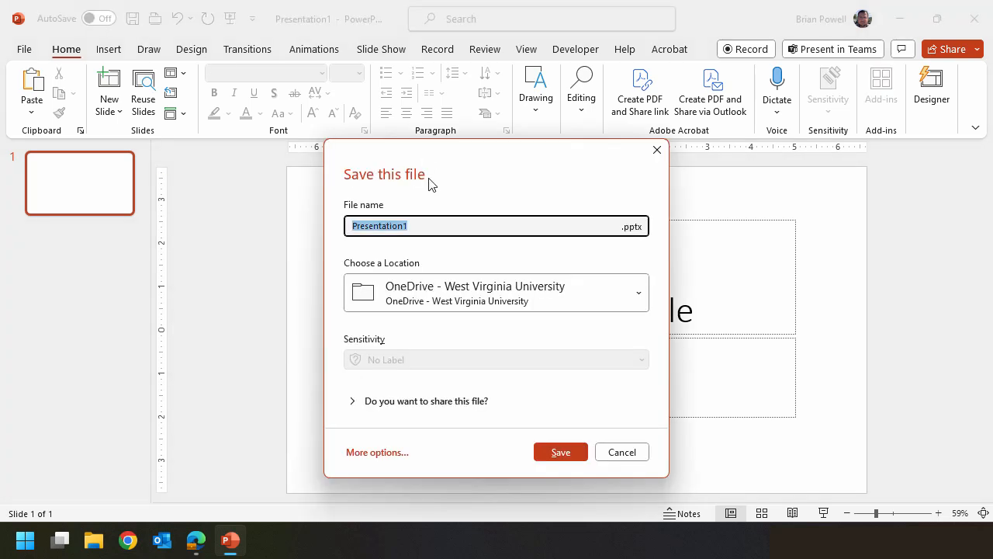
{"action": "left_click", "coordinate": [390, 458]}
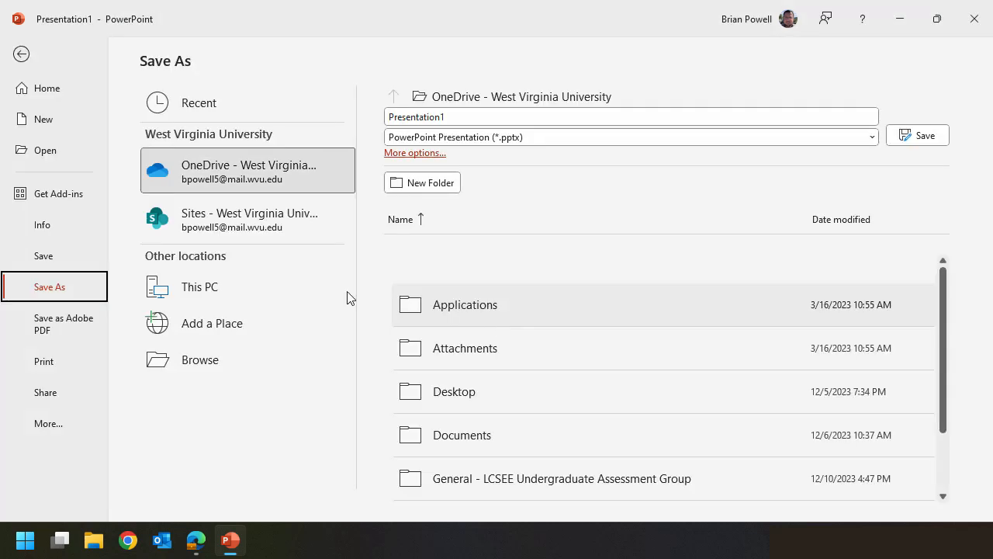
{"action": "left_click", "coordinate": [229, 373]}
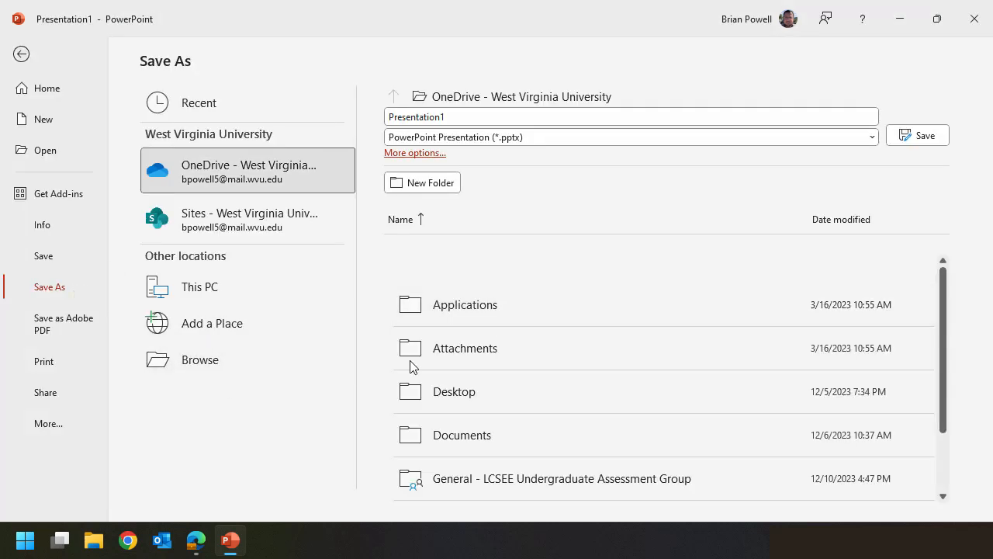
{"action": "scroll", "coordinate": [109, 225], "scroll_direction": "up", "scroll_amount": 5}
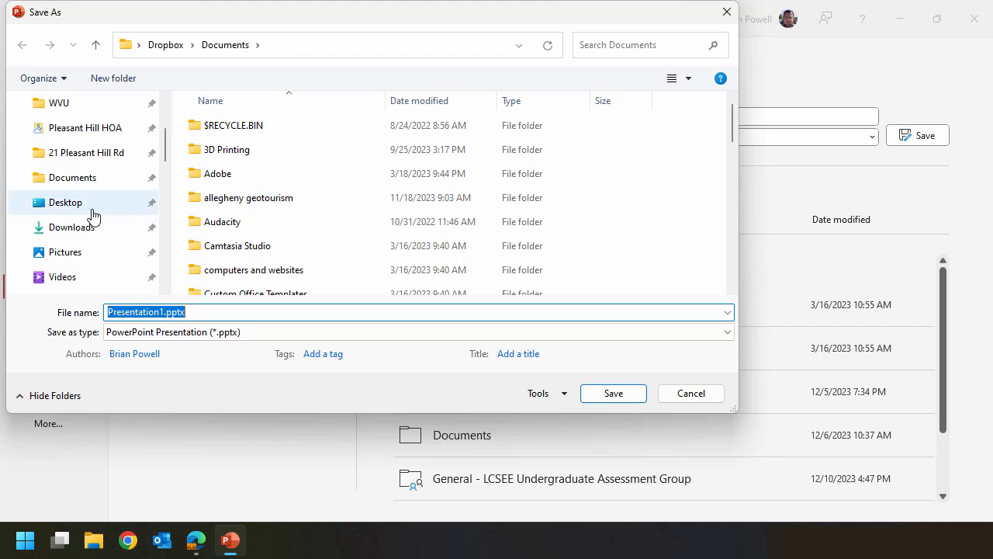
{"action": "left_click", "coordinate": [92, 206]}
{"action": "left_click", "coordinate": [300, 312]}
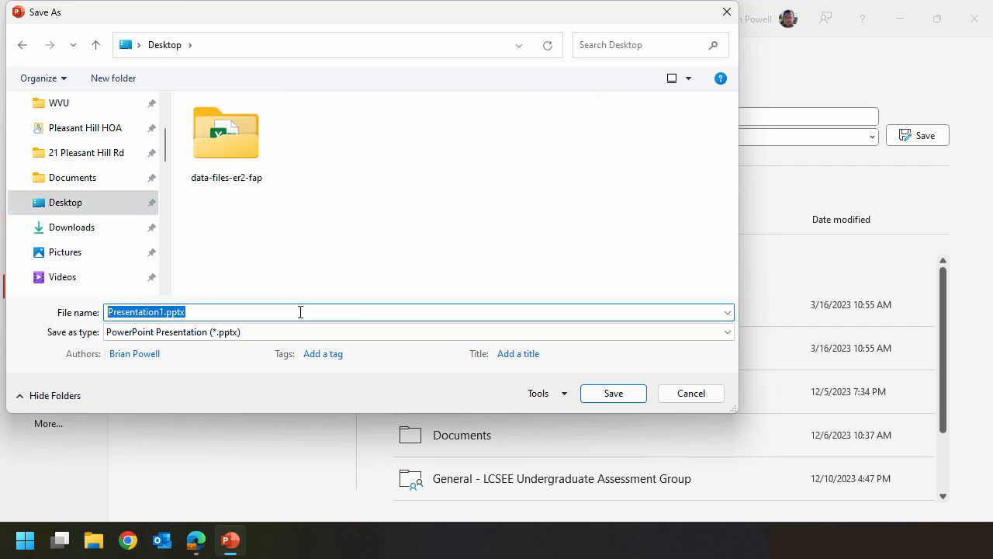
{"action": "type", "text": "e"}
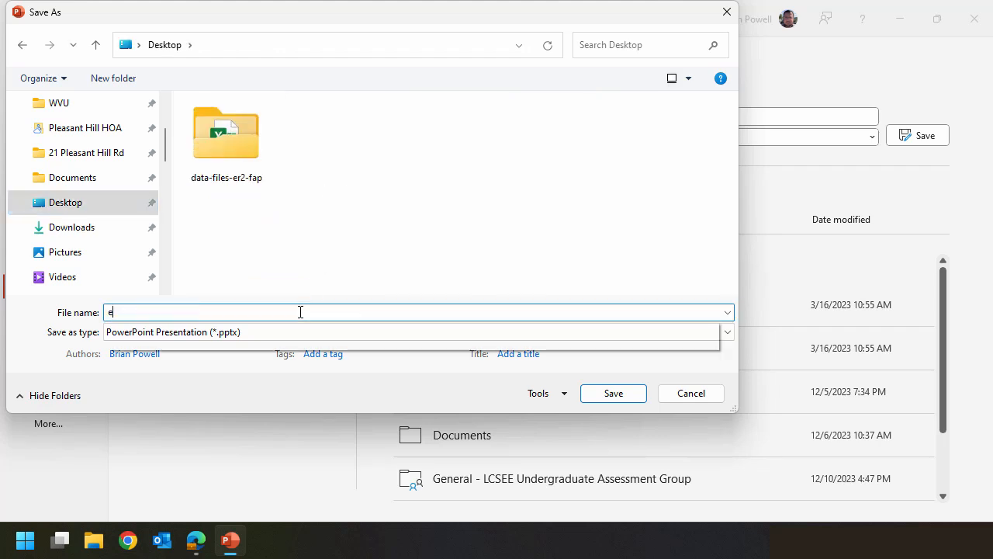
{"action": "type", "text": "xamreview2"}
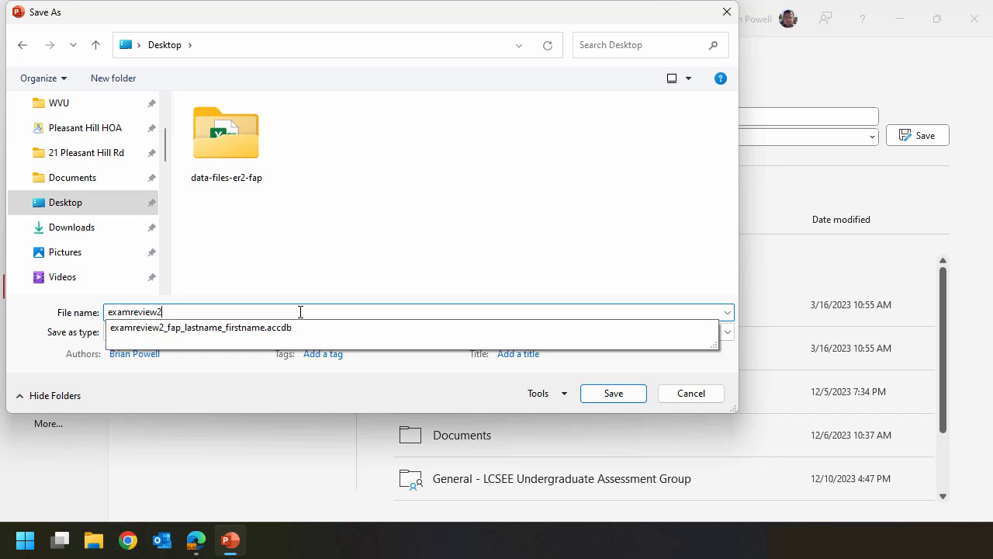
{"action": "type", "text": "_fap_lastname_firstname.pptx"}
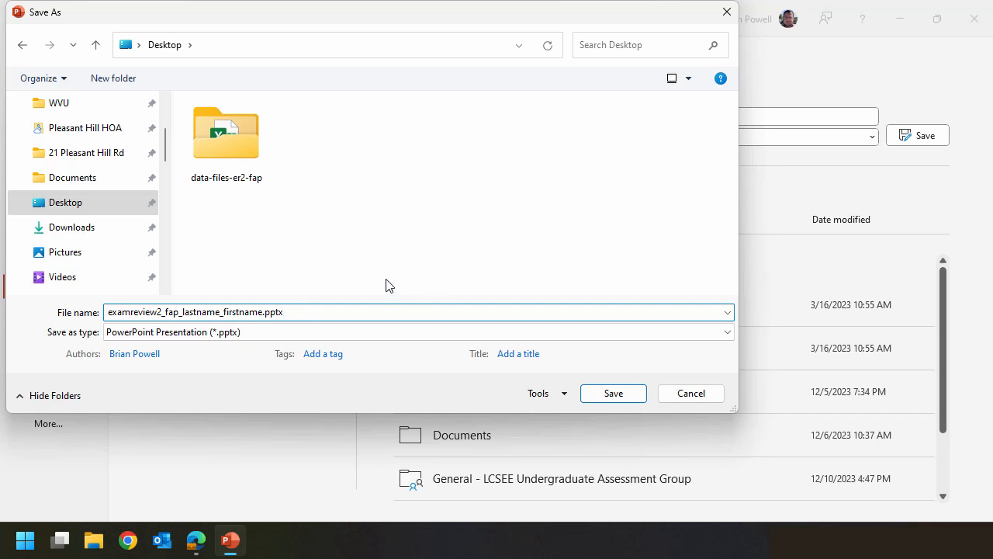
{"action": "left_click", "coordinate": [622, 399]}
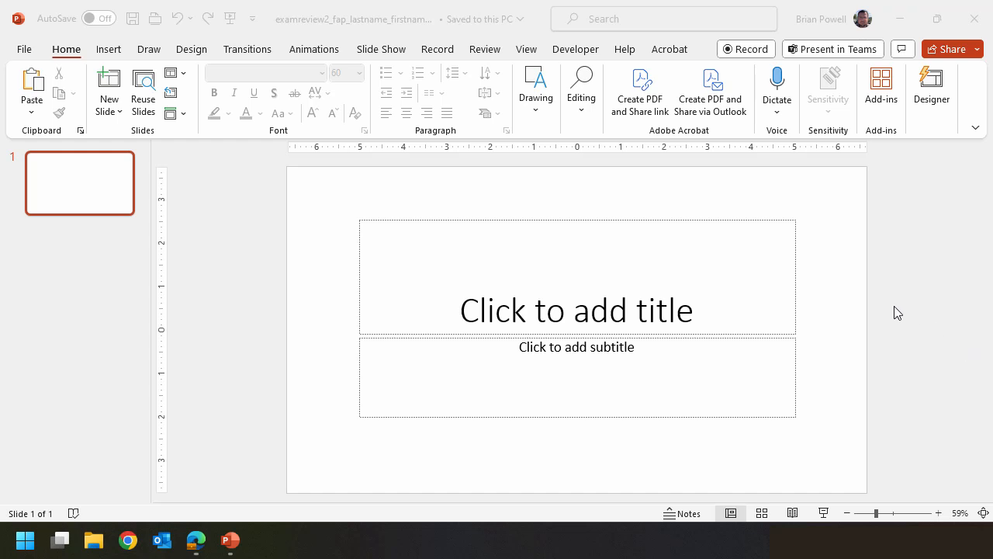
- Check the first slide's layout and place the text cursor in its title placeholder
{"action": "left_click", "coordinate": [720, 301]}
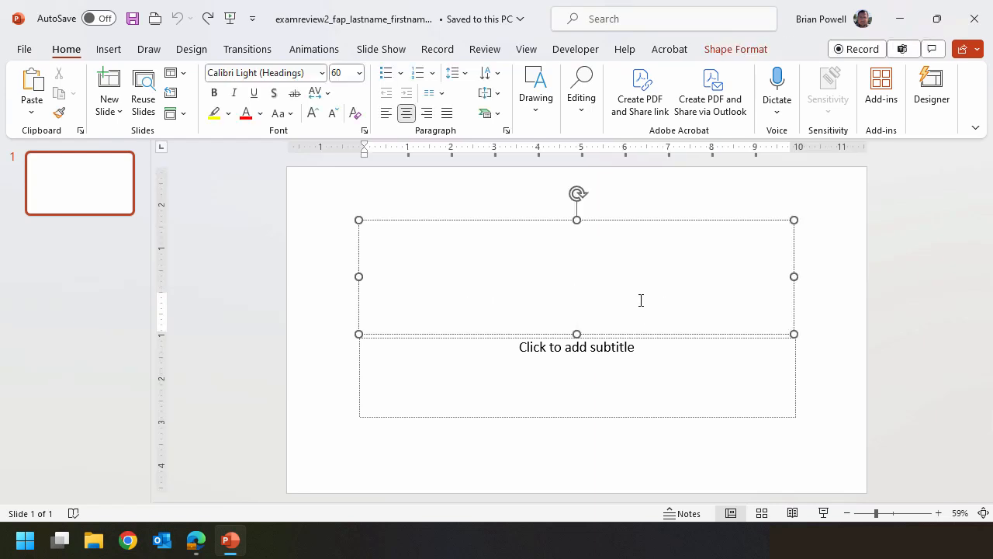
{"action": "left_click", "coordinate": [172, 72]}
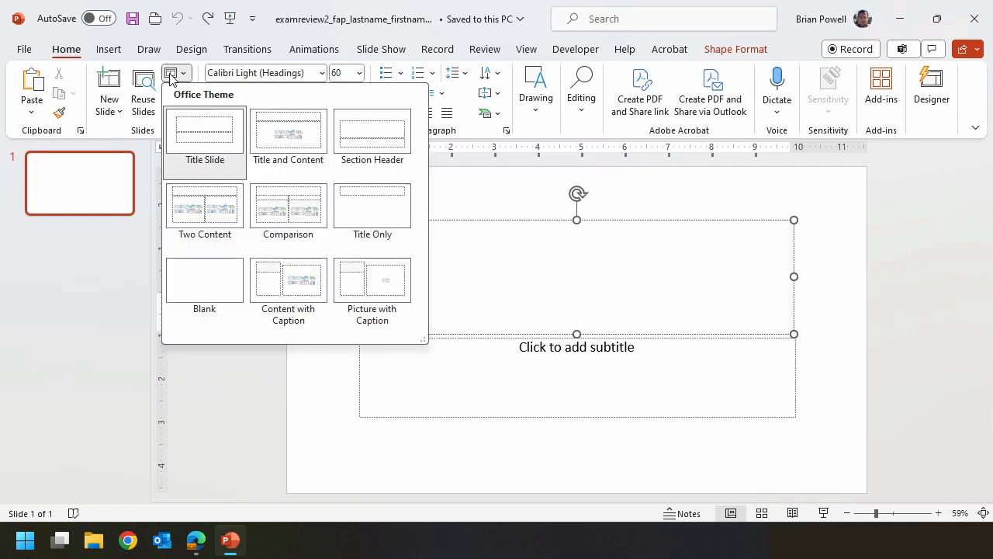
{"action": "left_click", "coordinate": [635, 295]}
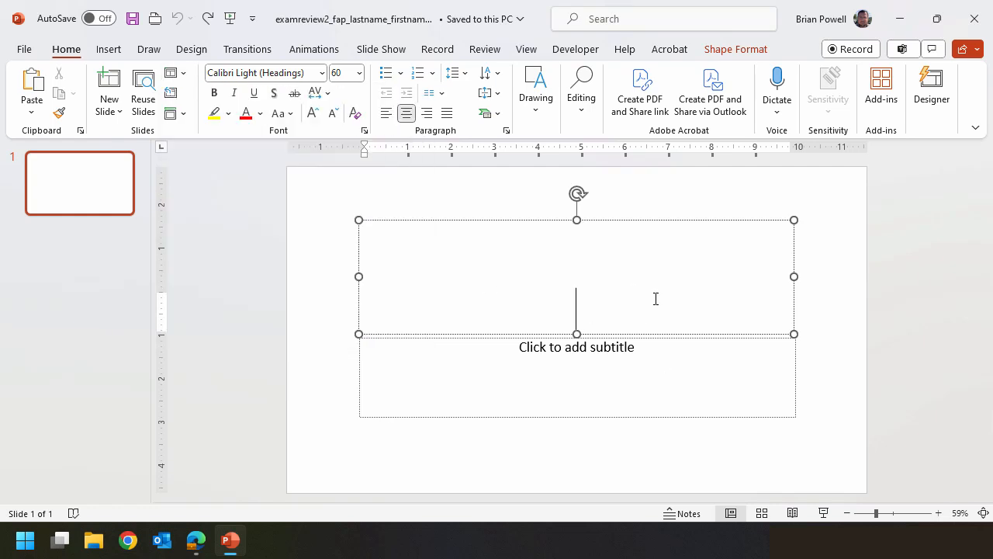